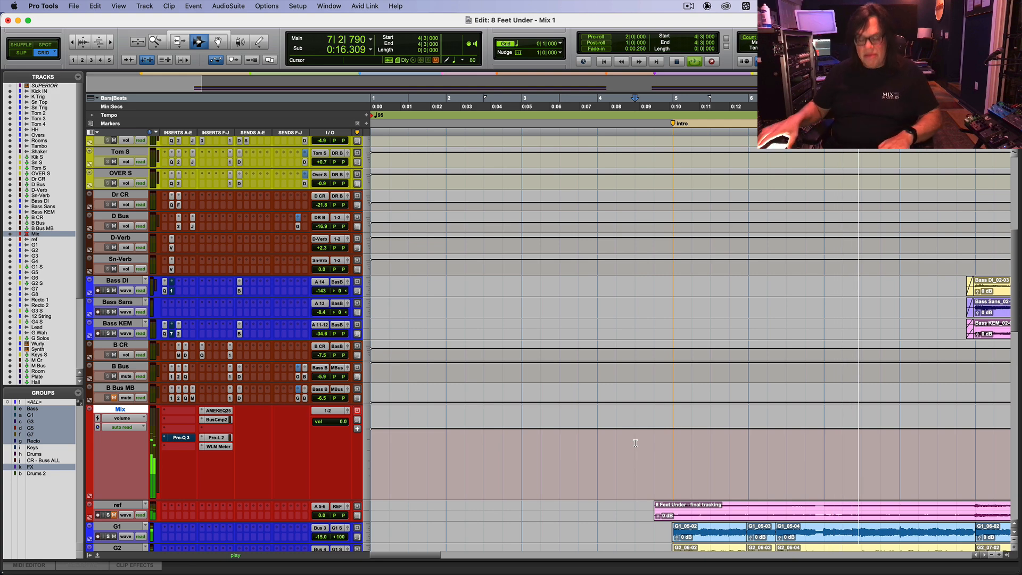
In the mixer, lower the Sn S fader to -5.9 dB and raise the Wurly fader to -9.7 dB.
key("super+equal")
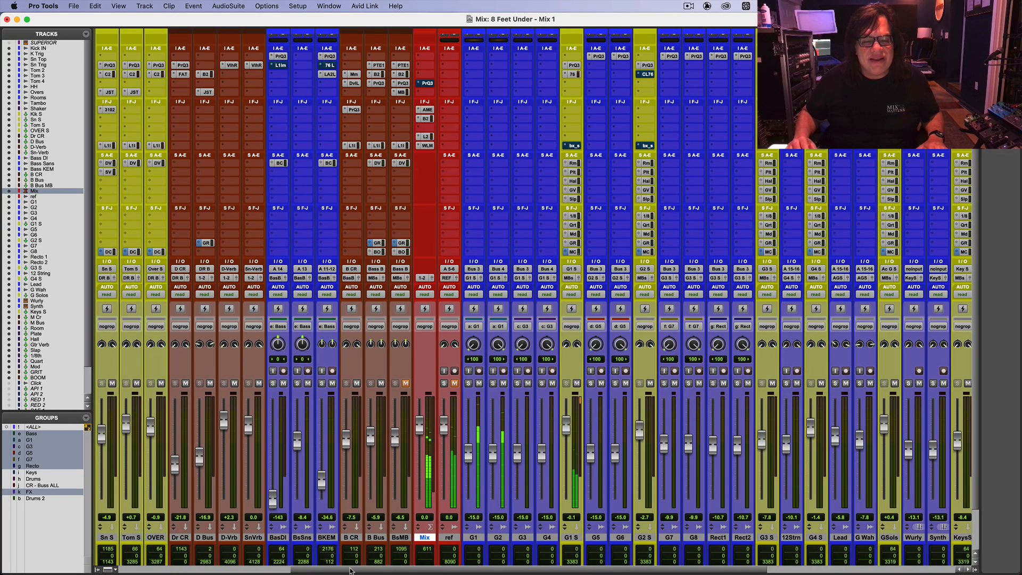
left_click_drag(349, 571, 196, 539)
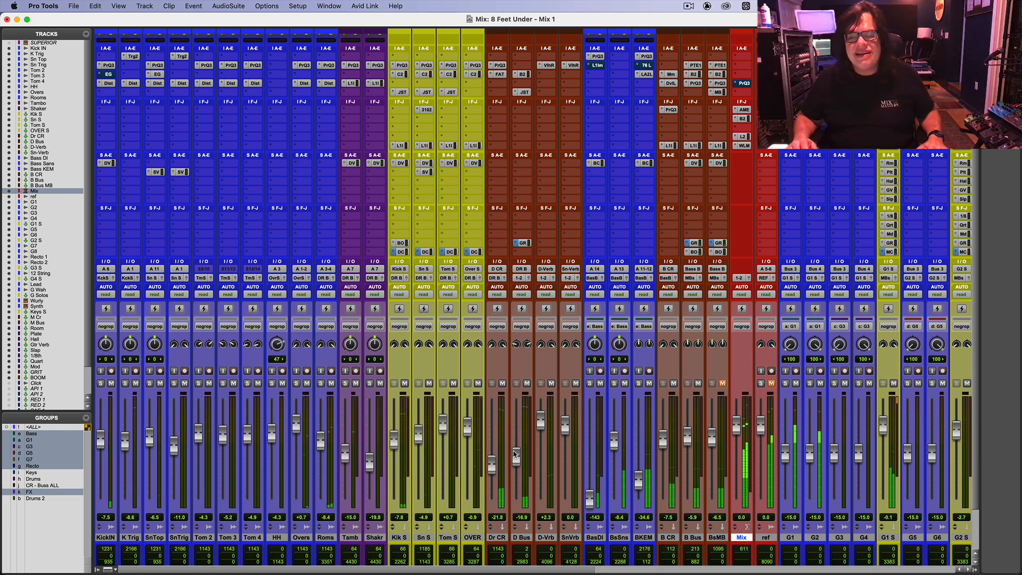
left_click_drag(418, 441, 418, 443)
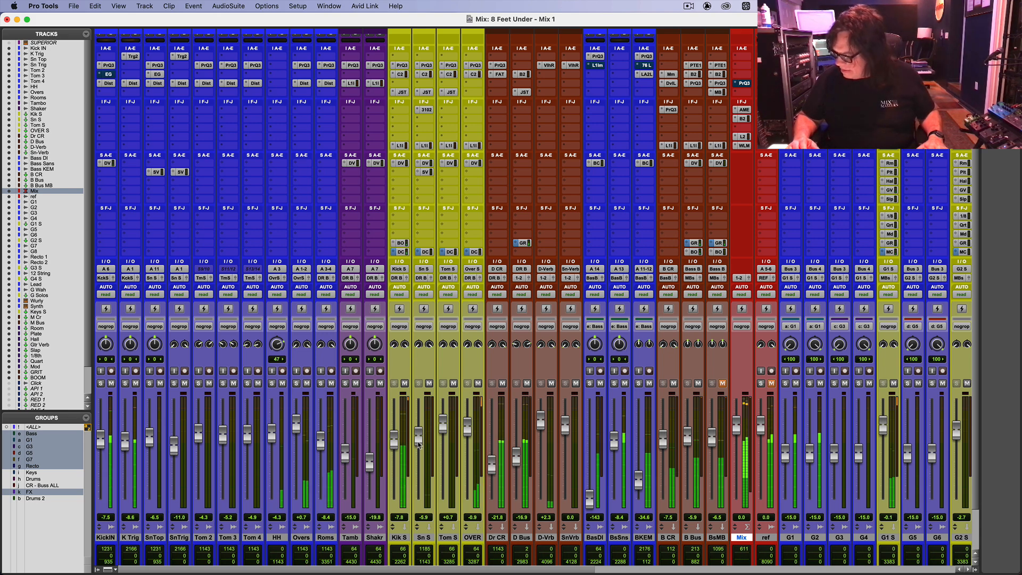
left_click_drag(437, 571, 782, 573)
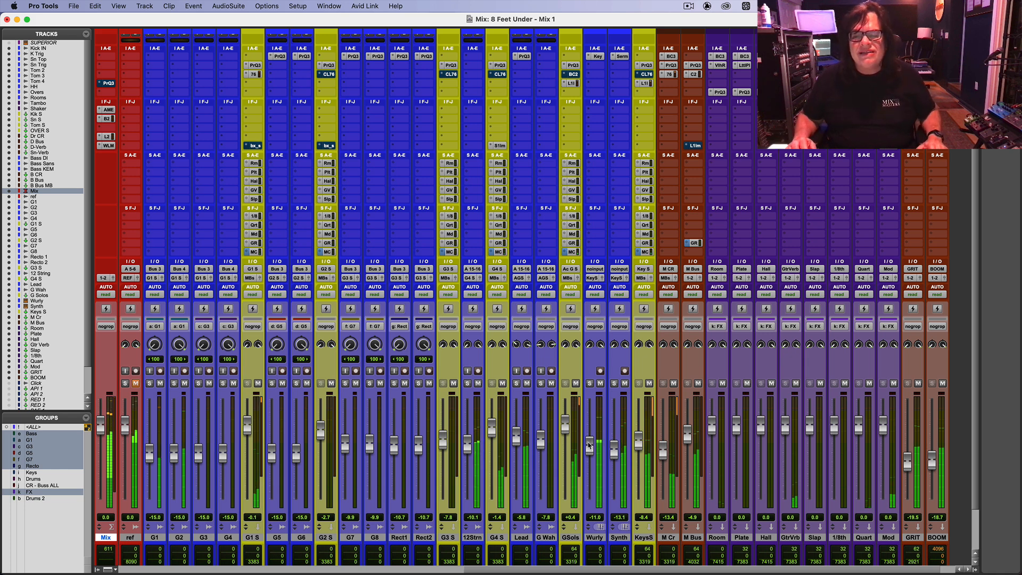
left_click_drag(590, 444, 590, 444)
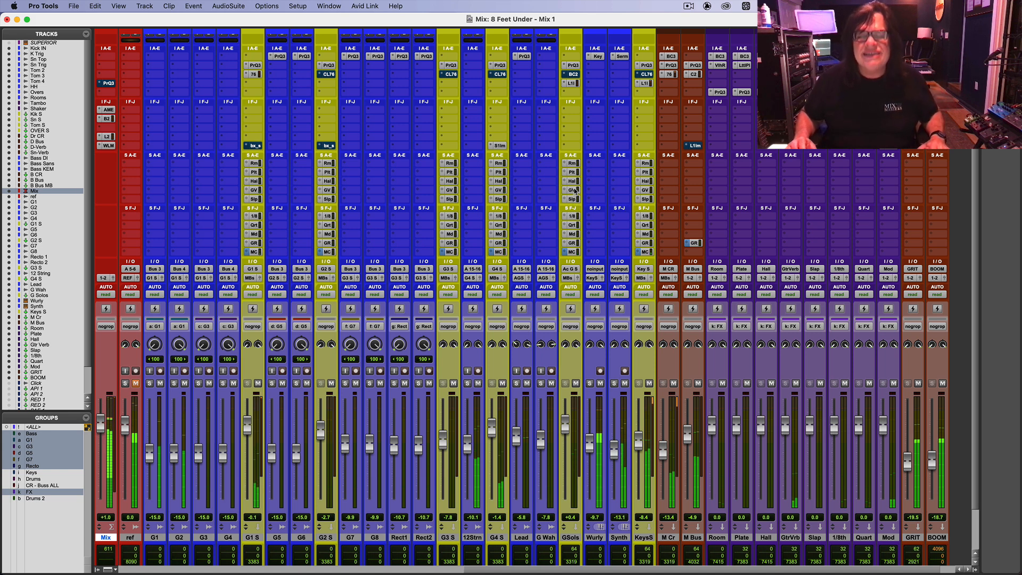
Raise the Gtr Verb send level on the G Solos track to -15.6 dB.
left_click(575, 190)
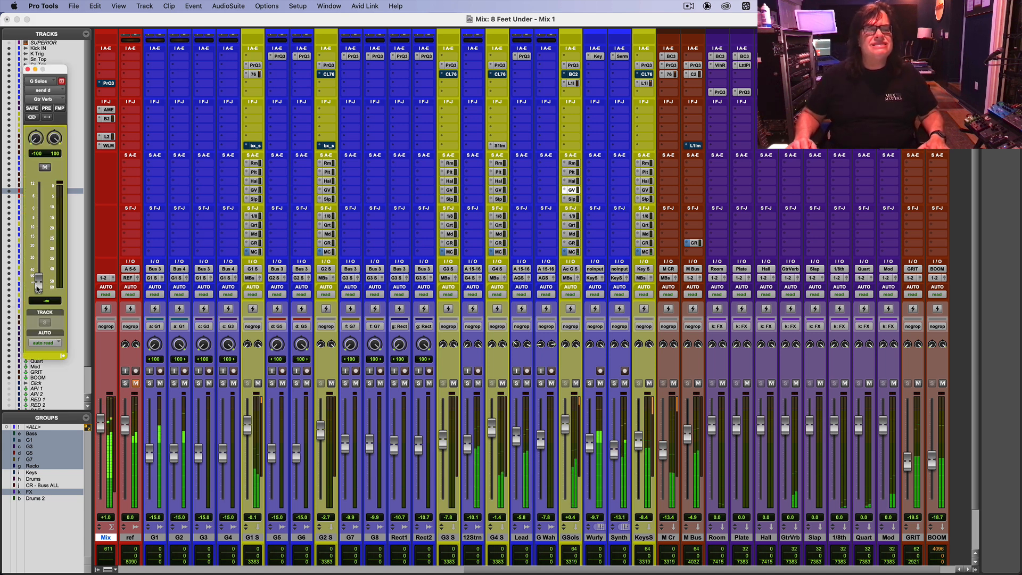
left_click_drag(38, 287, 42, 244)
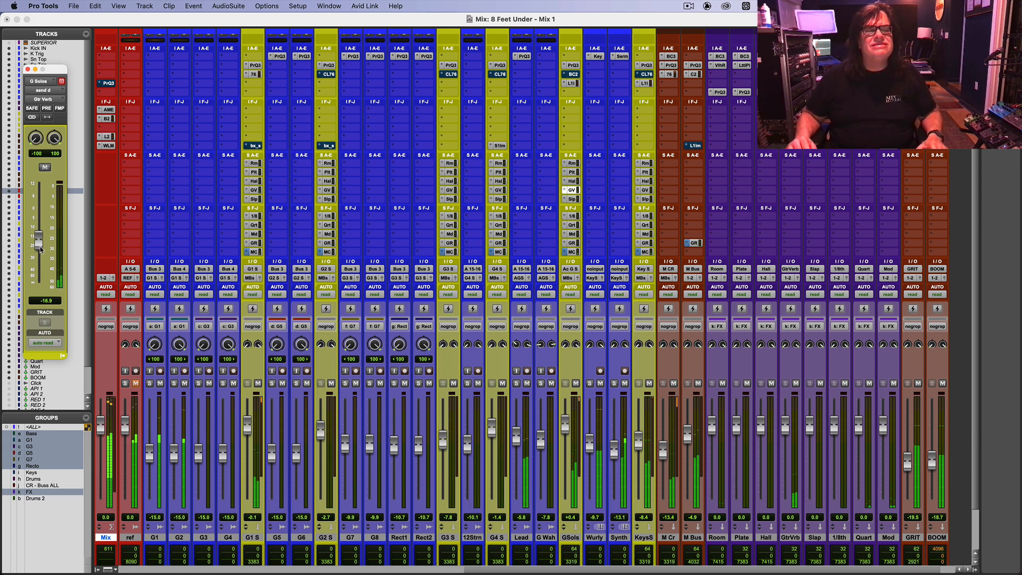
left_click_drag(41, 249, 44, 248)
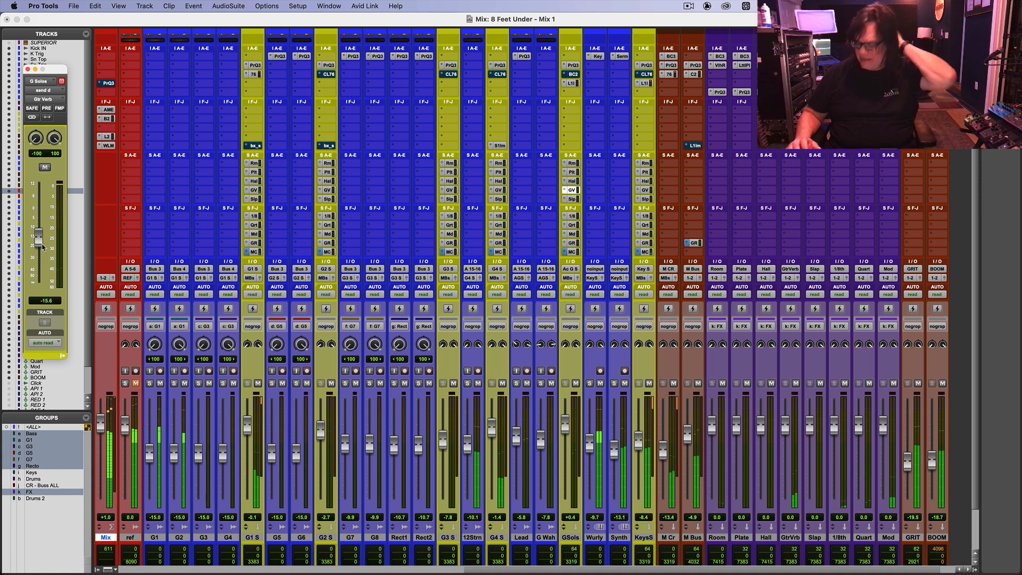
left_click(575, 397)
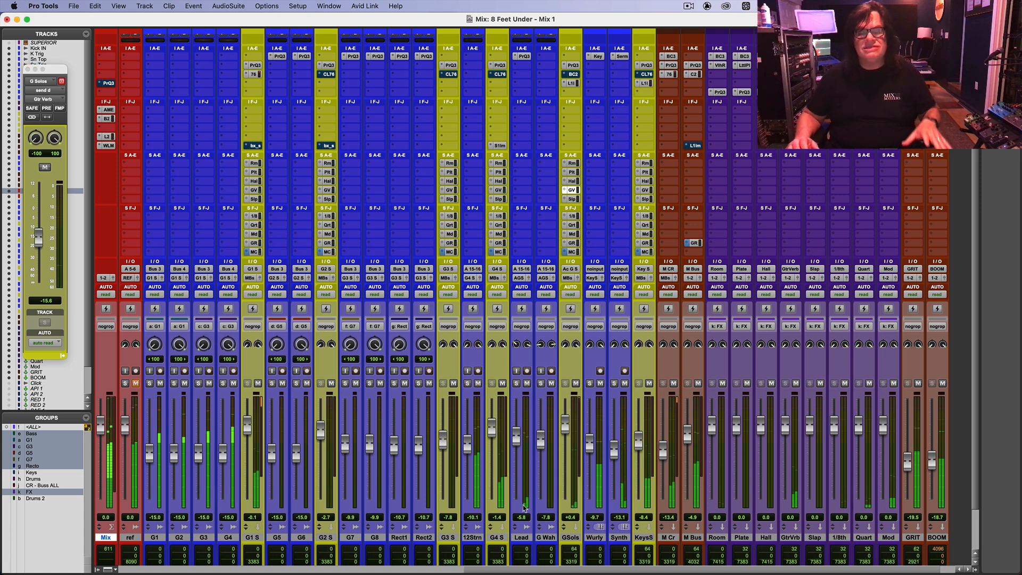
Fine-tune the high-frequency boost of the PuigTec EQP1A on the B Bus track and close the plug-in.
left_click_drag(484, 570, 289, 569)
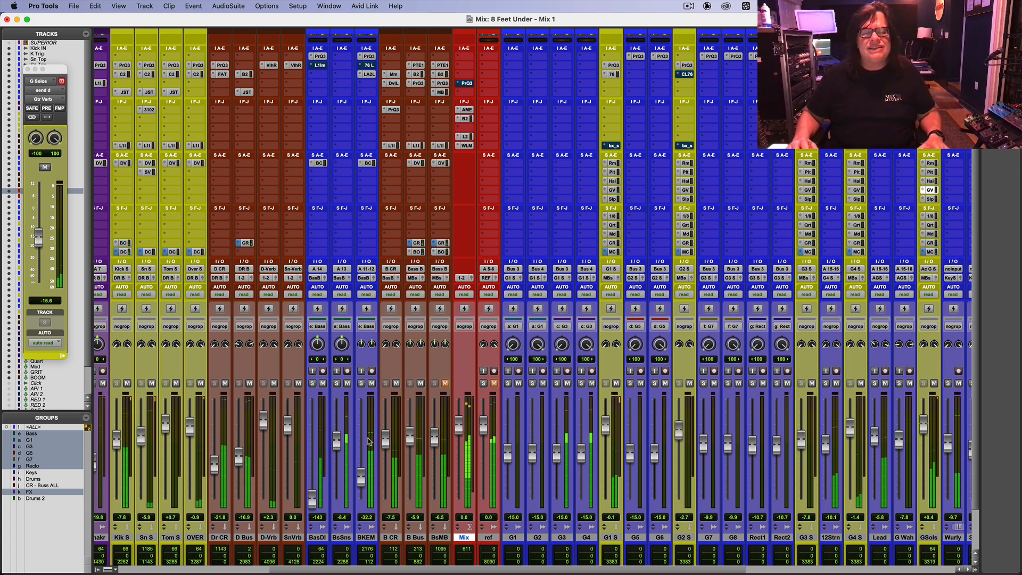
left_click(418, 65)
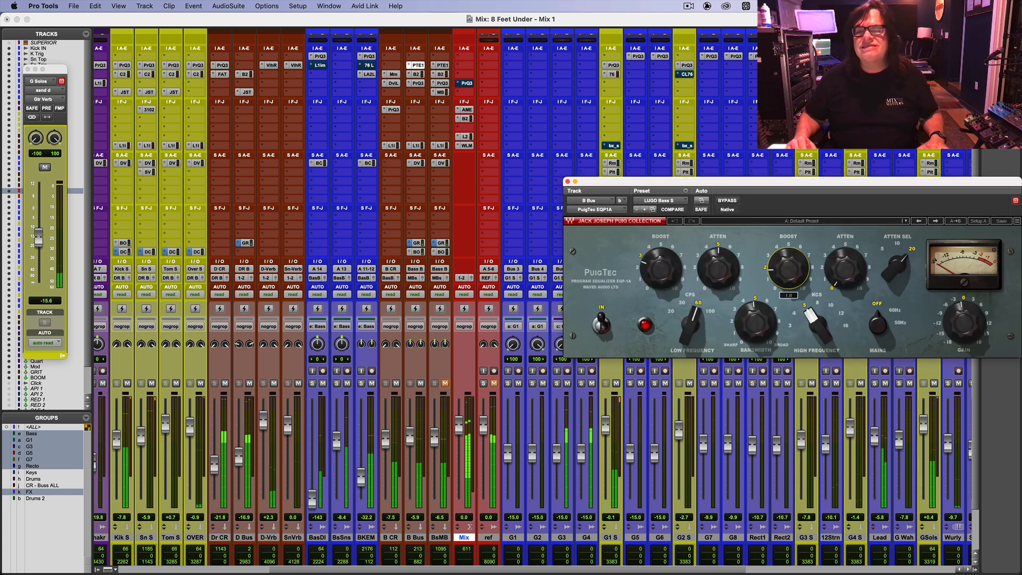
left_click_drag(789, 269, 788, 273)
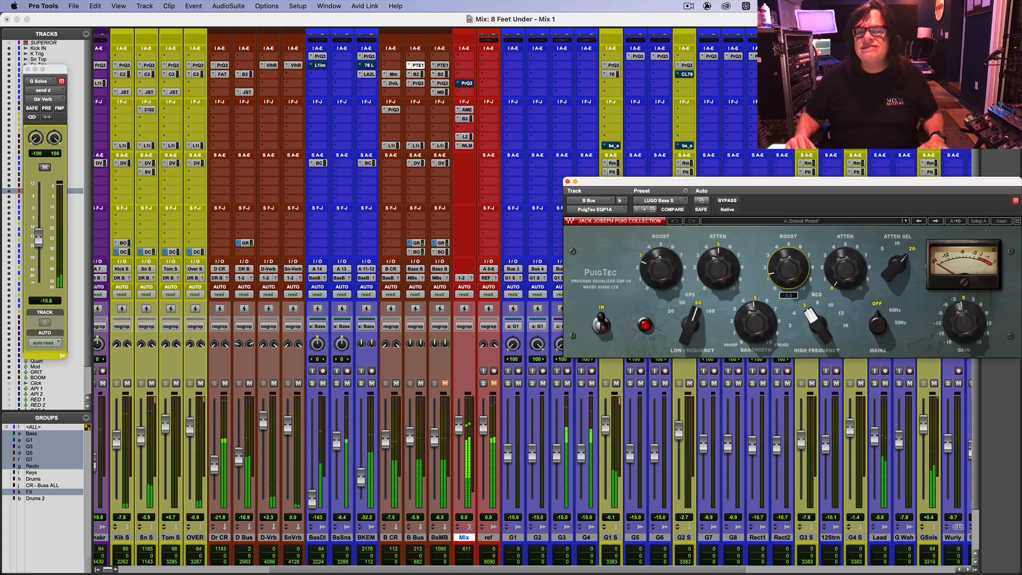
left_click(568, 182)
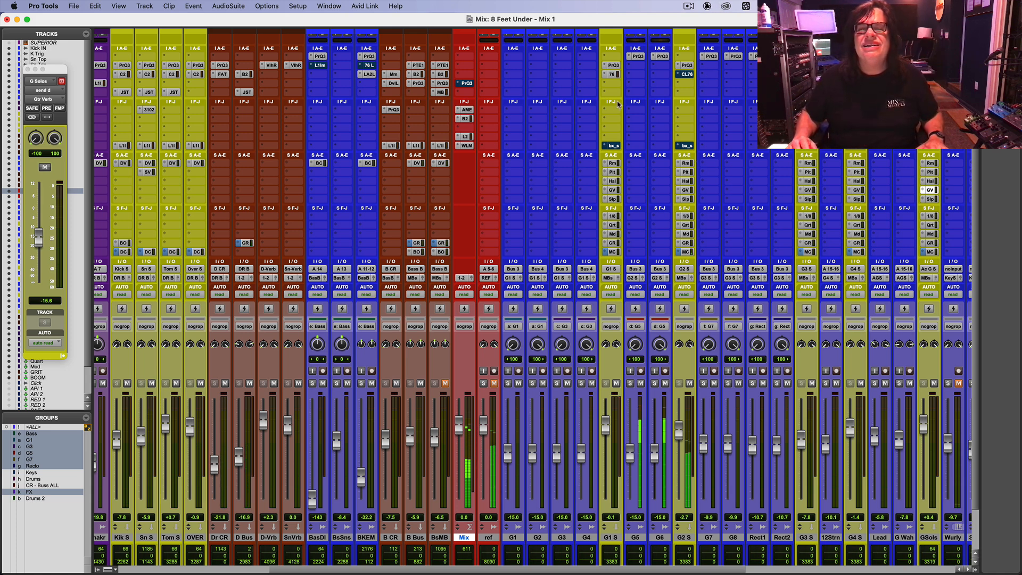
Try a low bell boost in the G1 S track's Pro-Q 3, at about 132 Hz with 0.79 dB of gain.
left_click(614, 66)
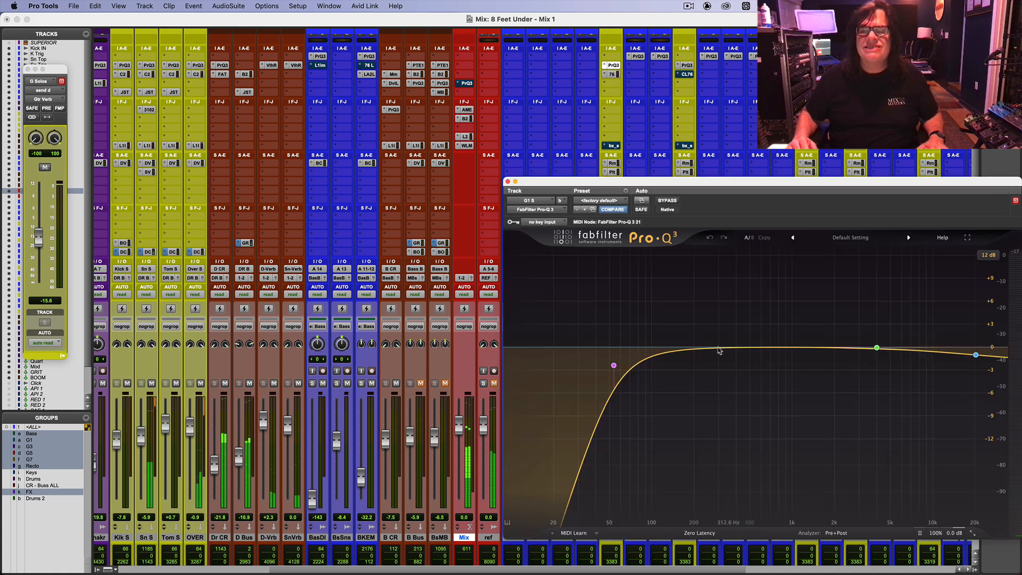
left_click_drag(686, 350, 674, 340)
left_click_drag(531, 182, 666, 84)
mouse_move(807, 236)
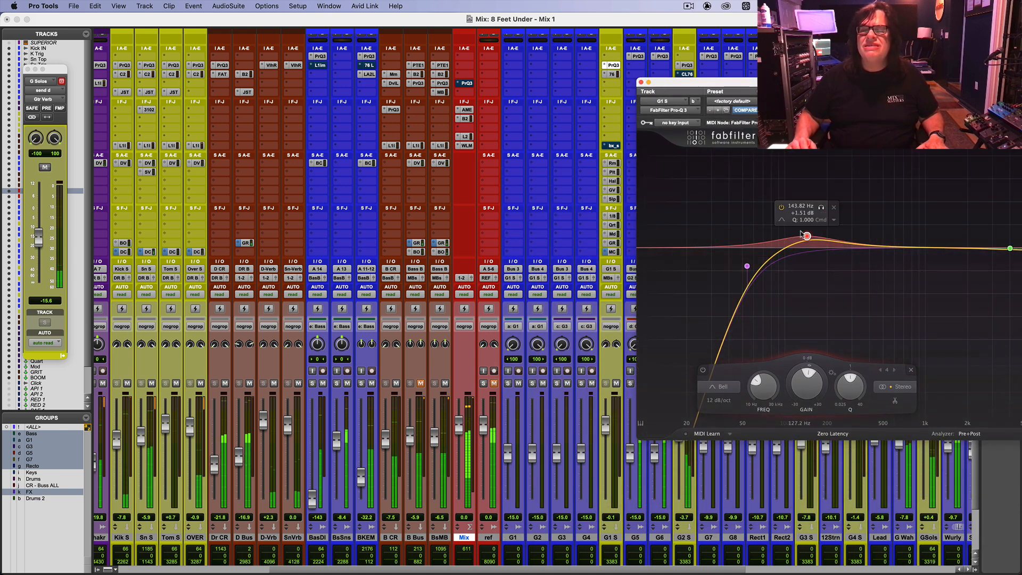
left_click_drag(807, 235, 802, 232)
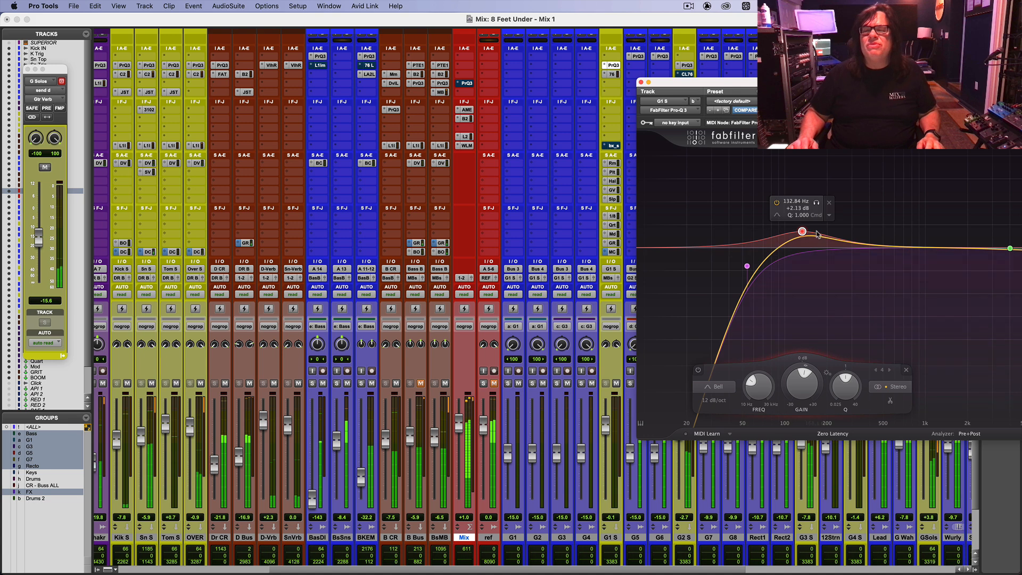
left_click_drag(802, 231, 801, 241)
left_click_drag(674, 82, 862, 82)
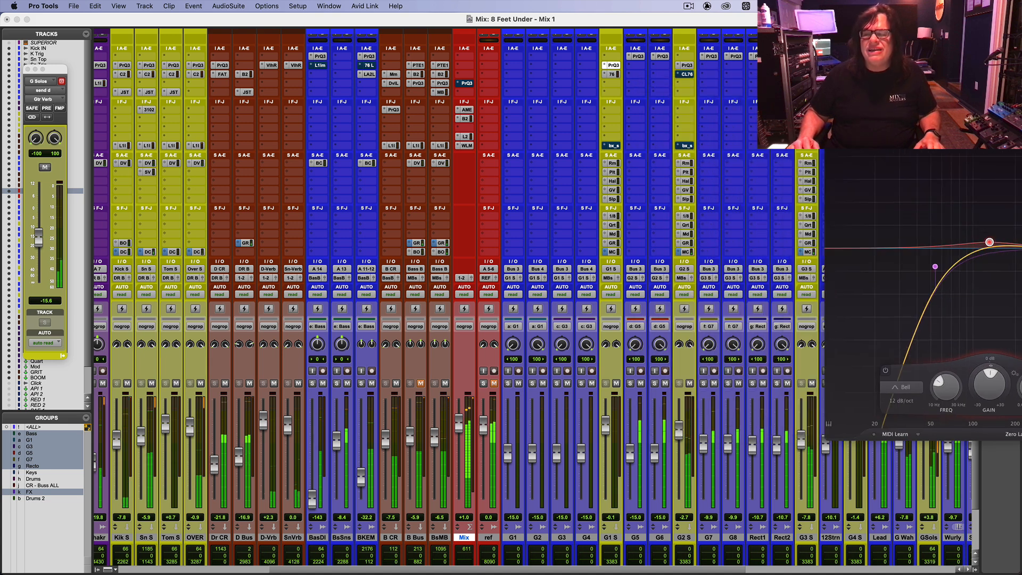
In the G3 S track's Pro-Q 3, add a 1.26 dB bell boost at about 115 Hz and slightly lower the high-cut frequency.
left_click(809, 65)
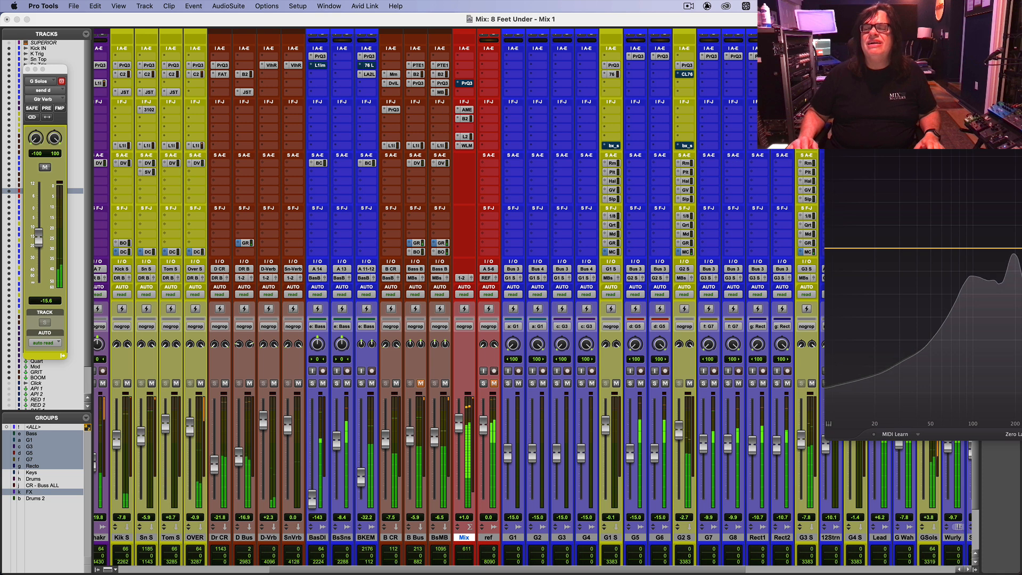
left_click_drag(864, 82, 555, 17)
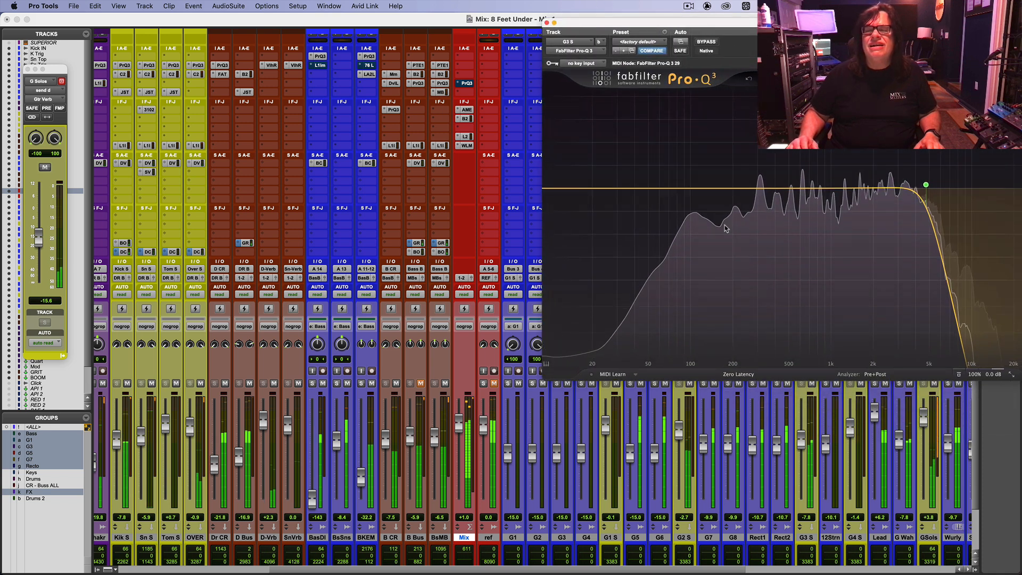
left_click(692, 185)
left_click_drag(693, 186, 700, 180)
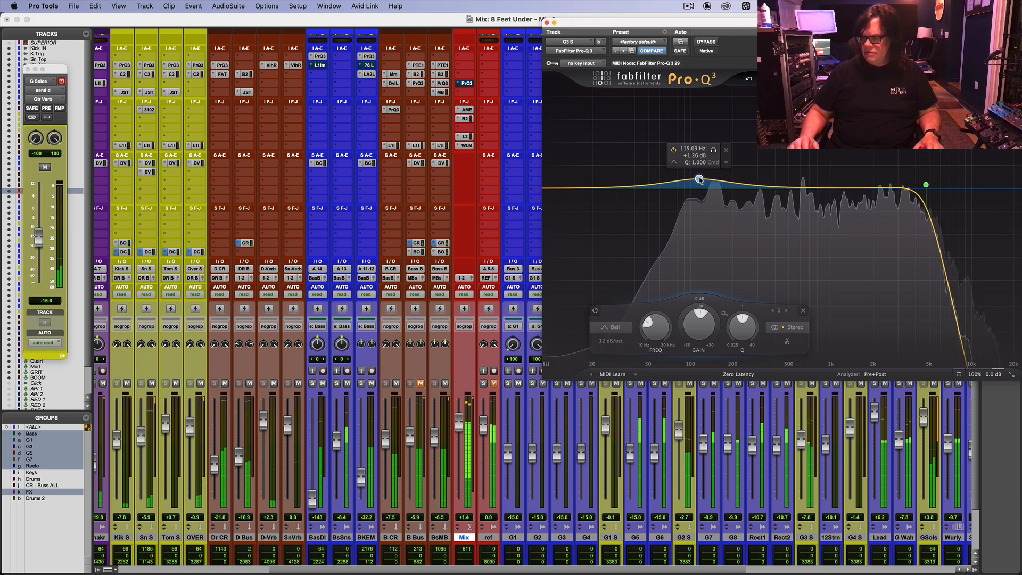
mouse_move(927, 187)
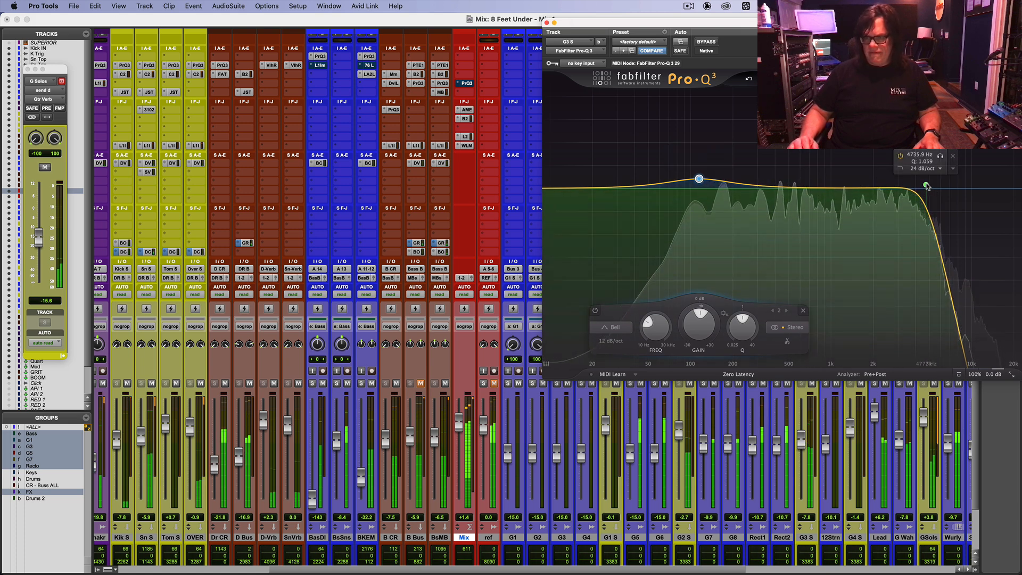
left_click_drag(927, 186, 924, 186)
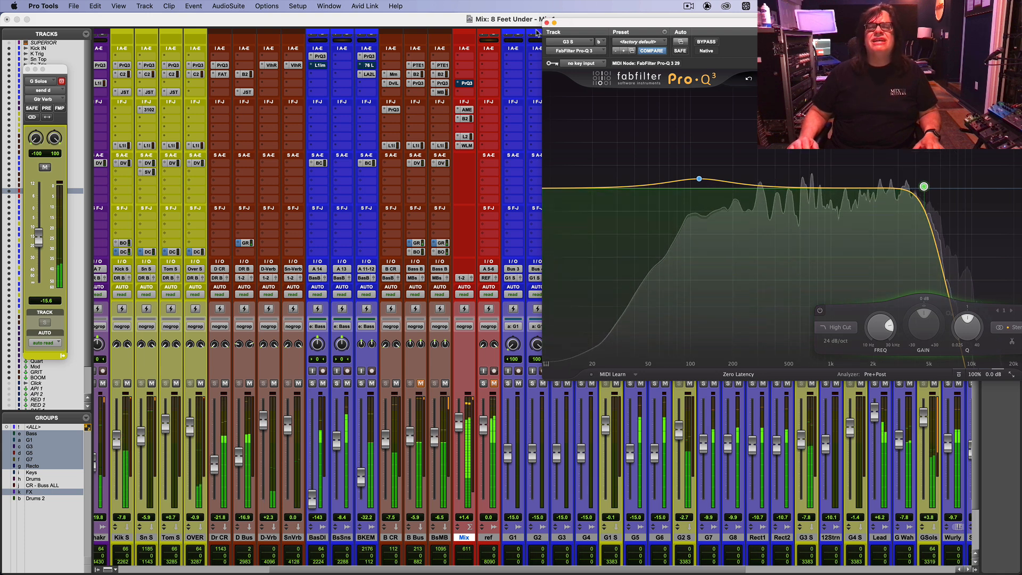
left_click(546, 23)
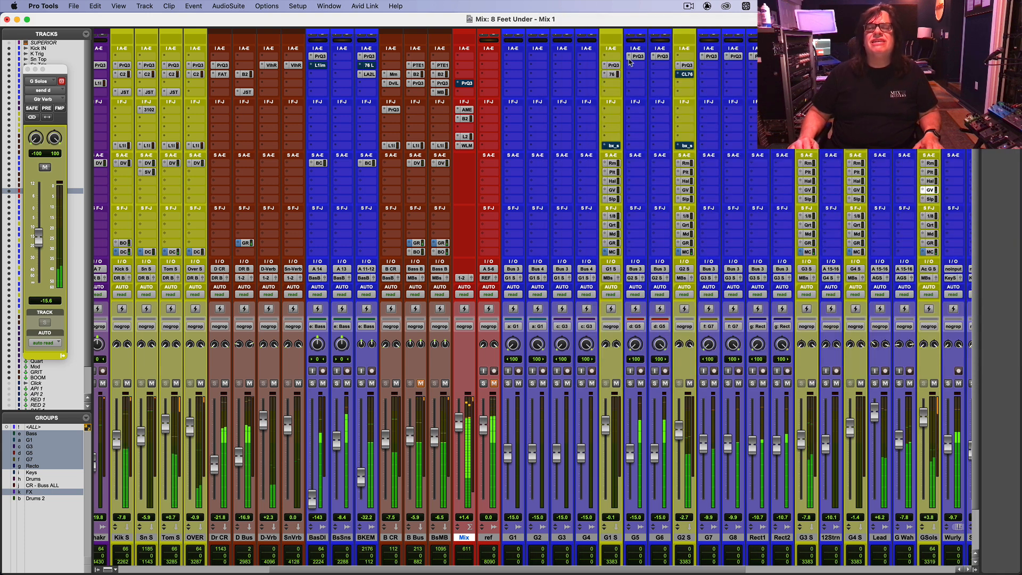
Delete the 131.52 Hz bell band from the G1 S track's Pro-Q 3 and close the plug-in.
left_click(613, 65)
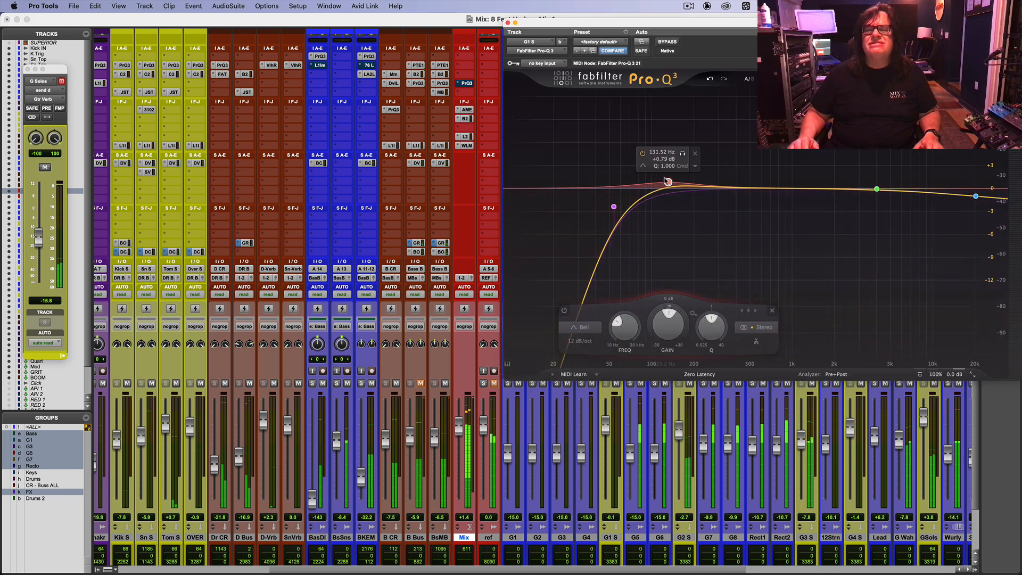
right_click(668, 181)
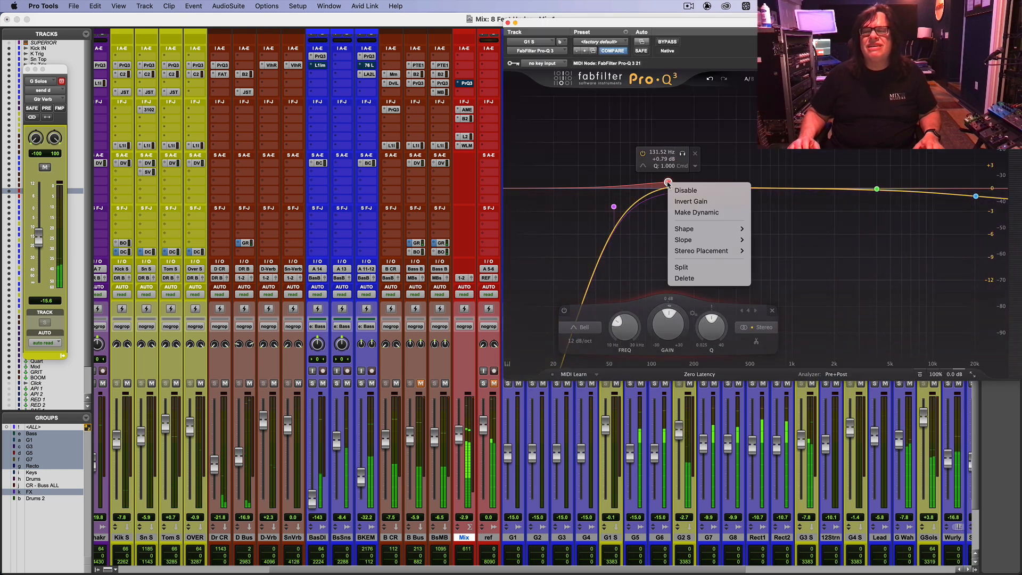
left_click(685, 278)
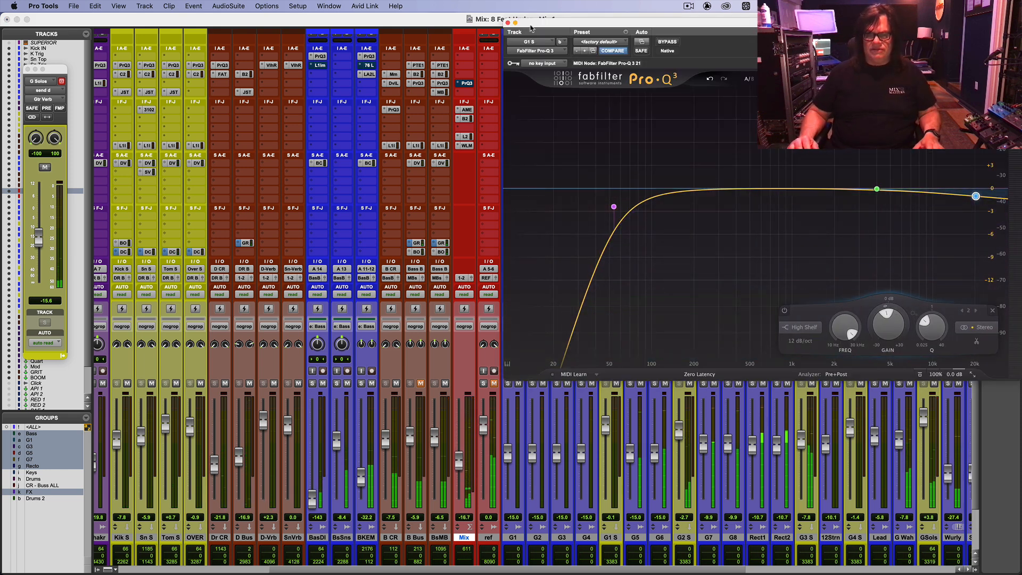
left_click(508, 23)
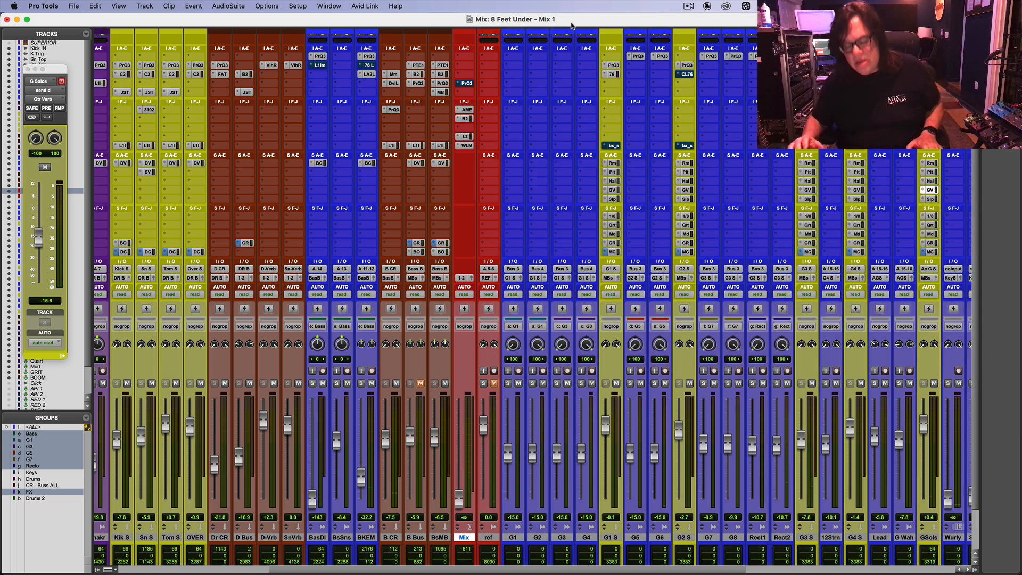
Show the drum tracks across the song in the Edit window and place the edit cursor at 8|4|000, just before the kick clips.
key("super+equal")
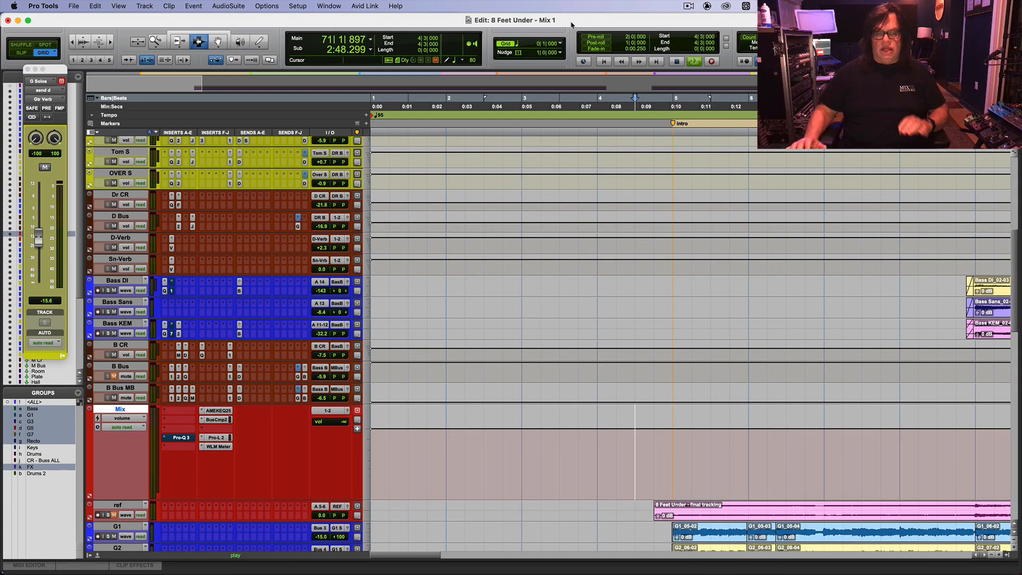
key("Return")
key("super+bracketleft")
key("super+bracketleft")
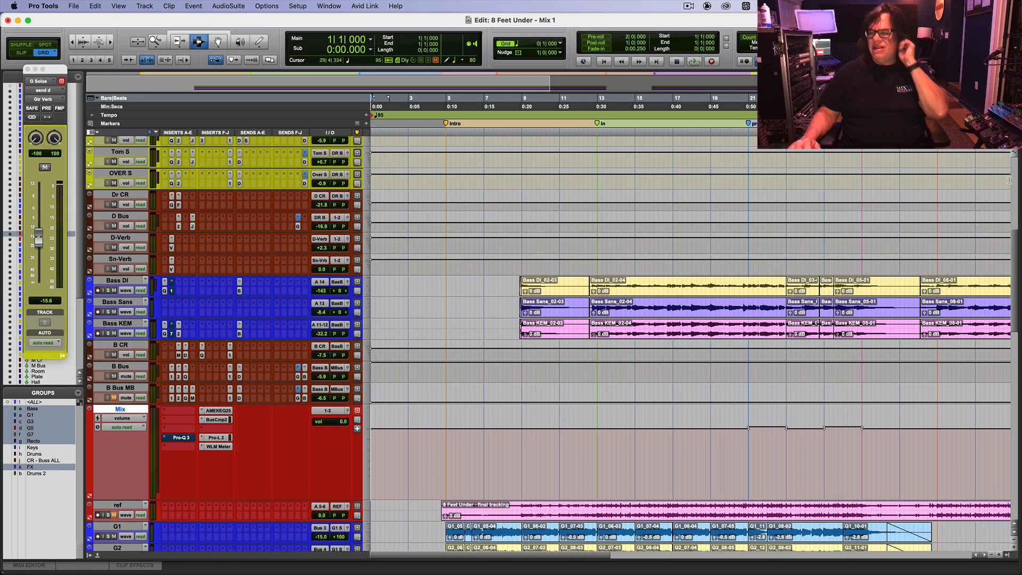
scroll(1017, 233, "up", 5)
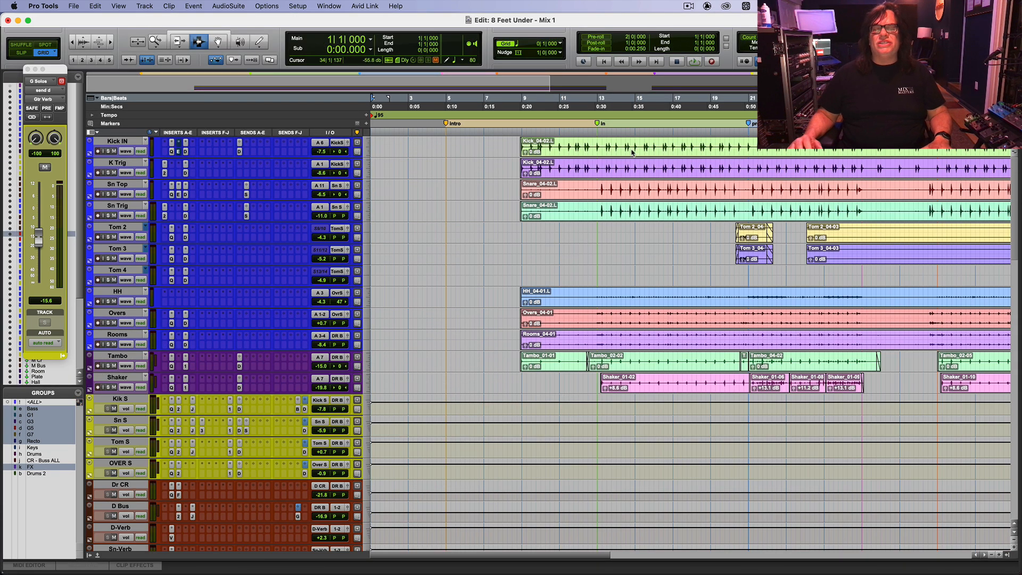
key("super+bracketleft")
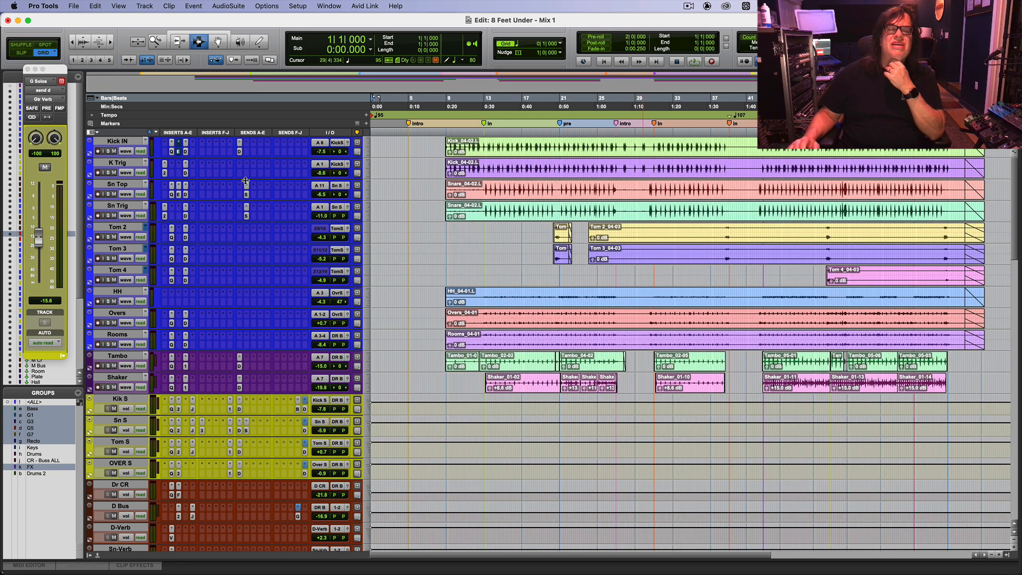
left_click(444, 142)
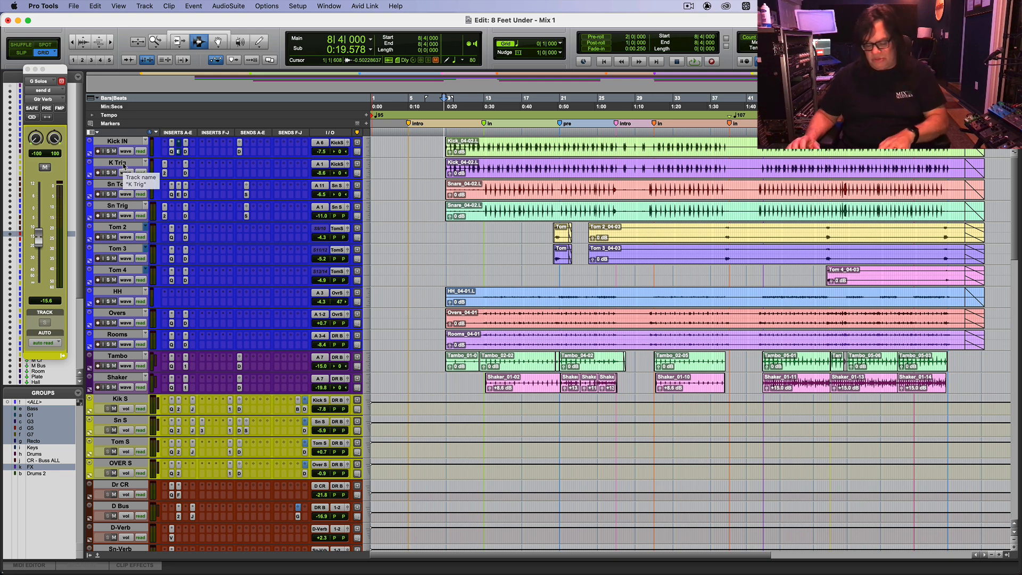
In the Mix window, lower the Kick IN track's D-Verb send to -16.9 dB and close the send window.
key("super+equal")
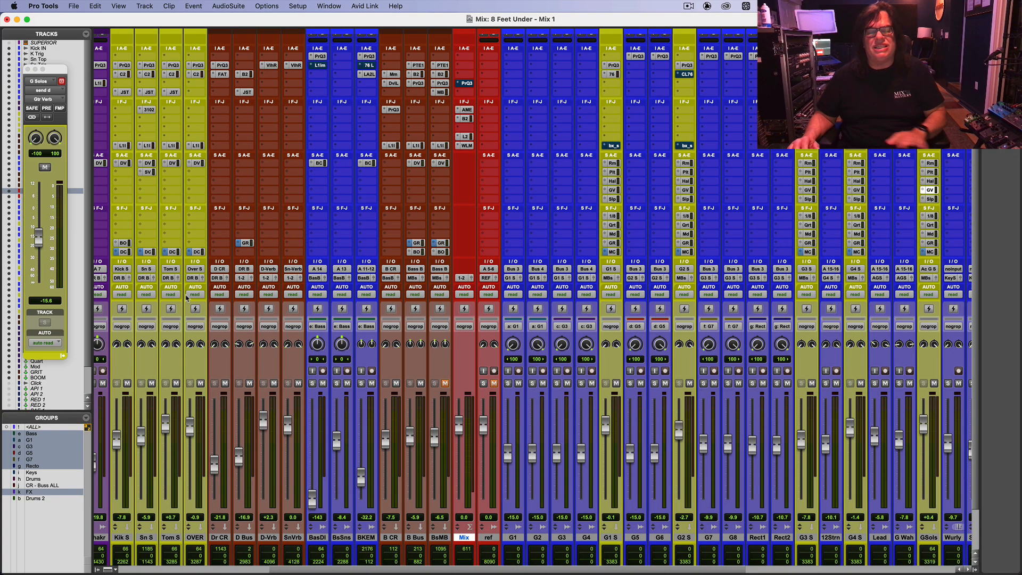
left_click(126, 569)
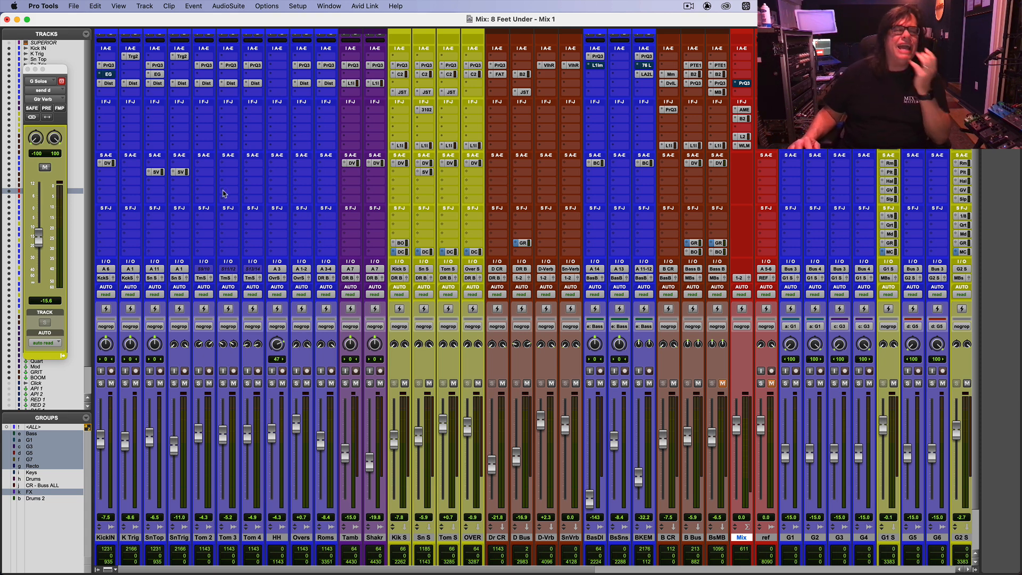
left_click(107, 163)
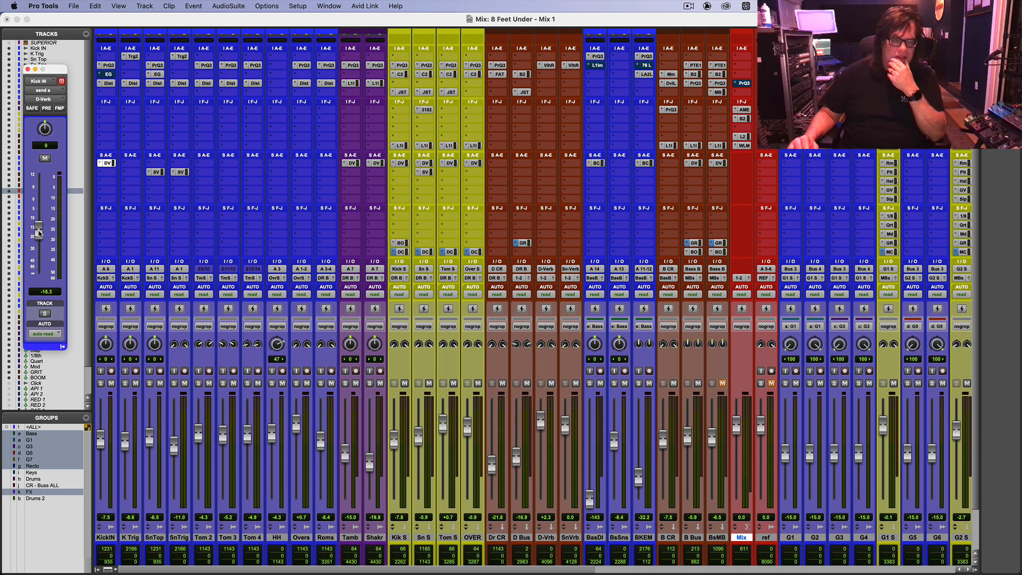
left_click_drag(39, 233, 39, 235)
left_click(28, 68)
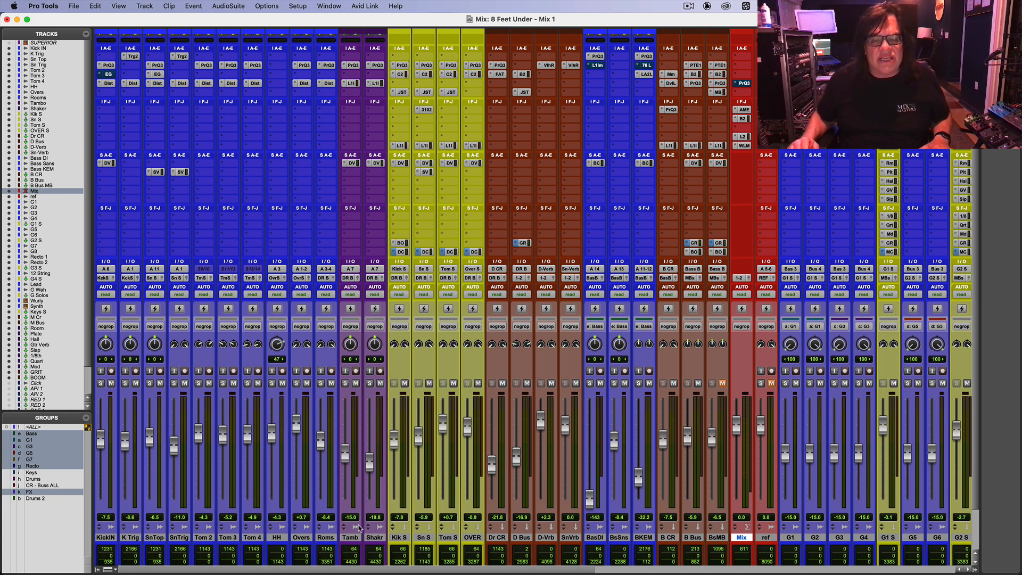
Review the Kick IN track's Pro-Q 3 and Distressor, and select its clip from 13|1|000 to 21|1|000 in the Edit window.
left_click(108, 65)
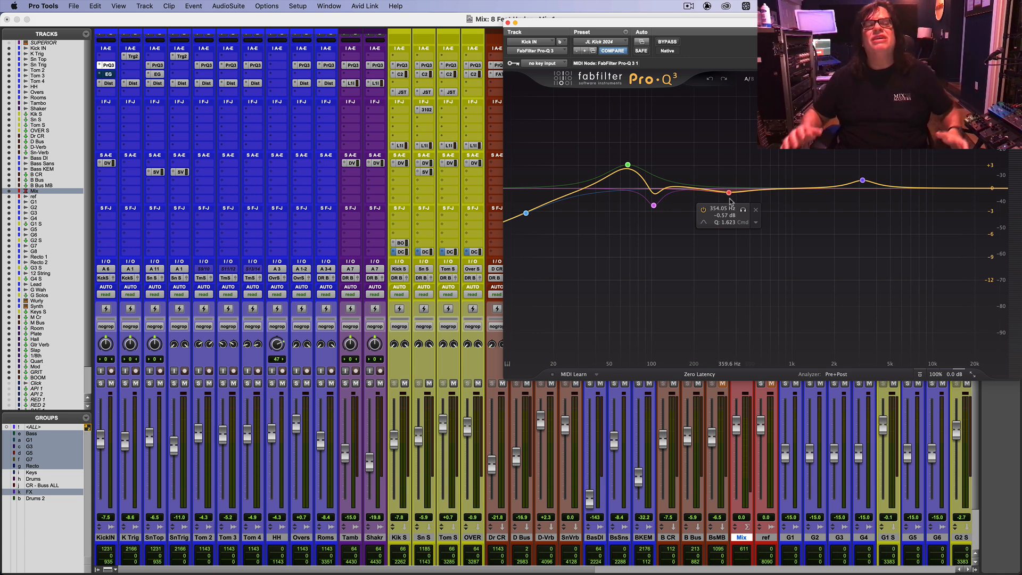
left_click(111, 84)
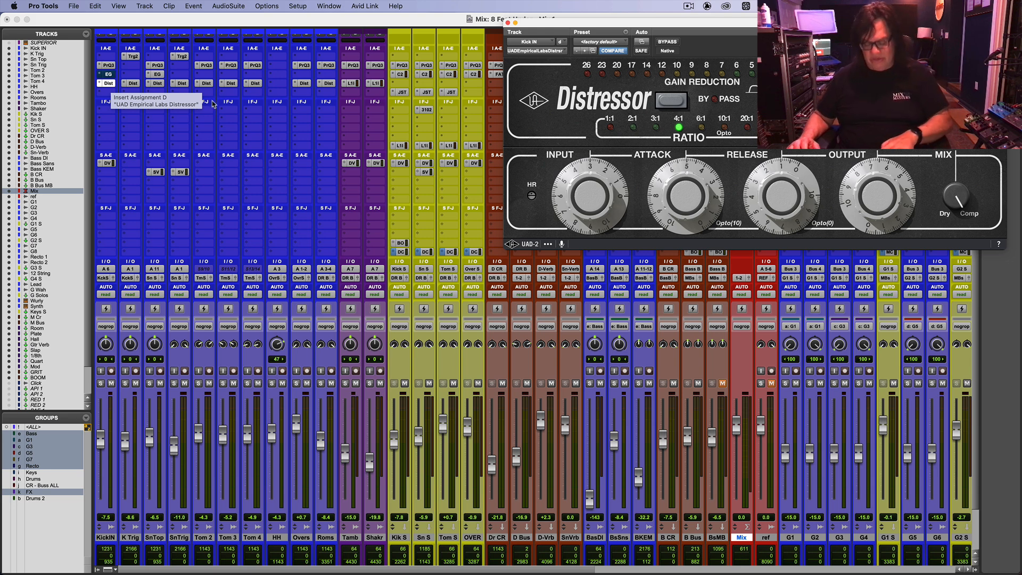
key("super+equal")
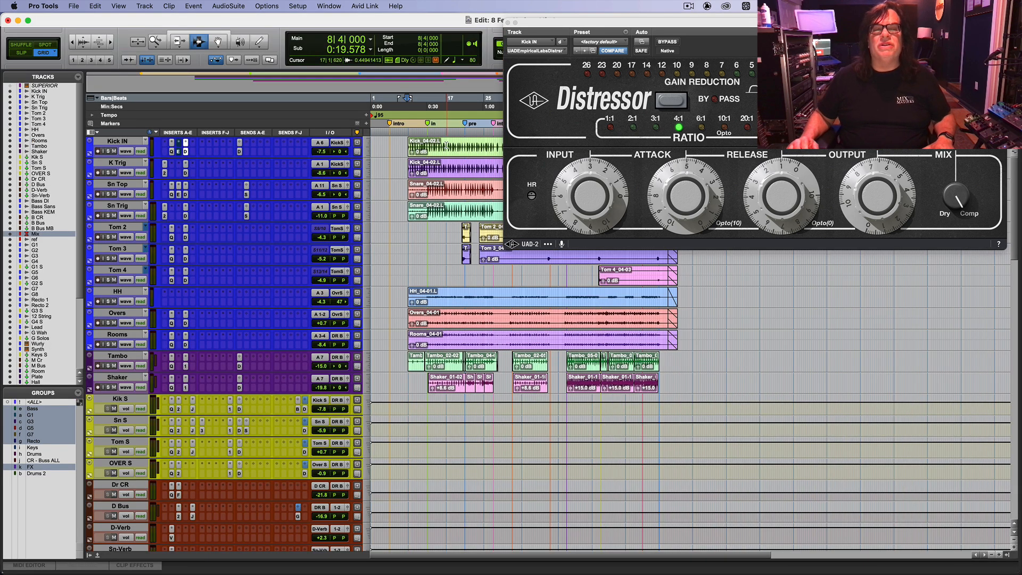
key("super+bracketright")
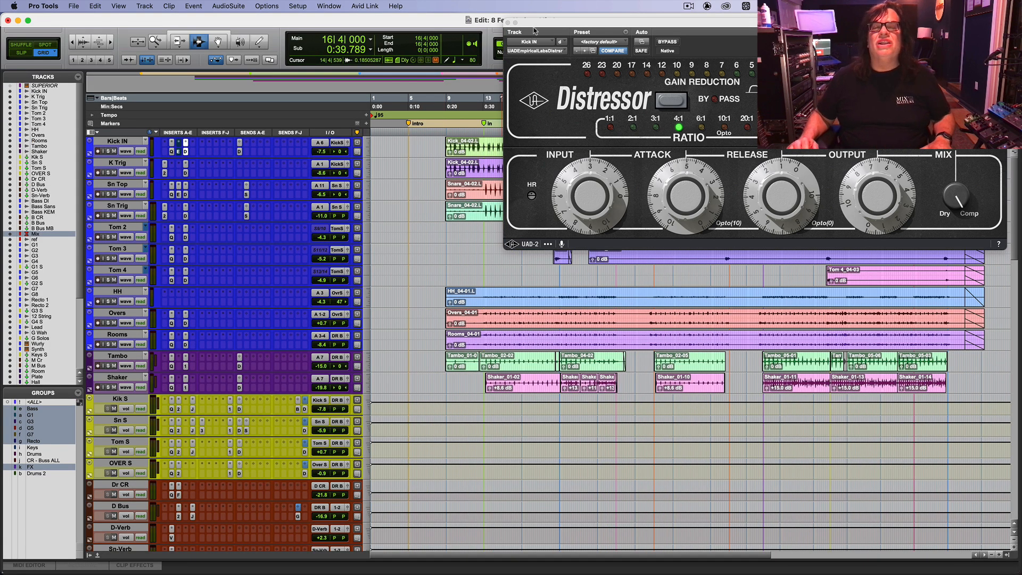
left_click_drag(534, 31, 522, 284)
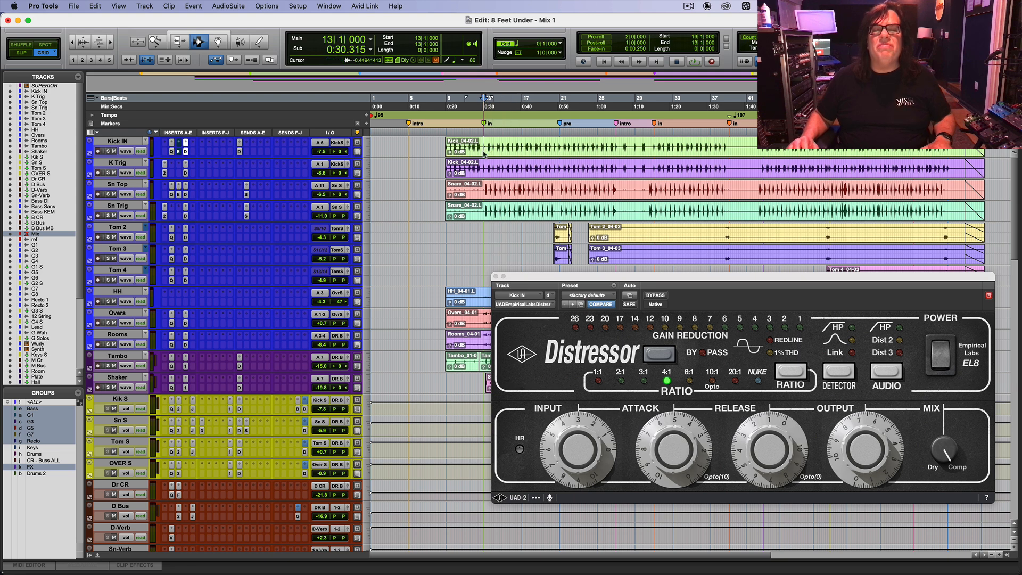
left_click_drag(484, 153, 565, 142)
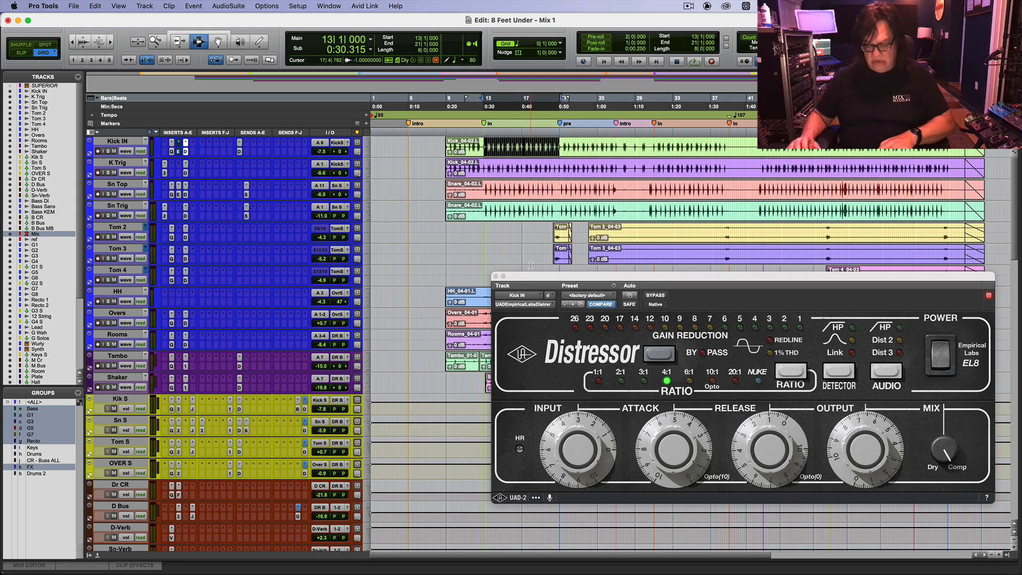
key("super+equal")
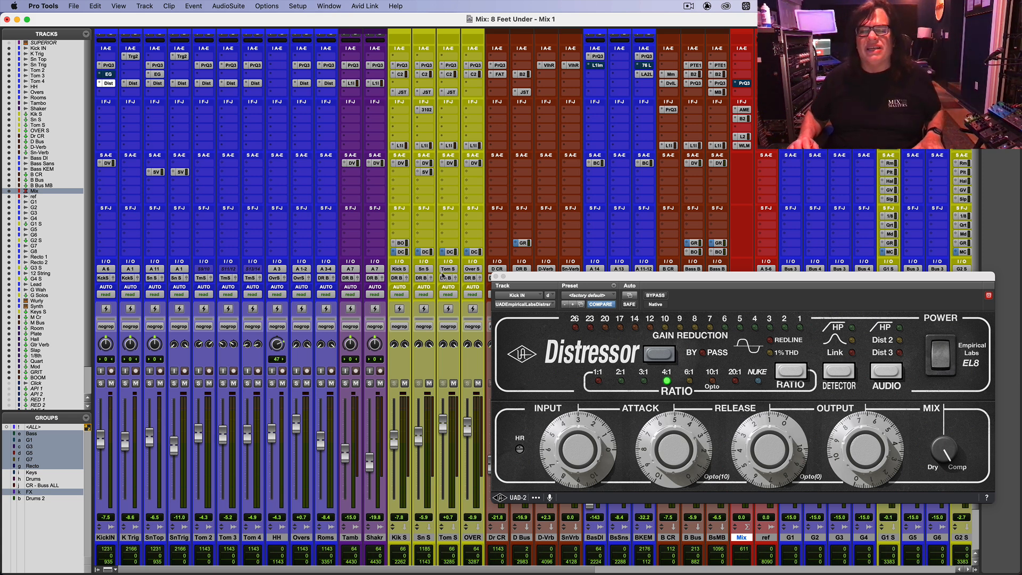
left_click(496, 277)
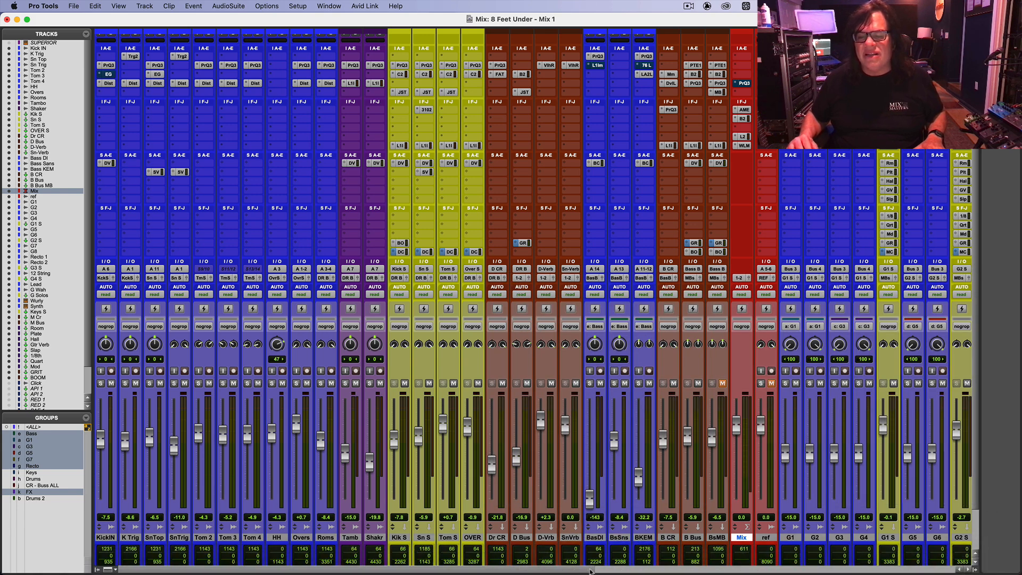
Play the selection and examine the Kick IN track's Pro-Q 3, Distressor and D-Verb send in the Mix window.
left_click_drag(590, 569, 634, 570)
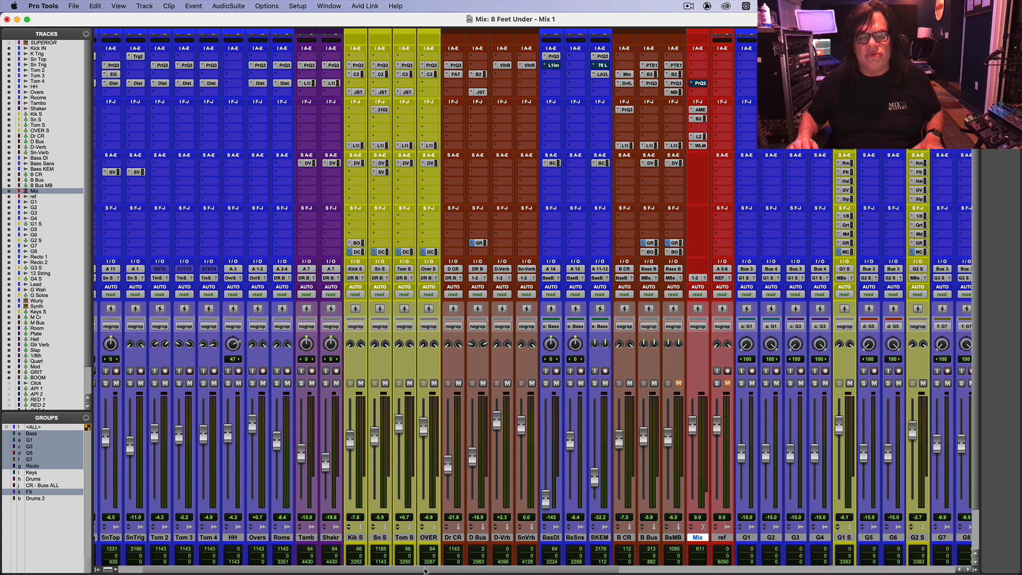
left_click_drag(425, 570, 277, 561)
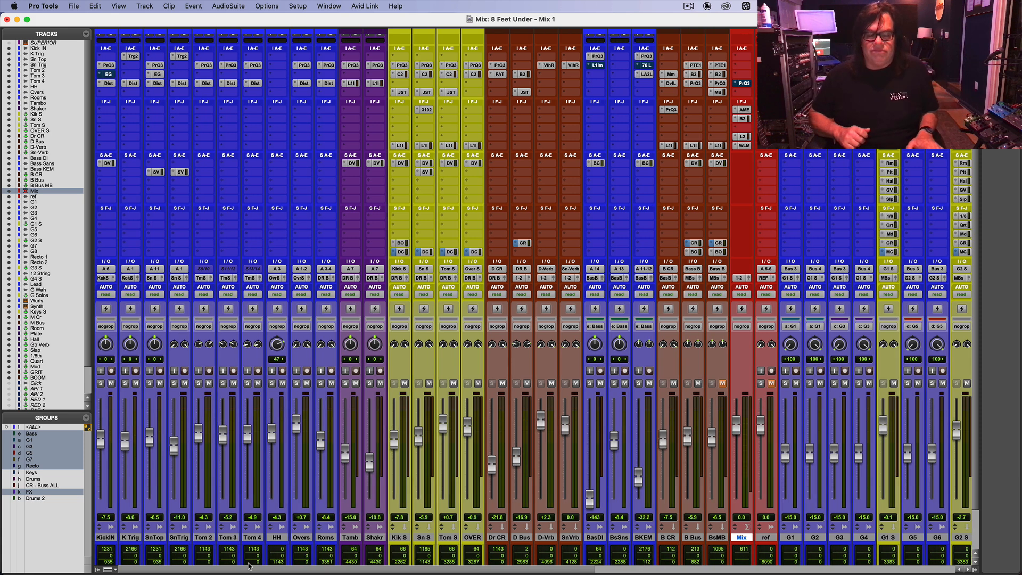
key("space")
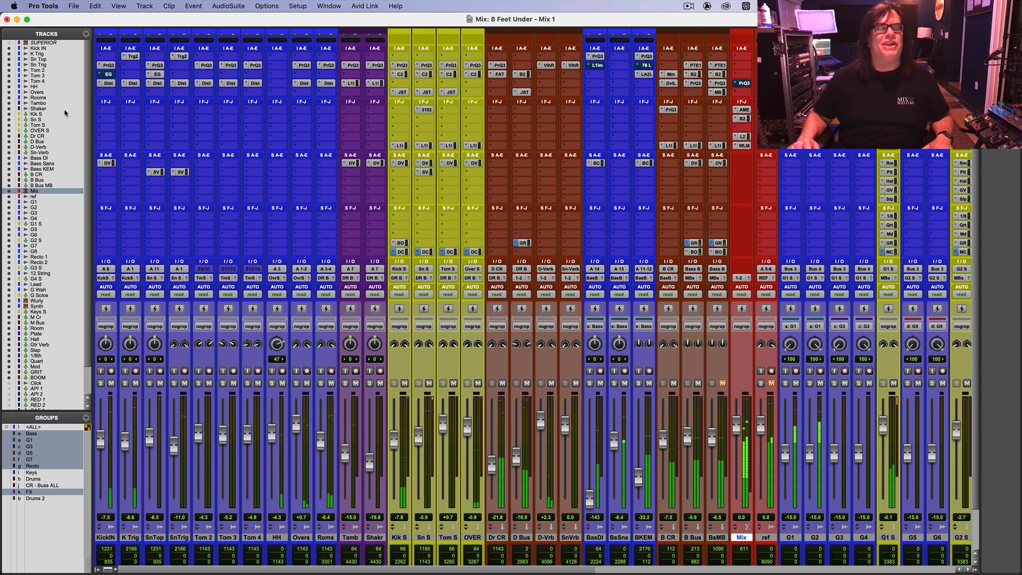
left_click(108, 66)
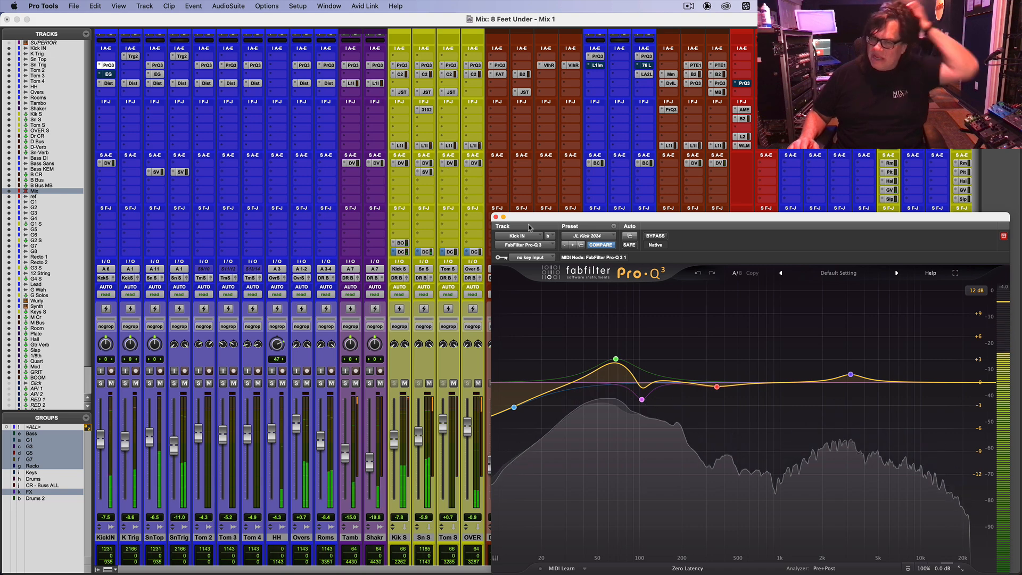
left_click_drag(579, 219, 462, 59)
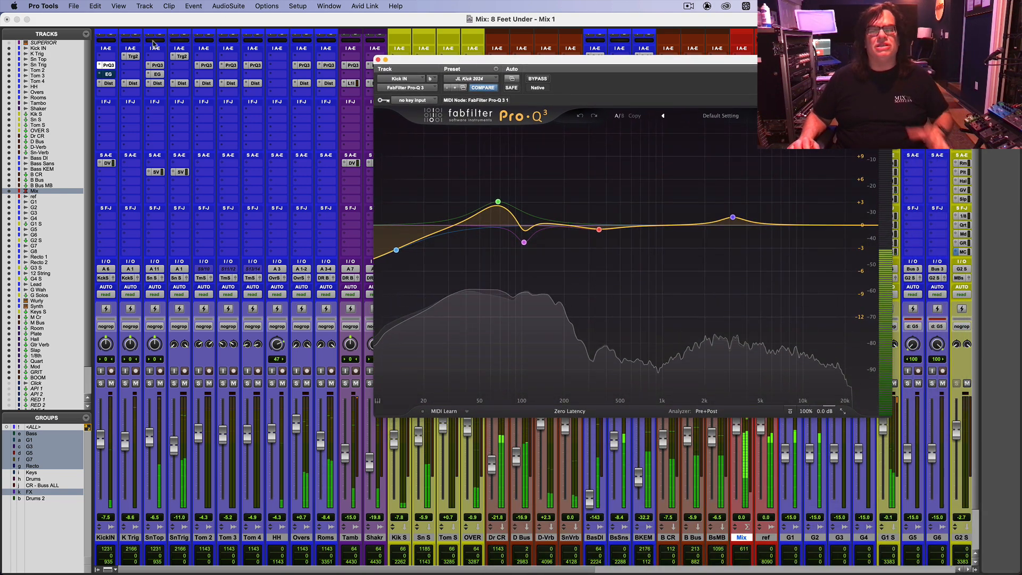
left_click(108, 83)
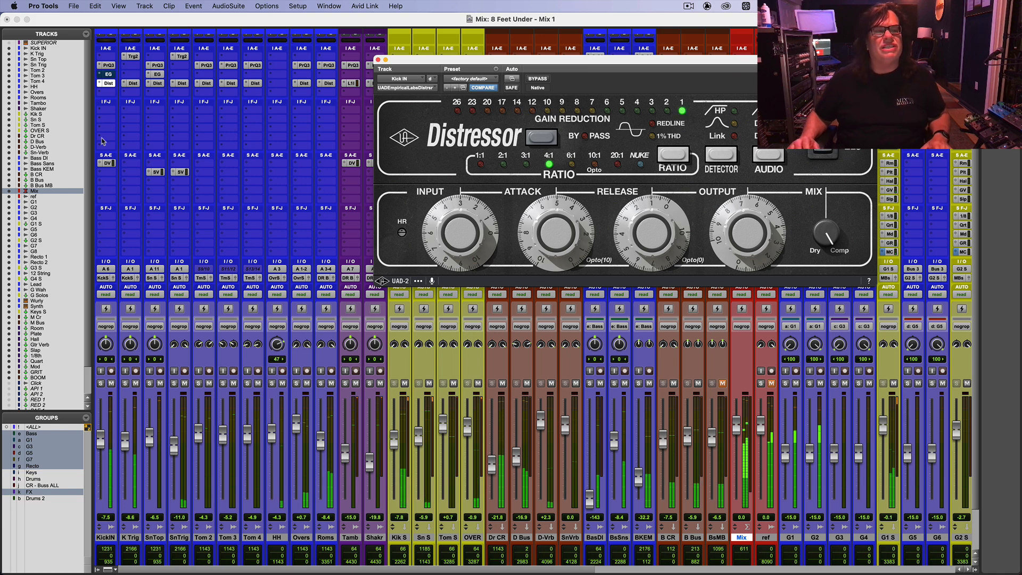
left_click(108, 163)
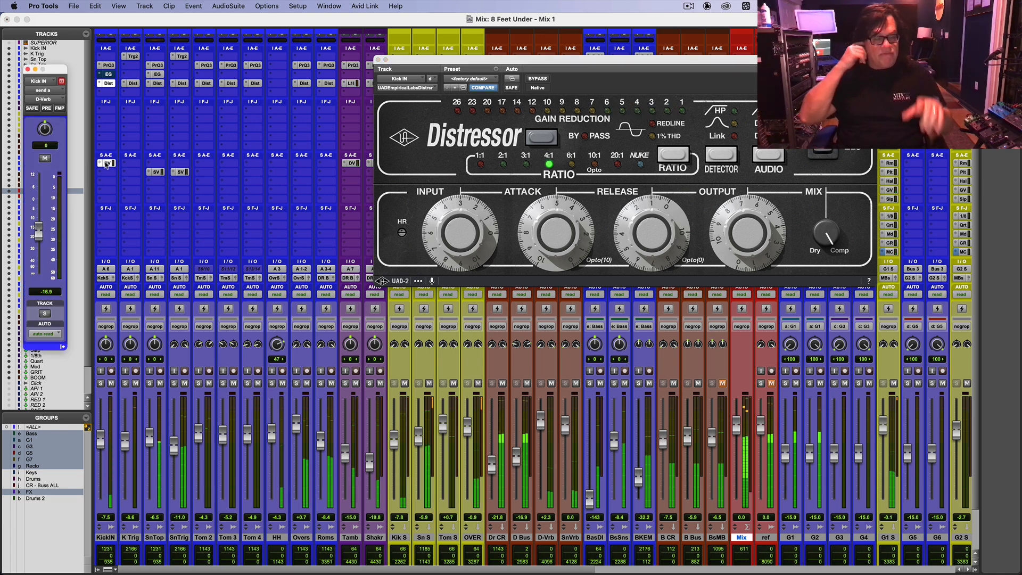
left_click(108, 163)
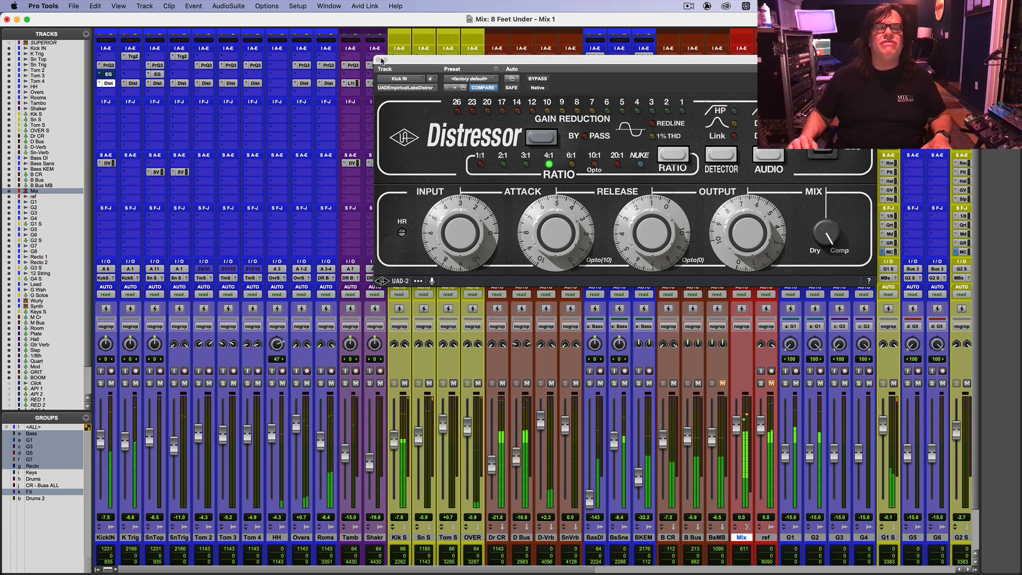
left_click(378, 59)
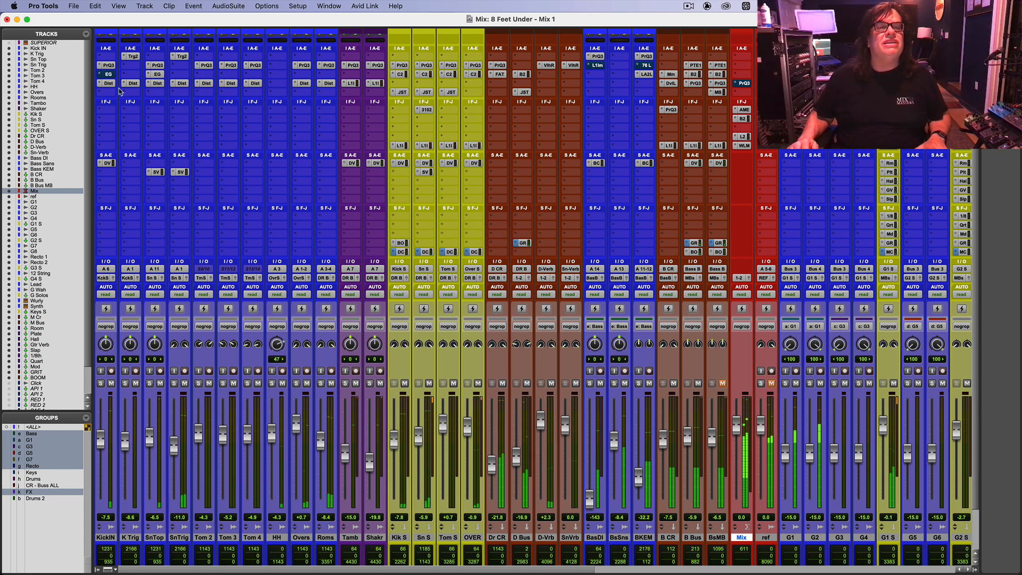
Examine the Trigger 2 sample blend and the Distressor on the K Trig track during playback.
left_click(133, 56)
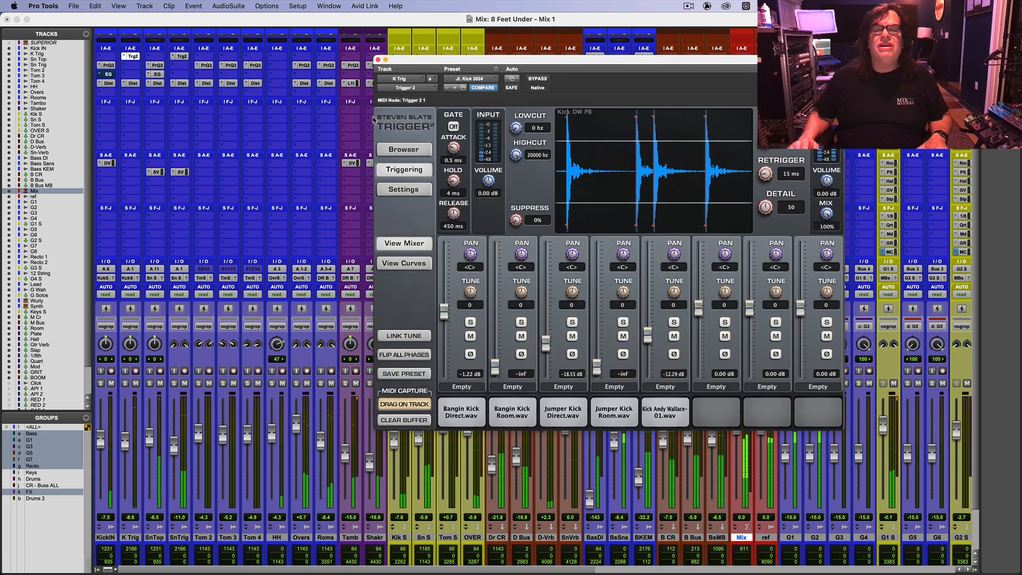
left_click_drag(423, 61, 325, 59)
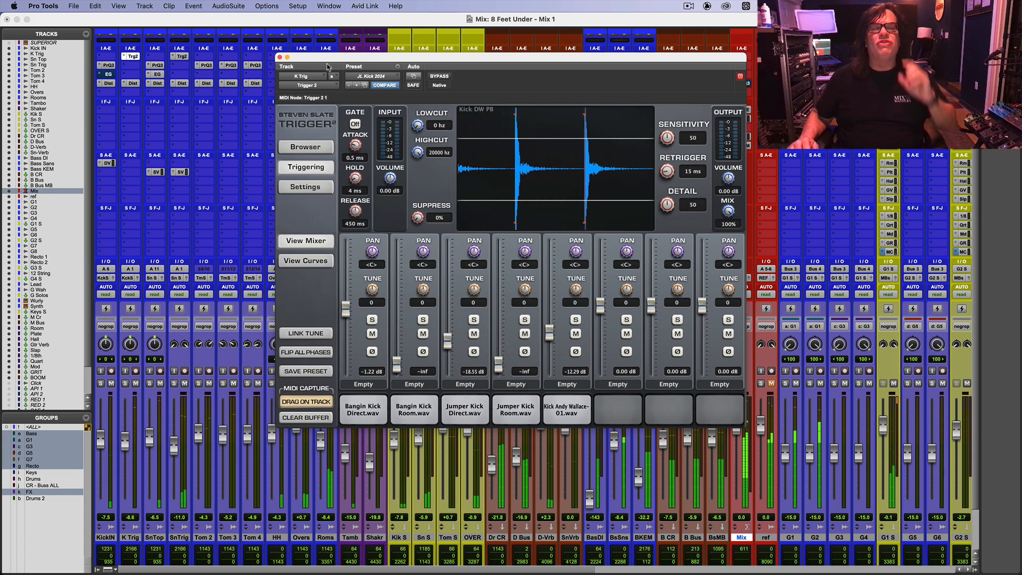
left_click_drag(323, 57, 329, 273)
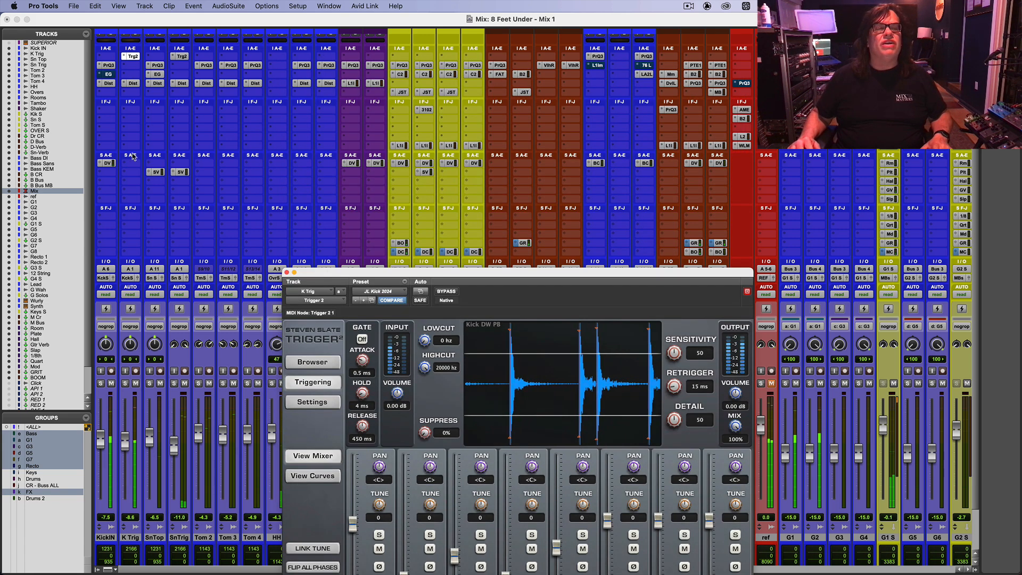
left_click(132, 83)
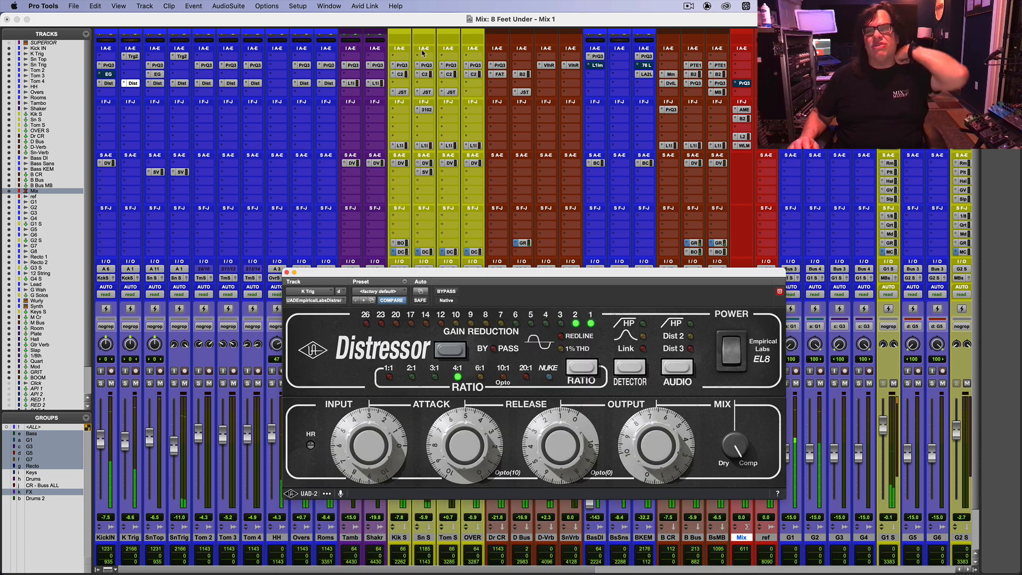
left_click(288, 272)
In the Kik S track's Pro-Q 3, raise the low bell boost at about 58.9 Hz to 2.24 dB.
left_click(402, 65)
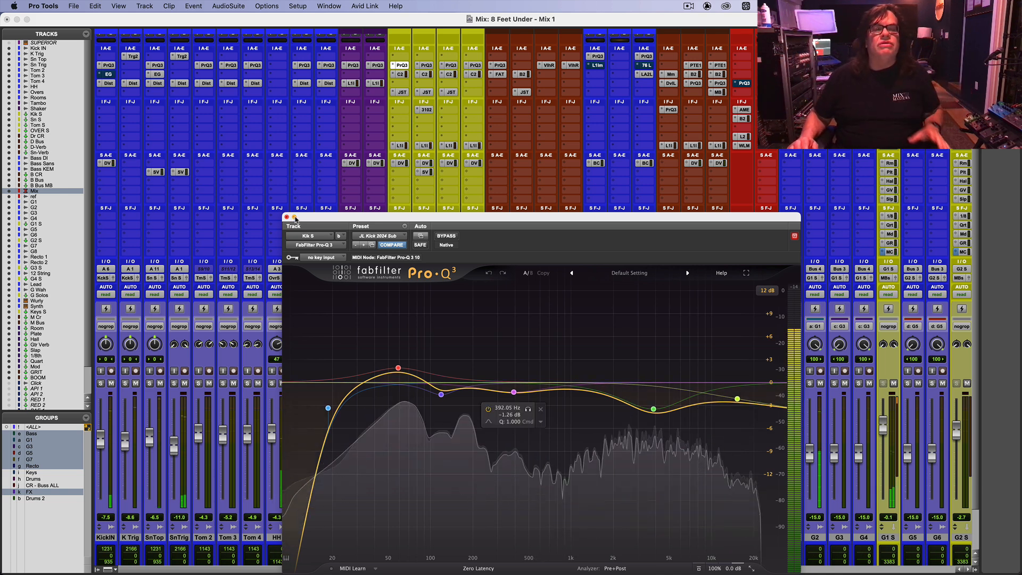
left_click(286, 218)
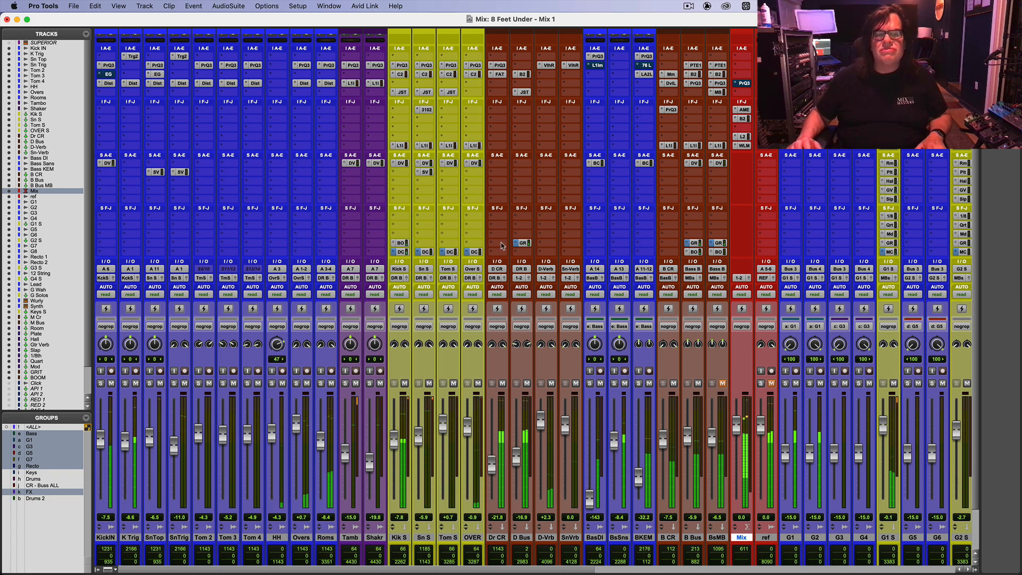
left_click(407, 65)
mouse_move(399, 369)
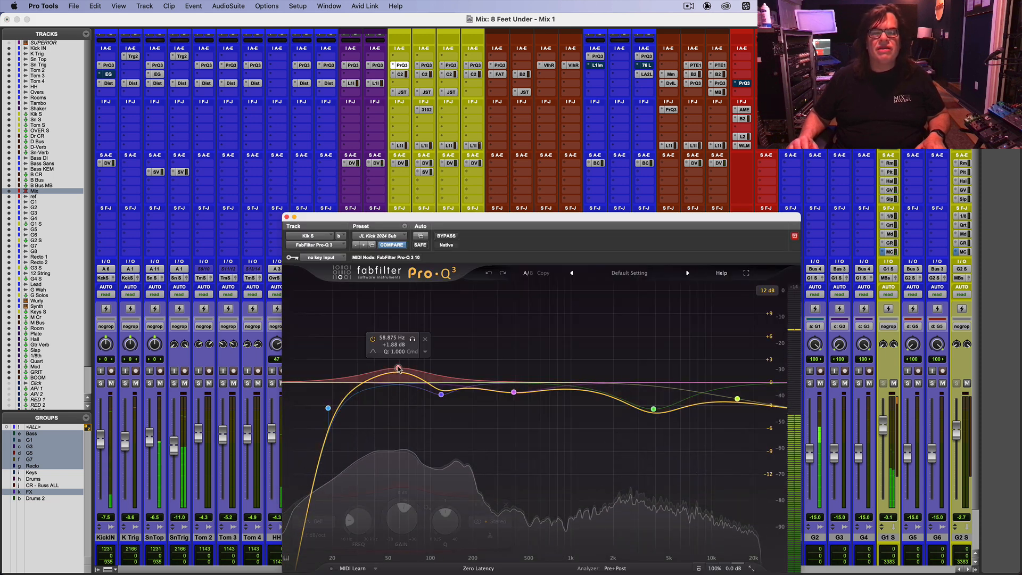
left_click_drag(399, 368, 398, 365)
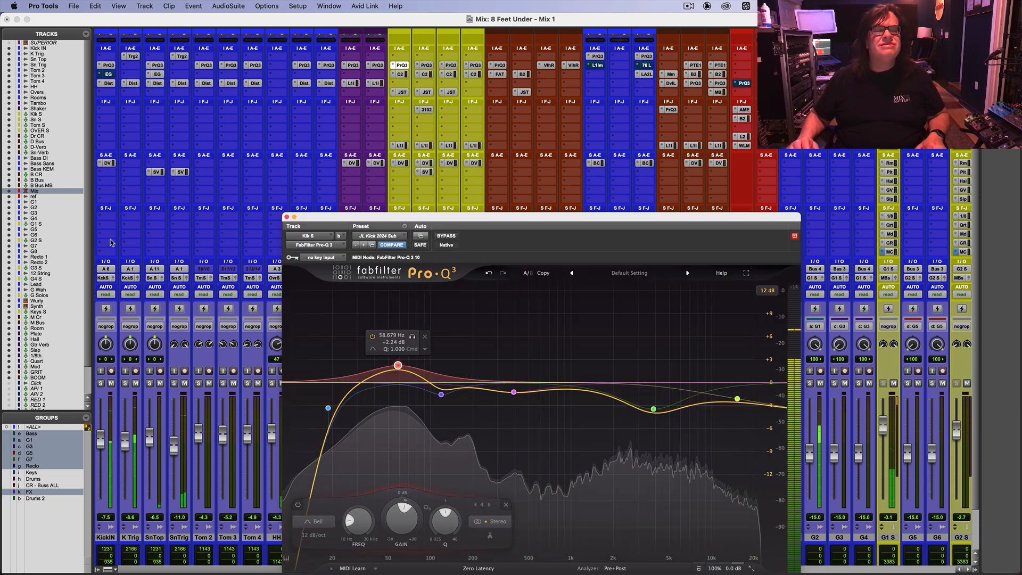
Set the Kick IN track's D-Verb send to -15.6 dB, and close the send window and the Kik S Pro-Q 3.
left_click(107, 163)
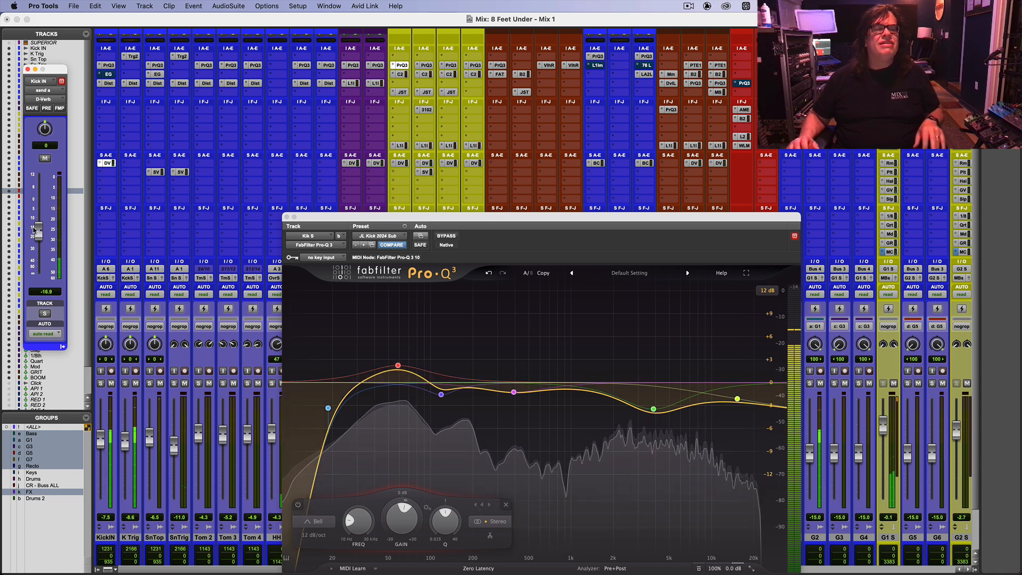
left_click(38, 229, "alt")
key("super+z")
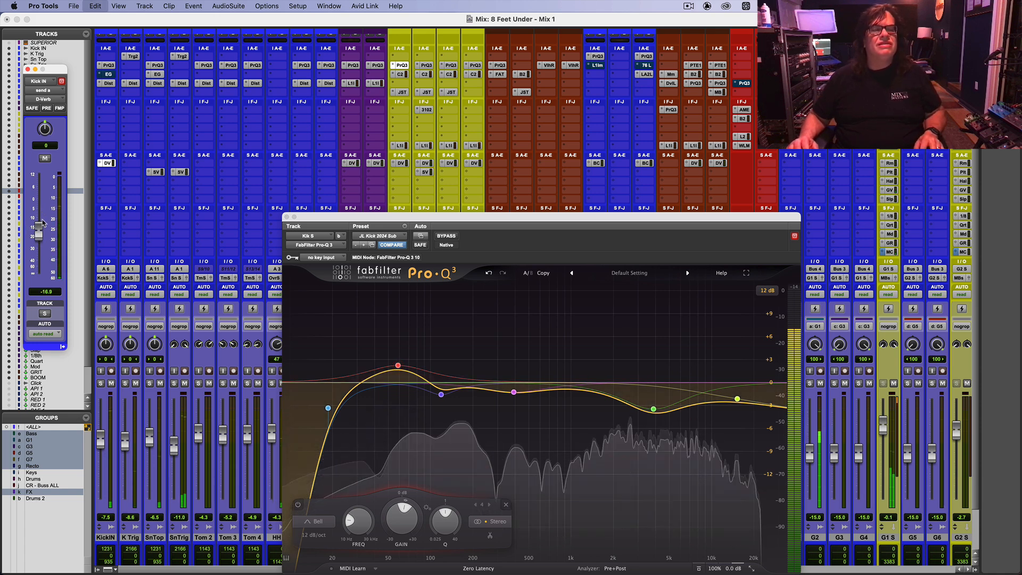
left_click_drag(39, 234, 37, 231)
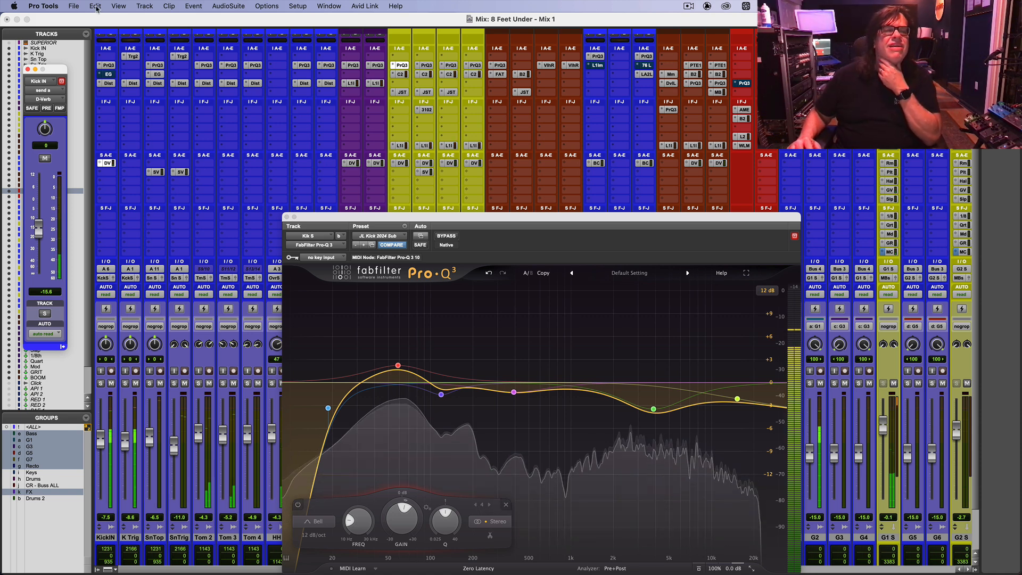
left_click(28, 69)
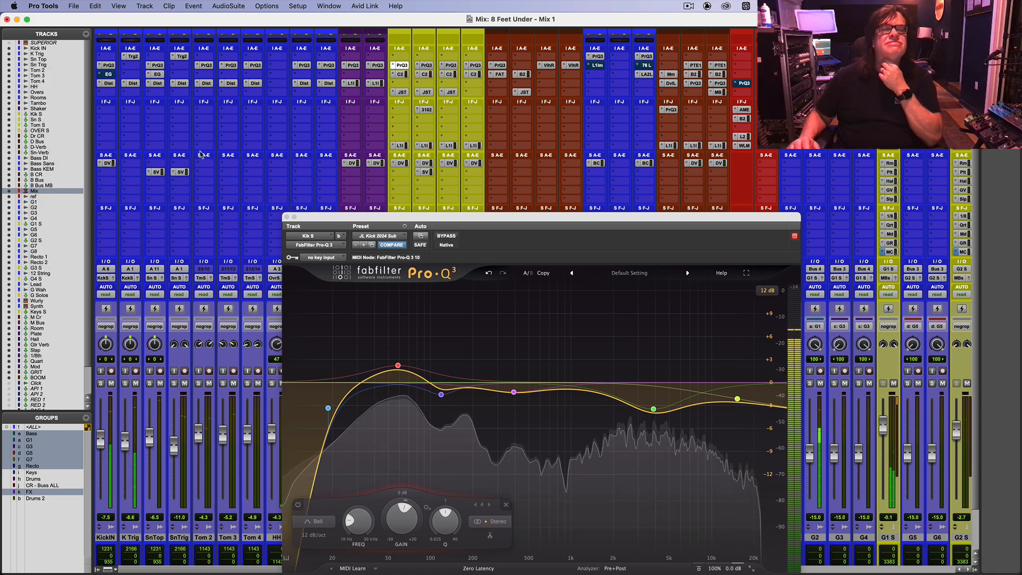
left_click(286, 217)
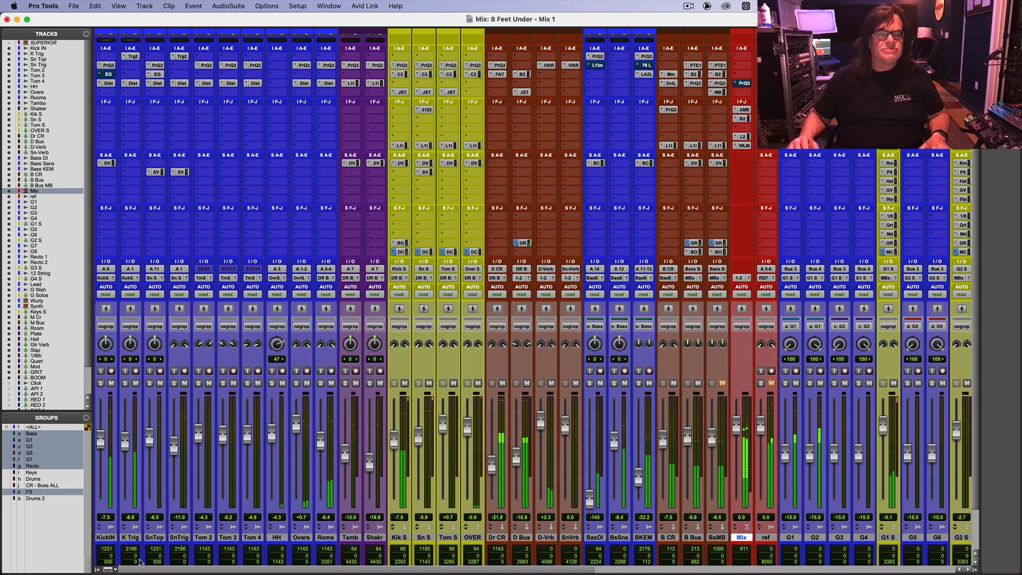
Select the Sn Top track and examine its Pro-Q 3, Expander/Gate and Distressor inserts.
left_click(155, 537)
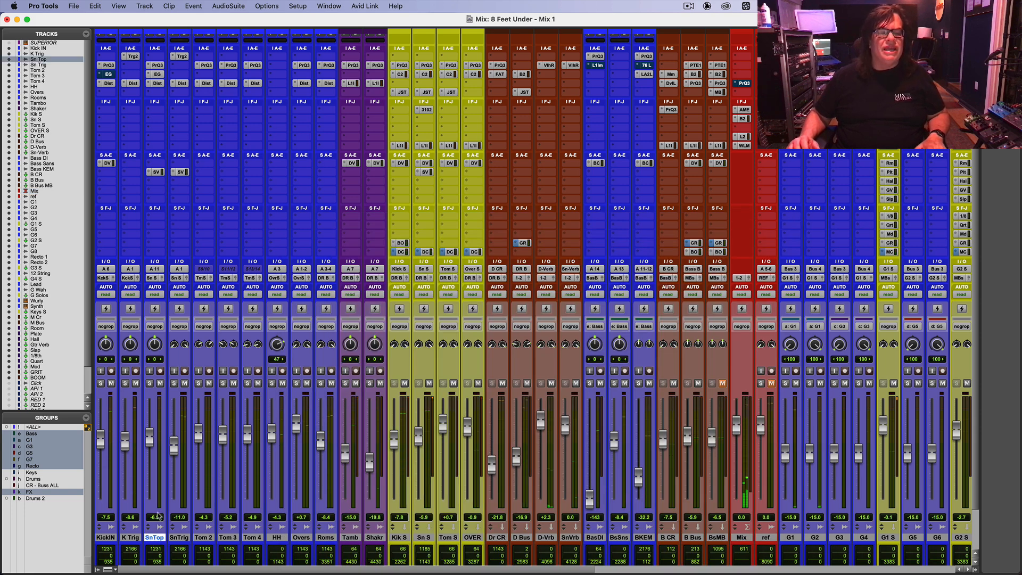
left_click(157, 65)
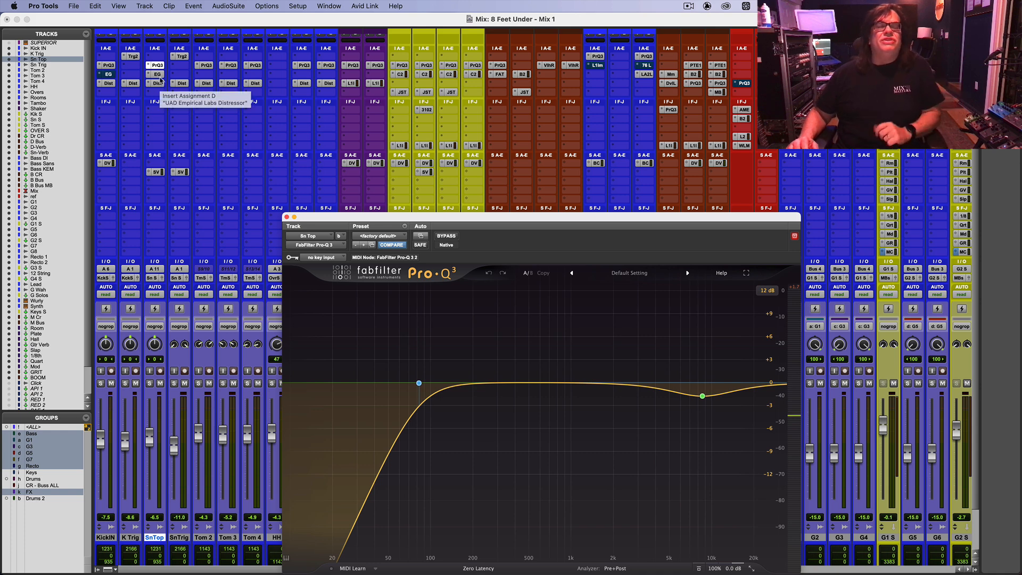
left_click(157, 74)
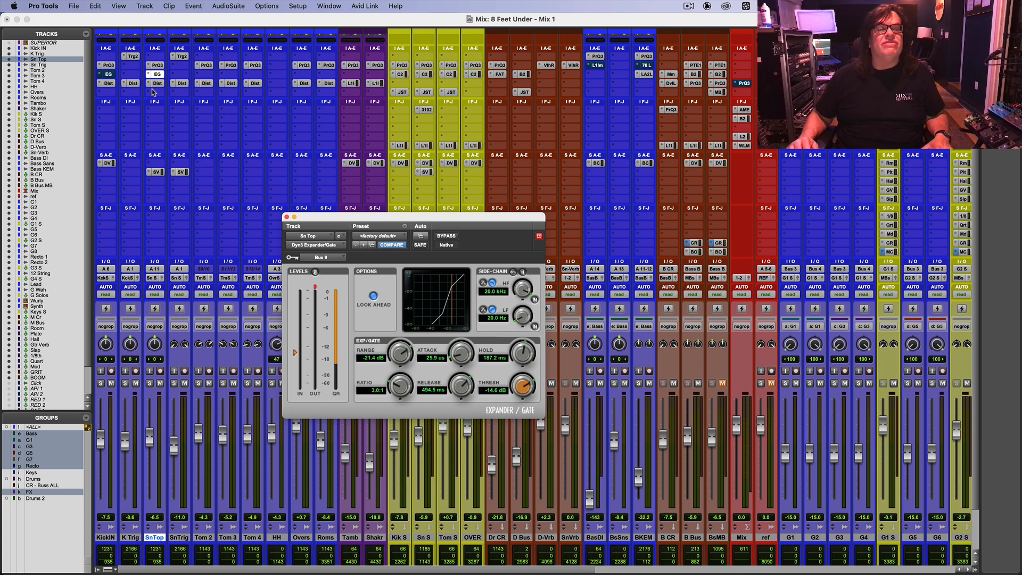
left_click(157, 84)
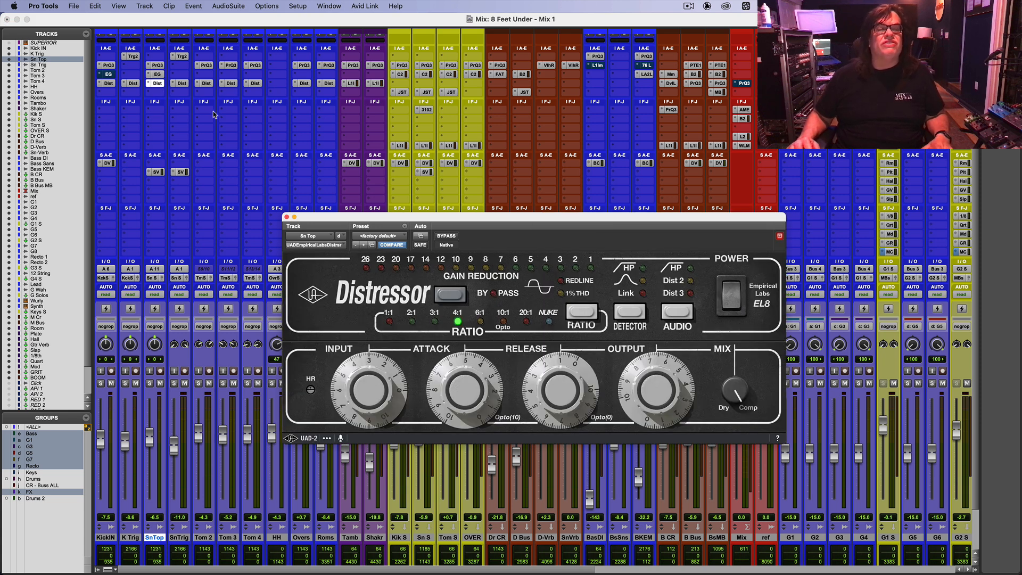
Examine the Trigger 2 samples and the Distressor on the Sn Trig track, and start playback.
left_click(184, 57)
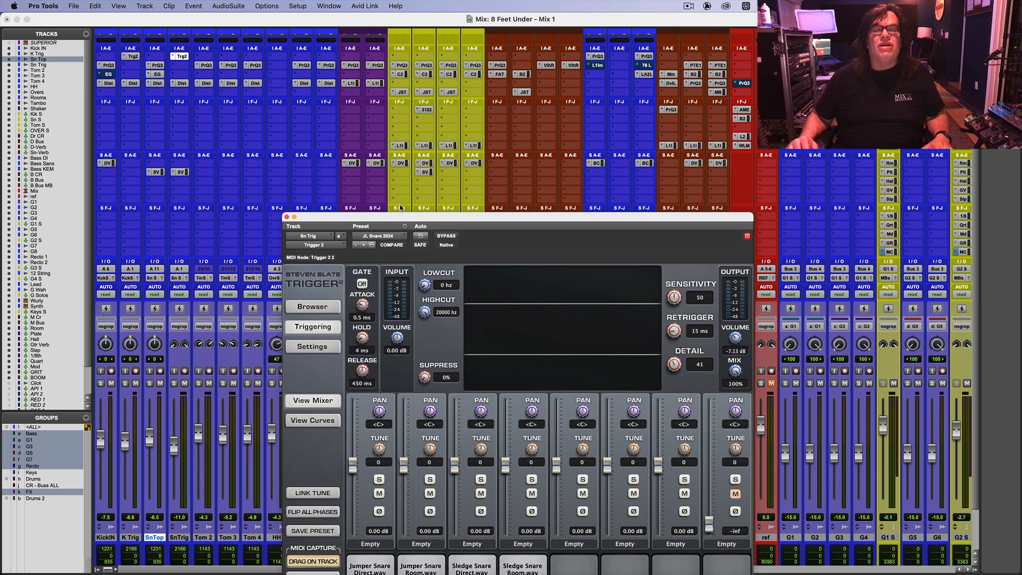
left_click_drag(401, 216, 451, 125)
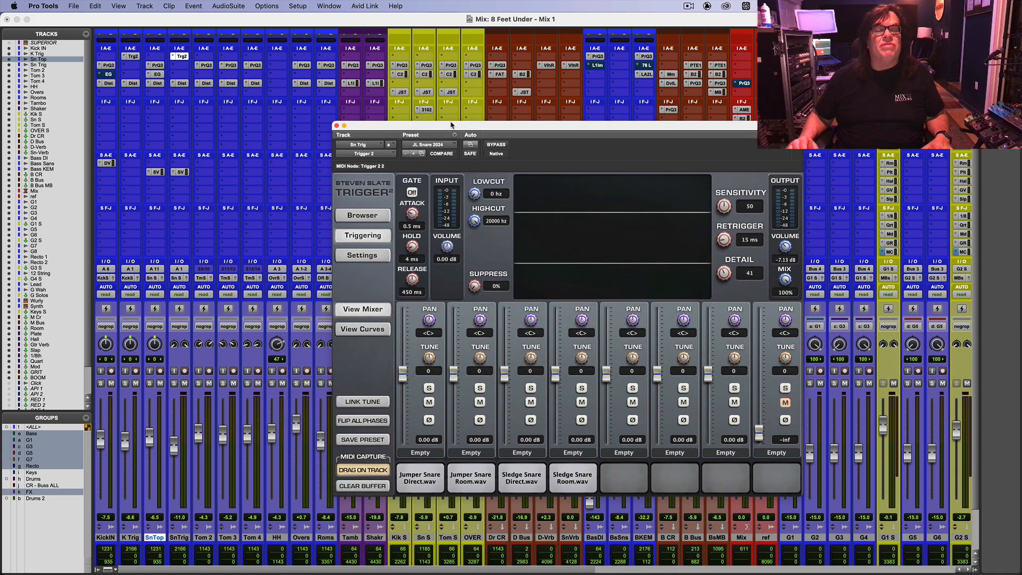
left_click(182, 83)
key("space")
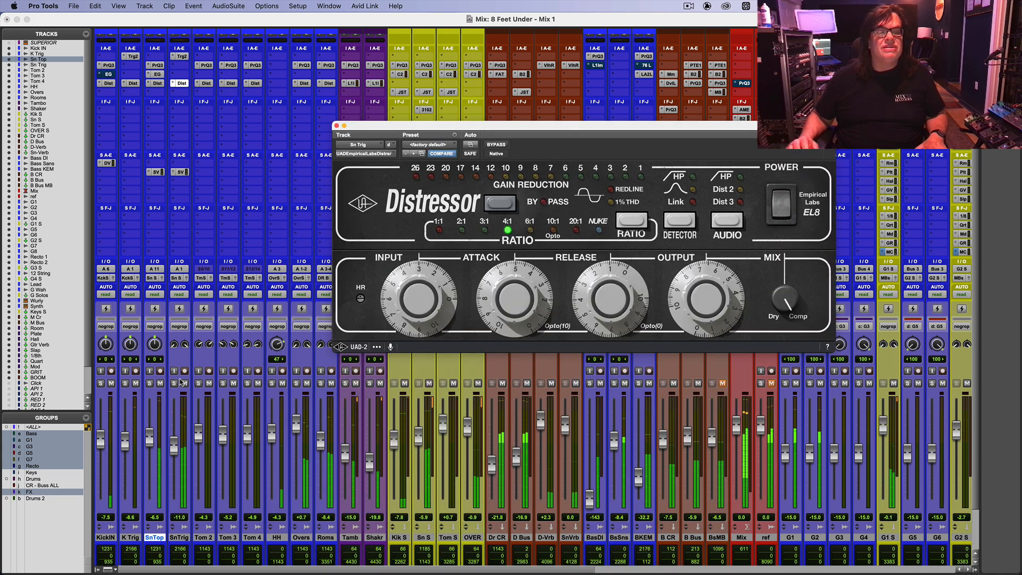
Audition Sn Top and Sn Trig in solo, clear the solos, and move the Distressor window clear of the sends.
left_click(174, 384)
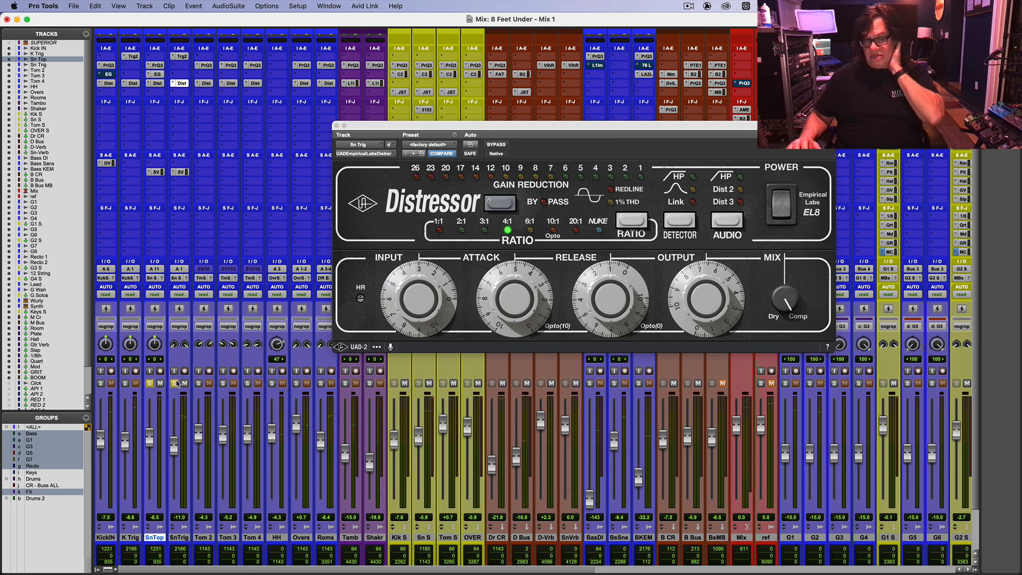
left_click(174, 383)
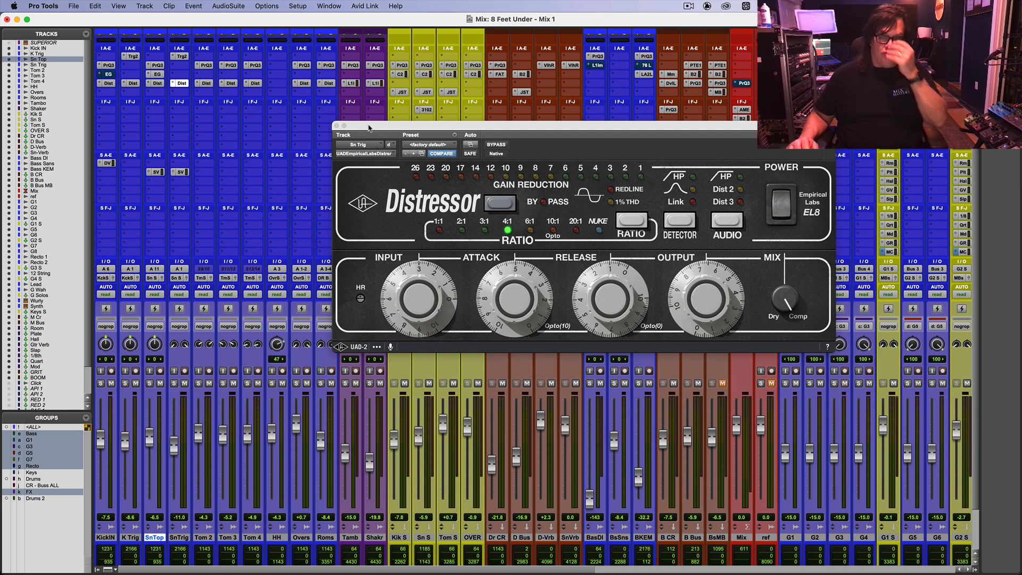
left_click_drag(370, 127, 355, 338)
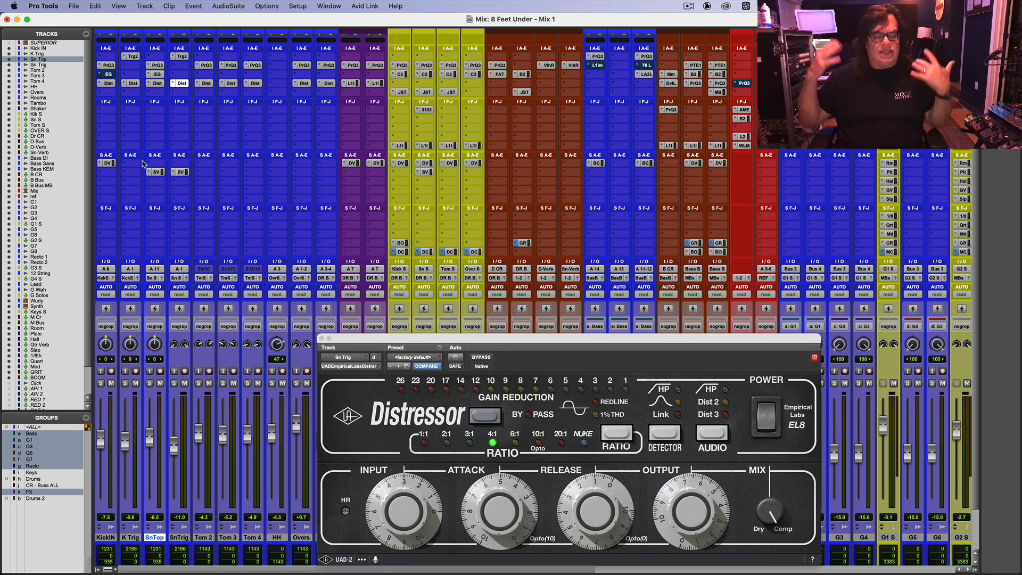
Open the Sn Trig track's Sn-Verb send and set its level to -10.7 dB.
left_click(180, 172)
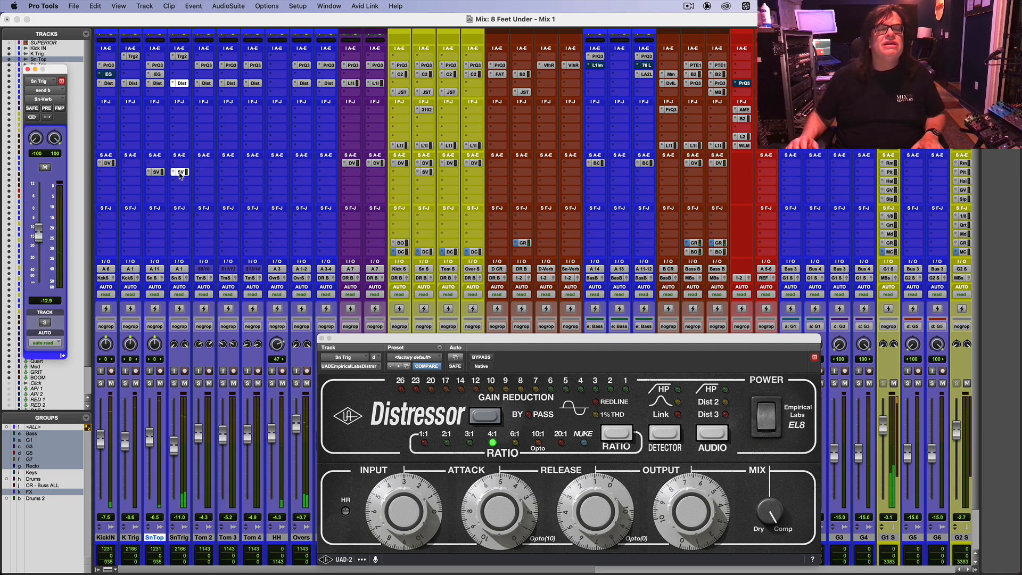
mouse_move(38, 231)
left_mouse_down()
mouse_move(38, 213)
mouse_move(40, 228)
left_mouse_up()
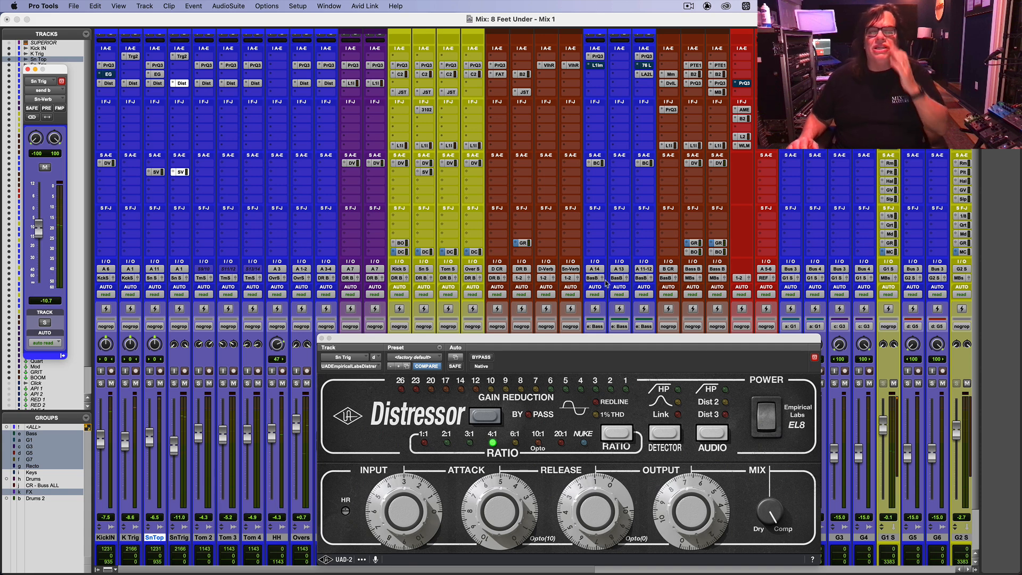
Open ValhallaRoom on the Sn-Verb track and try decay times of 75.86 s and 9.51 s during playback.
left_click_drag(351, 344, 681, 265)
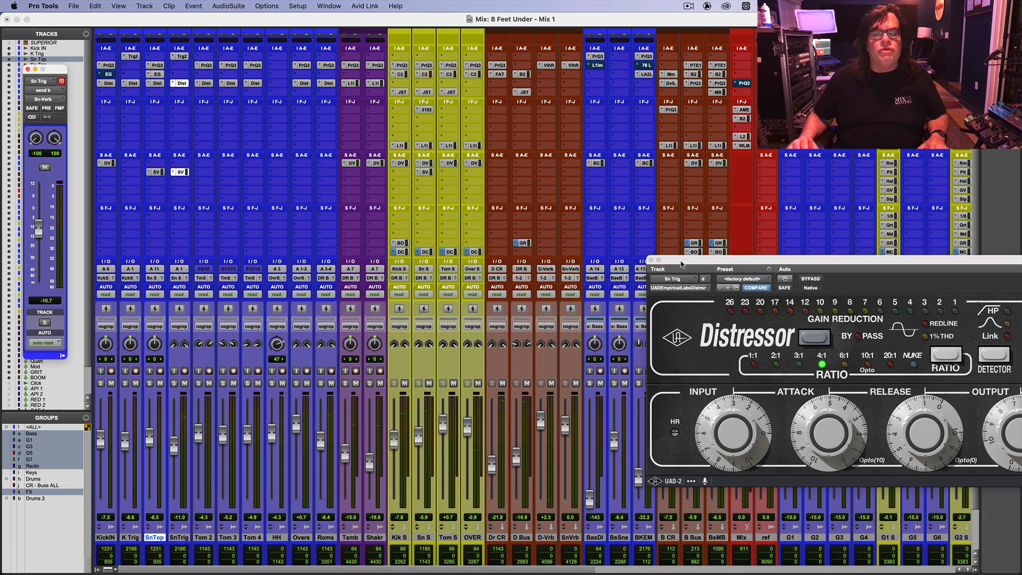
left_click(572, 65)
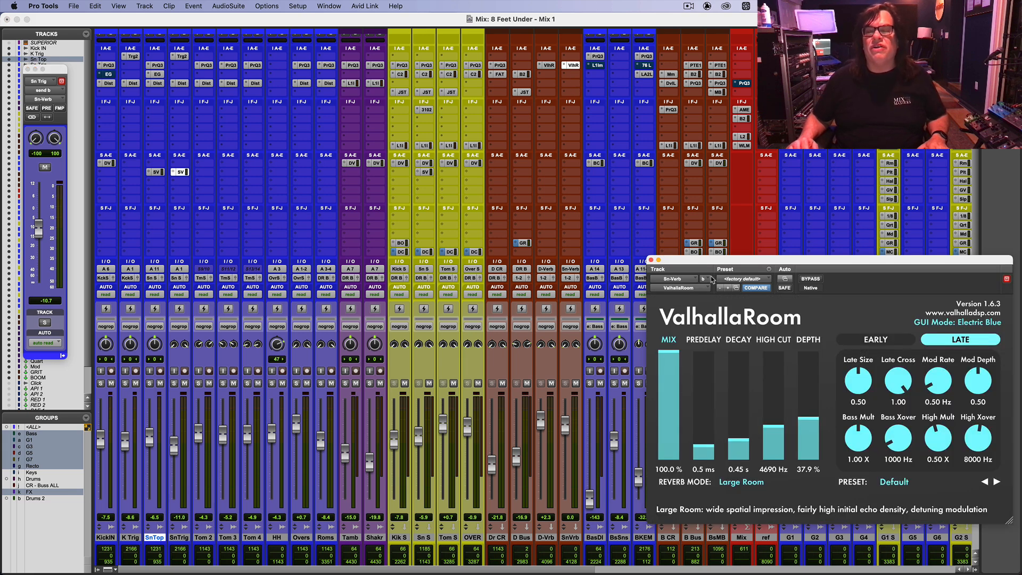
left_click_drag(709, 267, 441, 174)
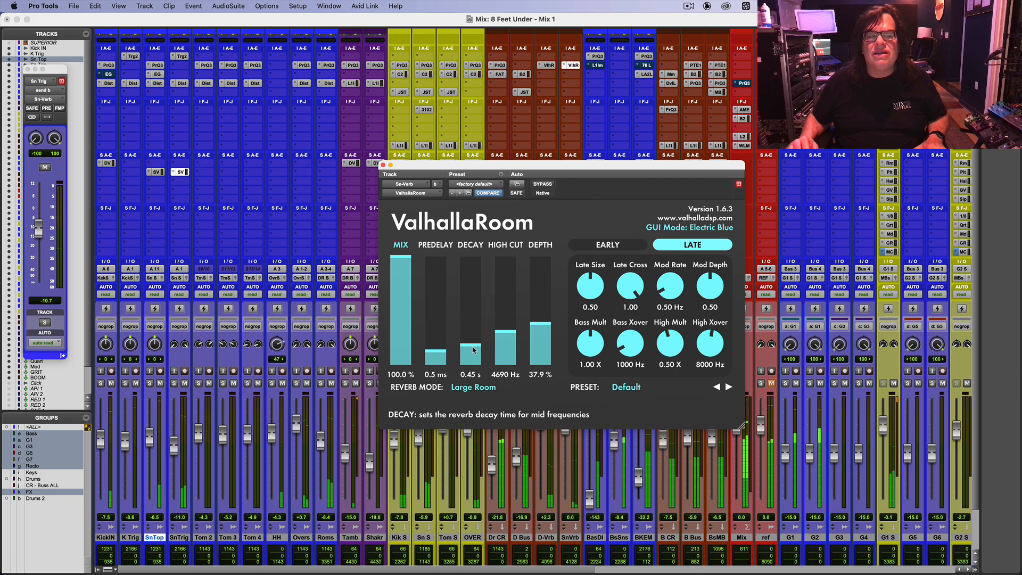
left_click_drag(474, 352, 474, 269)
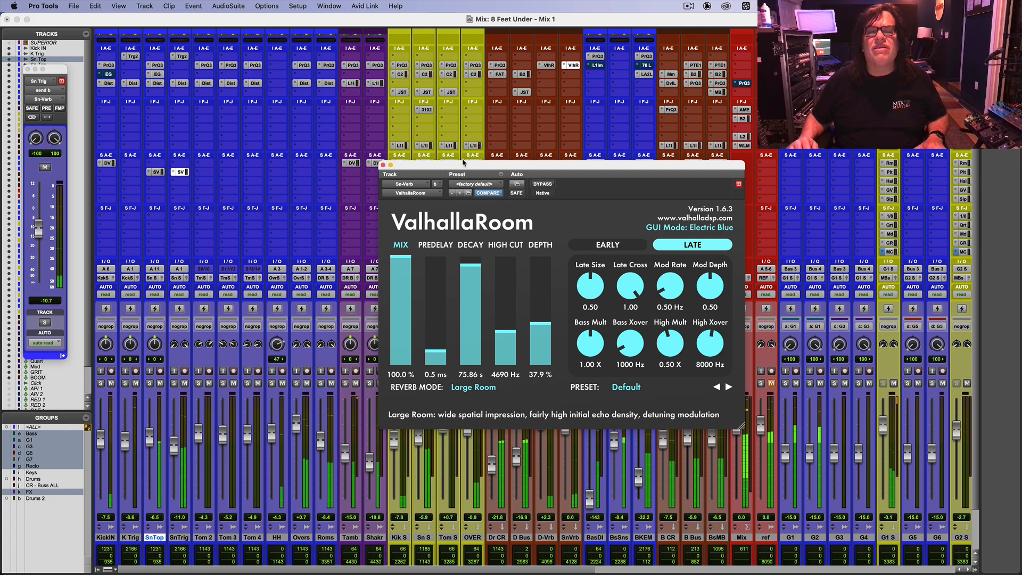
left_click_drag(463, 168, 572, 150)
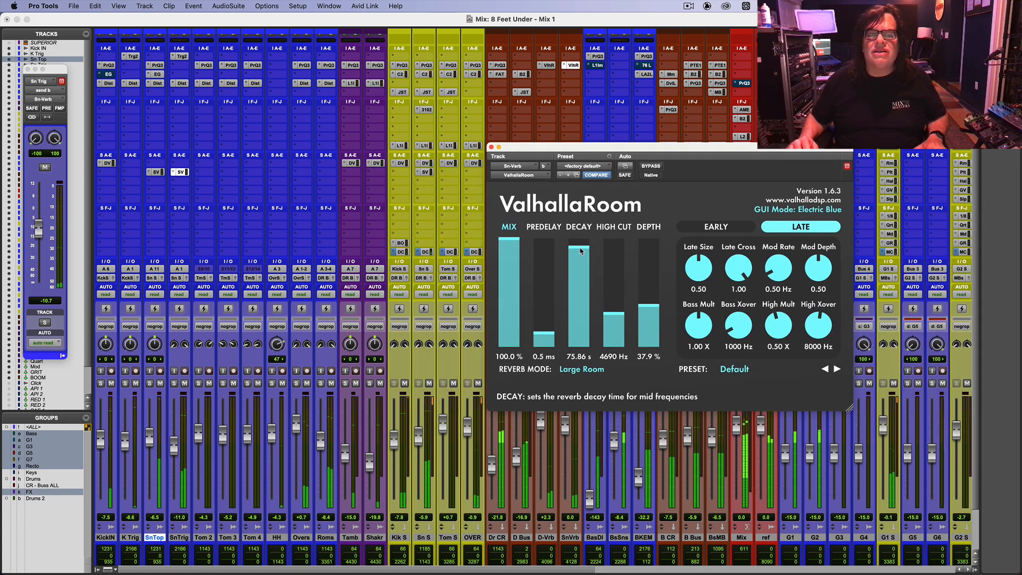
left_click_drag(578, 261, 583, 297)
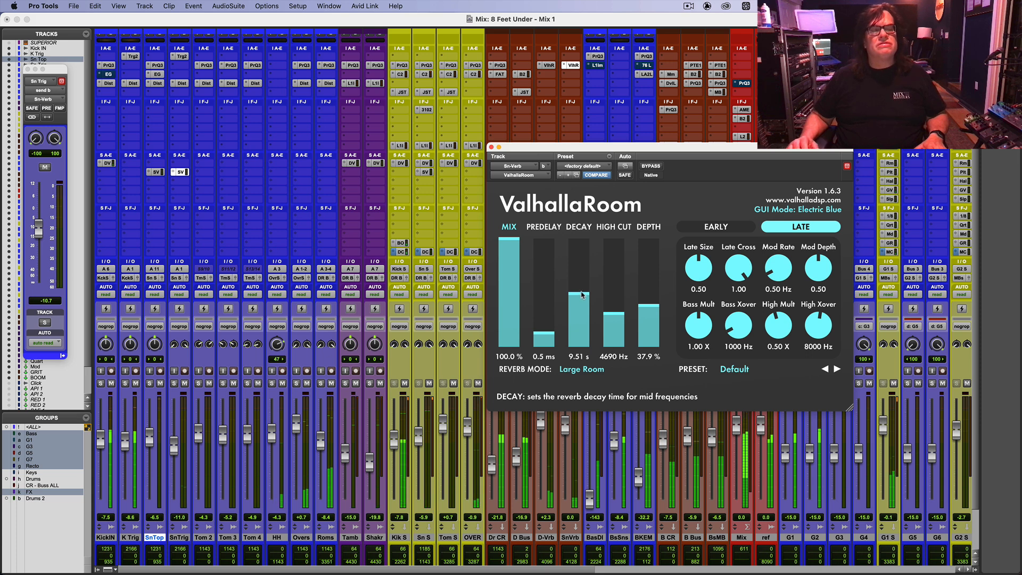
Set the ValhallaRoom decay to 11.15 s and the Sn Trig track's Sn-Verb send to -11.0 dB, after trying the send at -3.8 dB.
left_click_drag(39, 228, 38, 219)
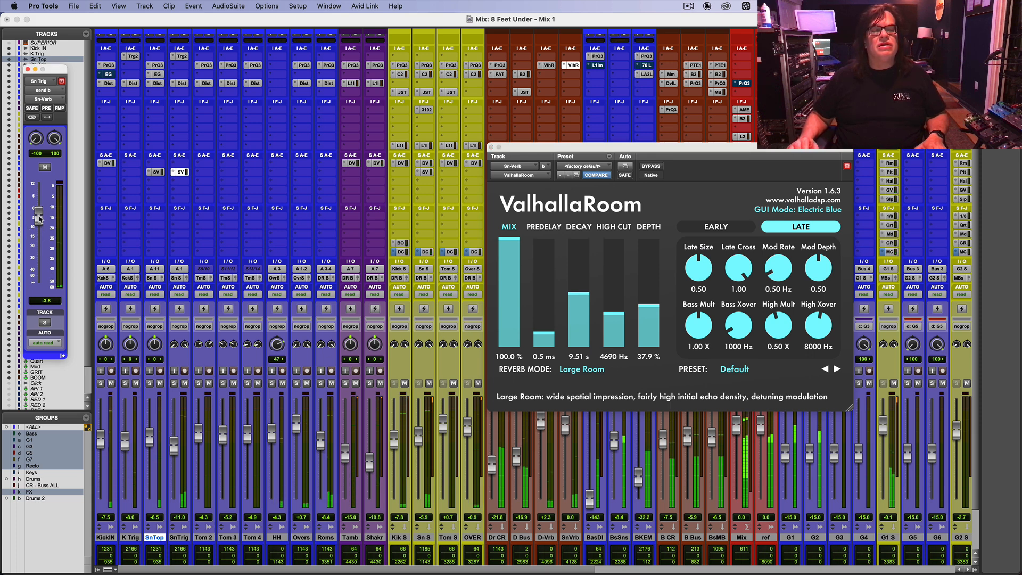
mouse_move(588, 272)
left_mouse_down()
mouse_move(593, 244)
mouse_move(591, 290)
left_mouse_up()
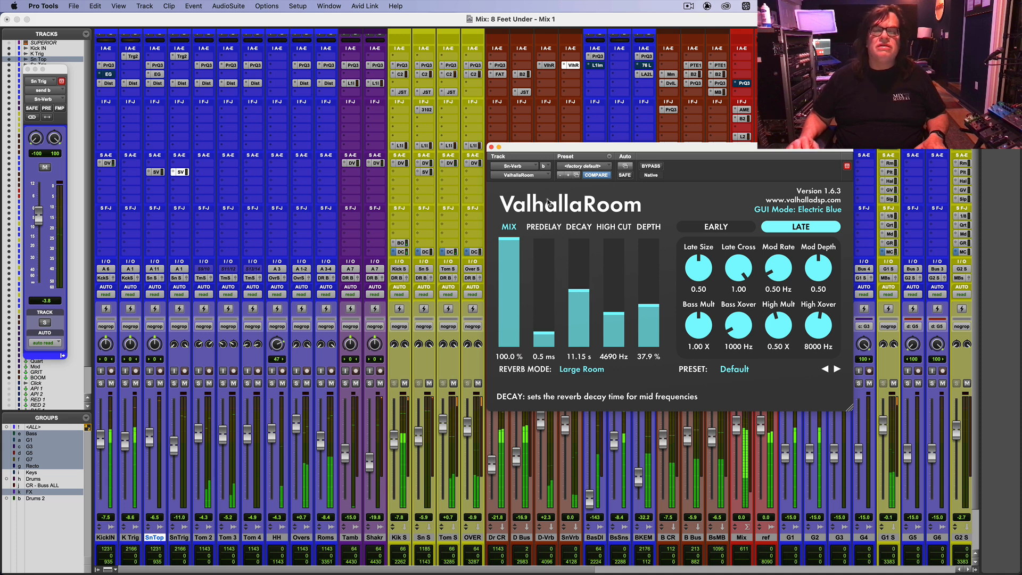
left_click_drag(38, 218, 37, 240)
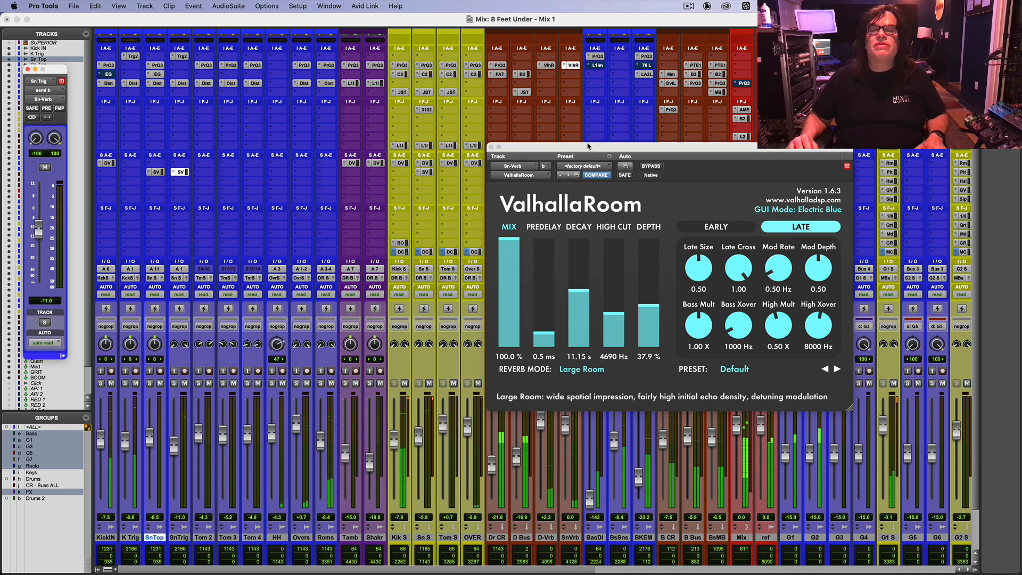
Move the ValhallaRoom window off the faders and raise the Sn-Verb track's volume to +2.6 dB.
left_click_drag(588, 145, 712, 97)
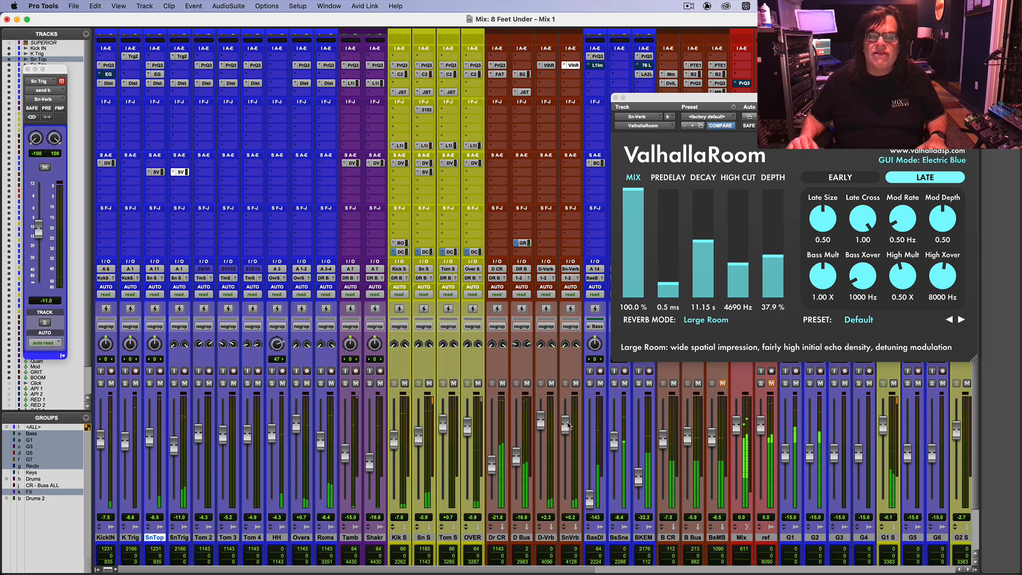
left_click_drag(568, 425, 569, 422)
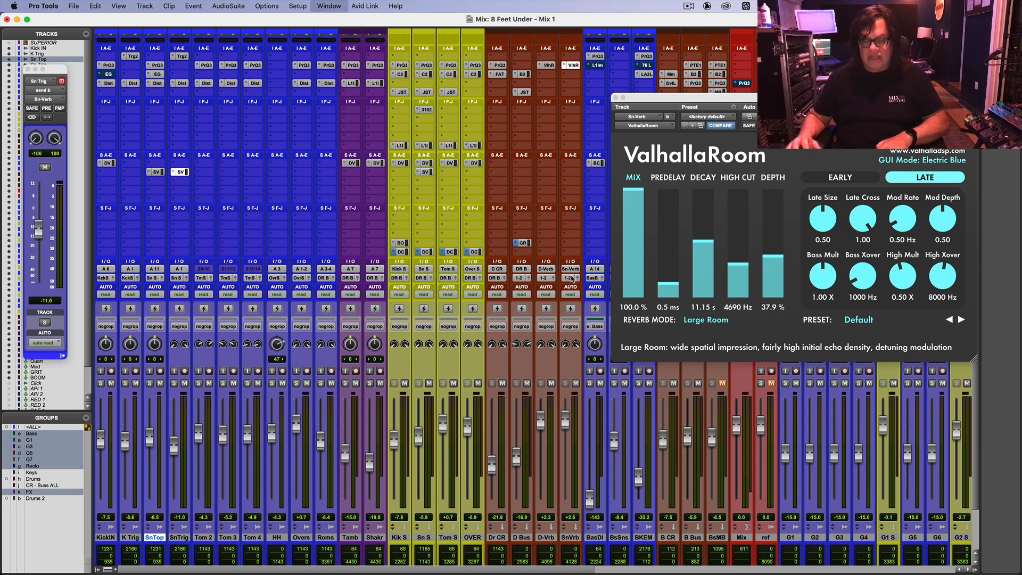
In the Edit window, play the song's intro from bar 4, beat 4, and stop playback.
key("super+equal")
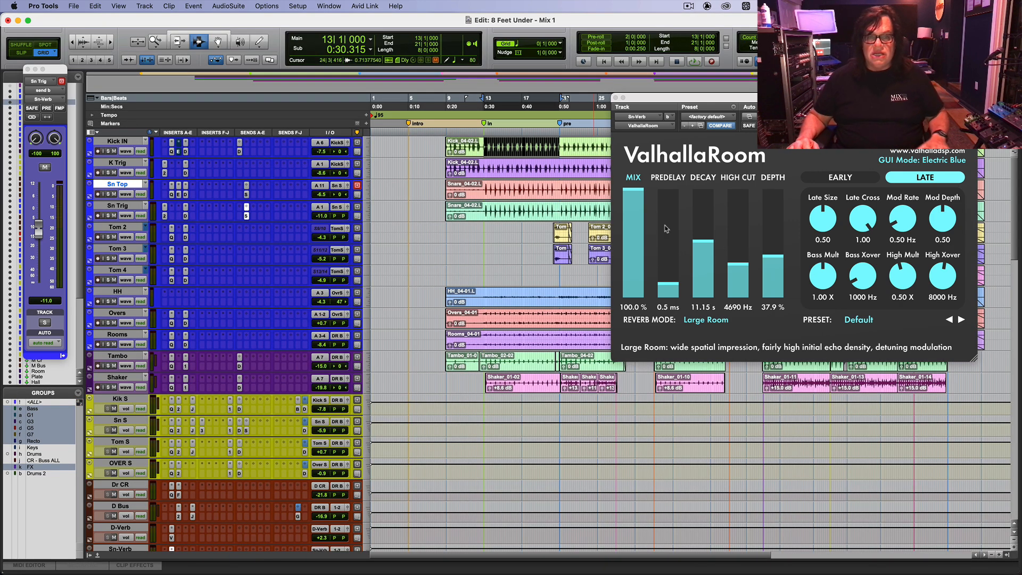
left_click(406, 134)
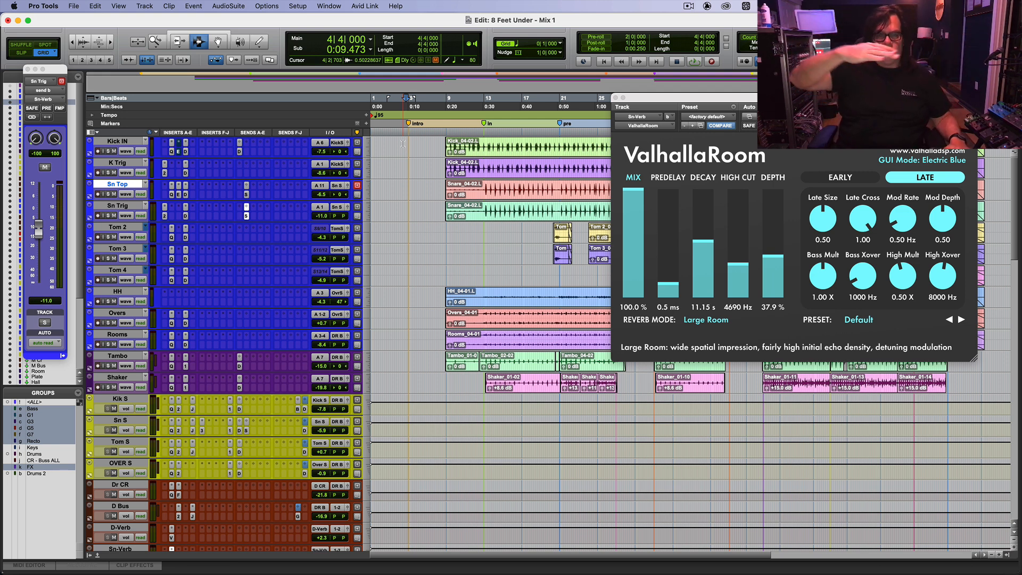
key("space")
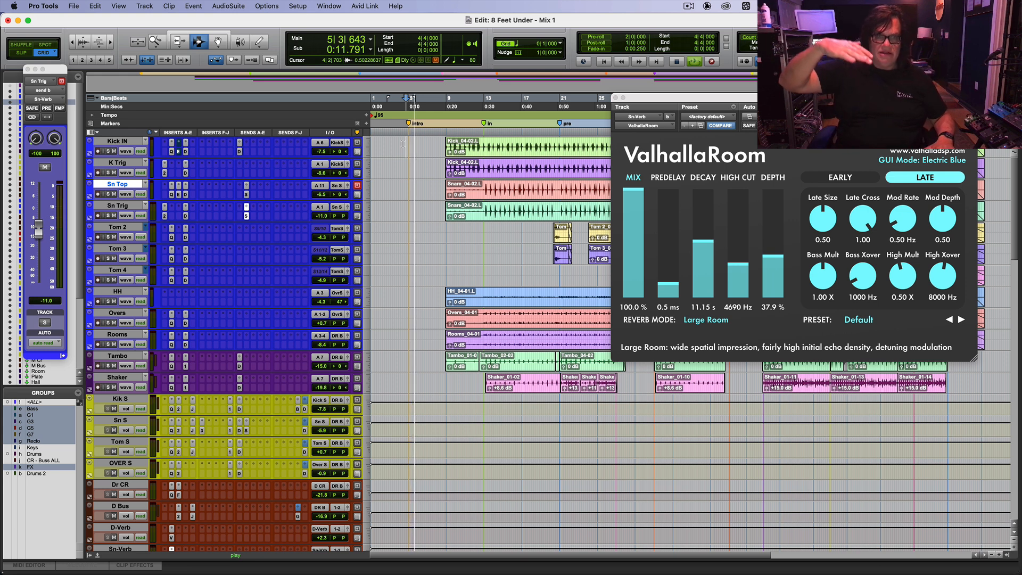
key("space")
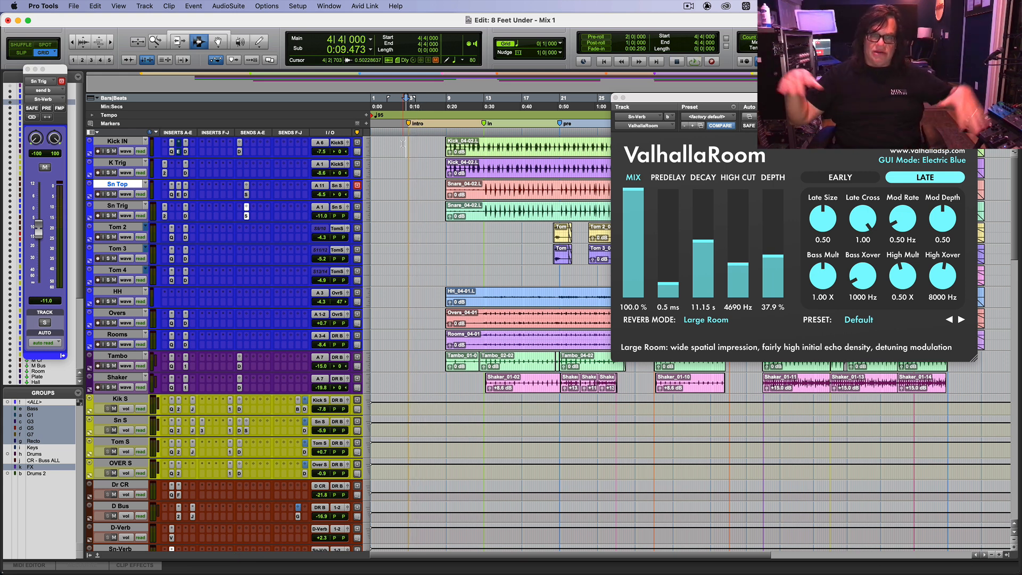
Play the drum entrance from bar 7, beat 3 and again from bar 9, and close the ValhallaRoom window.
left_click(438, 131)
left_click(431, 132)
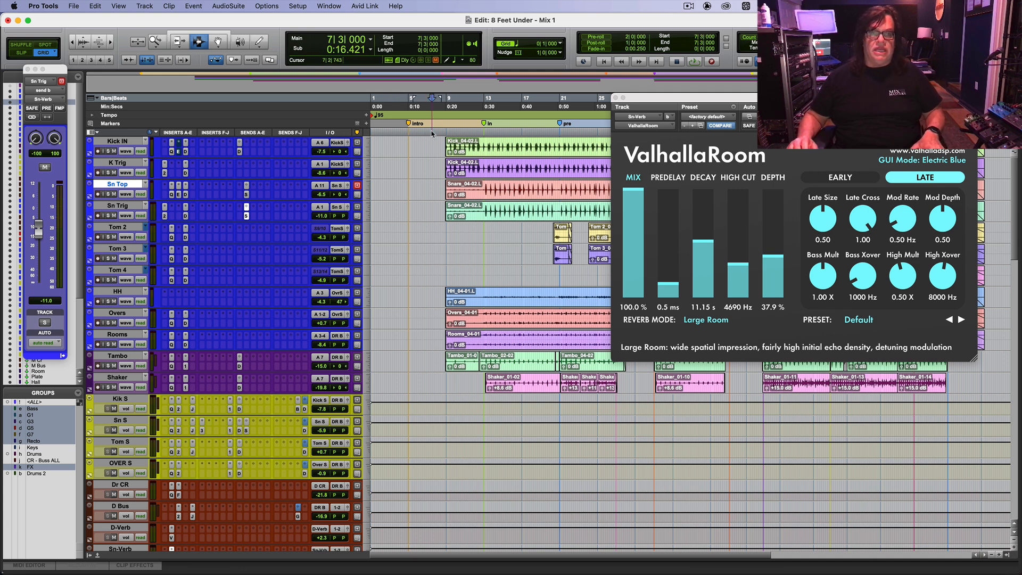
key("space")
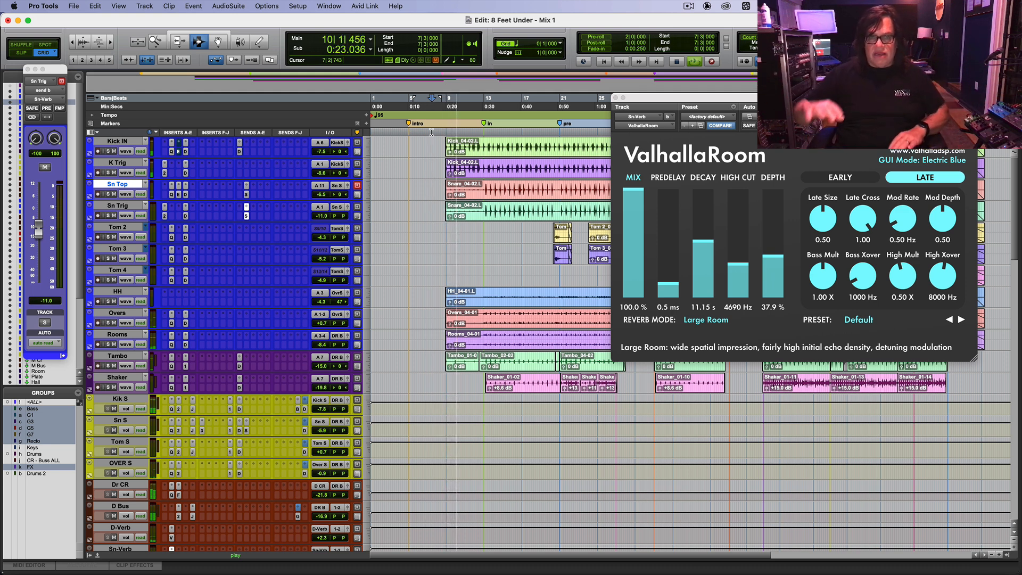
key("space")
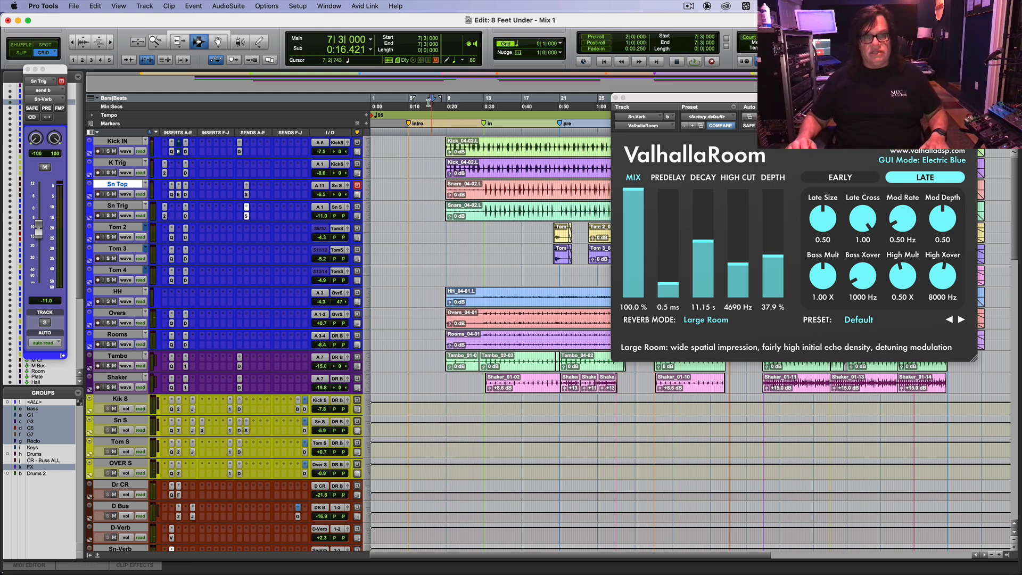
key("space")
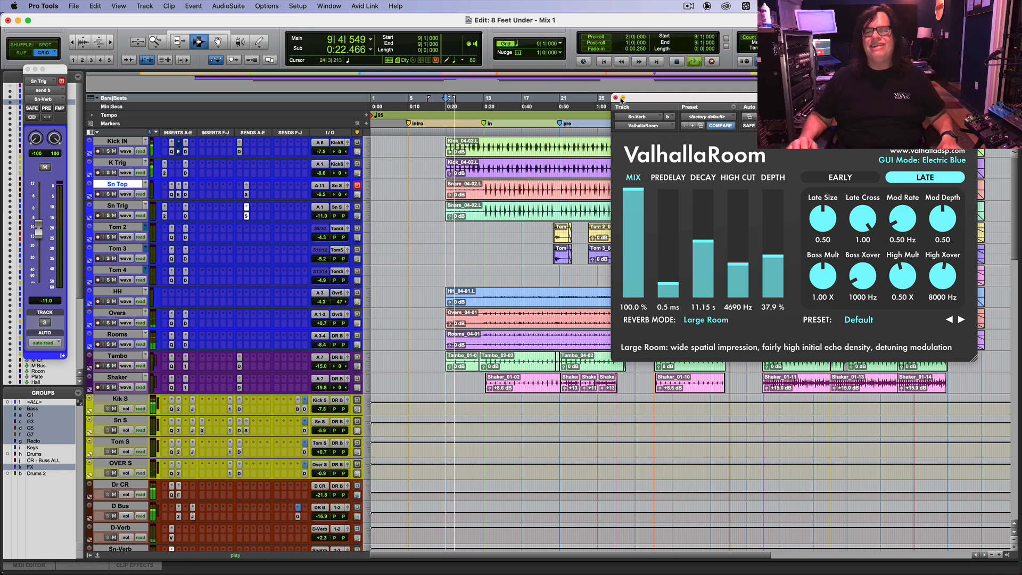
left_click(617, 98)
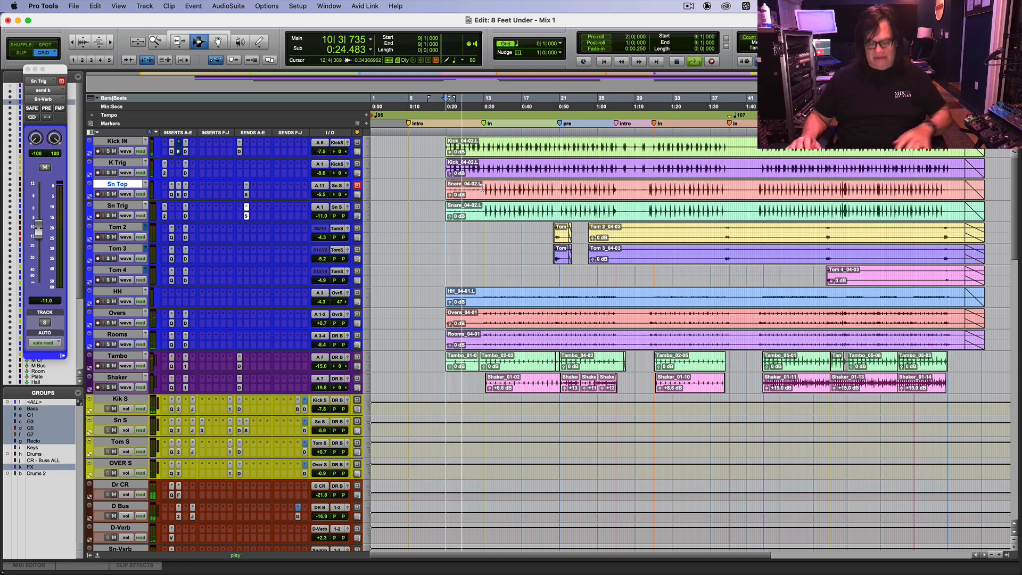
In the Mix window, set the Tambo track's D-Verb send to +9.6 dB, and return to the Edit window.
key("super+equal")
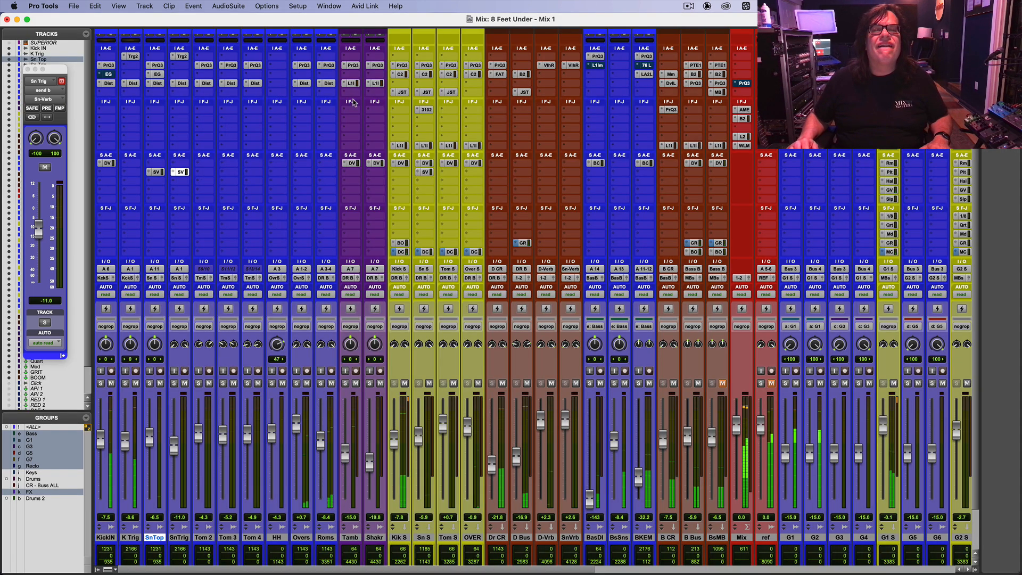
left_click(351, 163)
left_click_drag(38, 188, 38, 181)
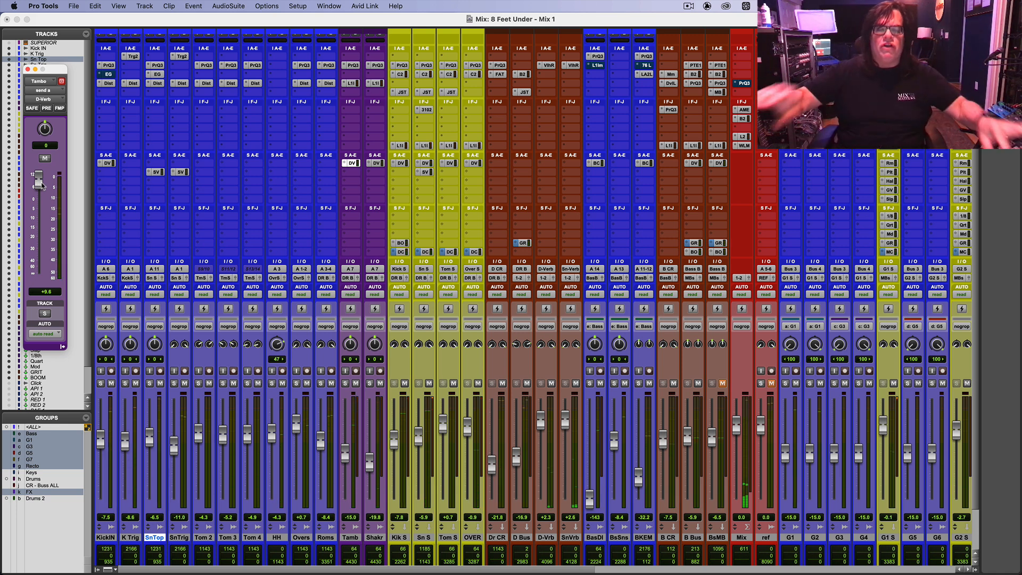
key("super+equal")
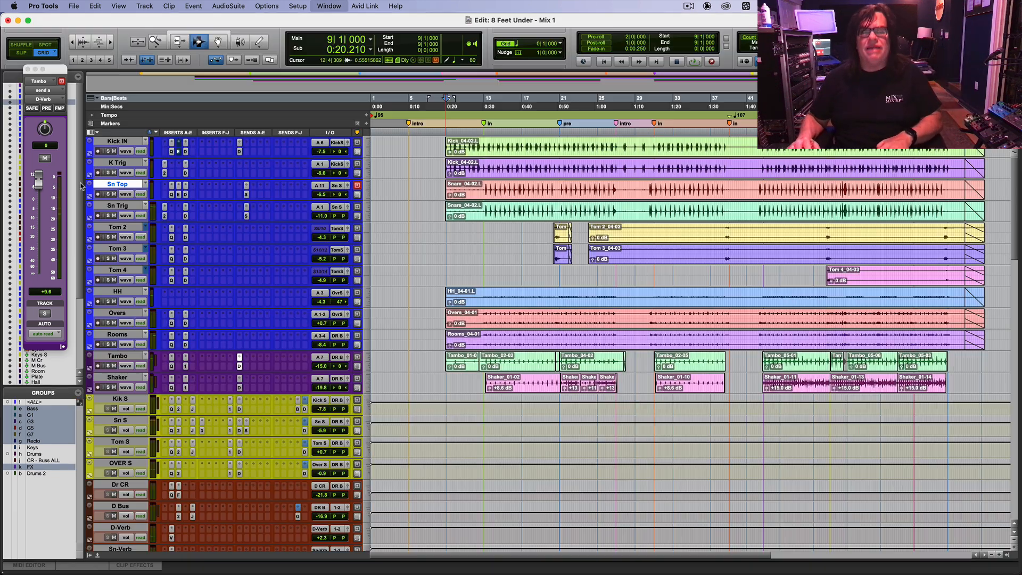
While playing from bar 12, beat 2, solo Tambo and Shaker, raise them to -14.5 and -19.3 dB, and clear the solos.
left_click(476, 171)
key("space")
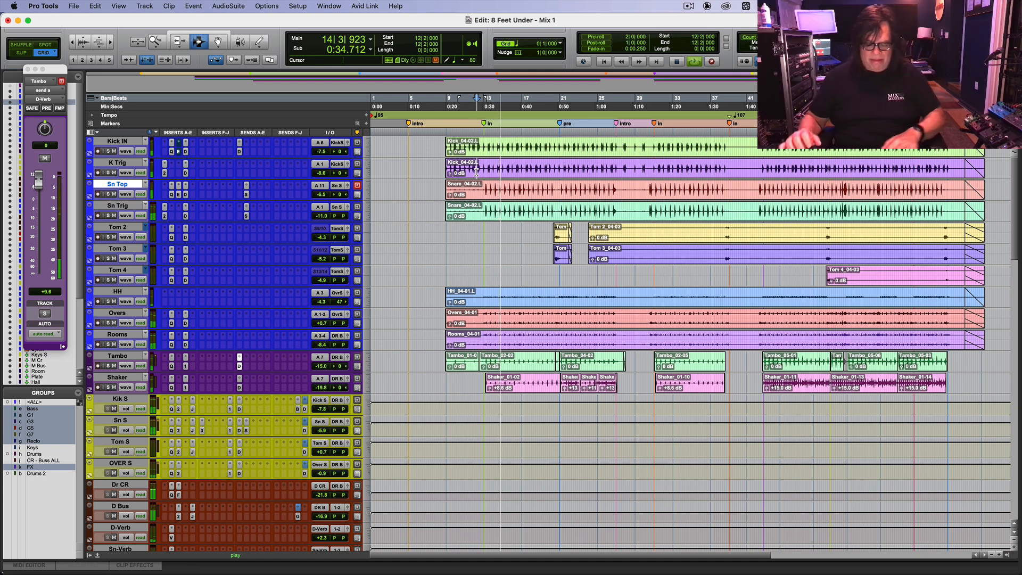
key("super+equal")
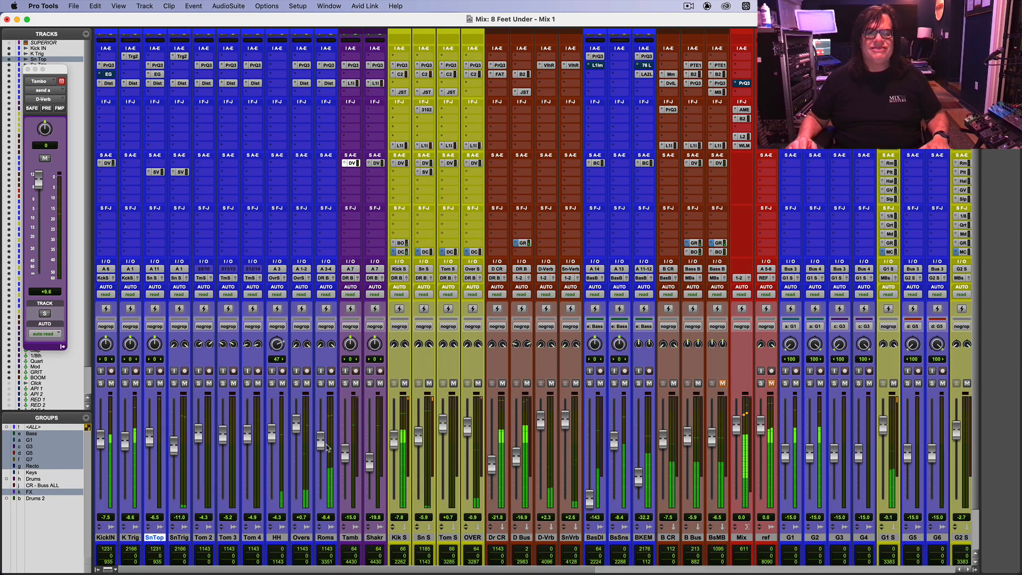
left_click_drag(345, 383, 370, 383)
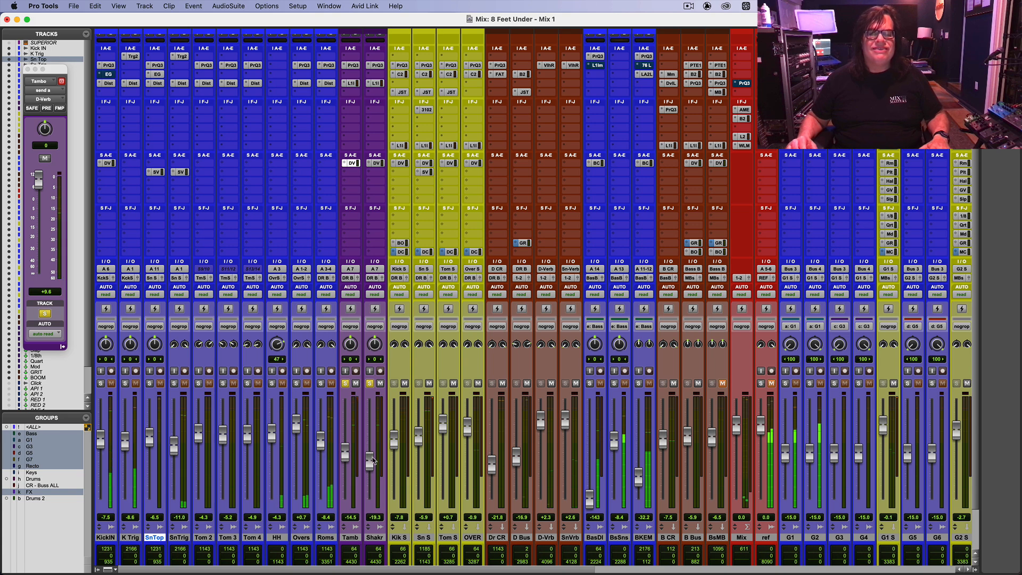
left_click(369, 383, "alt")
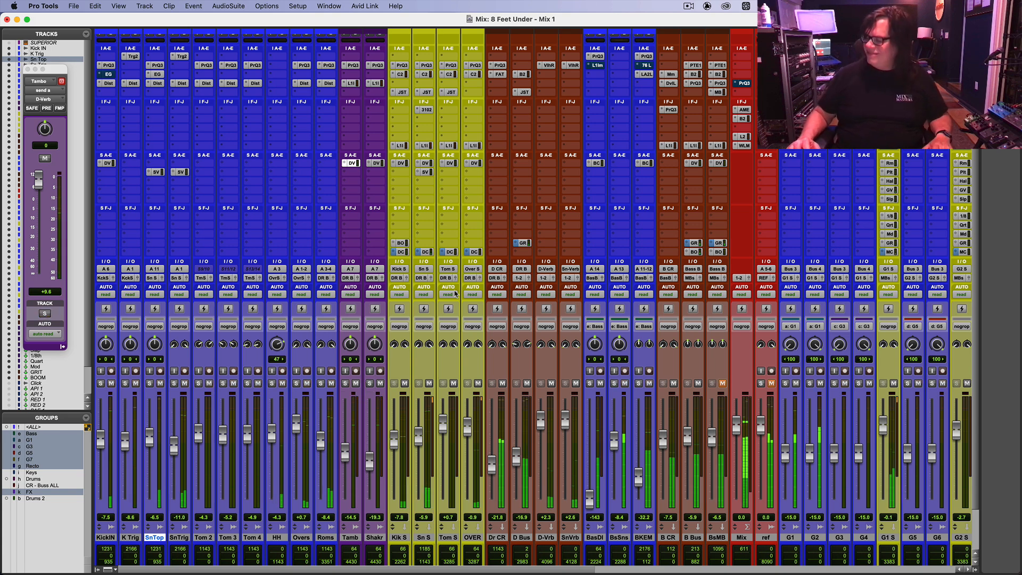
key("super+equal")
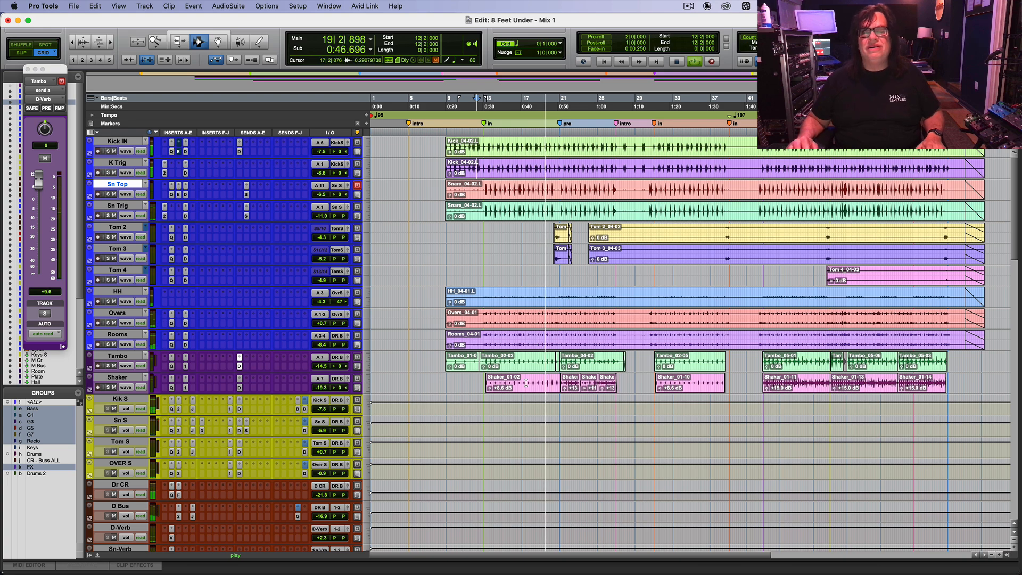
Find the Lead track's clips in the Edit window and play the phrase from bar 16, beat 3.
left_click_drag(1014, 225, 1014, 400)
key("space")
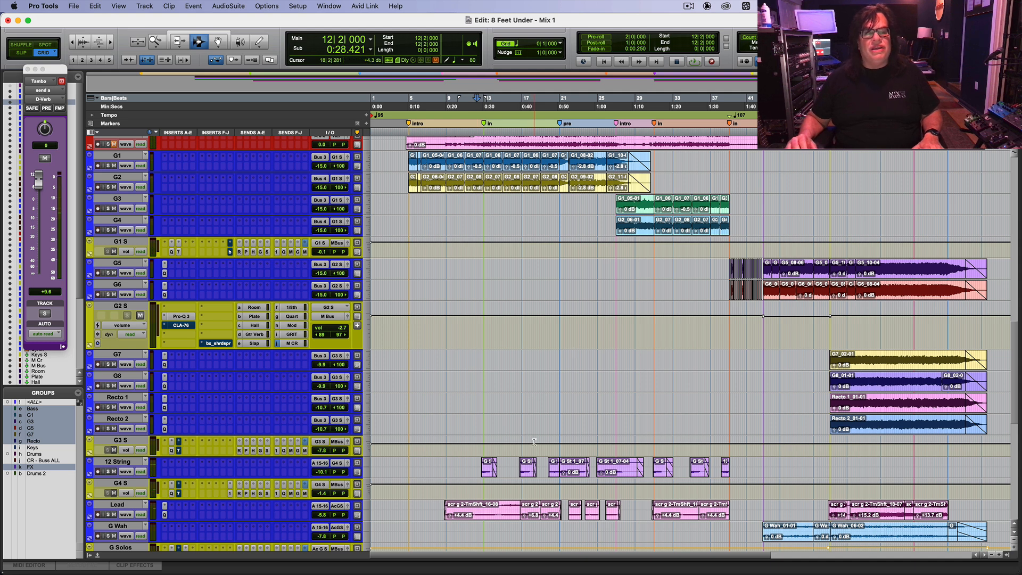
left_click(535, 510)
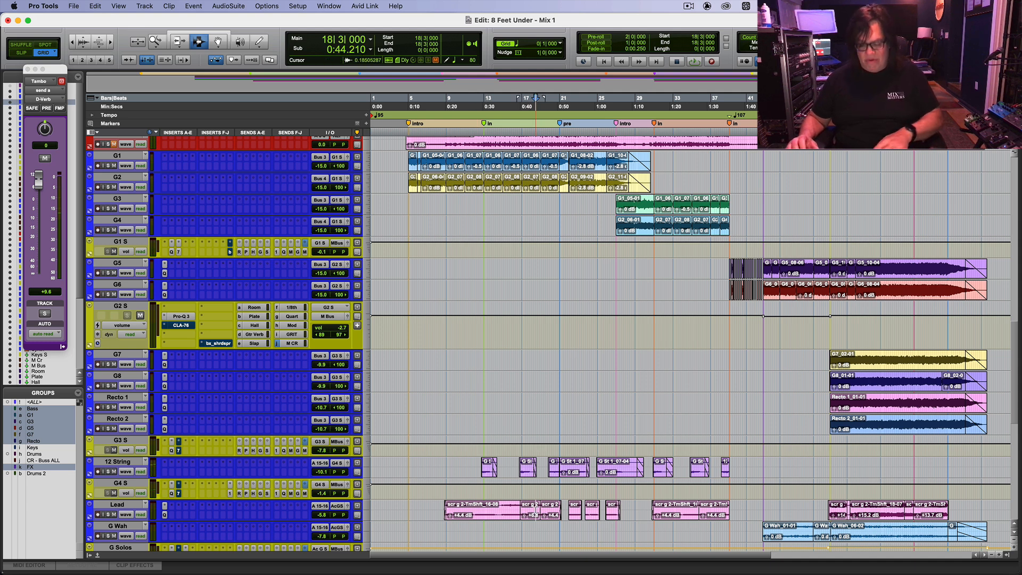
key("super+bracketright")
key("super+bracketright")
key("space")
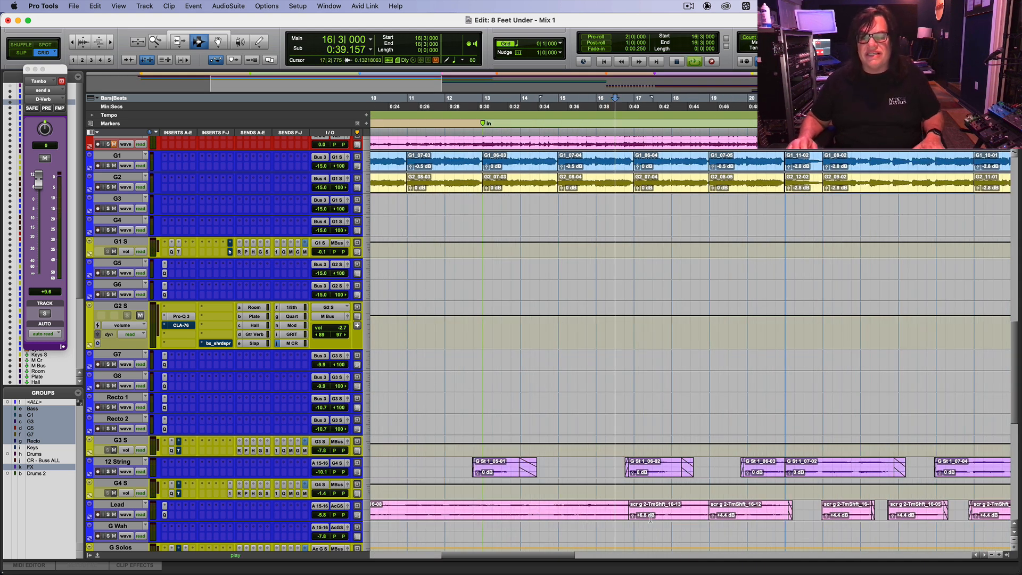
key("space")
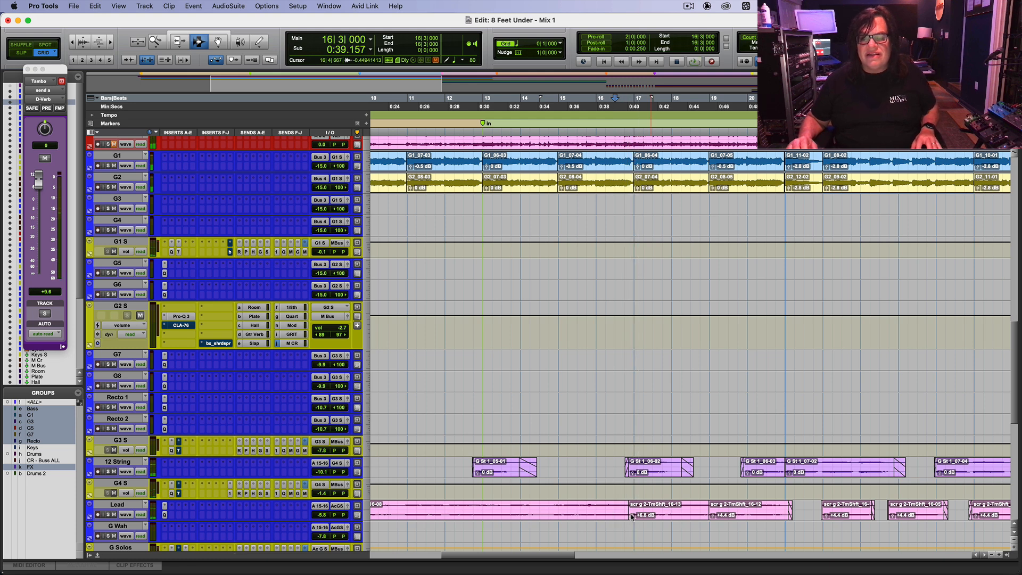
Raise the clip gain of the Lead clip starting near bar 17, playing it from bar 16, beat 2 between adjustments.
left_click_drag(632, 520, 633, 499)
key("space")
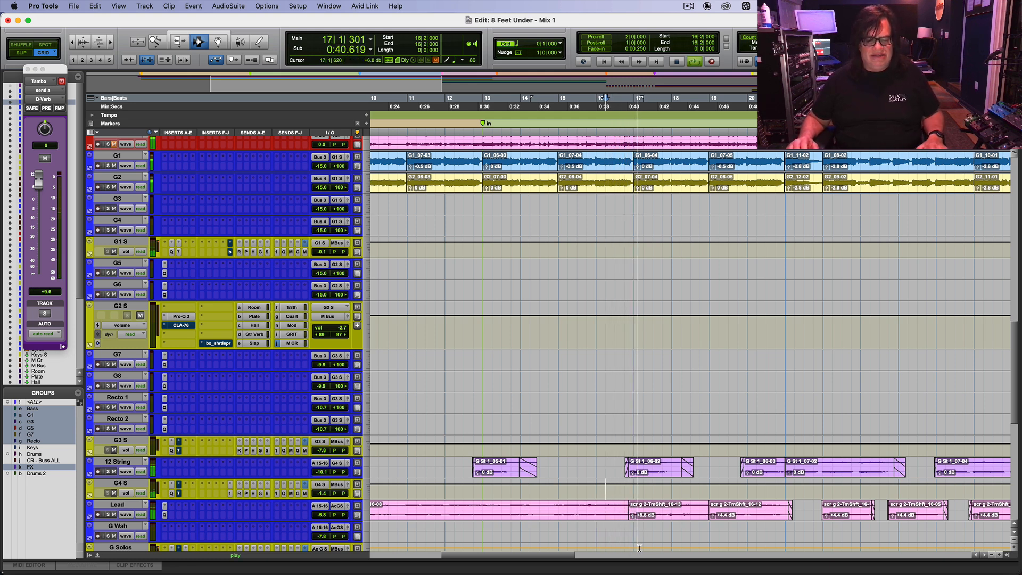
key("space")
left_click_drag(634, 518, 632, 513)
While playing from bar 15, beat 3, set the Lead track's volume to -5.9 dB in the Mix window, and stop playback in the Edit window.
left_click(580, 490)
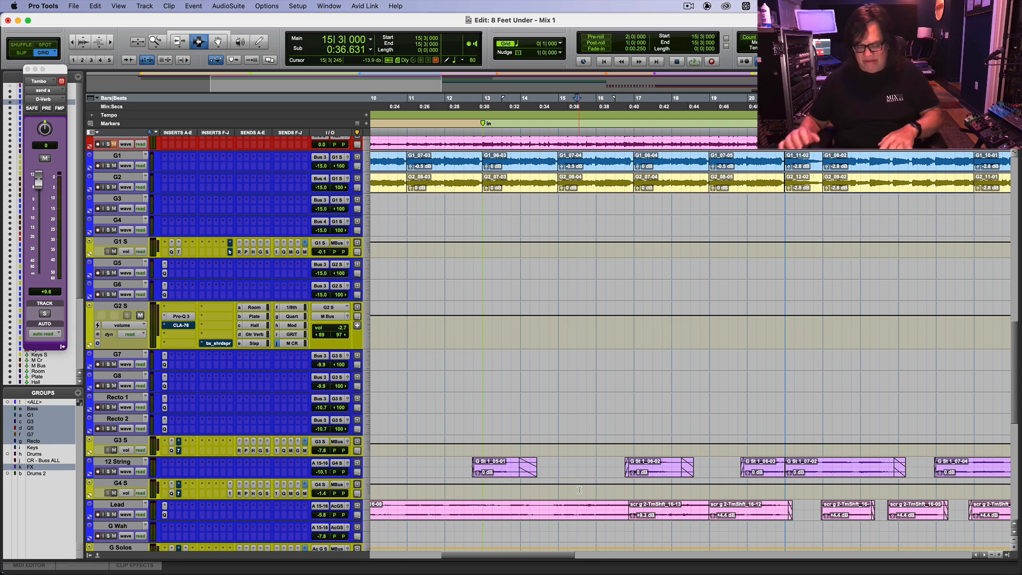
key("super+equal")
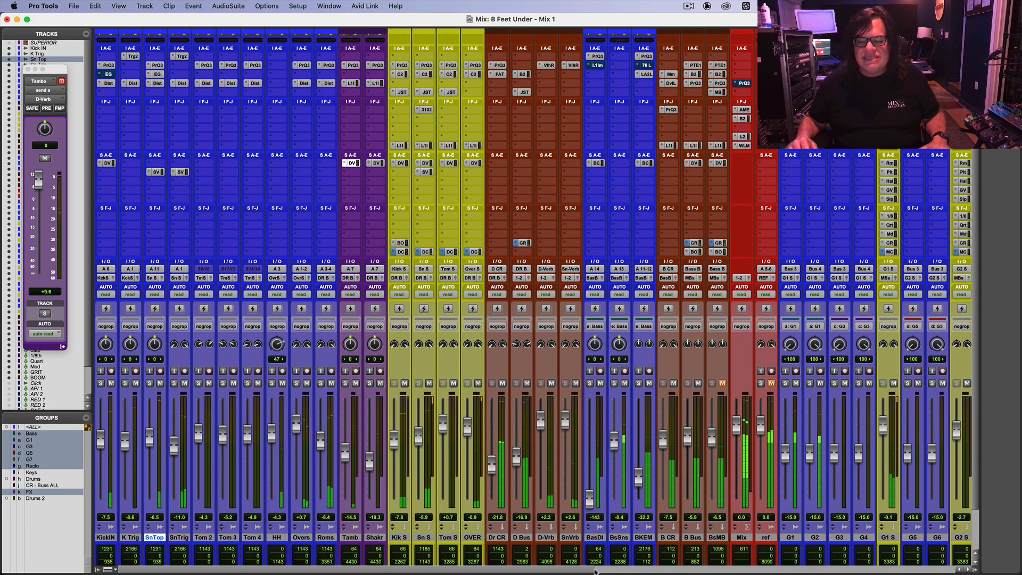
left_click_drag(578, 570, 774, 570)
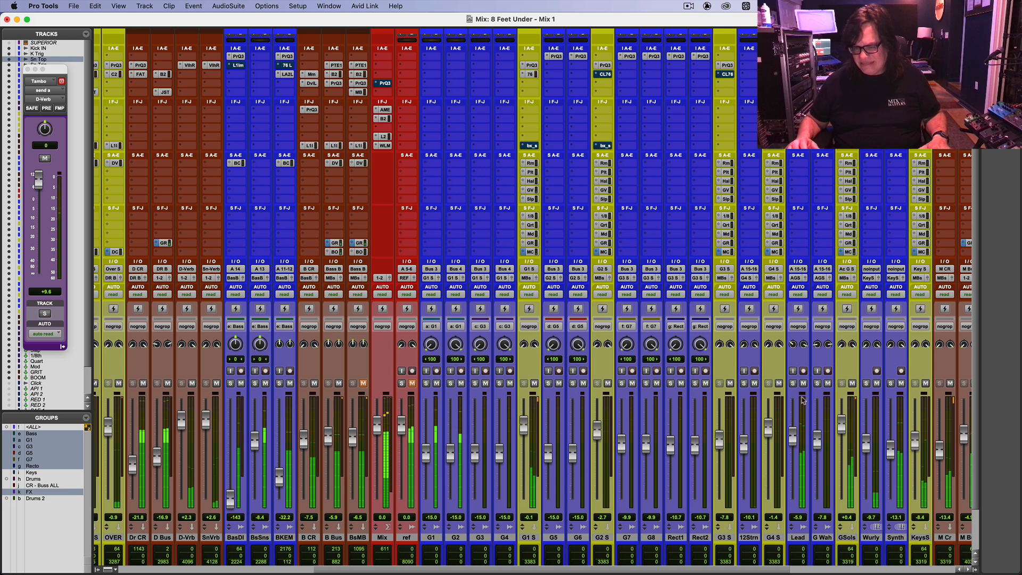
key("super+equal")
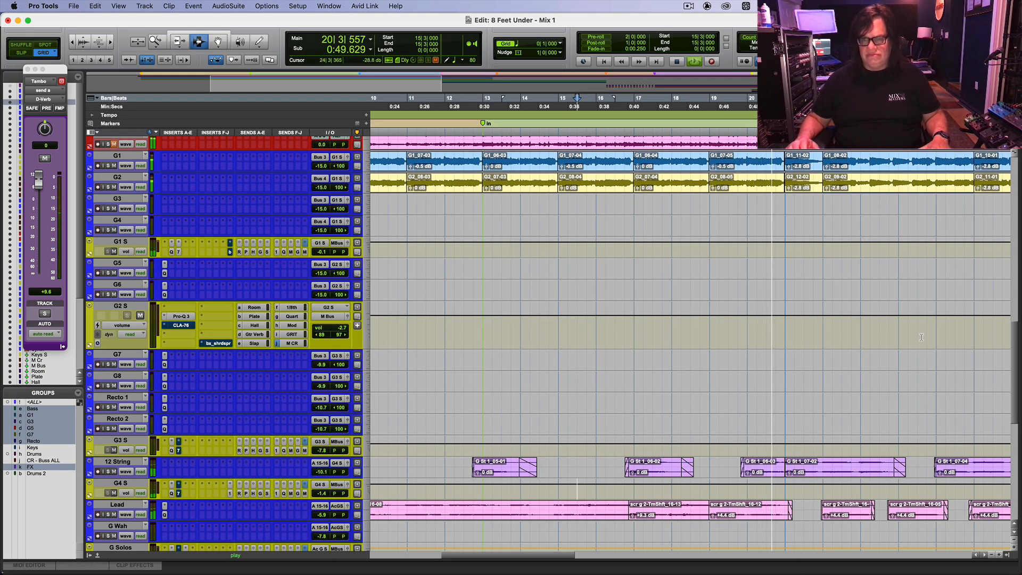
key("super+bracketleft")
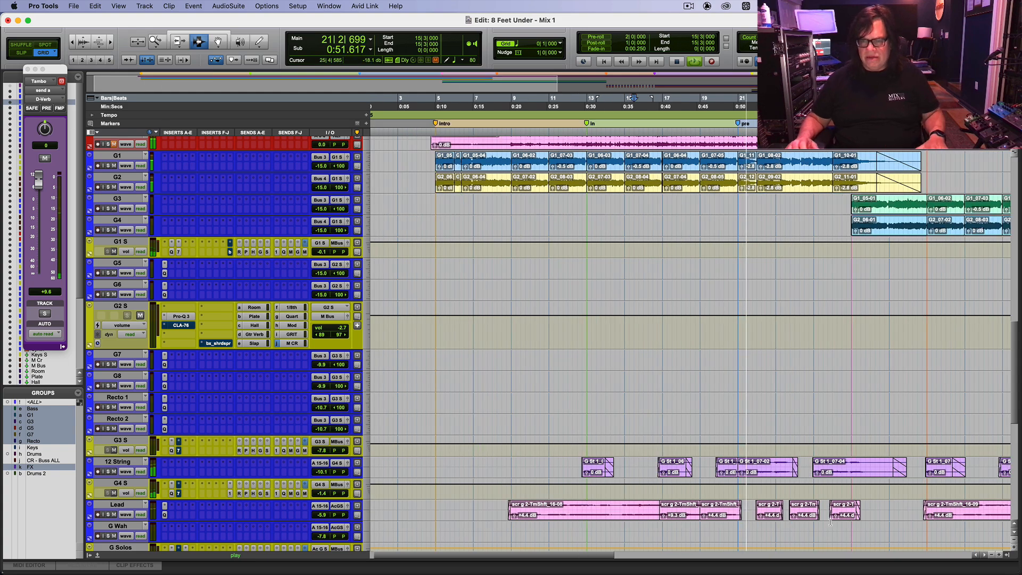
key("space")
Play from bar 20 and examine the Mix track's volume automation, selecting it from bar 21, beat 2 to bar 27.
left_click_drag(1017, 383, 1020, 292)
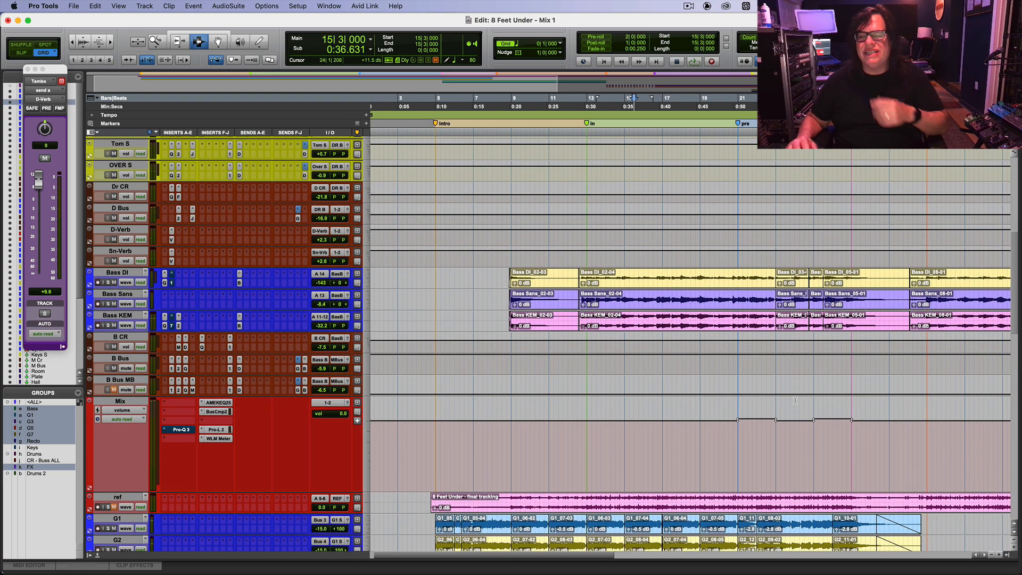
key("super+bracketright")
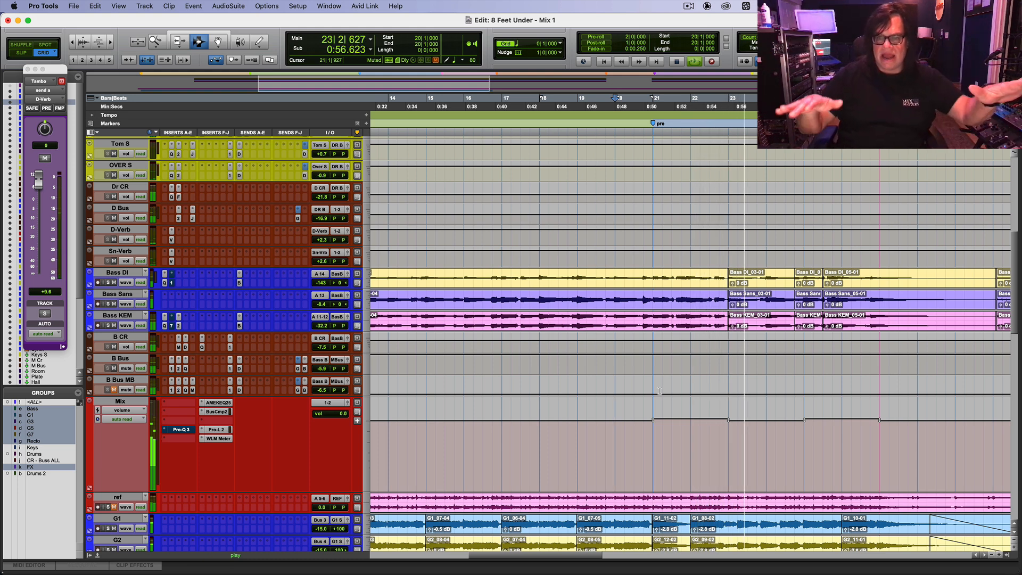
left_click_drag(667, 429, 880, 447)
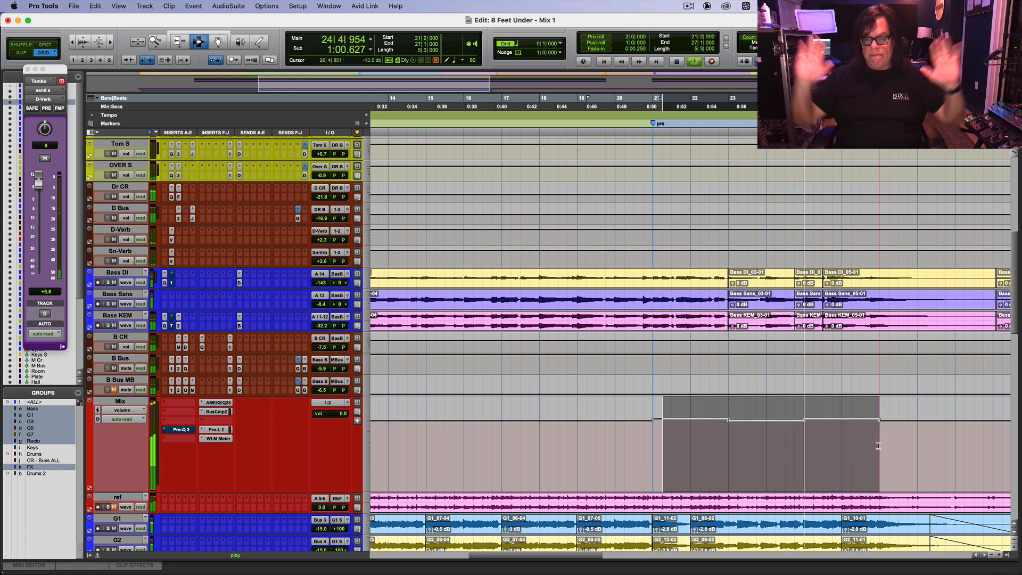
key("r")
key("r")
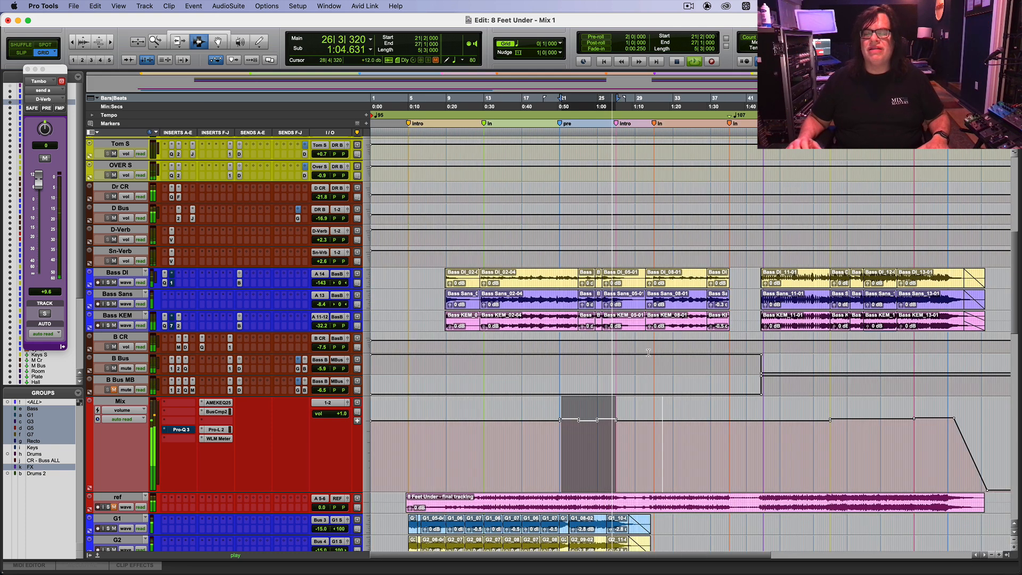
key("super+equal")
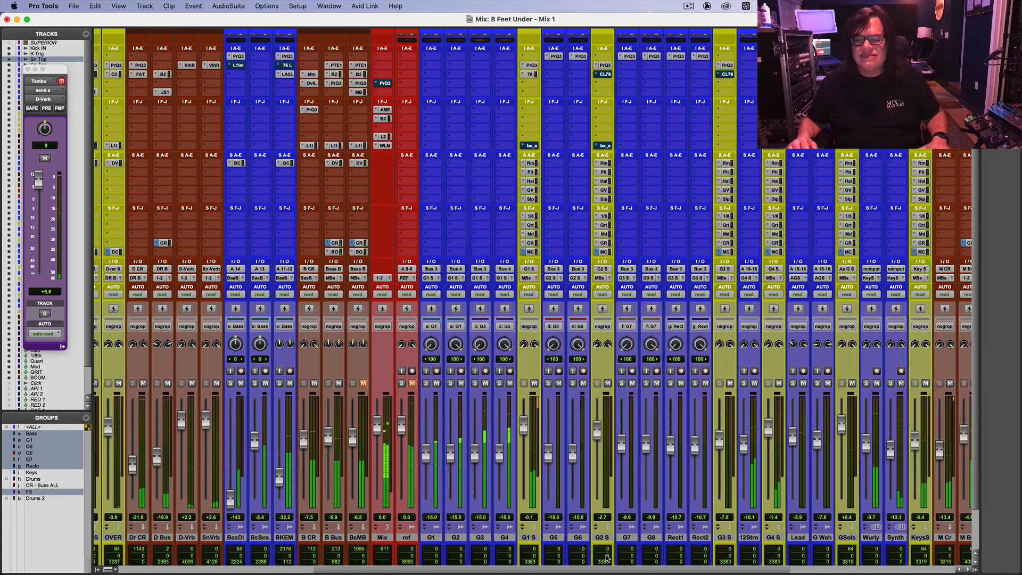
key("super+equal")
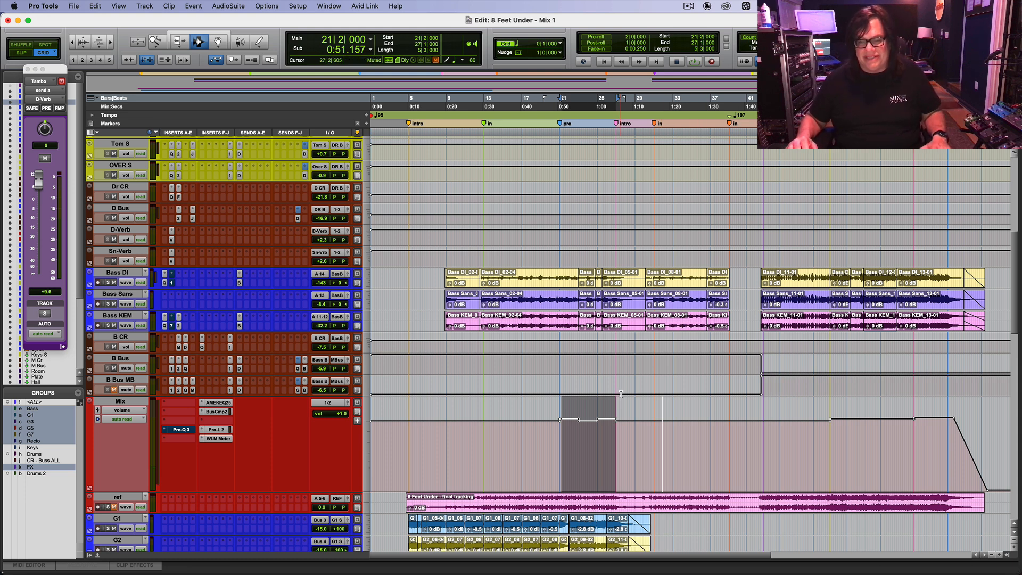
Listen to the Mix track's volume automation by playing from bar 30, from bar 25, beat 4, and from bar 25.
left_click(652, 401)
key("super+bracketright")
key("super+bracketright")
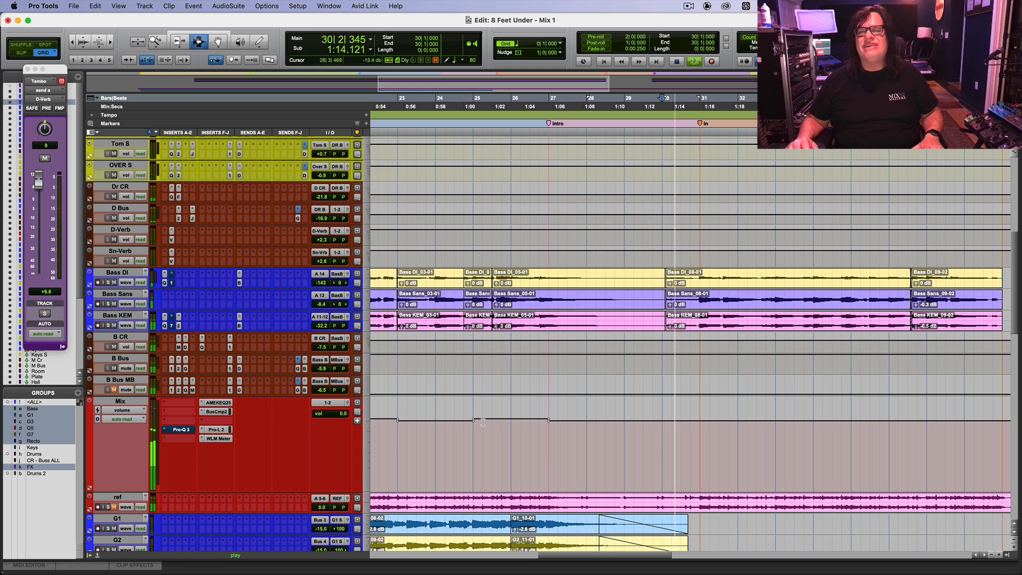
left_click(504, 436)
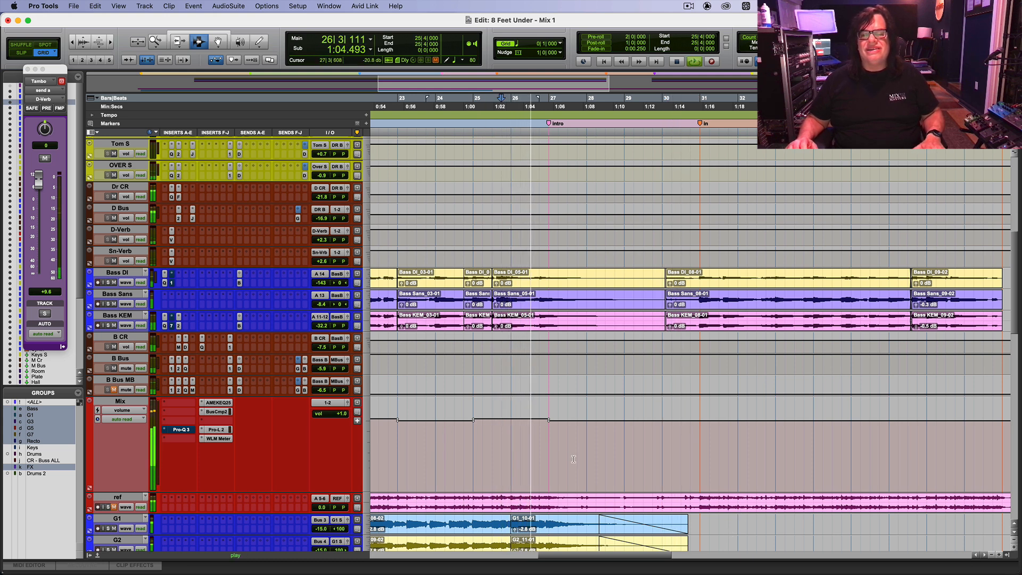
key("space")
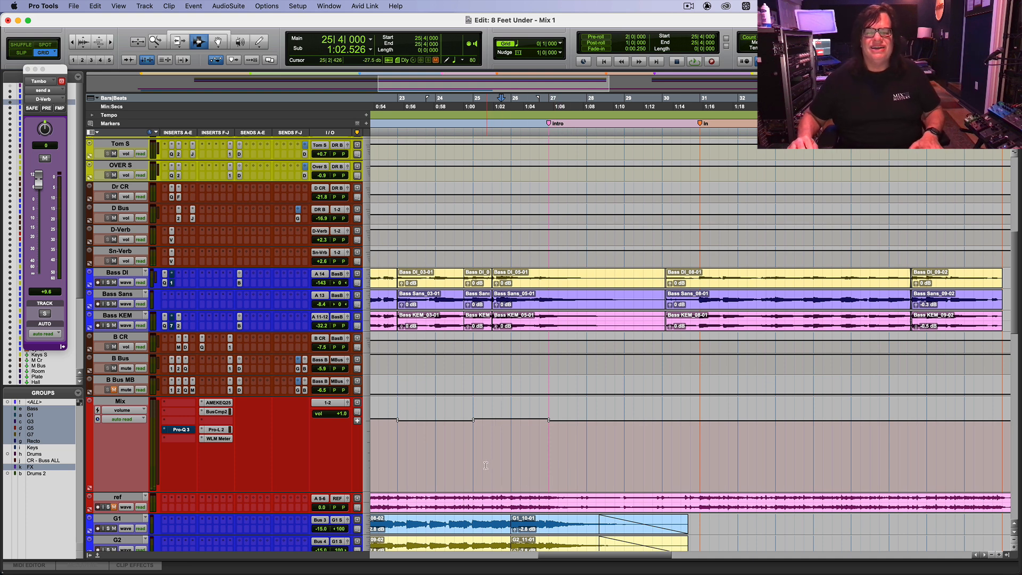
key("space")
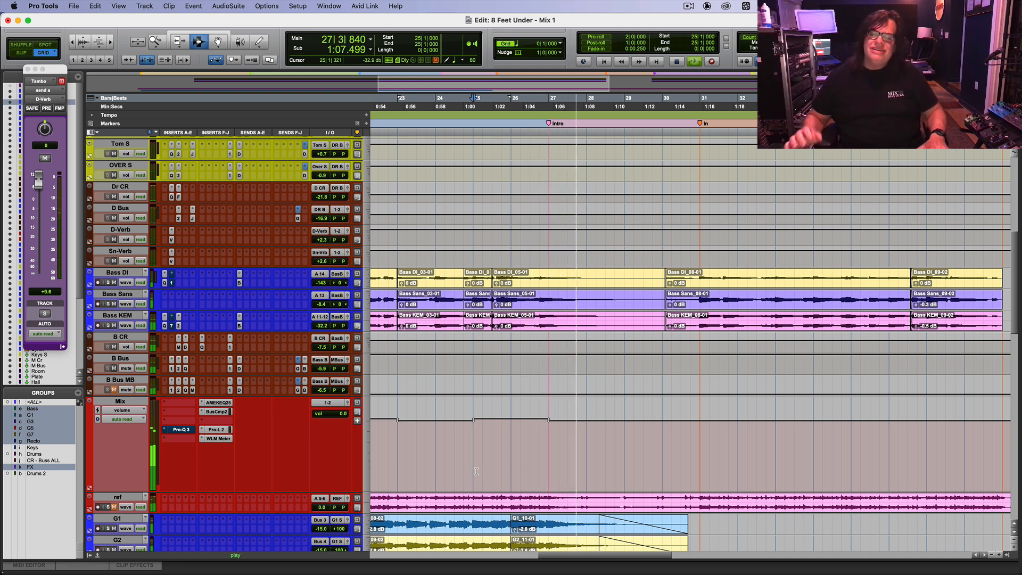
Check the drum and percussion faders in the Mix window, and play the Edit window's second intro from bar 29 and from bar 27.
key("super+equal")
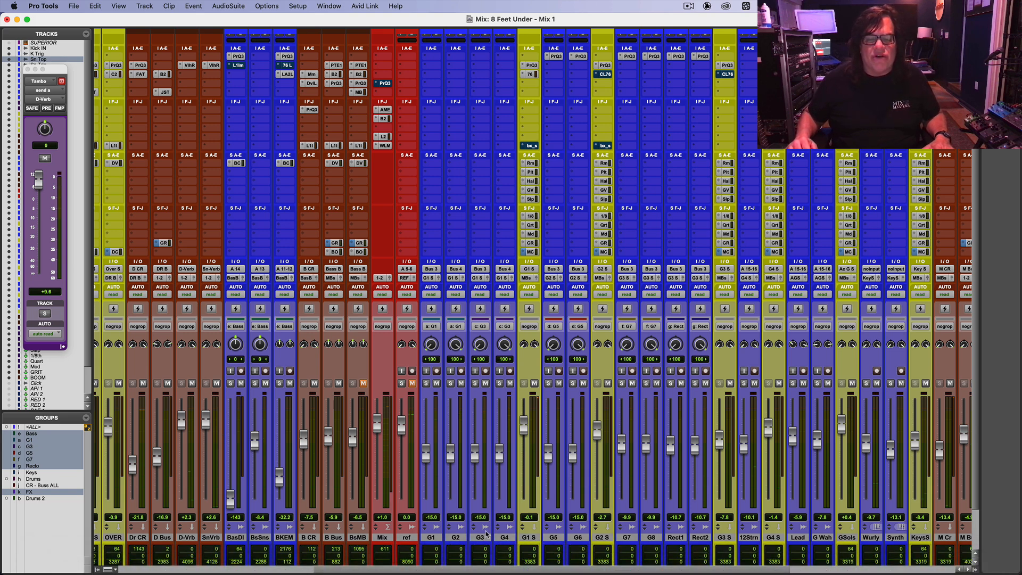
left_click_drag(490, 569, 341, 551)
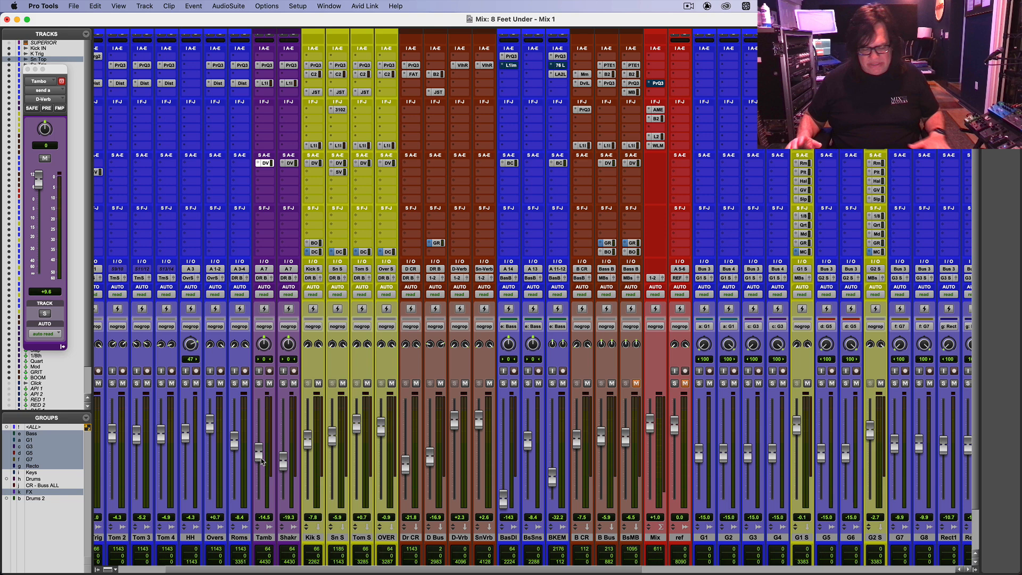
key("super+equal")
key("r")
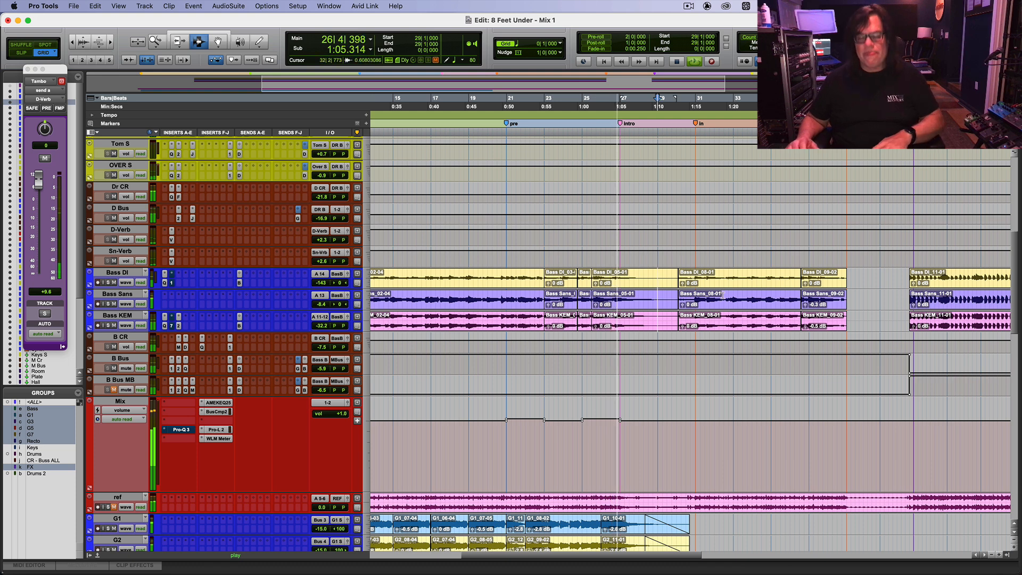
key("t")
key("t")
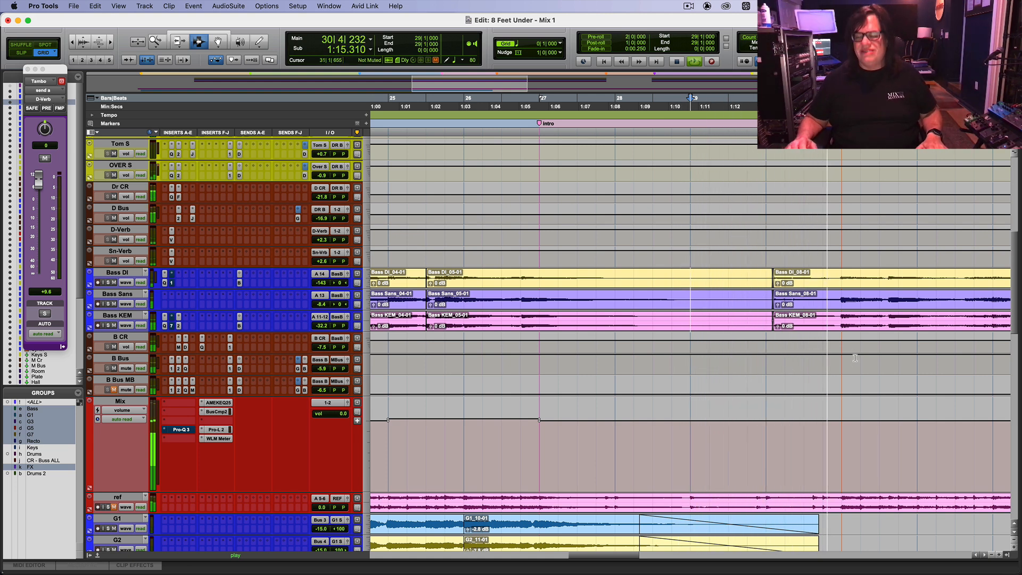
key("space")
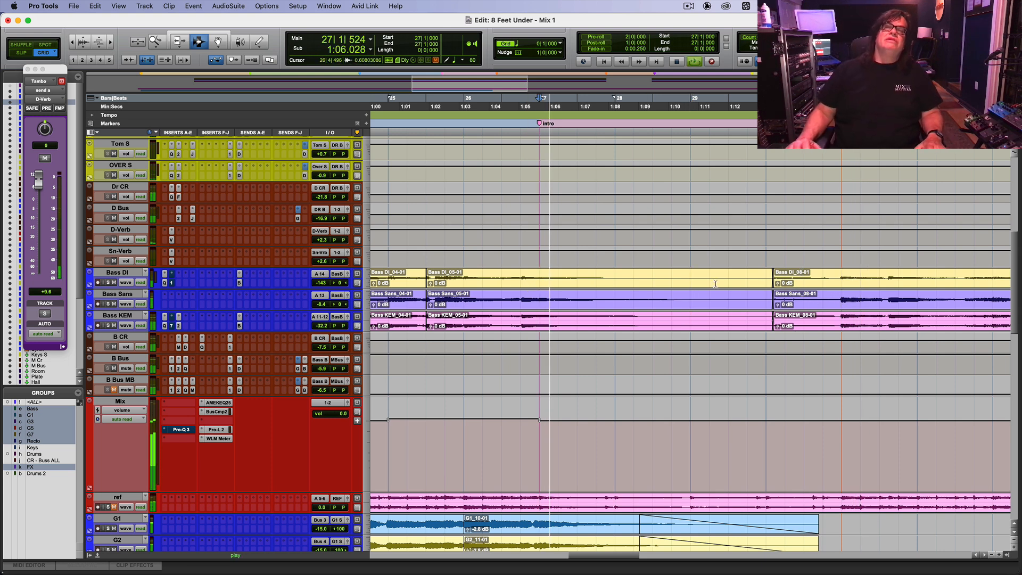
Select bar 30, up to the start of bar 31, across the three Bass tracks and the B CR track.
key("r")
key("r")
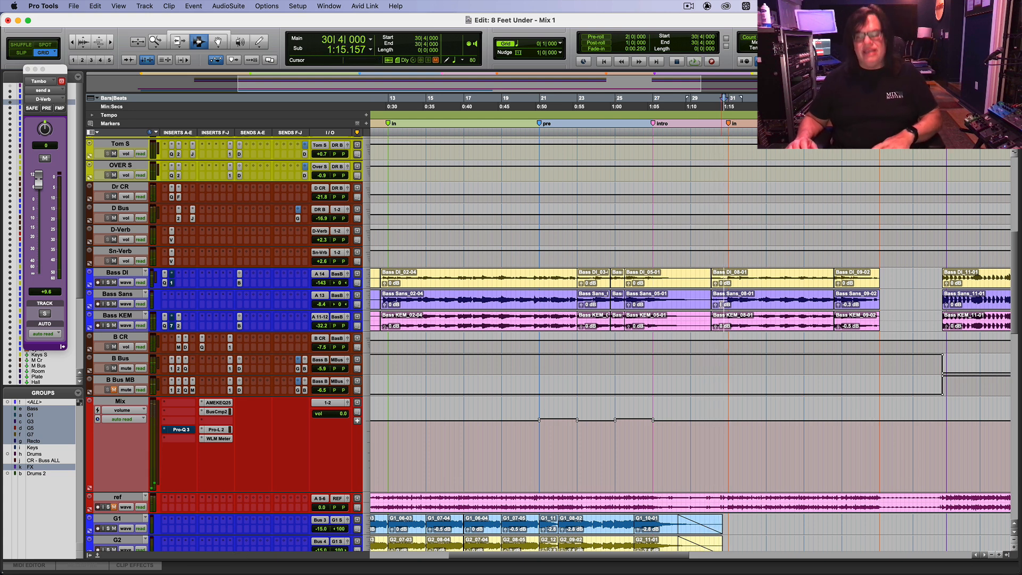
key("t")
key("t")
key("t")
left_click_drag(719, 285, 594, 304)
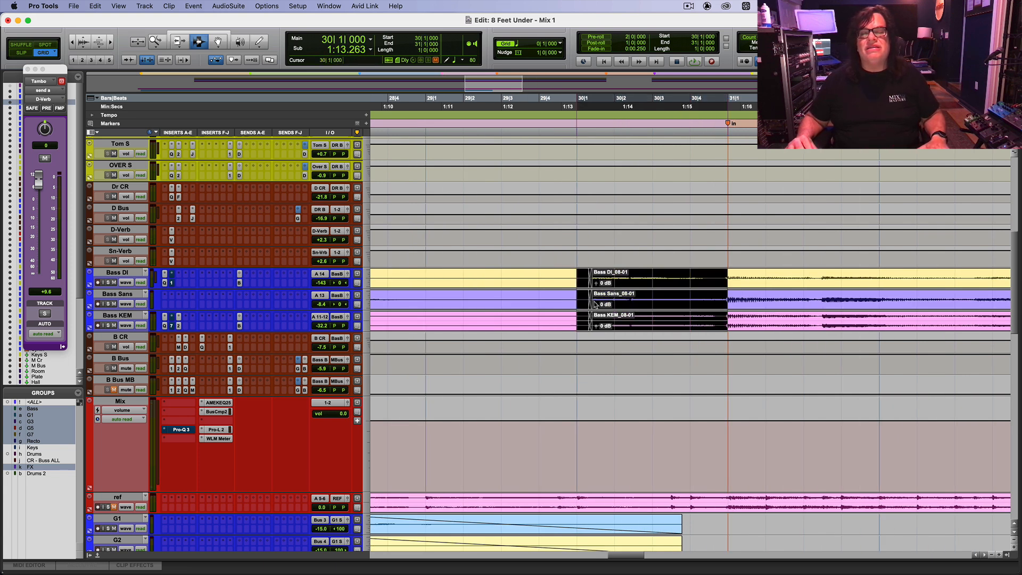
left_click(590, 348, "shift")
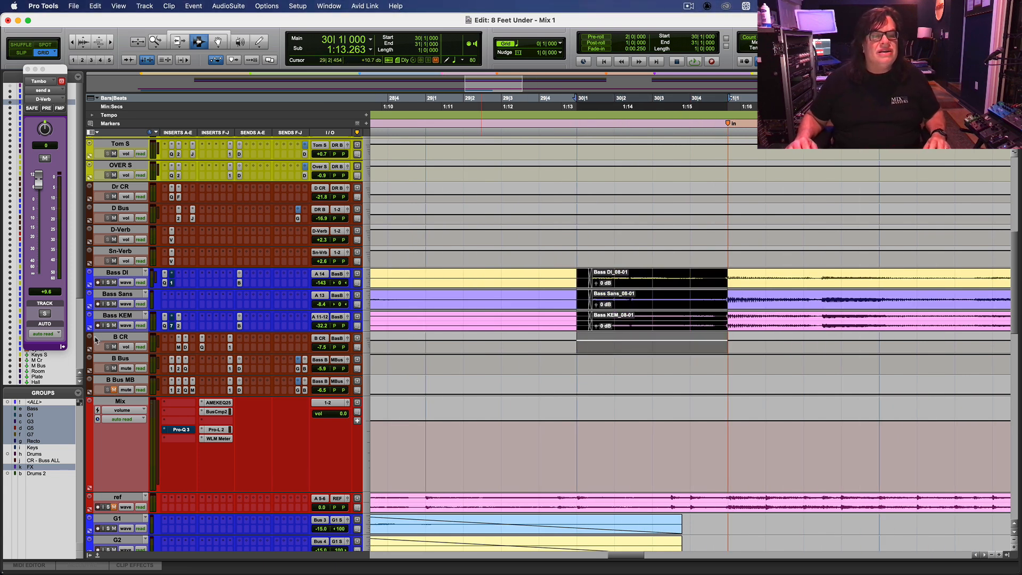
Increase the height of the B Bus track so its inserts and sends are listed by name.
right_click(92, 364)
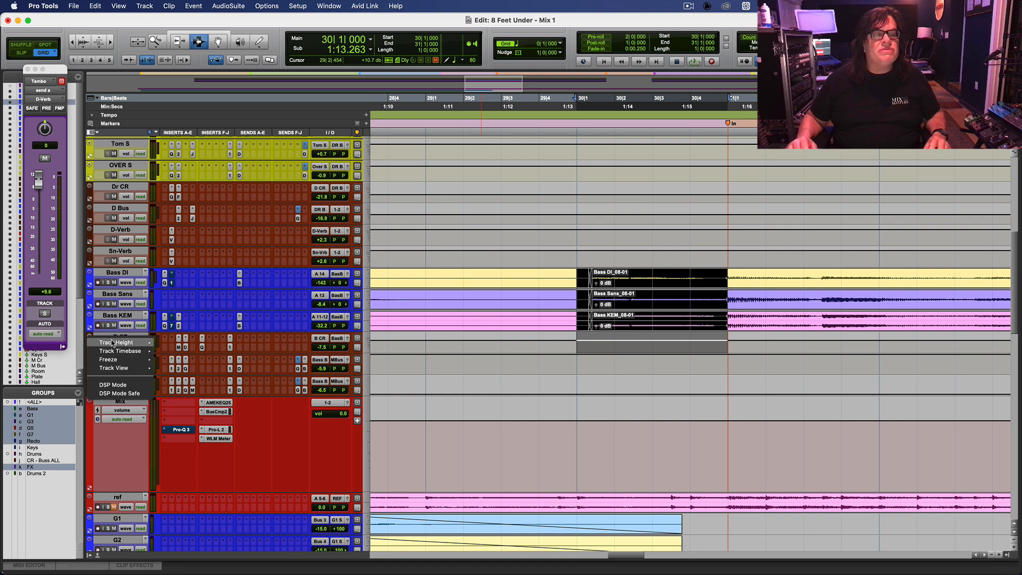
mouse_move(122, 343)
left_click(190, 372)
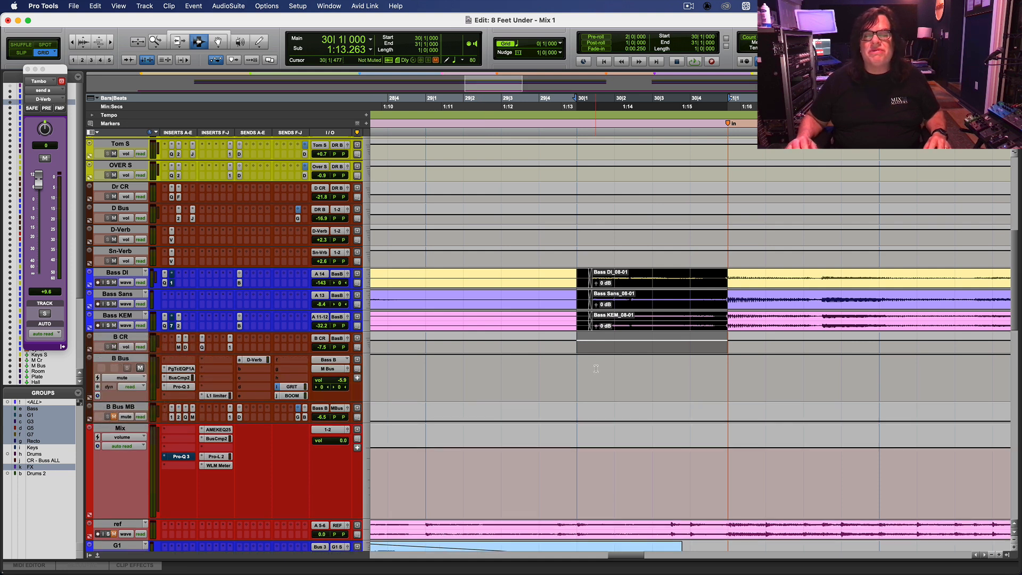
Extend the bar 30 selection to the B Bus track, show its volume automation, and raise the volume across that bar.
left_click(598, 373, "shift")
left_click(122, 378)
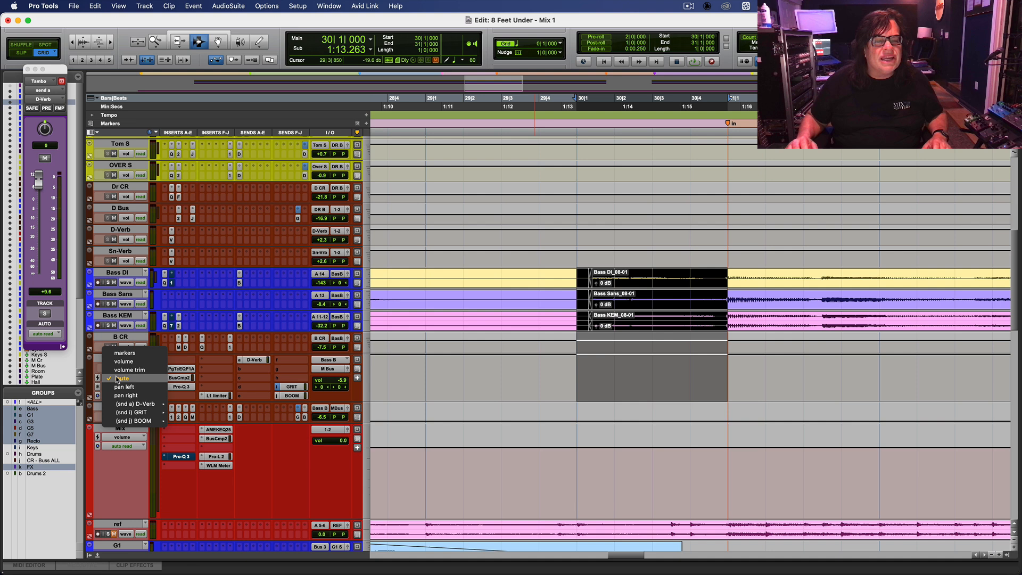
left_click(124, 363)
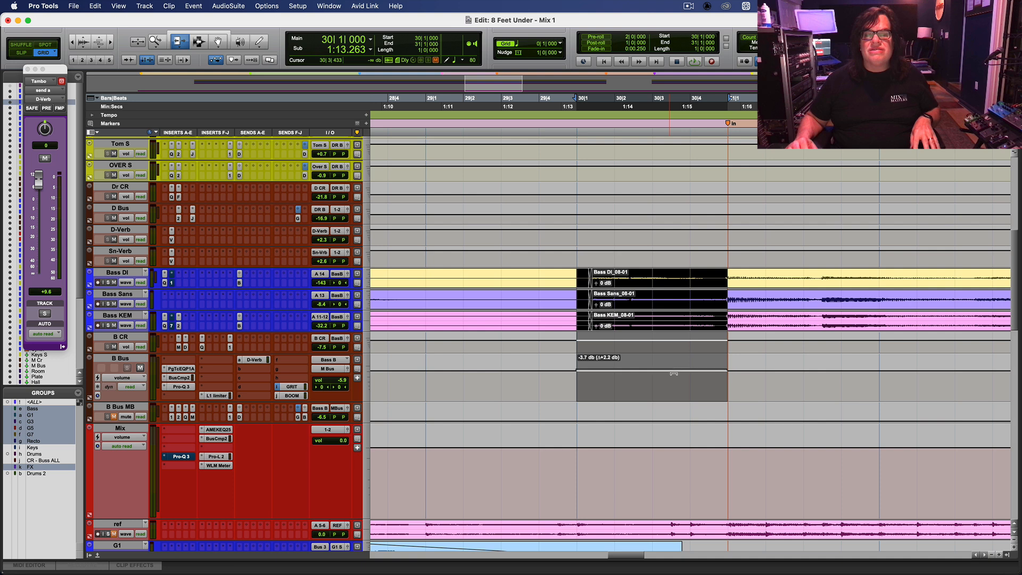
Play from bar 29 several times to listen to the B Bus volume boost in bar 30.
left_click(425, 126)
key("space")
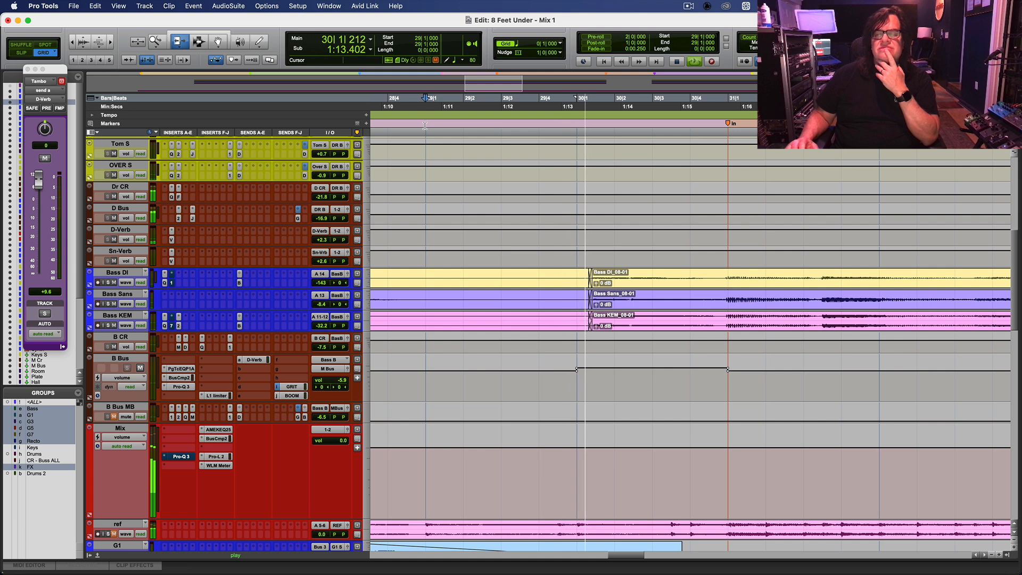
key("space")
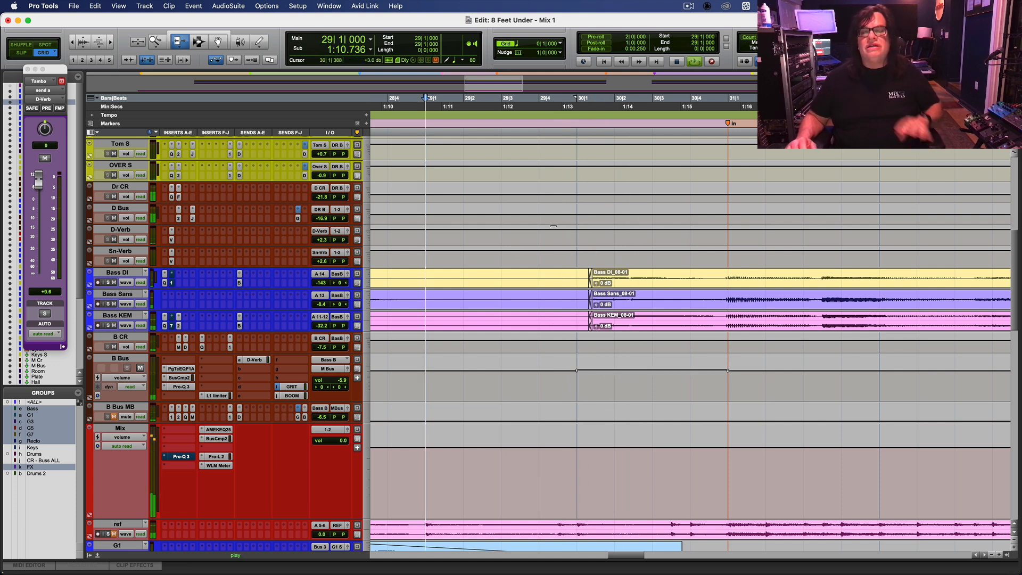
key("space")
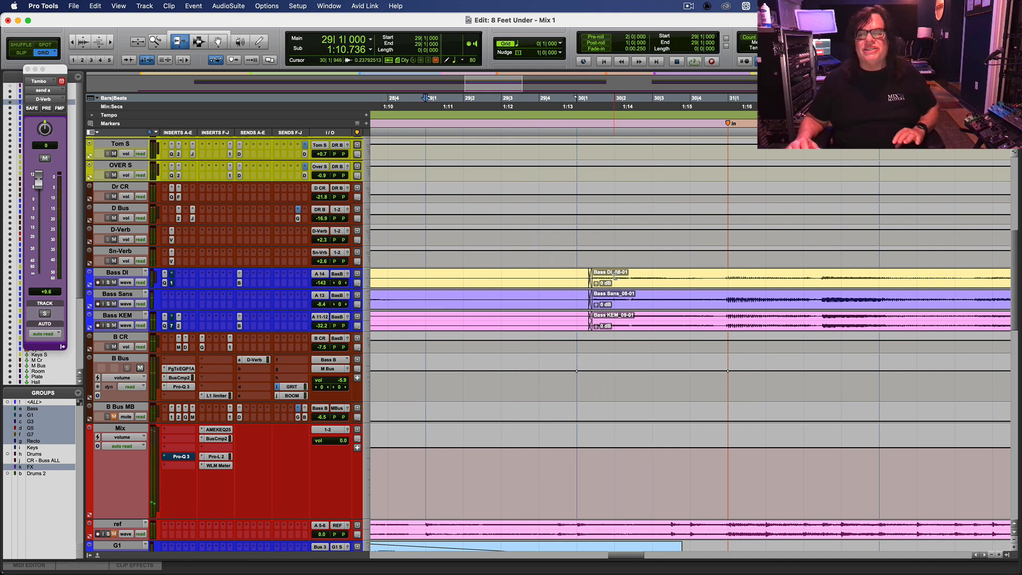
key("space")
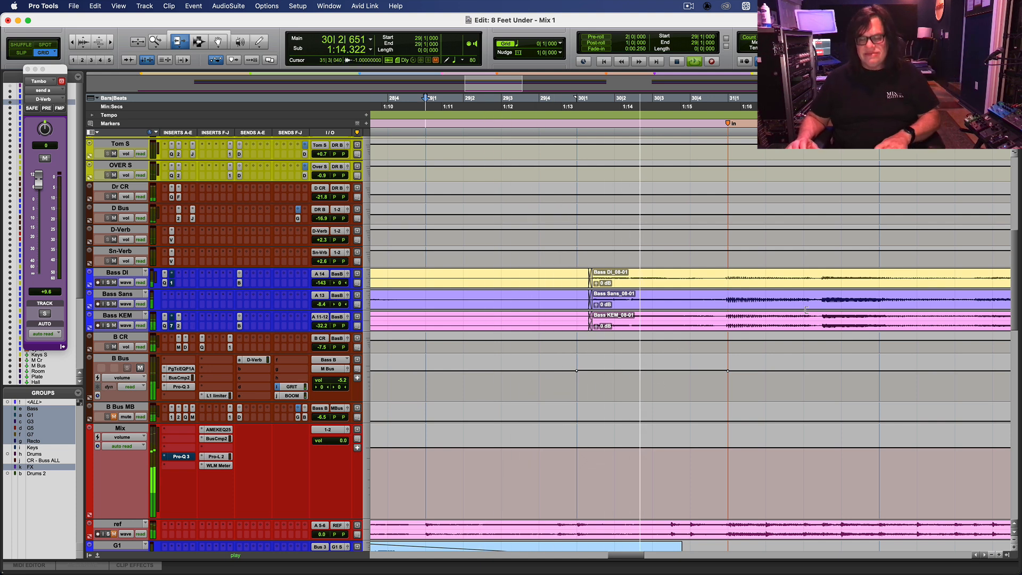
key("r")
key("r")
key("space")
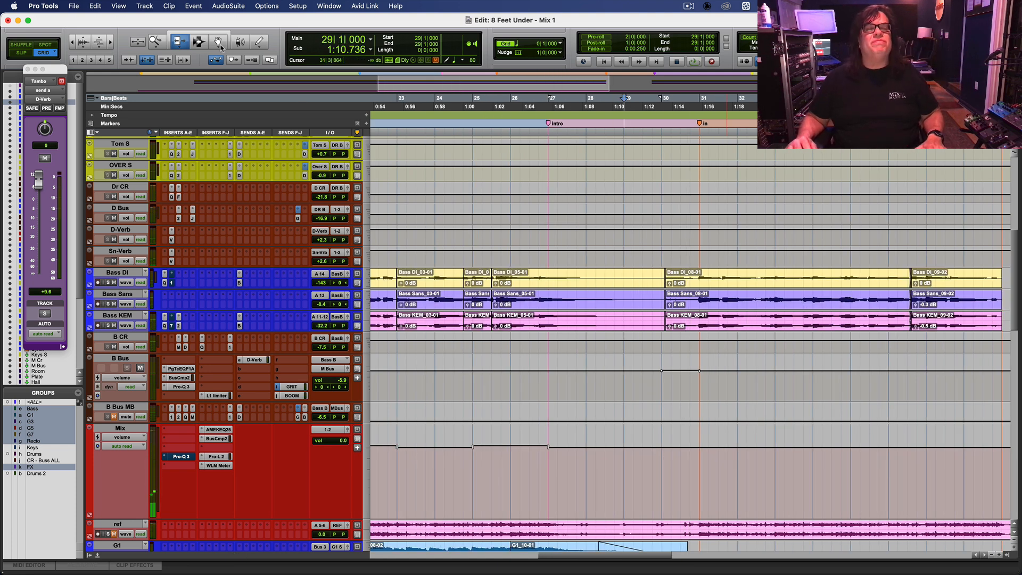
Delete the B Bus volume breakpoints between bar 29, beat 4, and bar 31, and play the section from bar 29.
left_click_drag(659, 388, 702, 397)
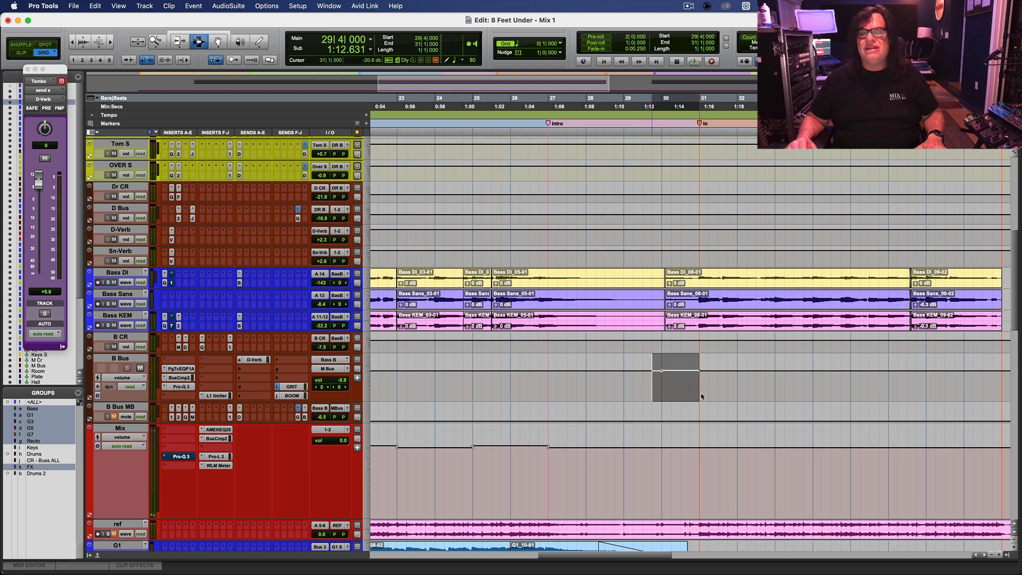
key("Delete")
left_click(624, 393)
key("space")
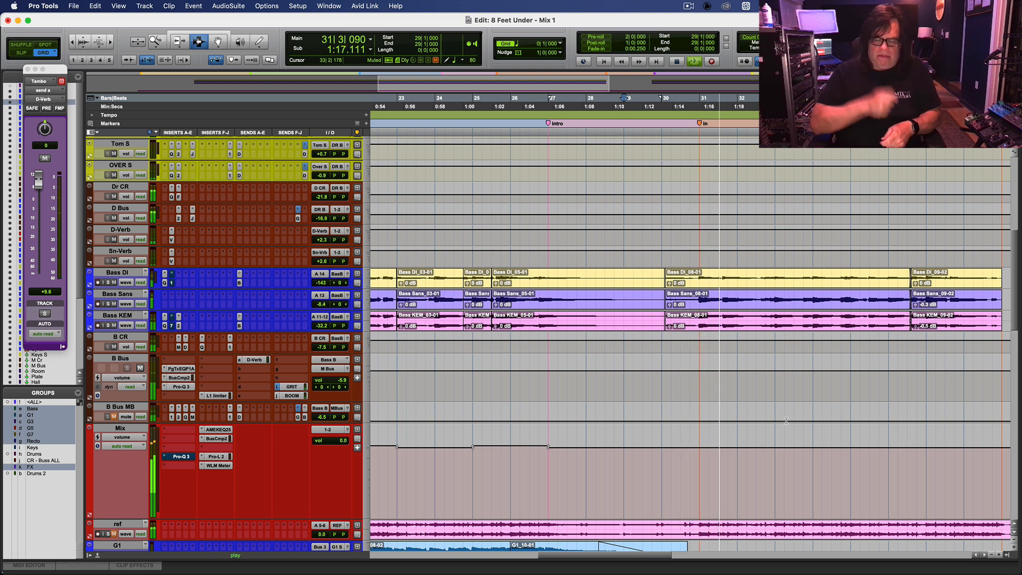
key("r")
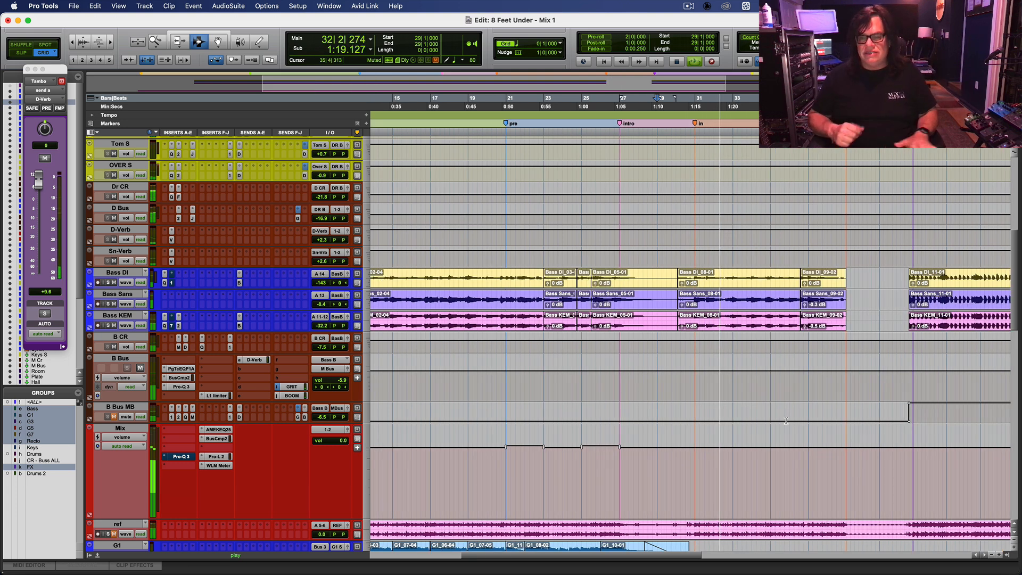
key("space")
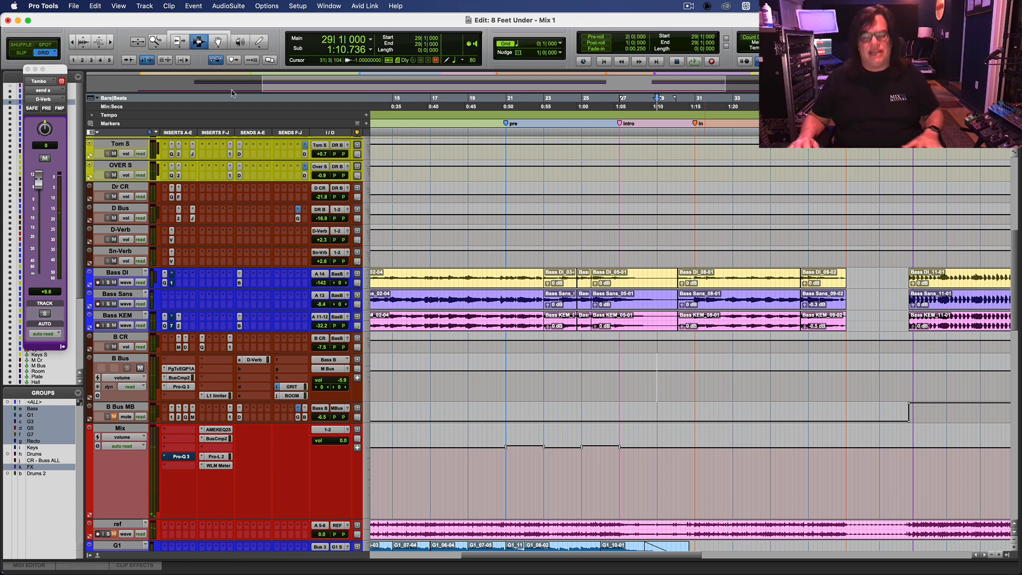
Enable the Drums 2 group, solo the drum and Bass tracks in the Mix window, and play them from bar 29.
key("super+equal")
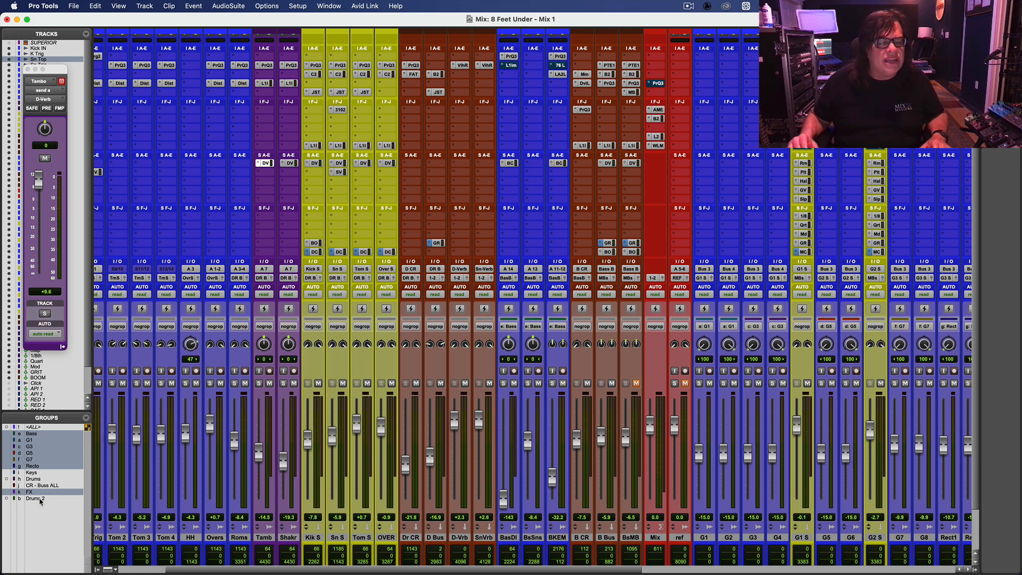
left_click(137, 384)
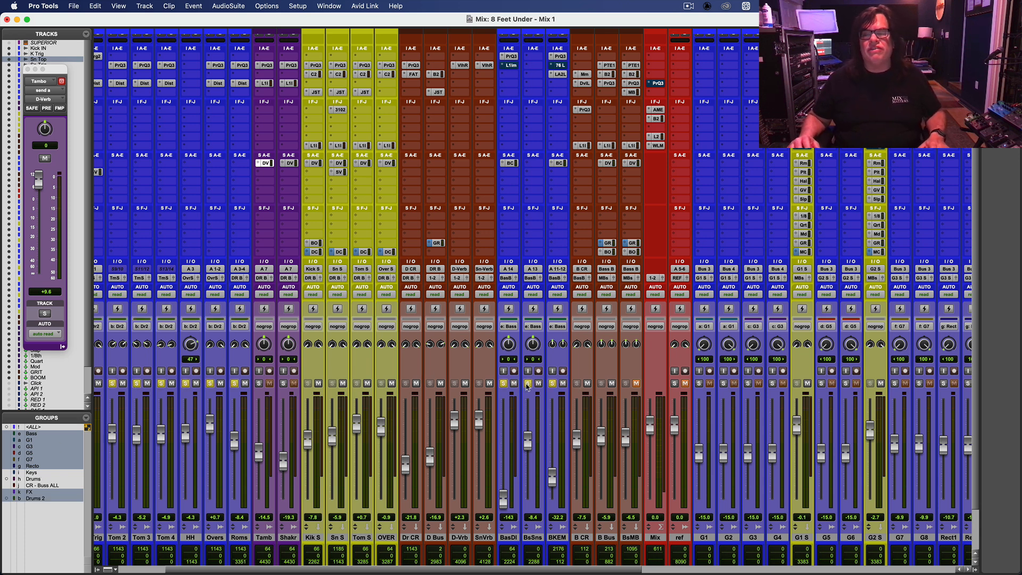
key("super+equal")
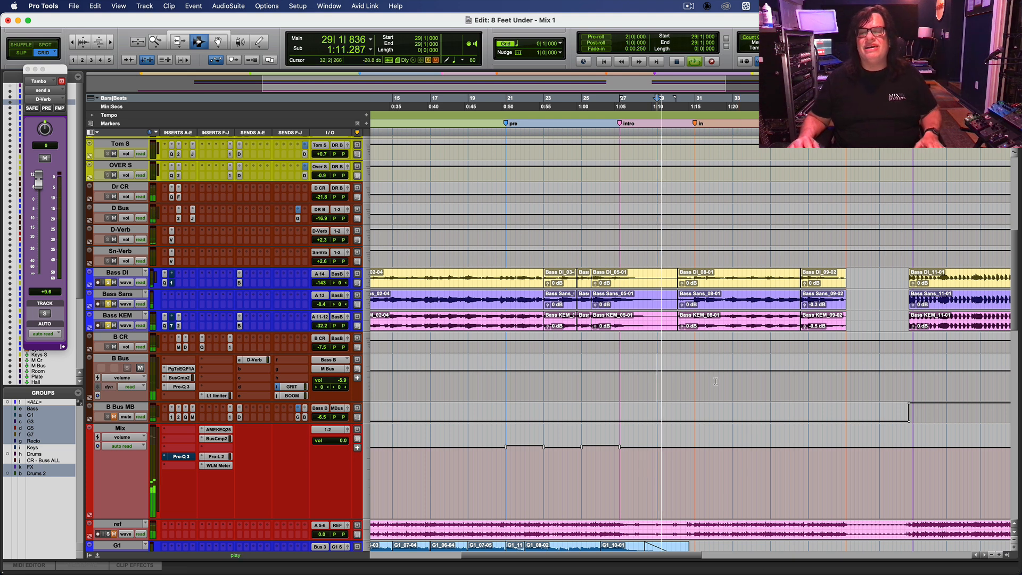
key("space")
key("space")
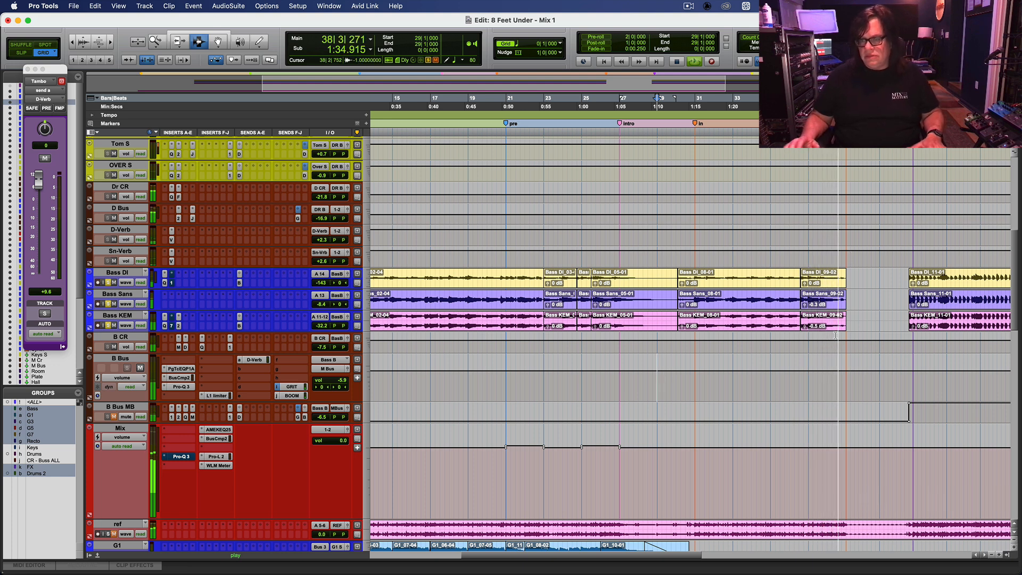
key("space")
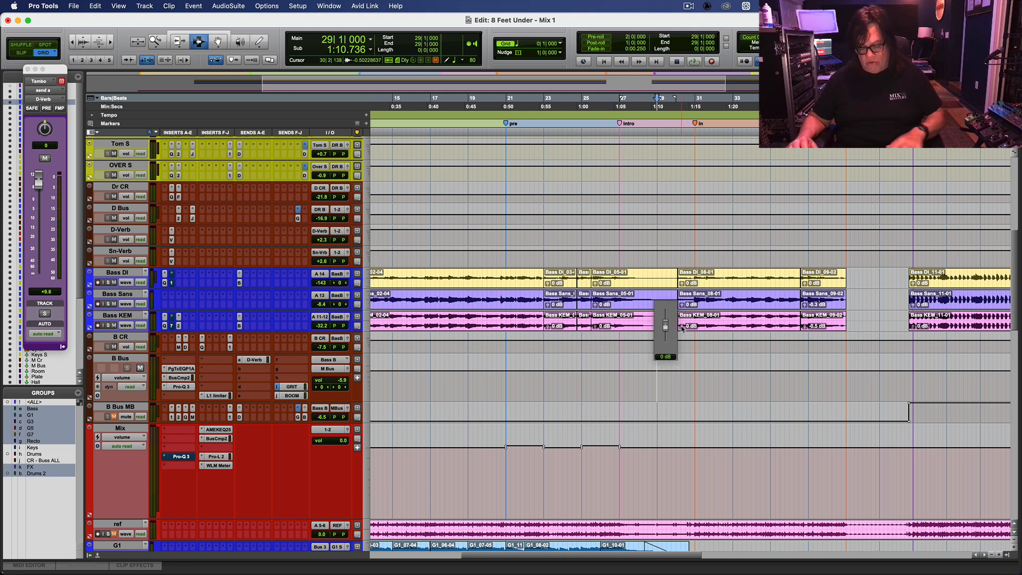
Play from bar 29 with all tracks unsoloed to check the Bass clips around the start of bar 30.
key("super+bracketright")
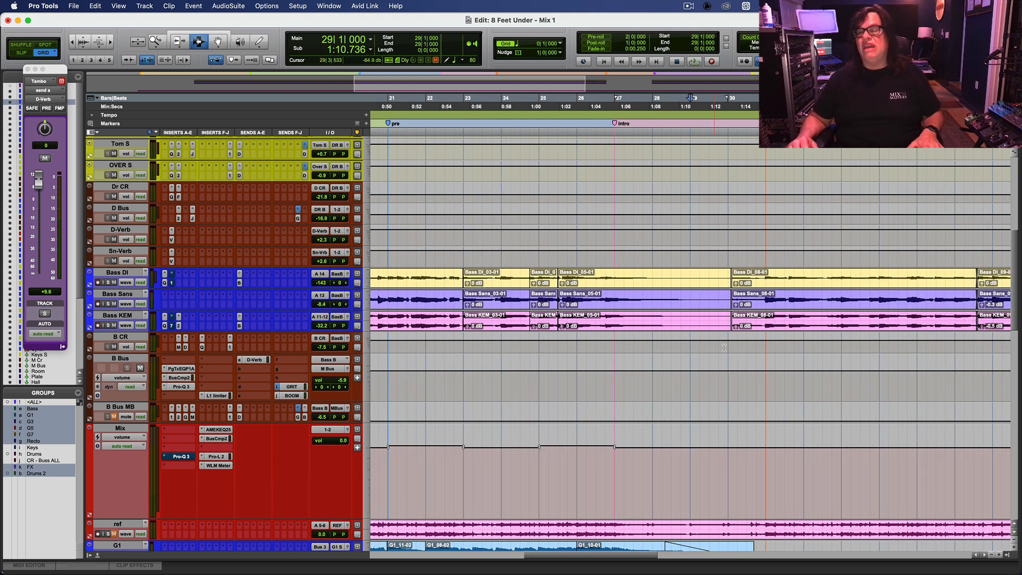
key("space")
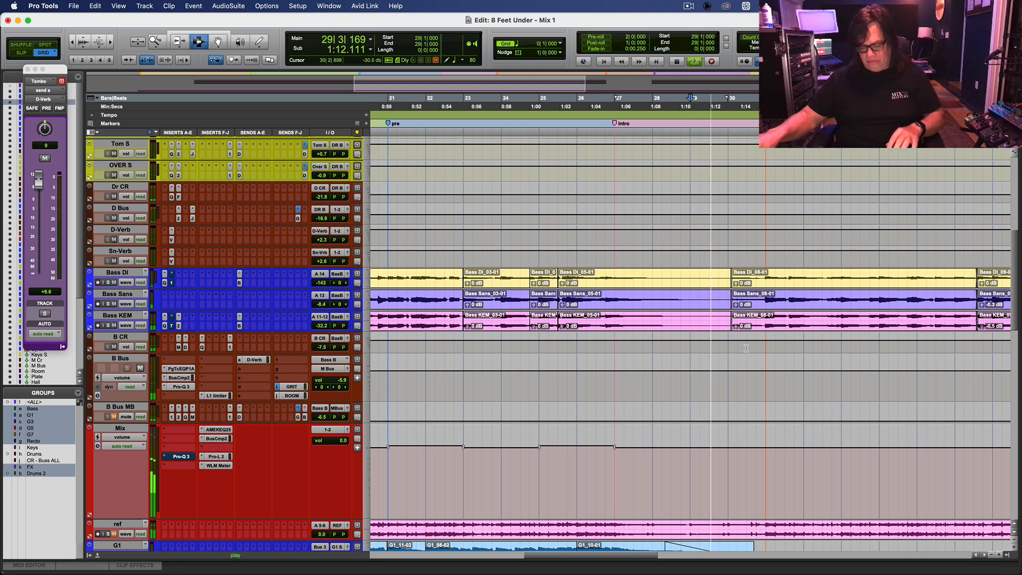
key("super+bracketleft")
key("super+bracketleft")
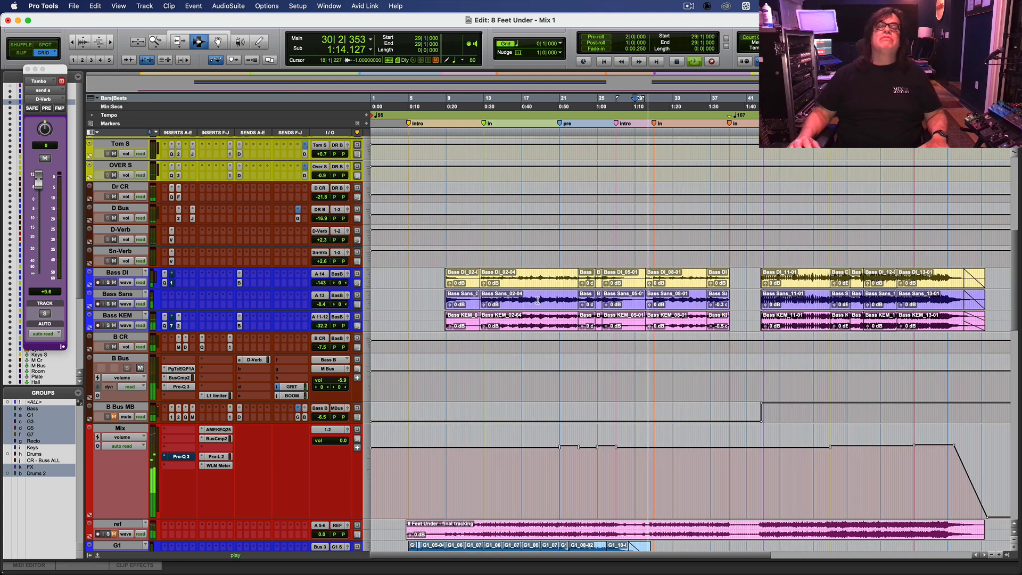
key("space")
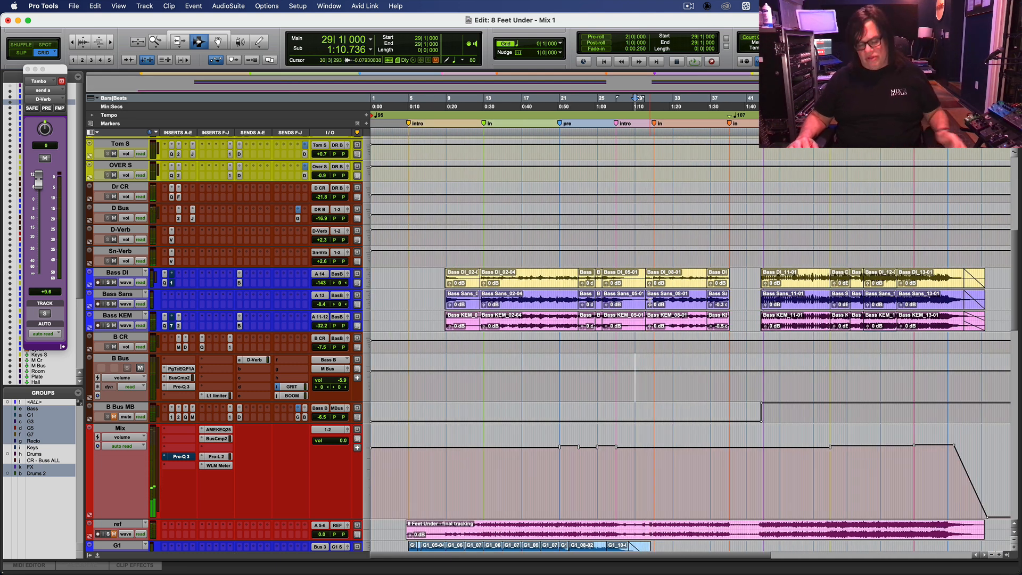
Switch the edit mode to Slip and play the Bass clips leading into bar 30 from 29|2|200.
left_click(650, 302)
key("super+bracketright")
key("super+bracketright")
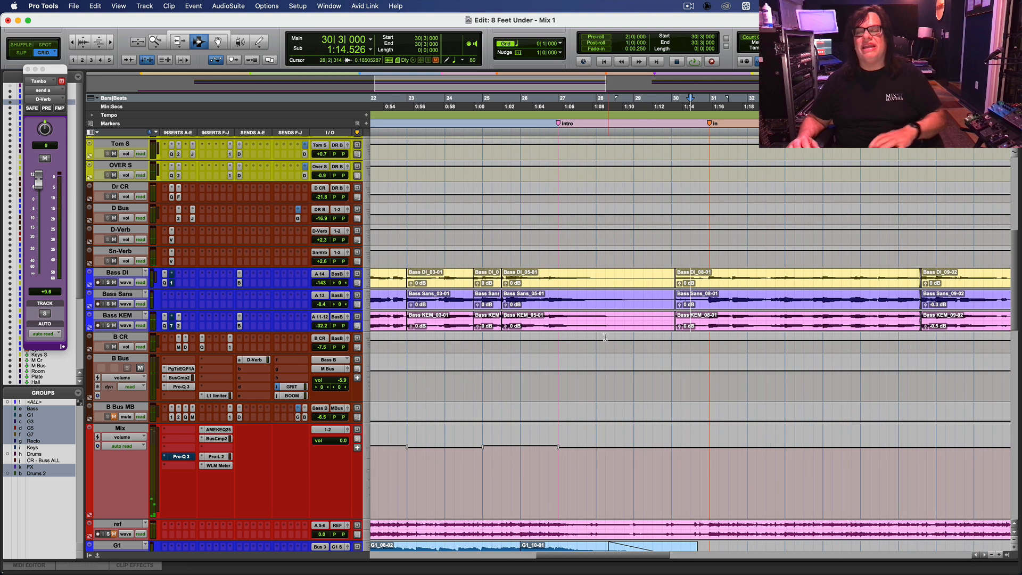
left_click(24, 52)
left_click(665, 281)
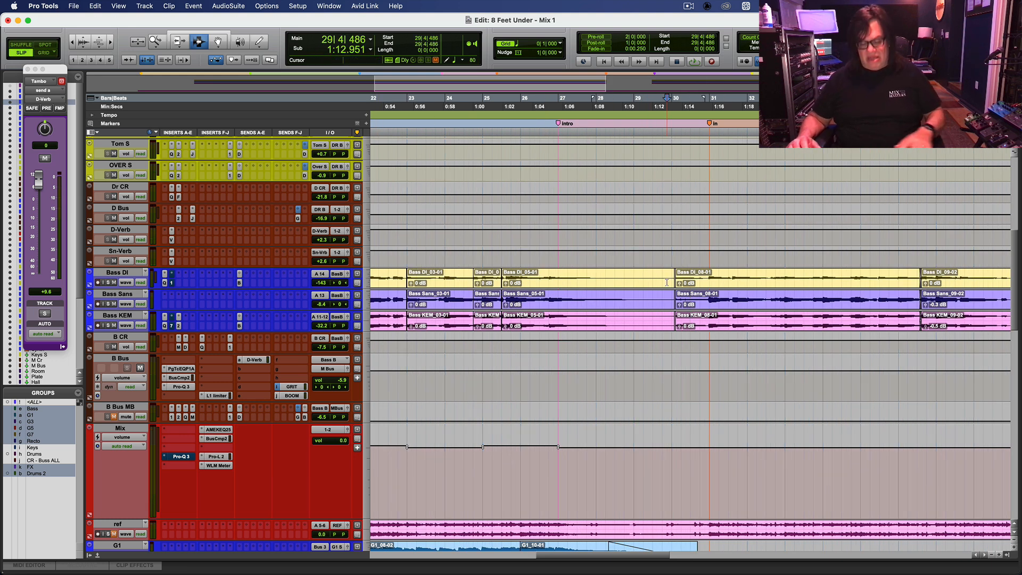
key("super+bracketright")
key("super+bracketright")
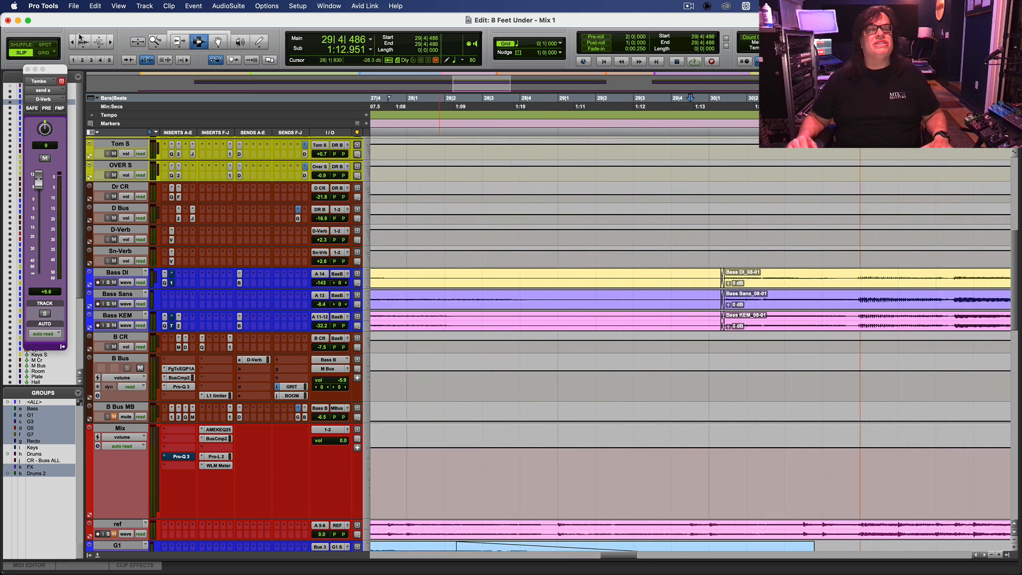
left_click(80, 39)
key("super+bracketright")
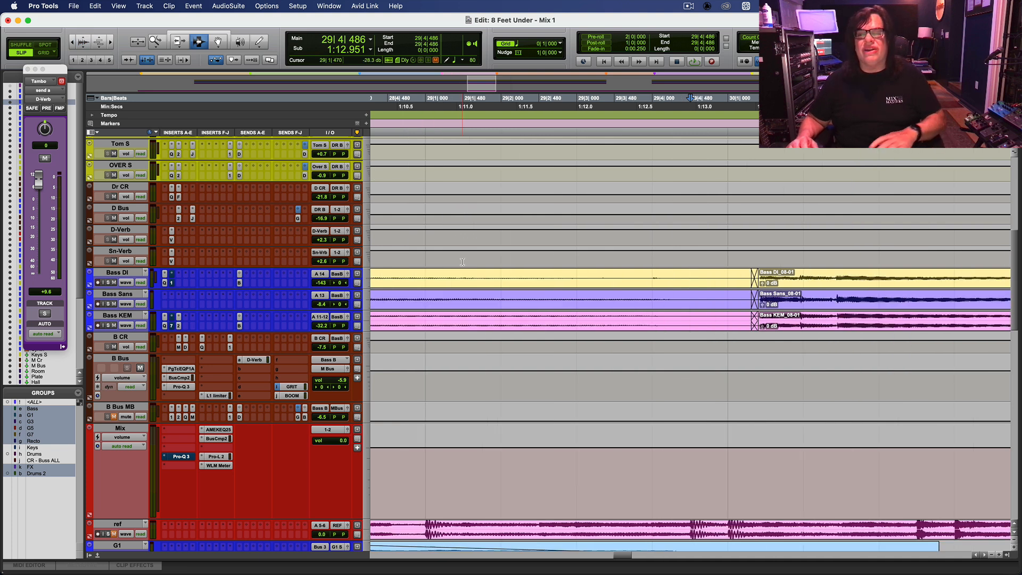
left_click(516, 295)
key("space")
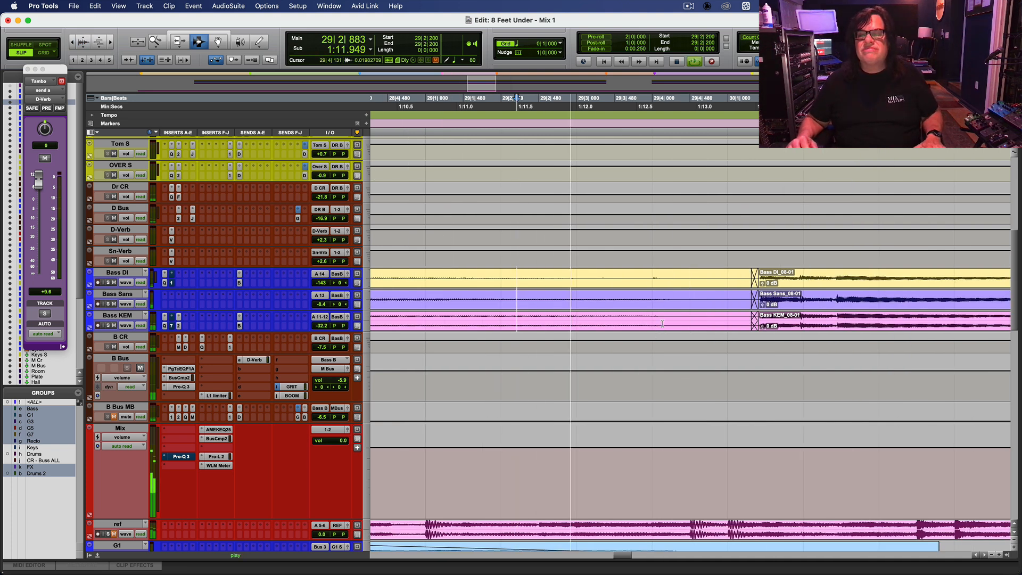
Try to delete the Bass audio from 29|3|926 through the crossfades before the 08-01 clips on all three Bass tracks.
left_click(650, 298)
key("shift+Tab")
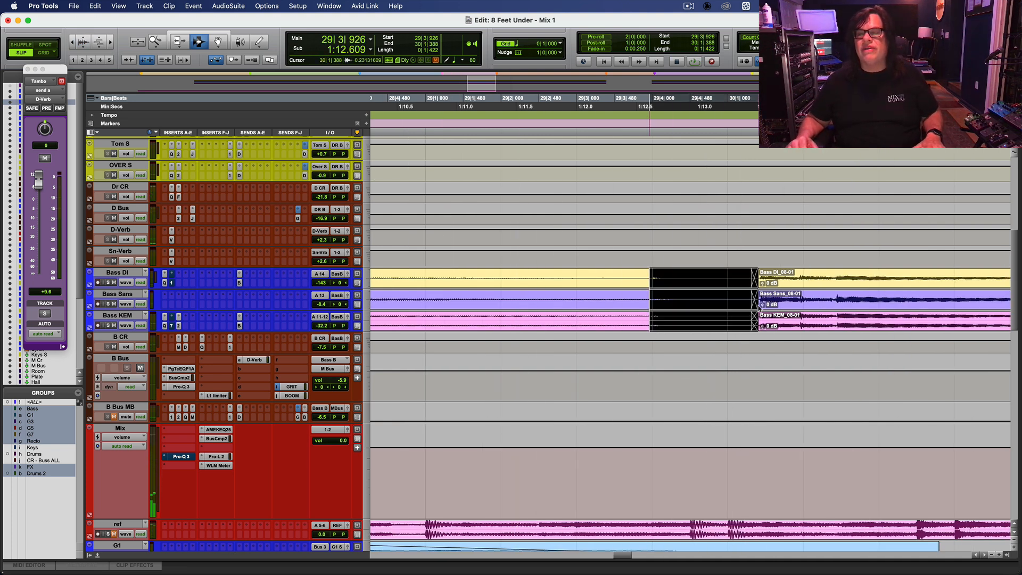
key("Delete")
Fade out the cut ends of the three Bass clips, starting at 29|3|837.
left_click_drag(643, 298, 662, 302)
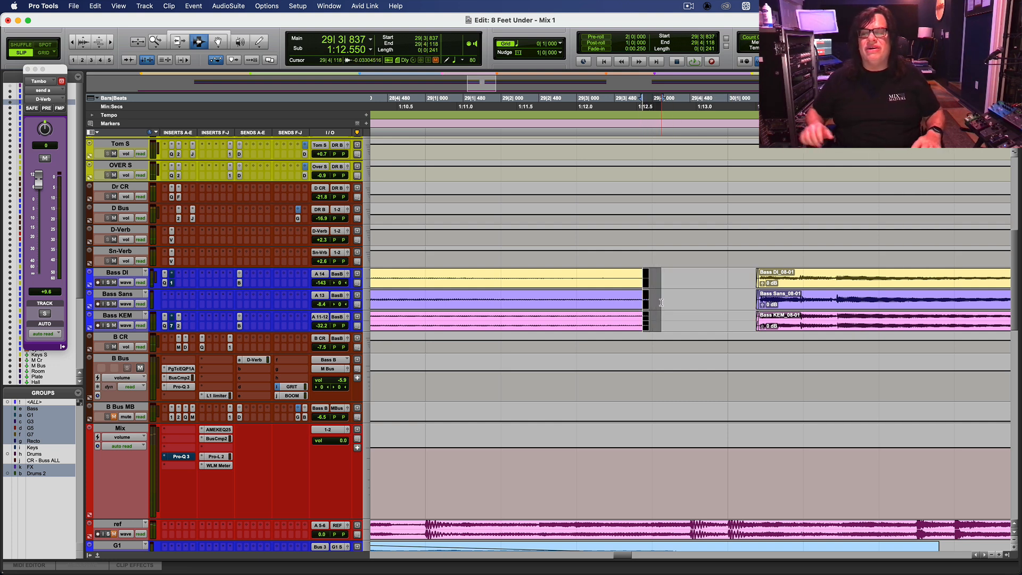
key("super+f")
key("Return")
key("super+bracketleft")
key("super+bracketleft")
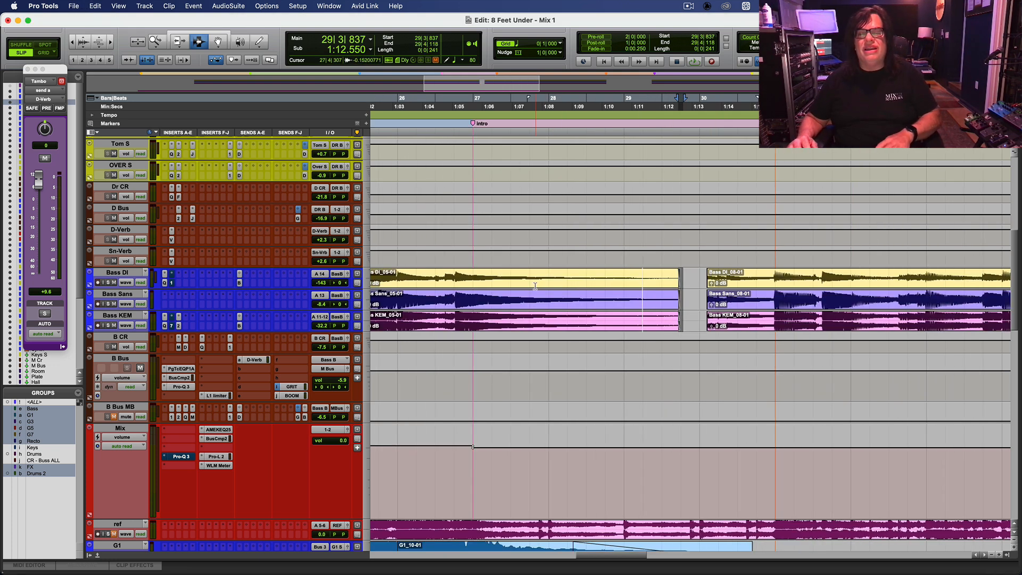
Play the bass gap from bar 27, beat 4, and undo the Bass fade-outs and the deletion.
left_click(535, 288)
key("space")
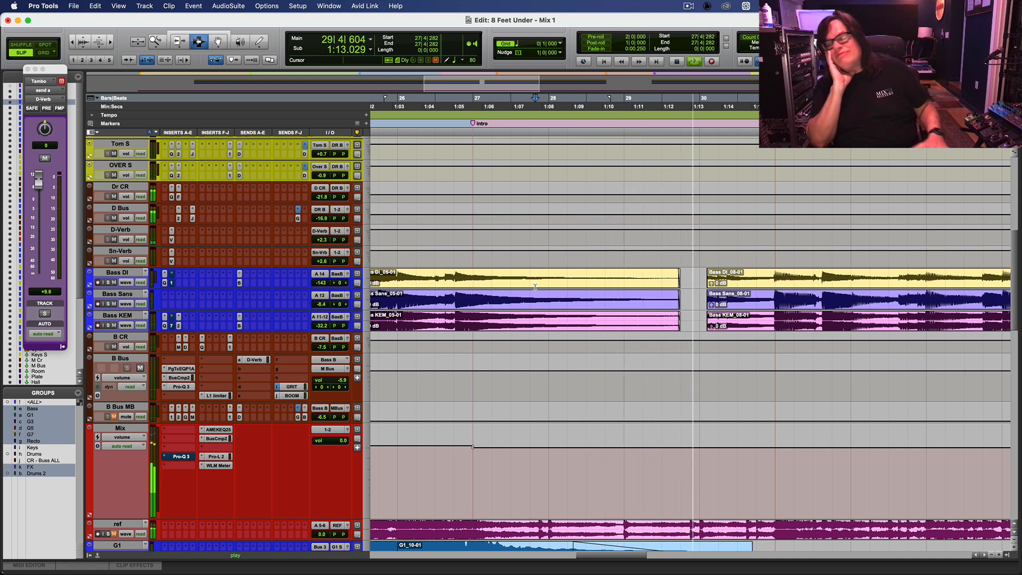
key("space")
key("Tab")
key("shift+Tab")
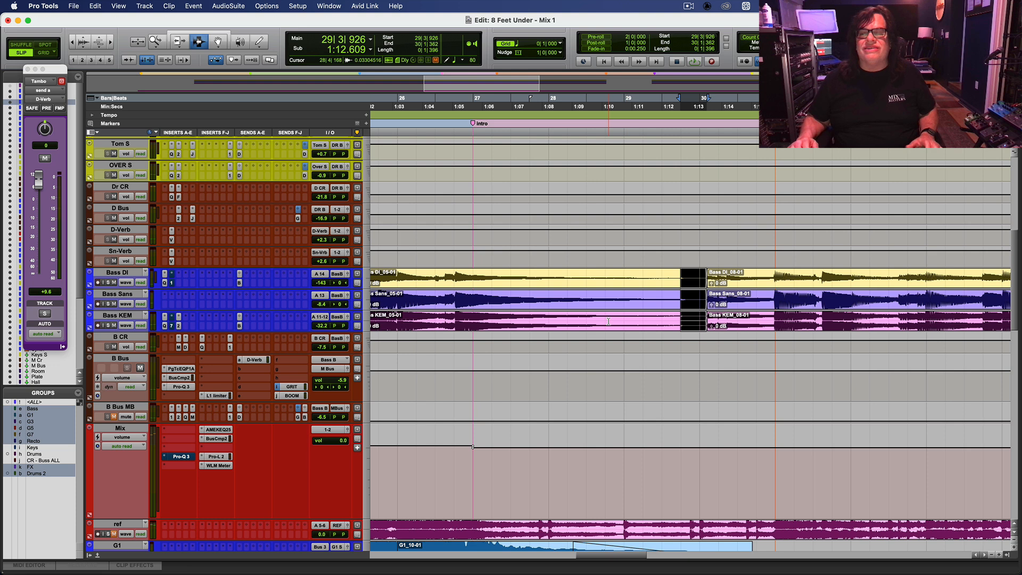
Play the restored Bass clips from bar 29 and place the edit cursor at 29|4|106 on the Bass tracks.
left_click(626, 307)
key("space")
left_click(683, 282)
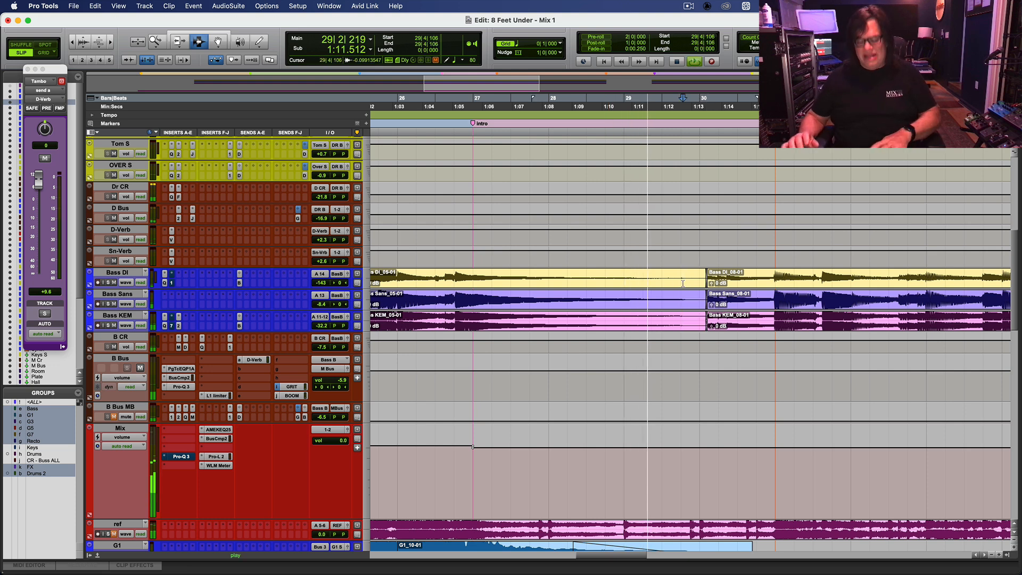
key("t")
key("t")
key("t")
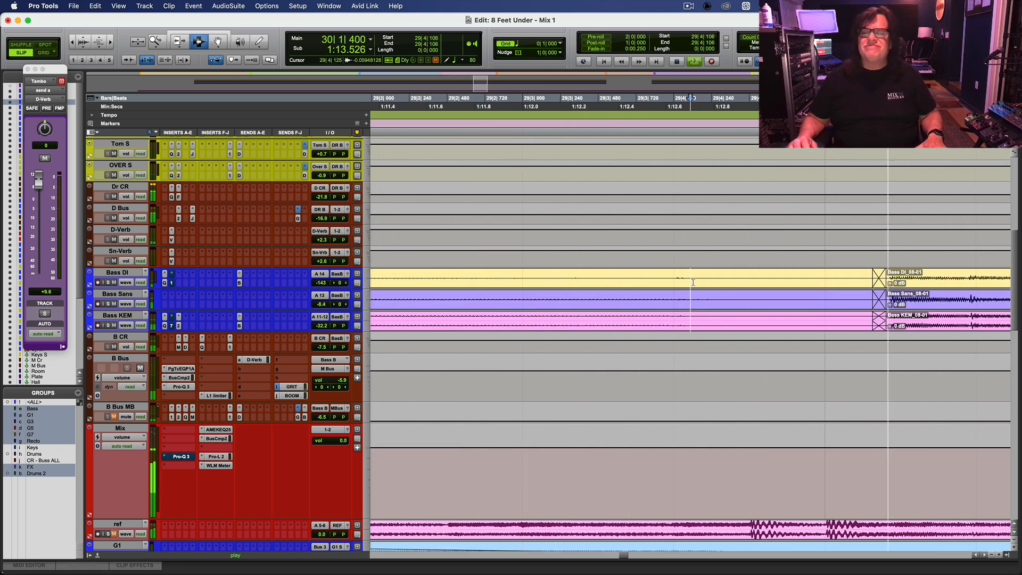
Try to repeat the Bass audio from 29|3|918 to 29|4|014 once on all three Bass tracks.
left_click(675, 283)
key("space")
key("t")
key("t")
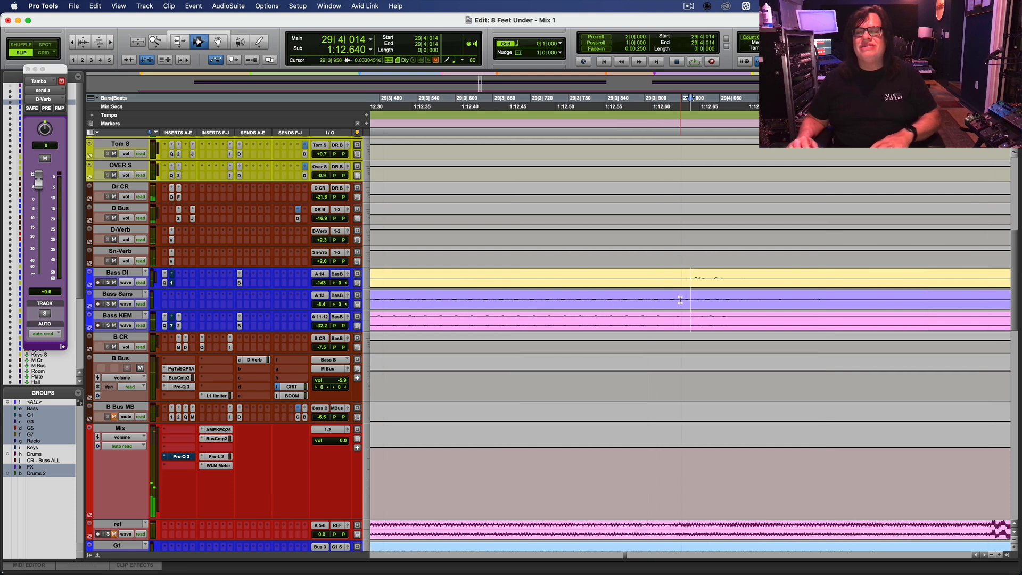
left_click(87, 40)
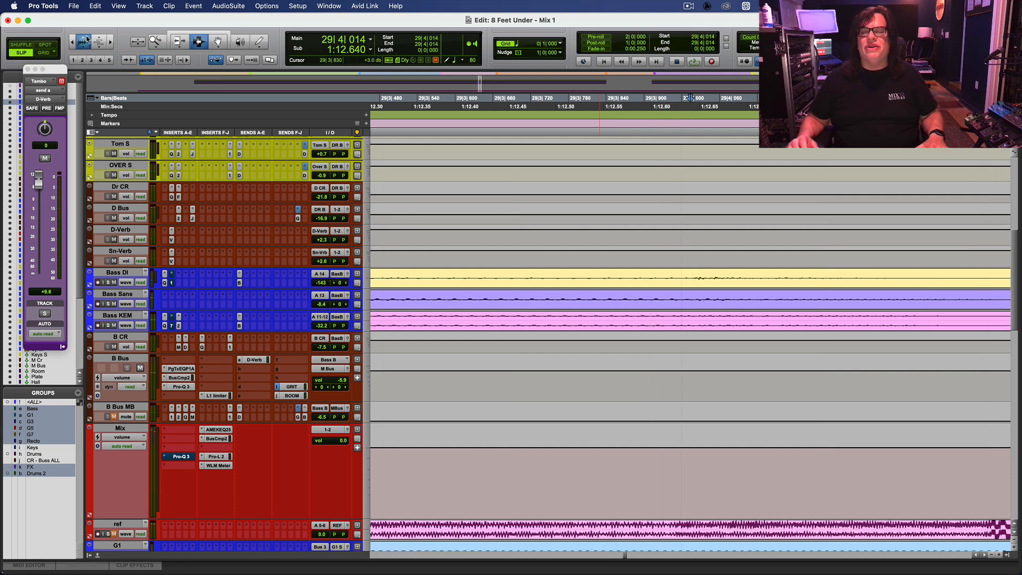
left_click_drag(667, 297, 661, 299)
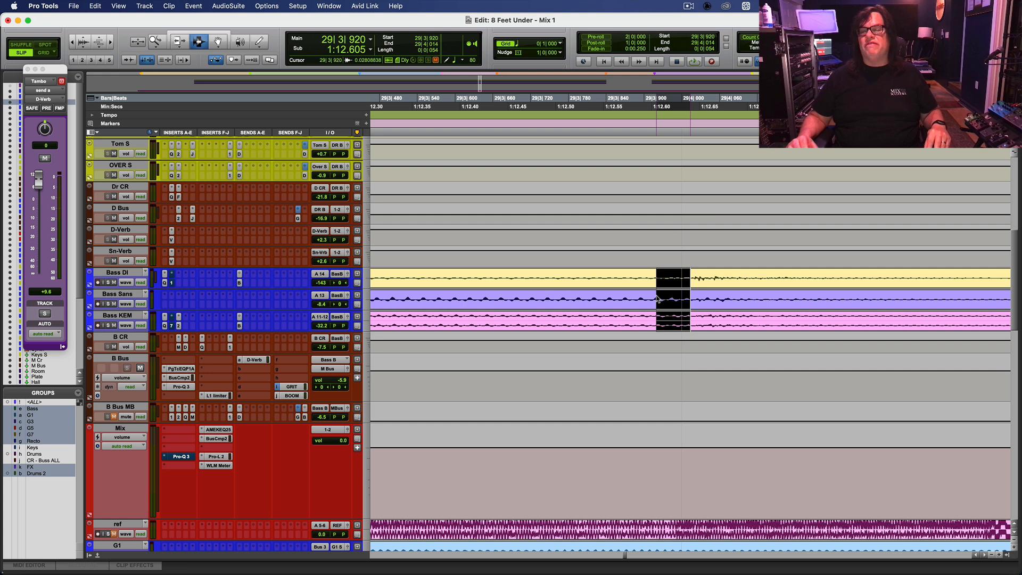
key("alt+r")
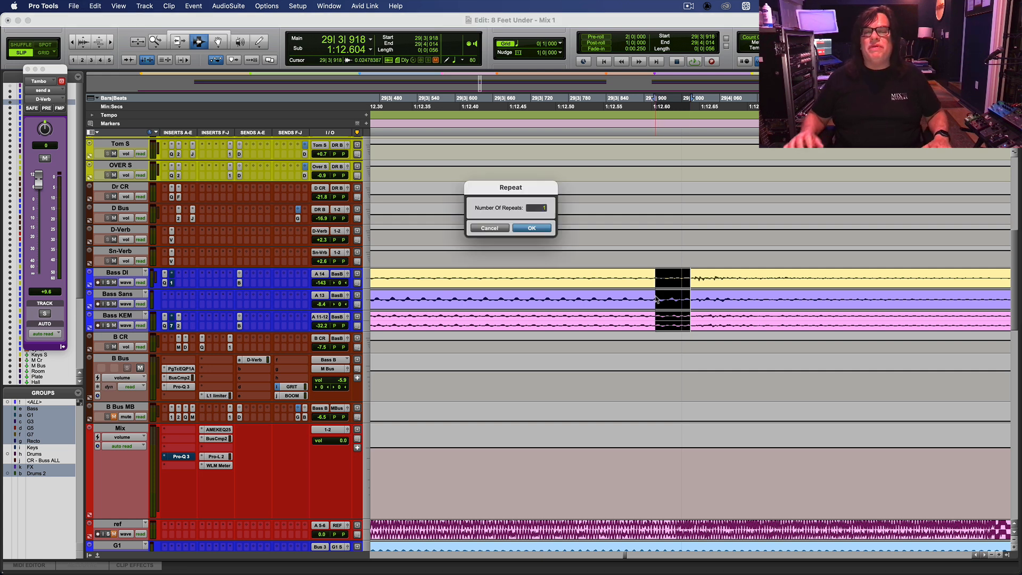
key("Return")
Crossfade both junctions around the repeated clips on all three Bass tracks, near 29|4|008 and 29|4|064.
left_click_drag(687, 310, 693, 314)
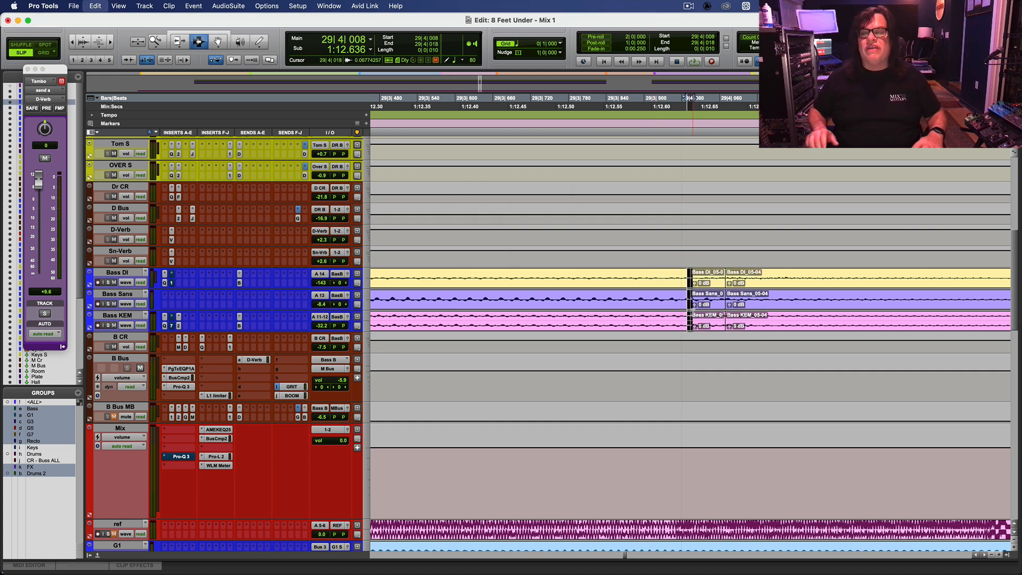
key("super+f")
key("Return")
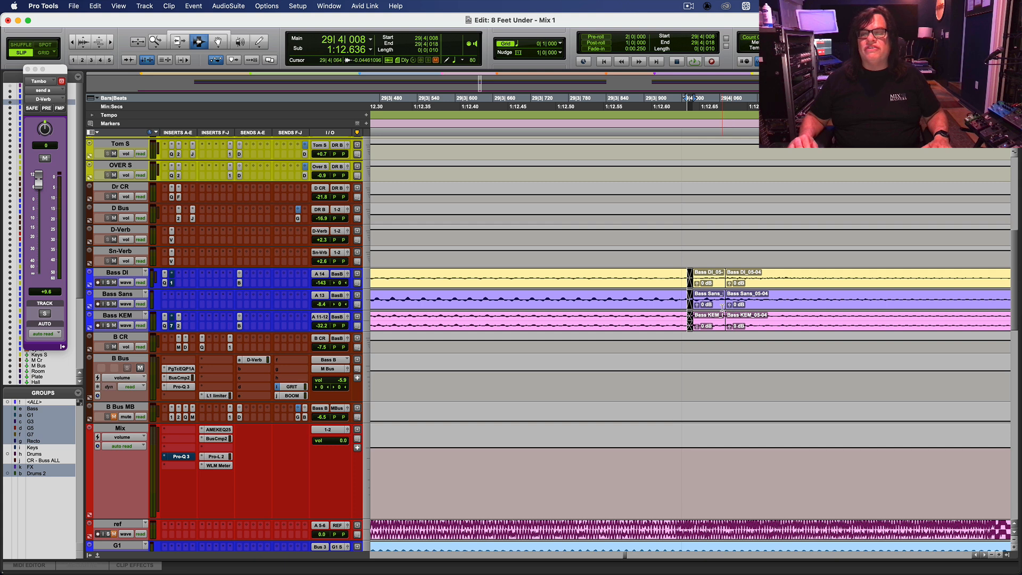
left_click_drag(723, 307, 727, 311)
key("super+f")
key("Return")
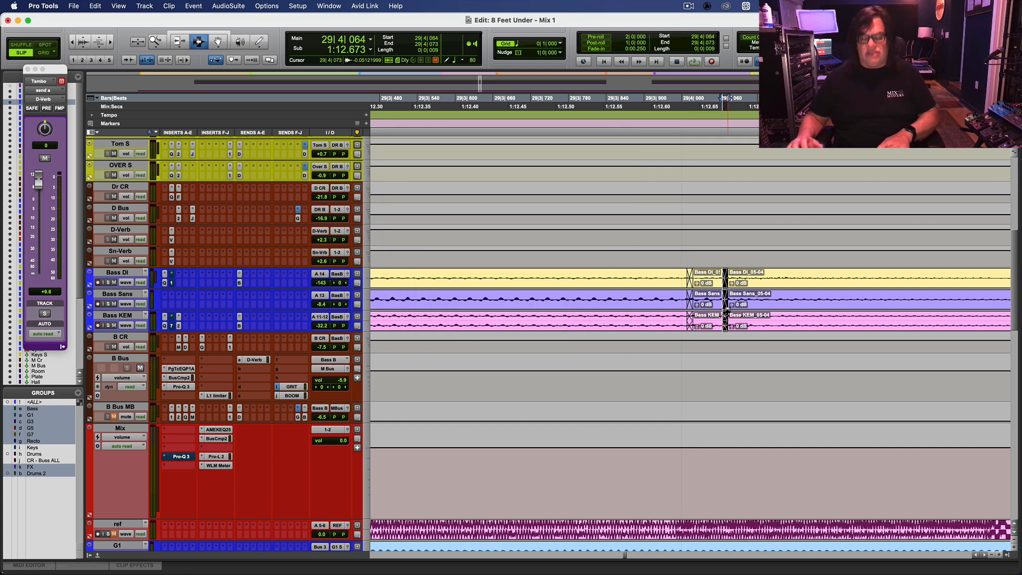
Play the patched Bass audio from 28|2|352, and undo its crossfades and the repeat.
key("r")
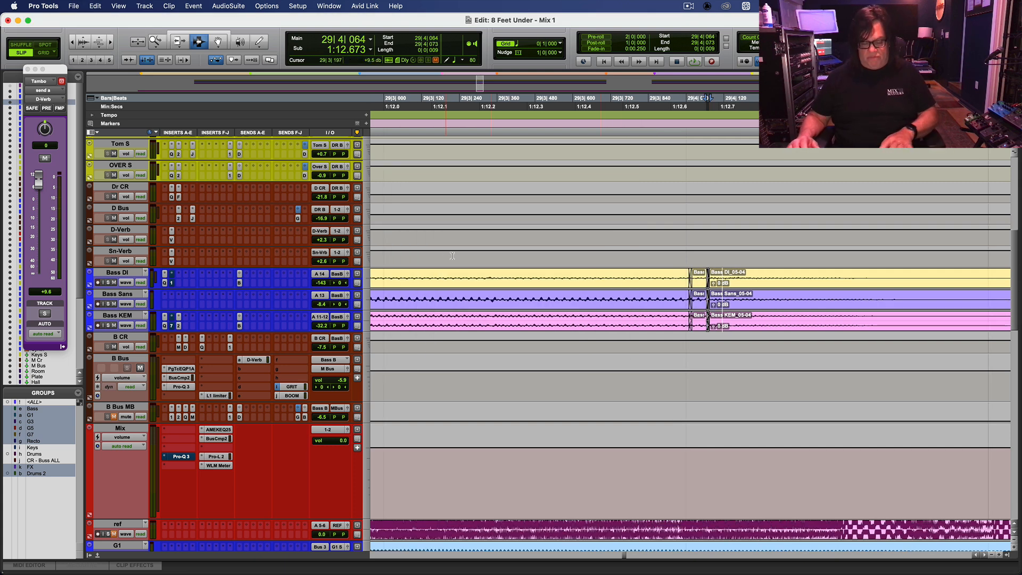
key("r")
key("r")
key("r")
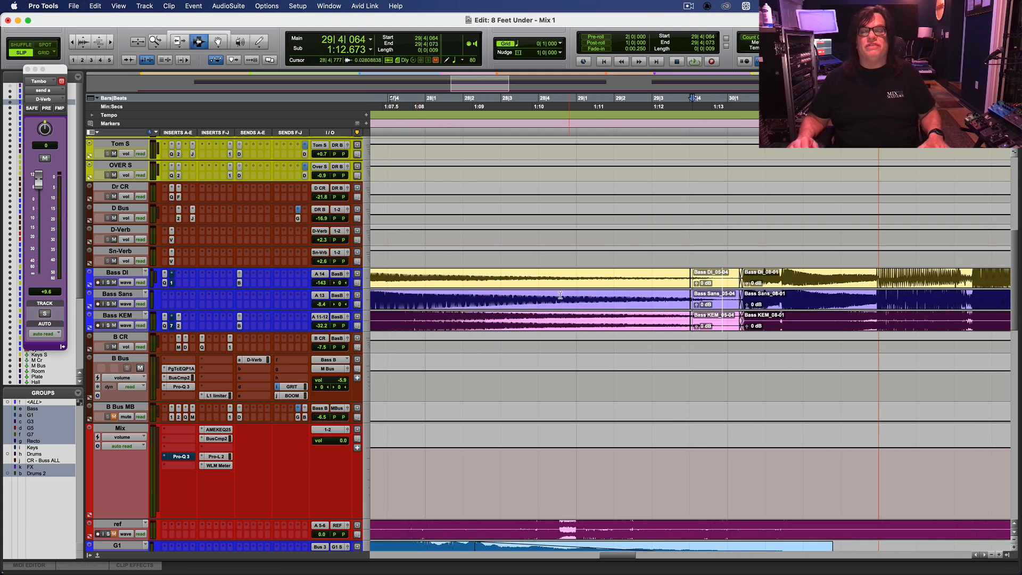
left_click(477, 278)
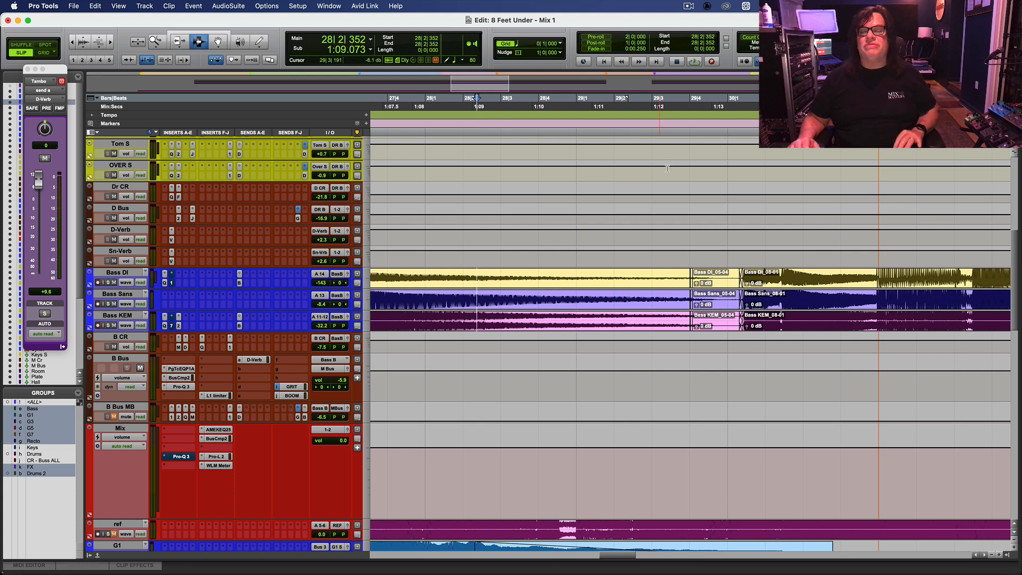
key("space")
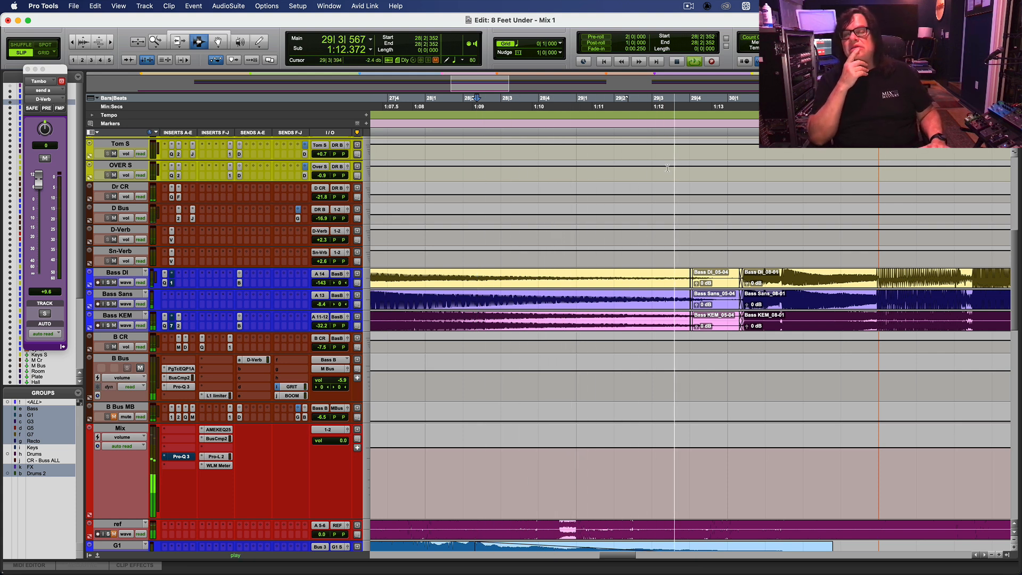
key("space")
key("super+z")
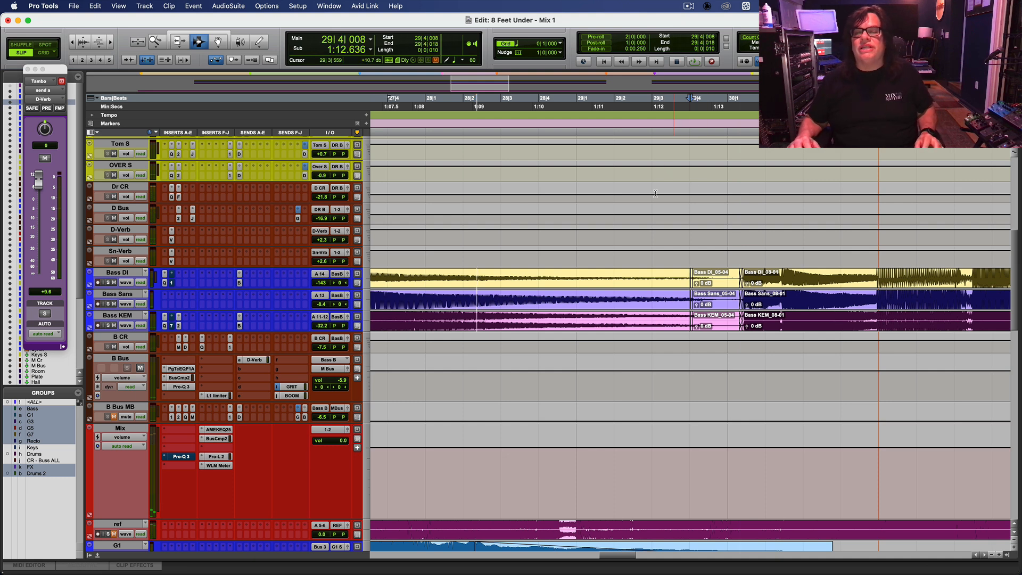
key("super+z")
Fit the whole session in view and play the restored bass passage repeatedly from 28|4|827.
left_click(572, 295)
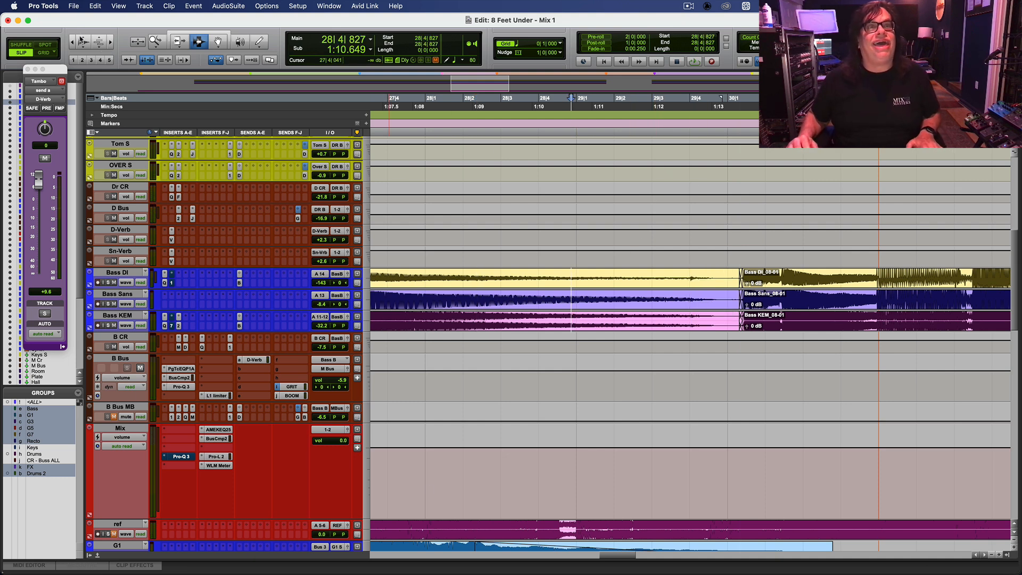
double_click(157, 39)
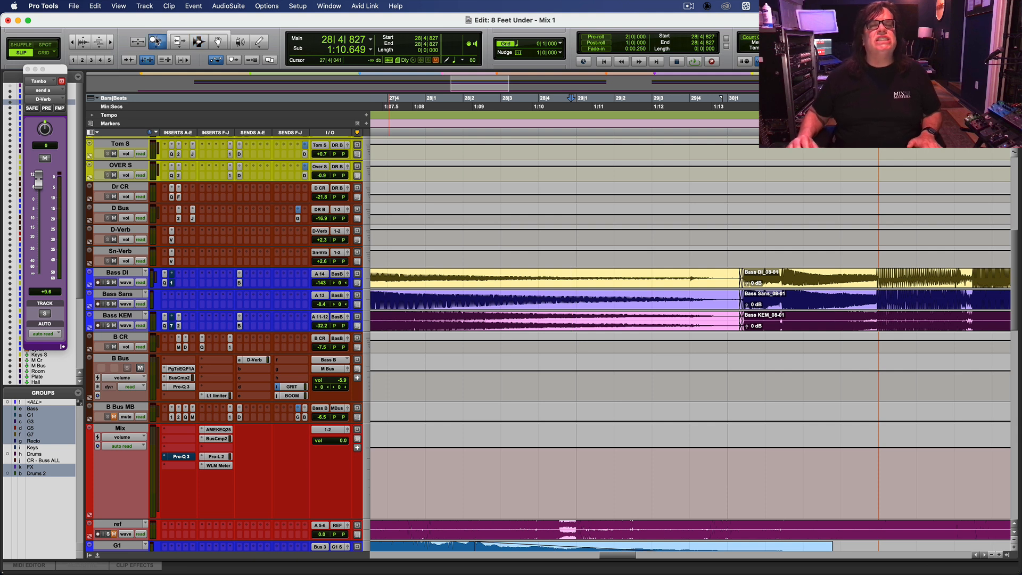
key("space")
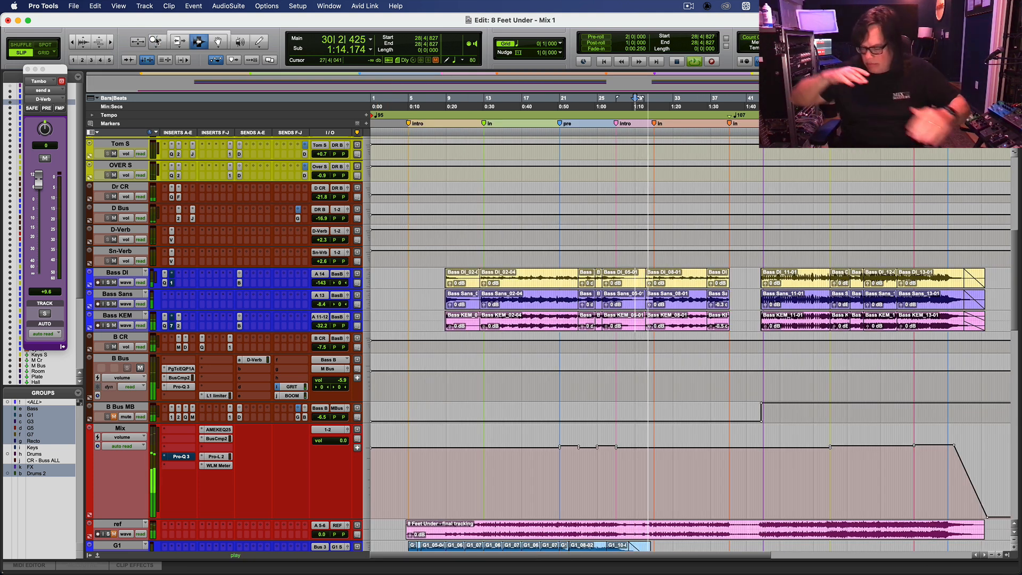
key("space")
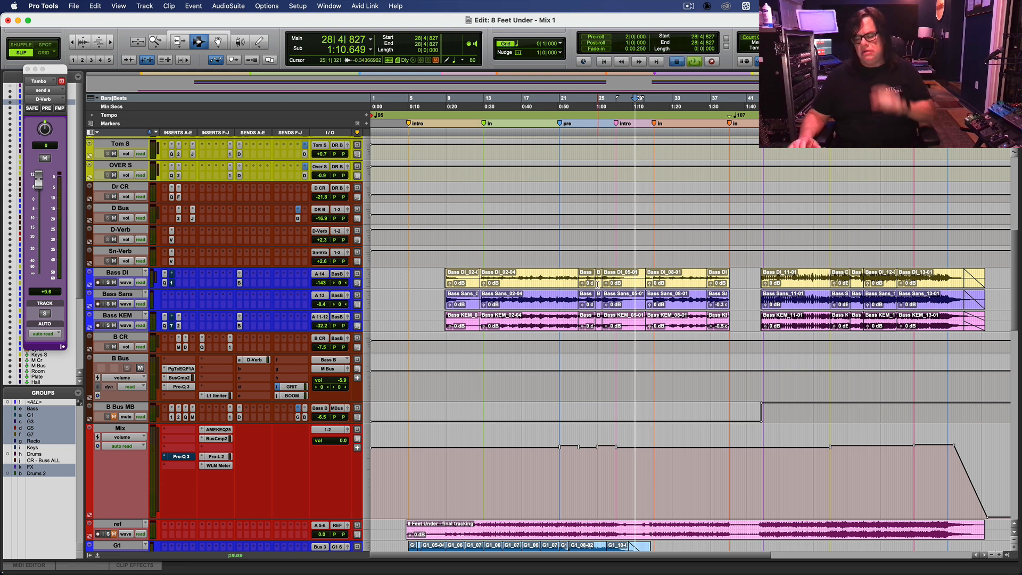
key("space")
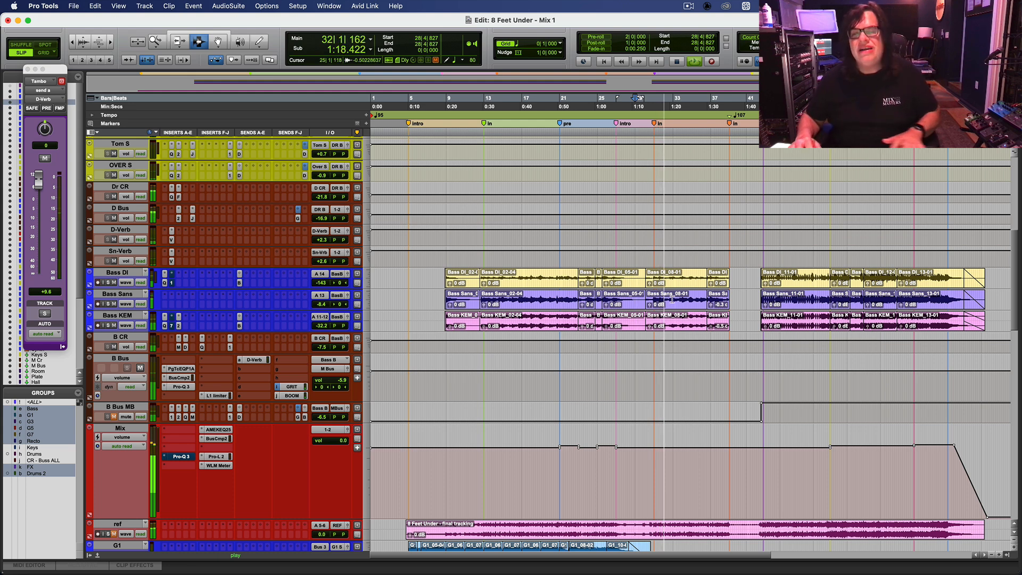
key("space")
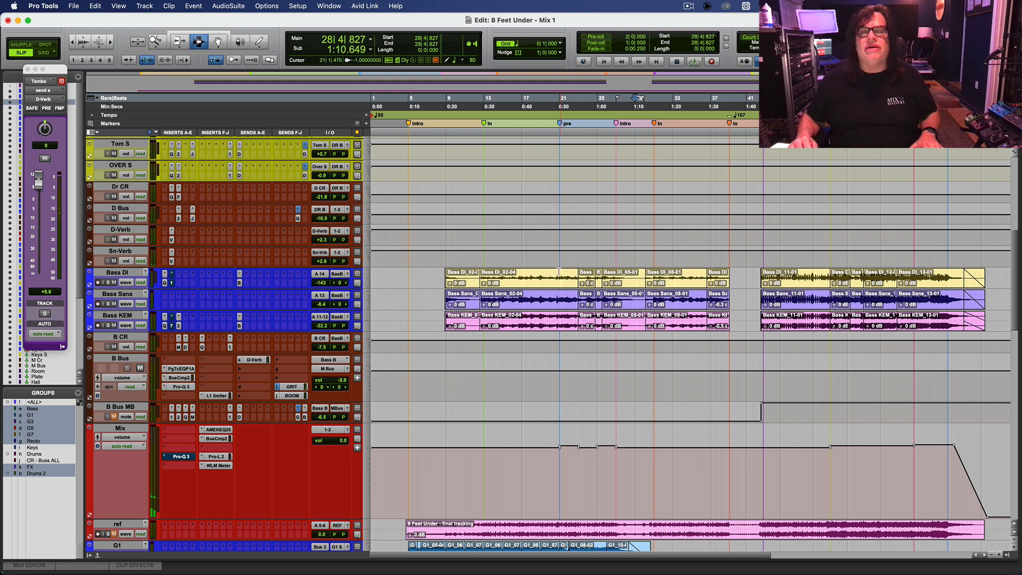
Play the passage from 17|2|674 with the Lead guitar and keys tracks in view.
key("space")
left_click_drag(1014, 308, 1013, 477)
key("space")
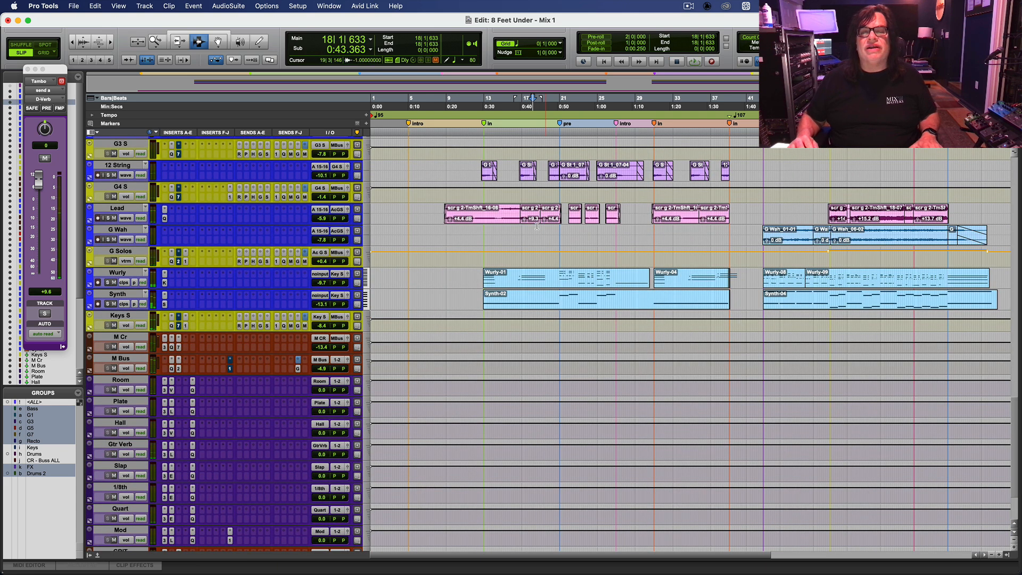
left_click(526, 229)
key("space")
key("t")
key("t")
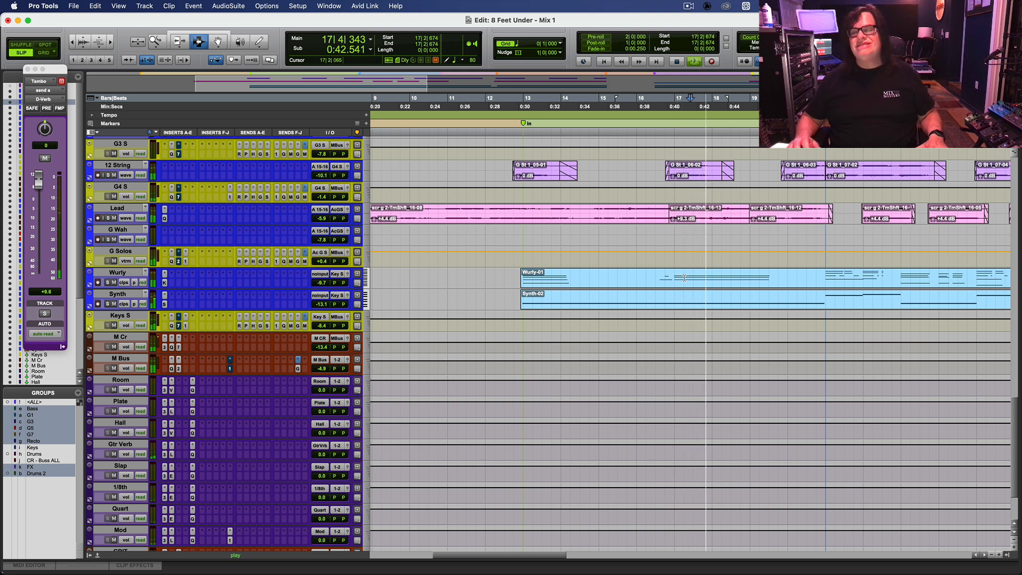
key("space")
Raise the clip gain of the Lead clip beginning just before bar 17 to +10.0 dB, and play from 15|3|954.
left_click(676, 217)
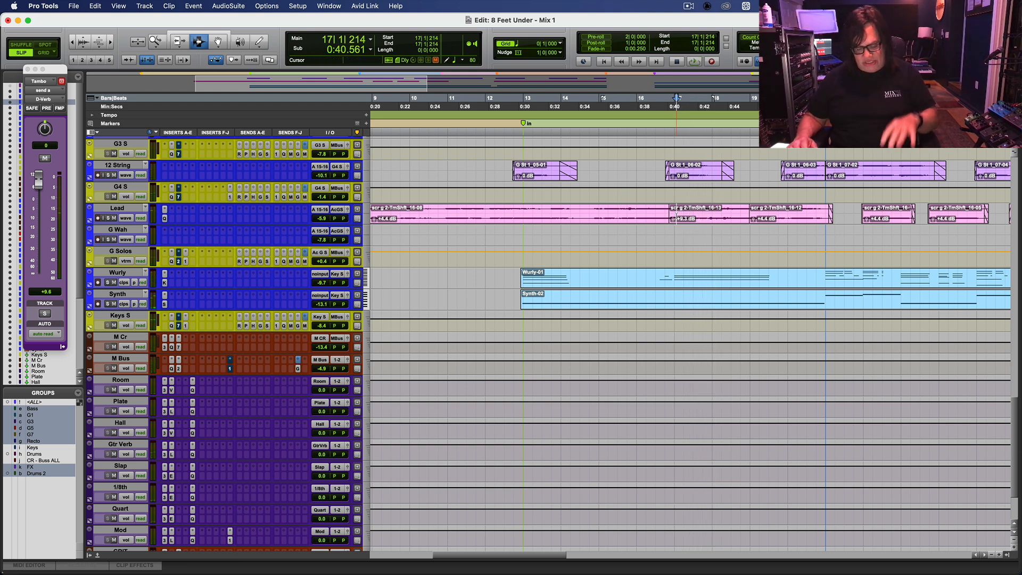
left_click(677, 218)
key("t")
key("t")
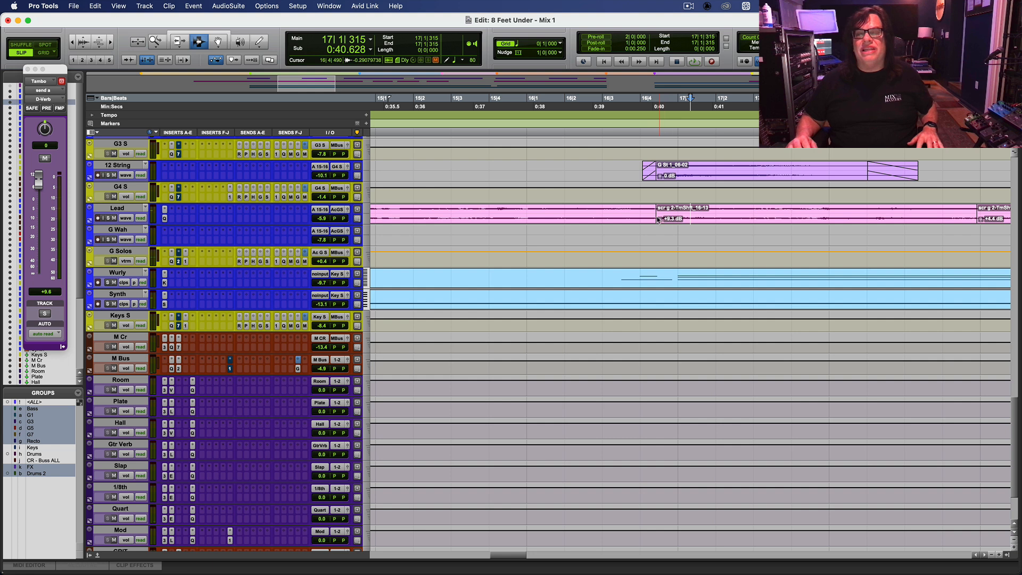
left_click(661, 220)
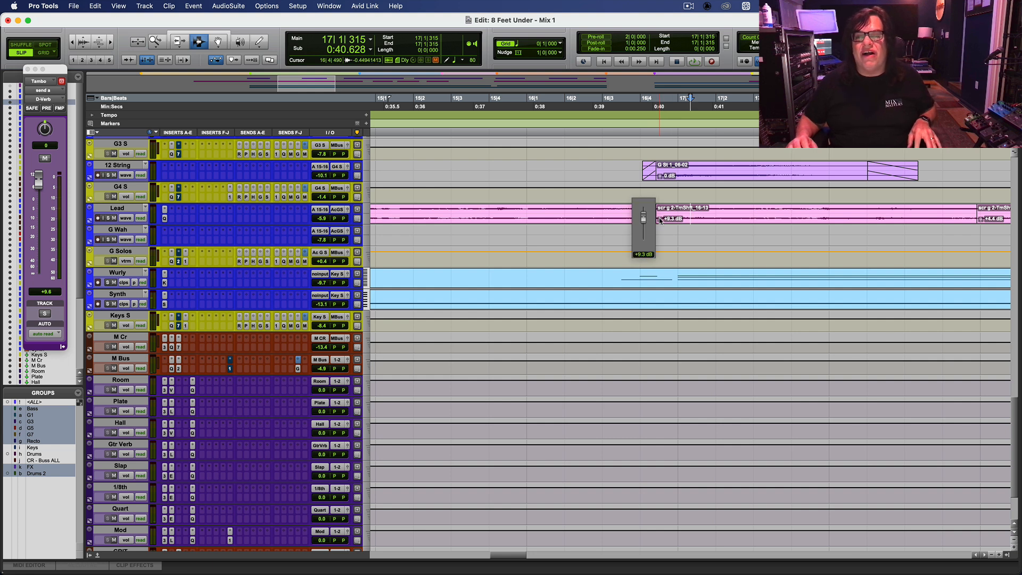
left_click(488, 198)
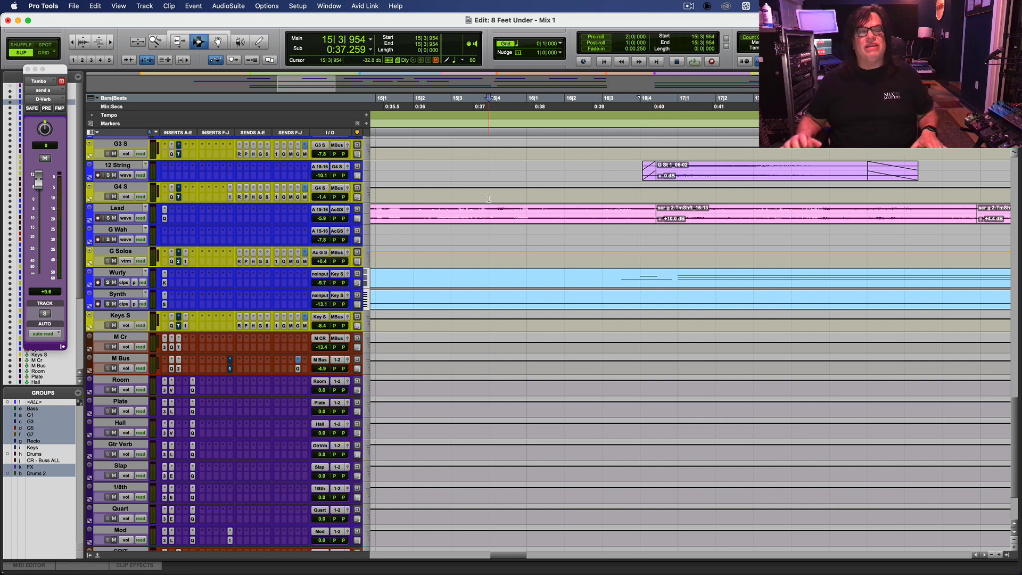
key("space")
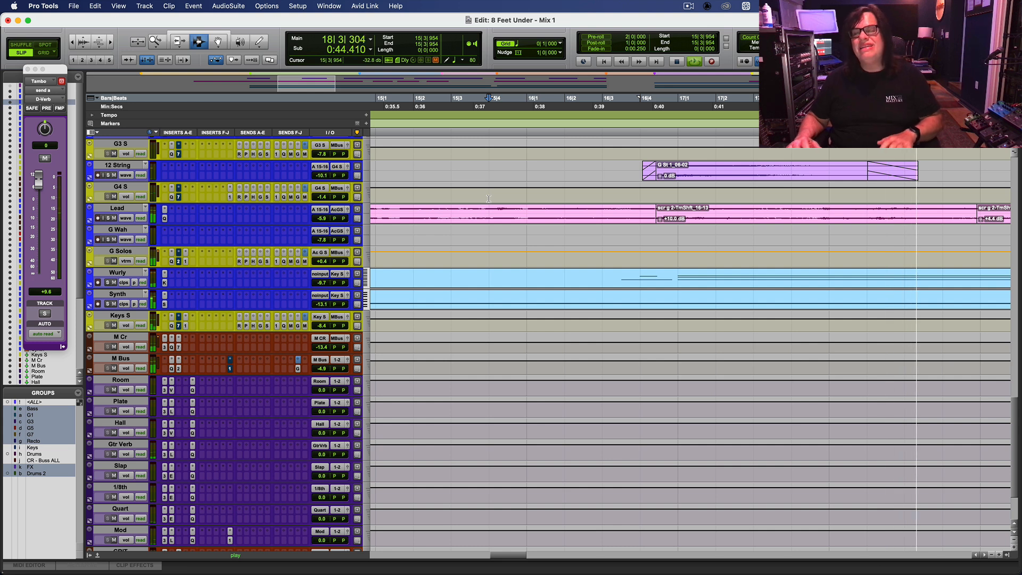
key("space")
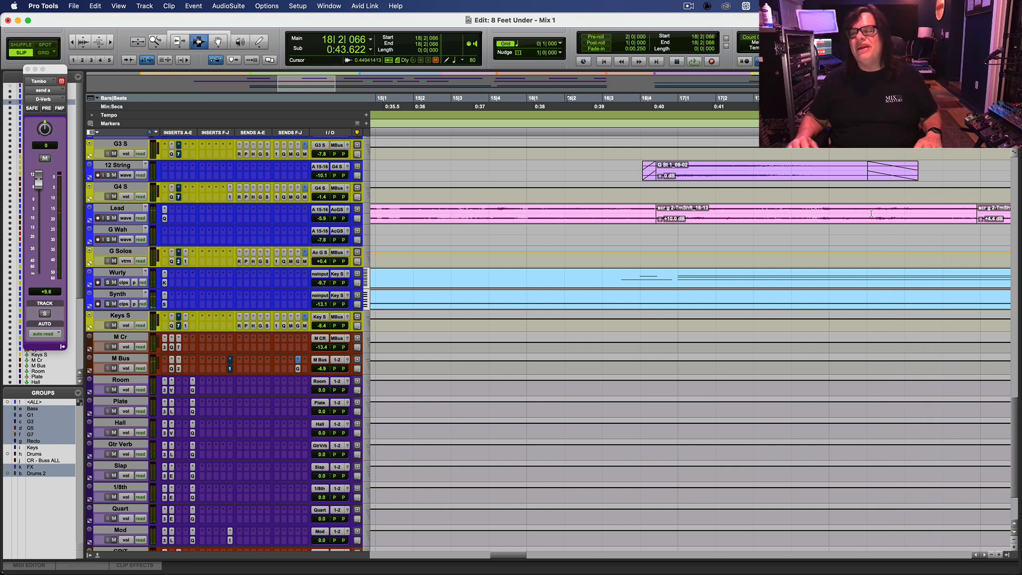
Split the Lead clip at 18|2|066, lower the second part's clip gain, and play from 16|2|065.
key("super+e")
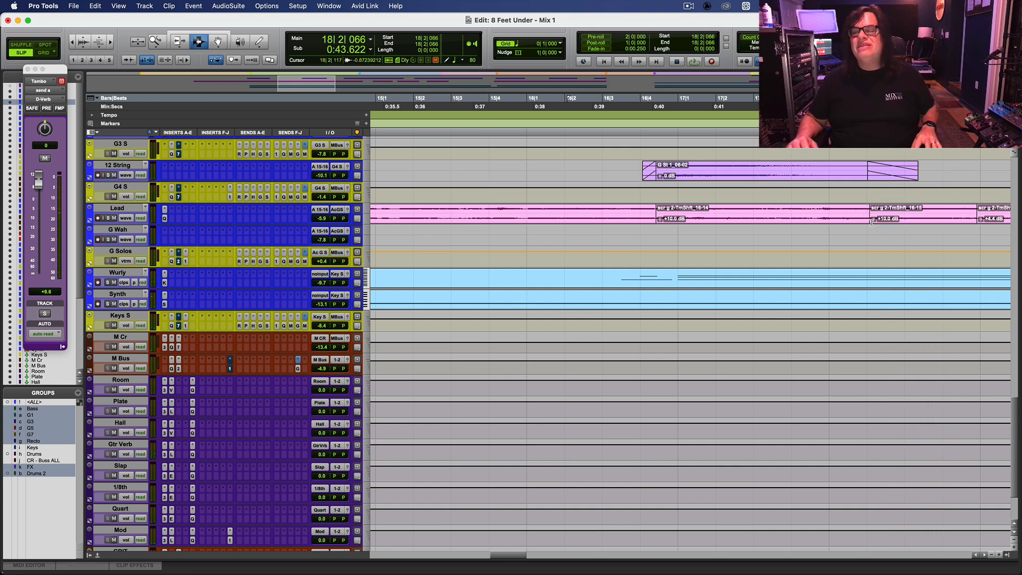
left_click_drag(873, 221, 873, 229)
left_click(567, 195)
key("space")
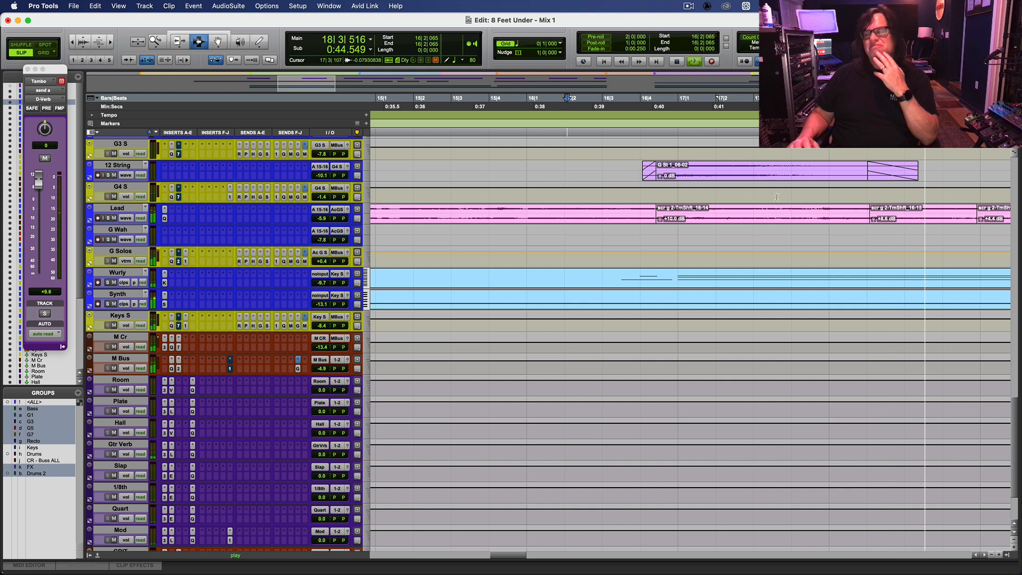
Crossfade the split in the Lead clip from 18|1|950 to 18|2|104.
left_click_drag(873, 223, 870, 219)
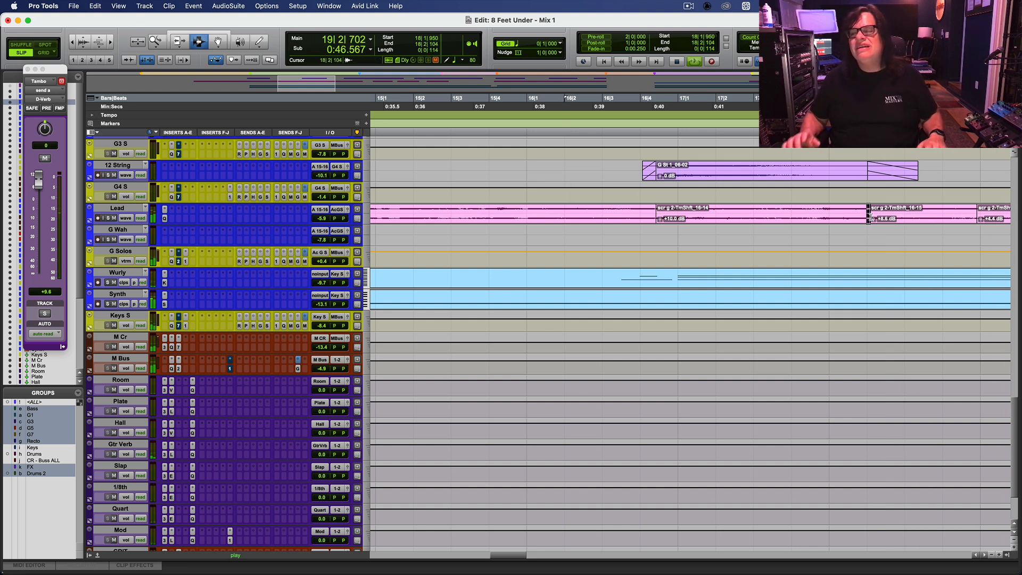
key("super+f")
key("Return")
key("super+bracketleft")
key("super+bracketleft")
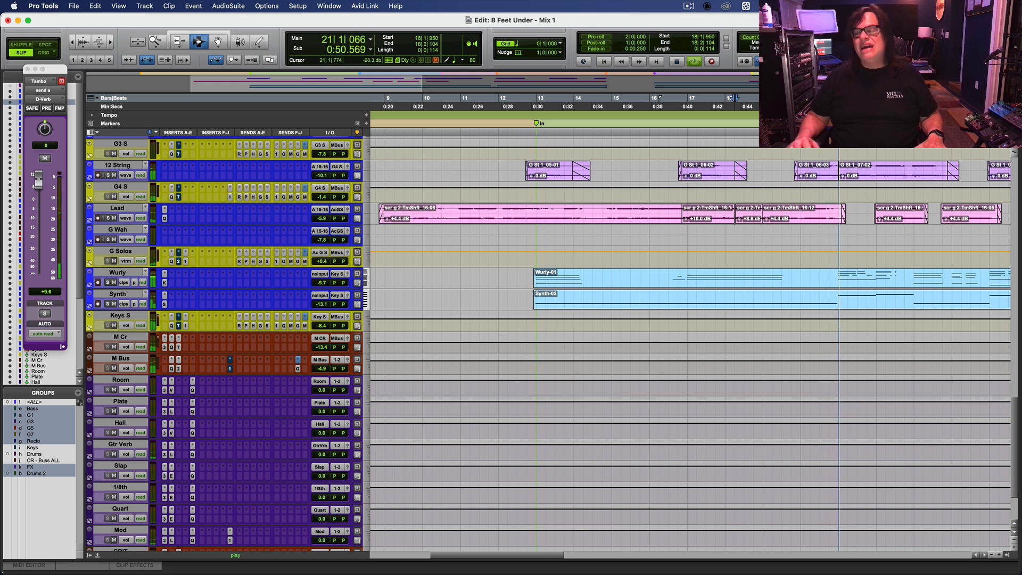
Raise the Wurly fader to -6.8 dB and the Keys S fader to -7.5 dB in the mixer during playback.
key("super+equal")
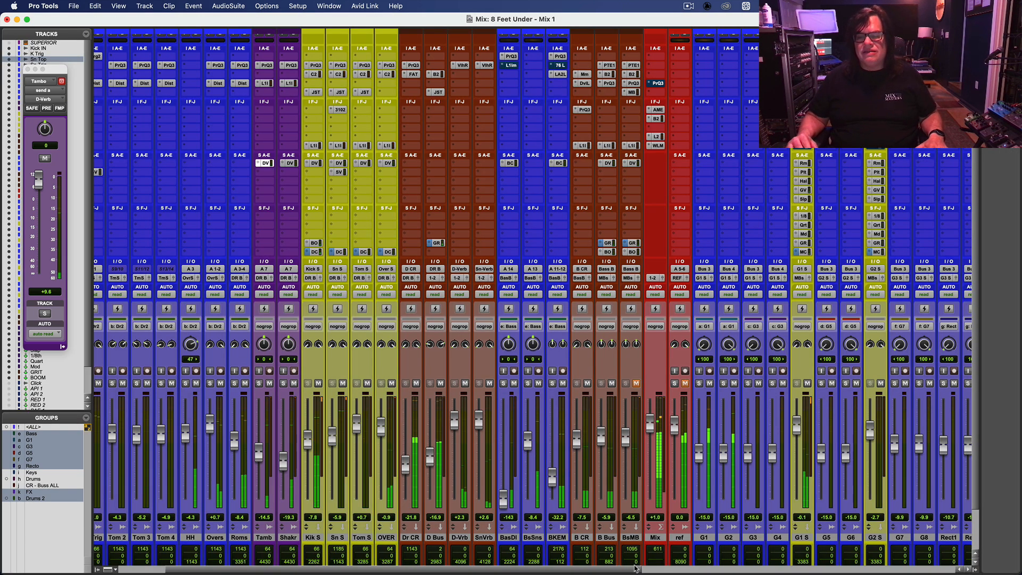
scroll(635, 565, "right", 15)
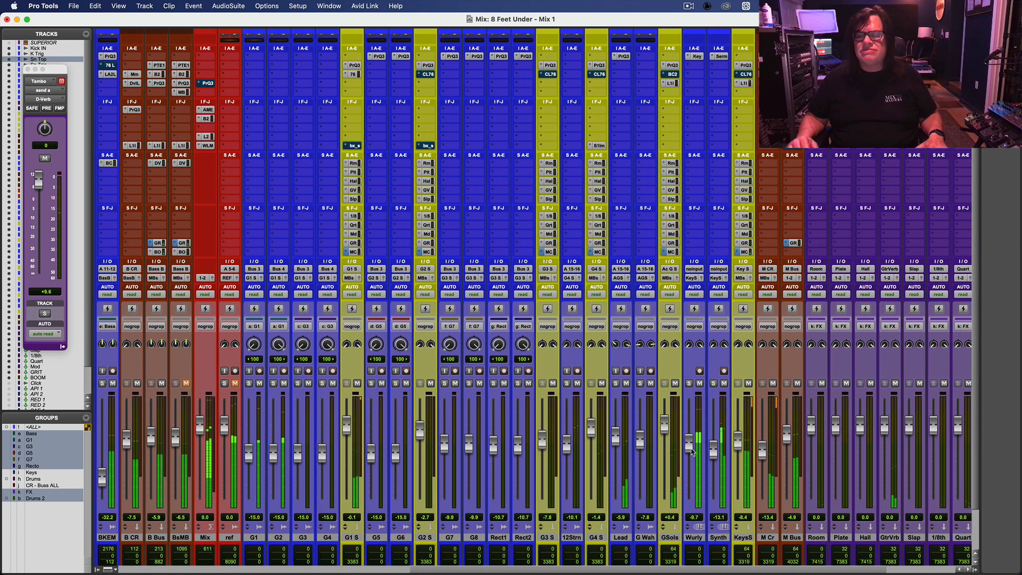
left_click_drag(692, 451, 693, 445)
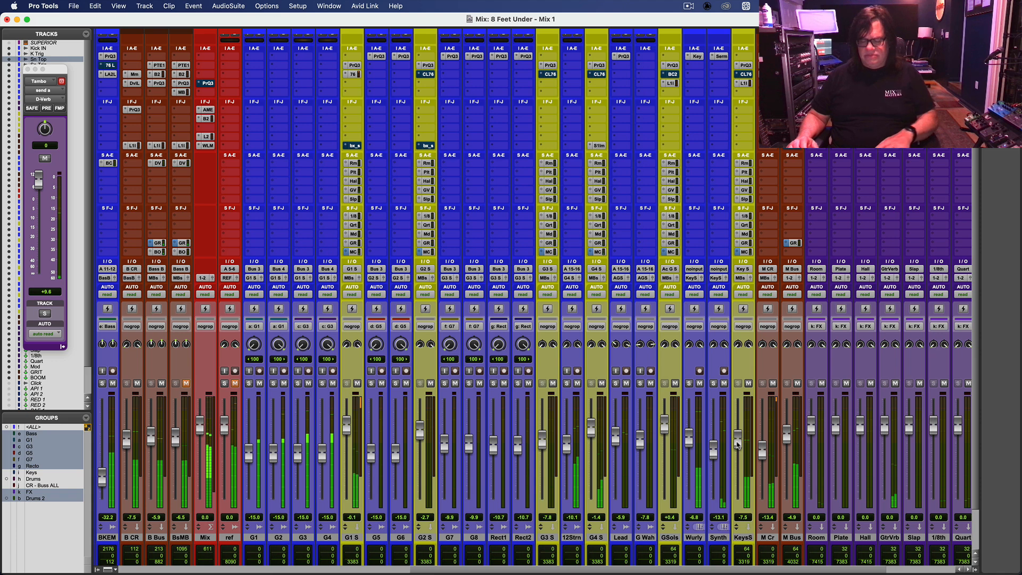
key("super+equal")
key("space")
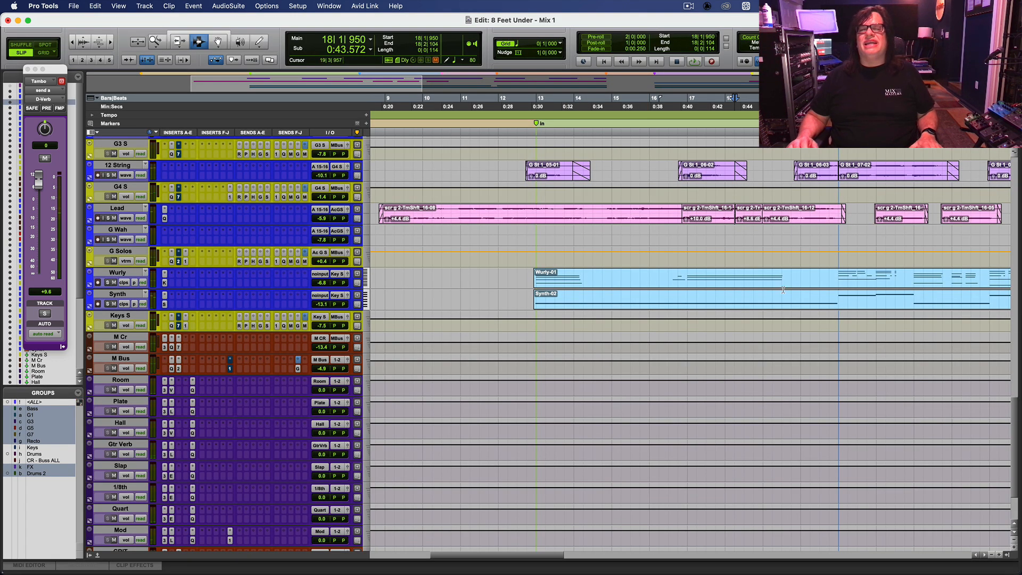
Play from 19|4|758 and lower the Wurly fader to -7.3 dB in the mixer during playback.
left_click(834, 256)
key("space")
key("super+bracketleft")
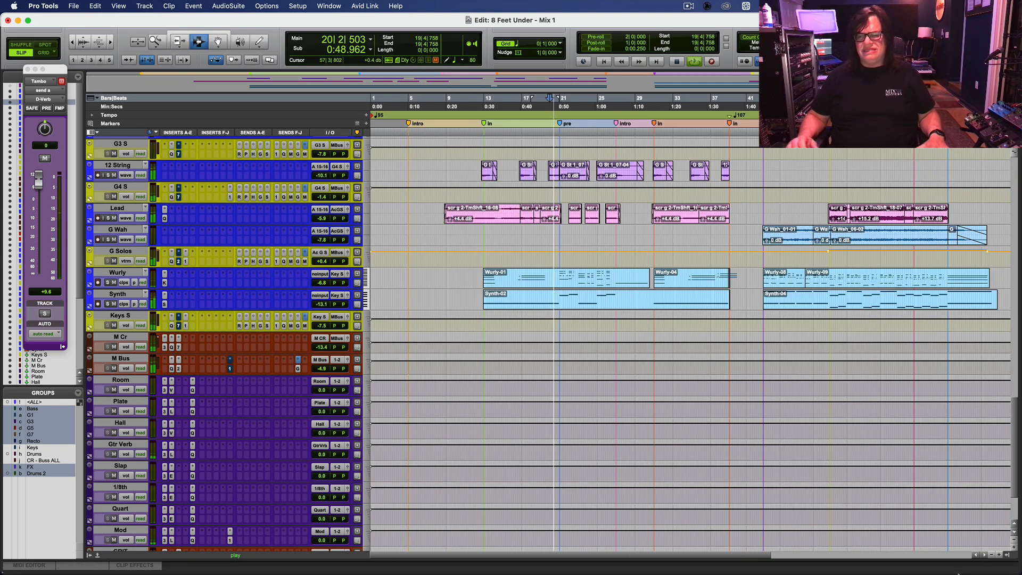
key("super+equal")
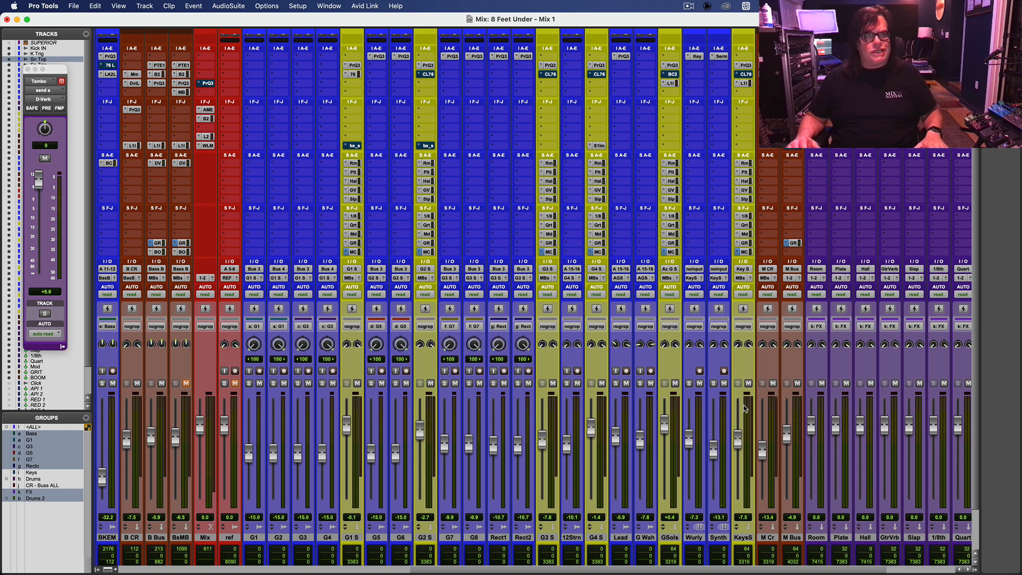
key("super+equal")
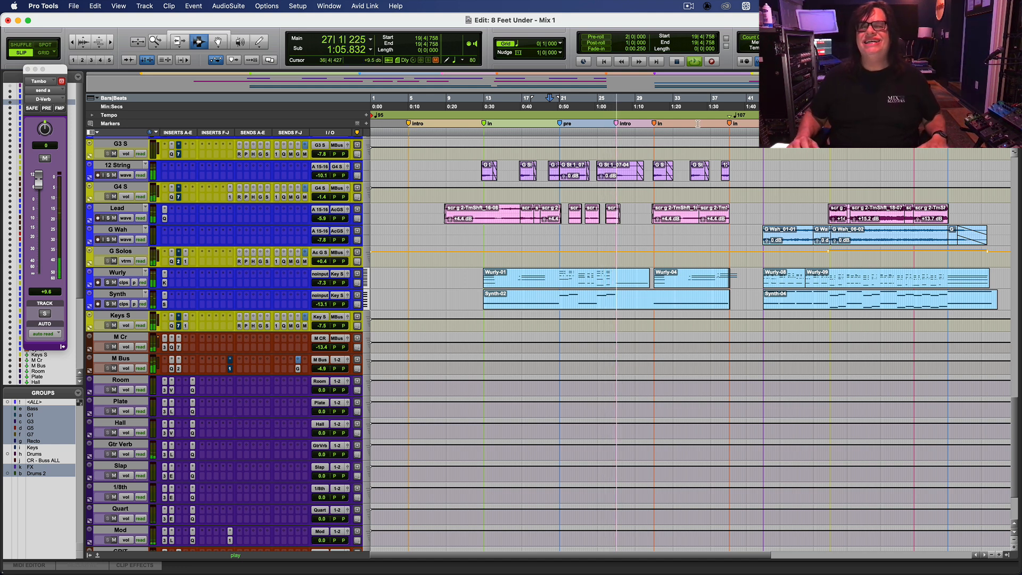
Place the edit cursor at 38|3|400, show the mute automation on the B Bus track, and stop playback.
left_click(727, 194)
key("t")
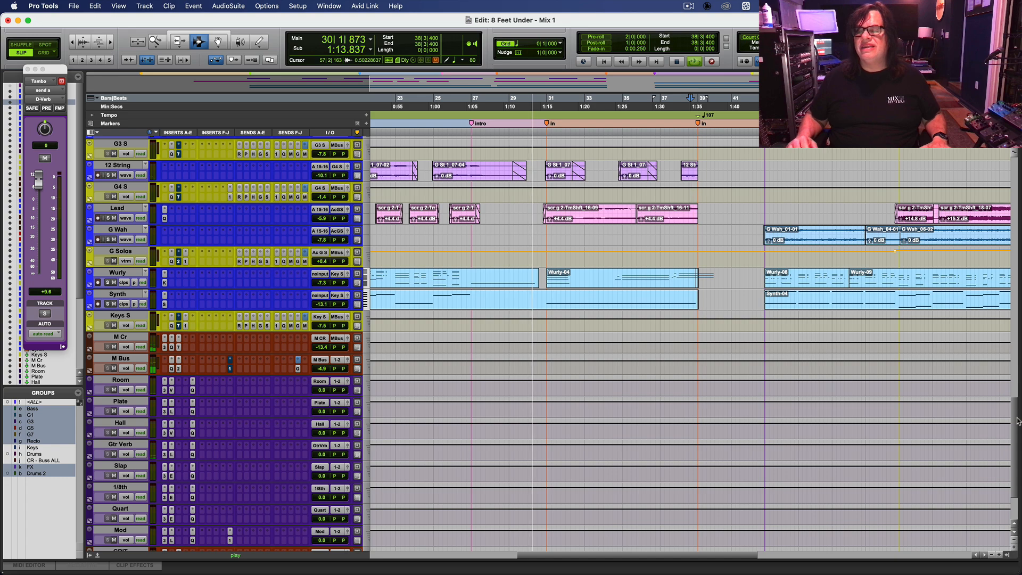
left_click_drag(1019, 420, 1019, 262)
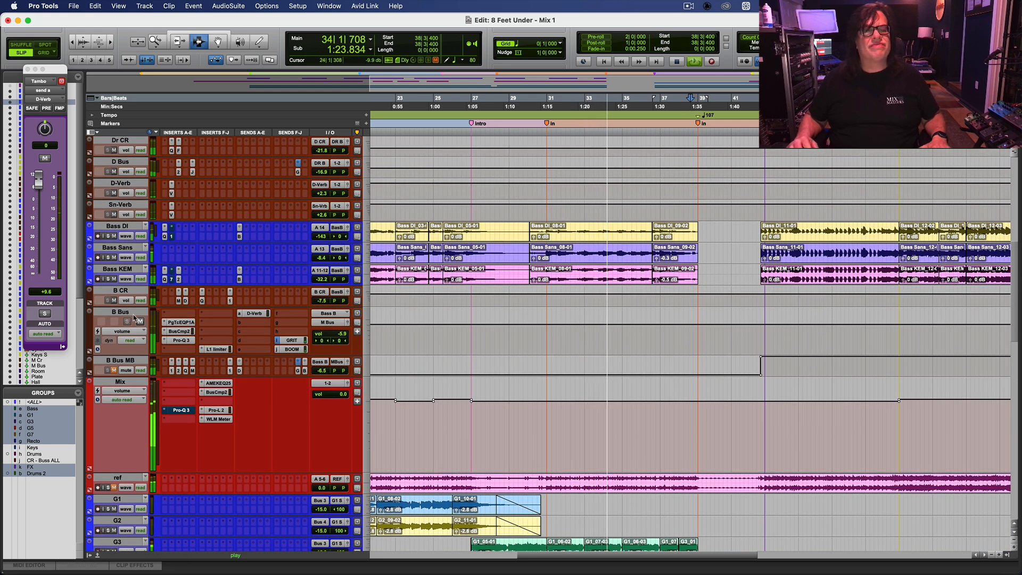
left_click(123, 331)
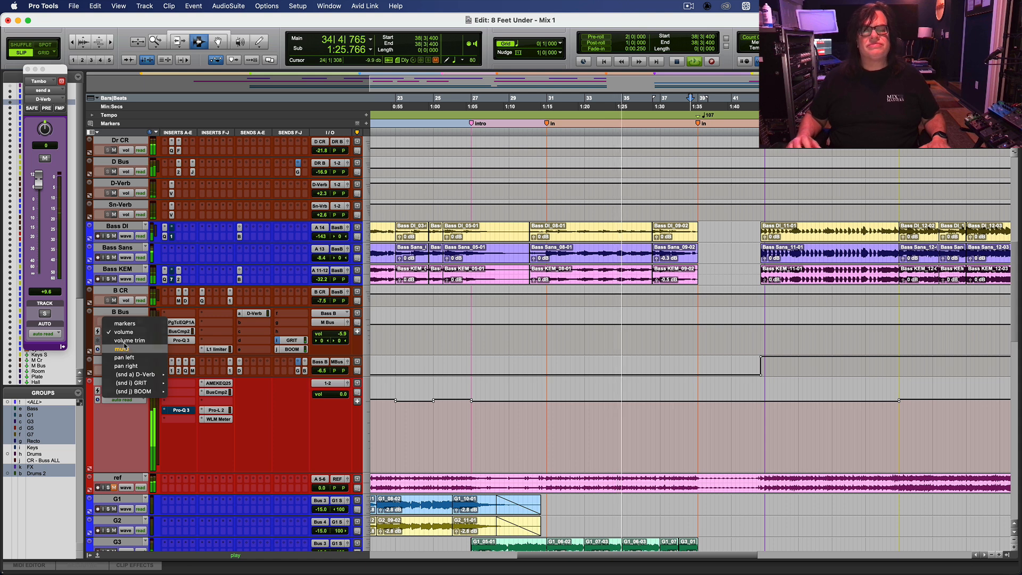
left_click(125, 348)
key("space")
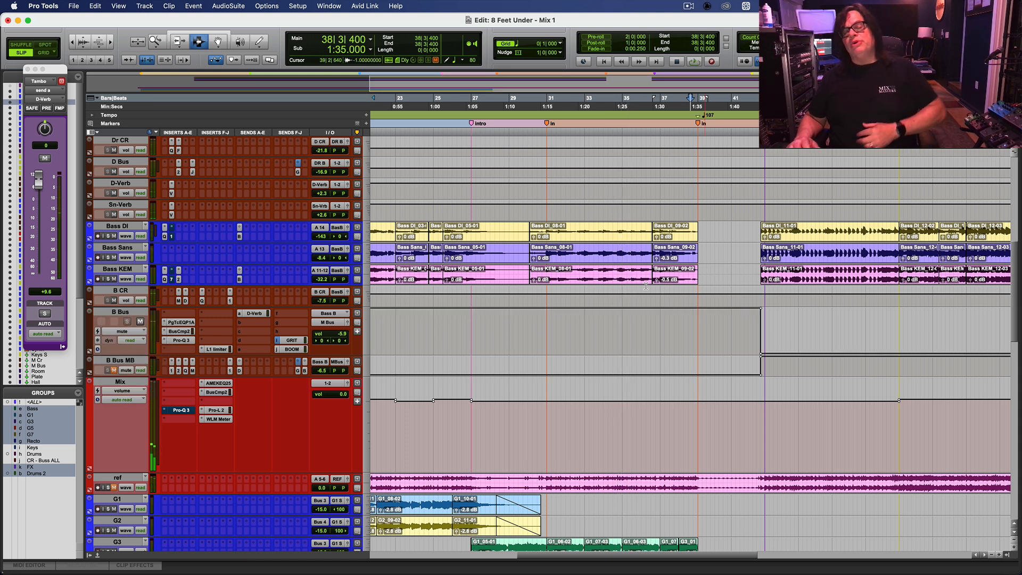
Set the B Bus MB track height to medium.
left_click(90, 361)
mouse_move(127, 345)
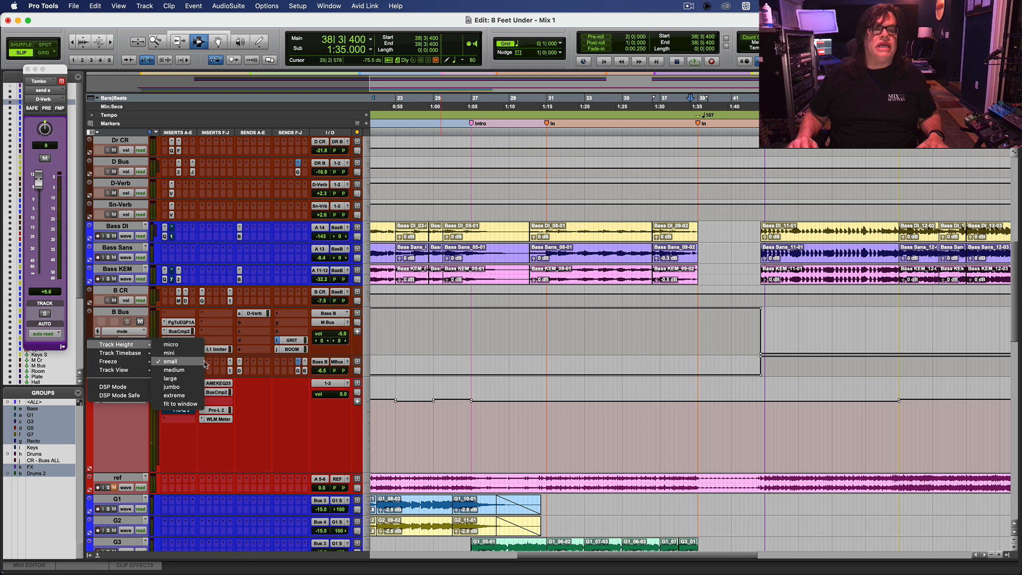
left_click(201, 372)
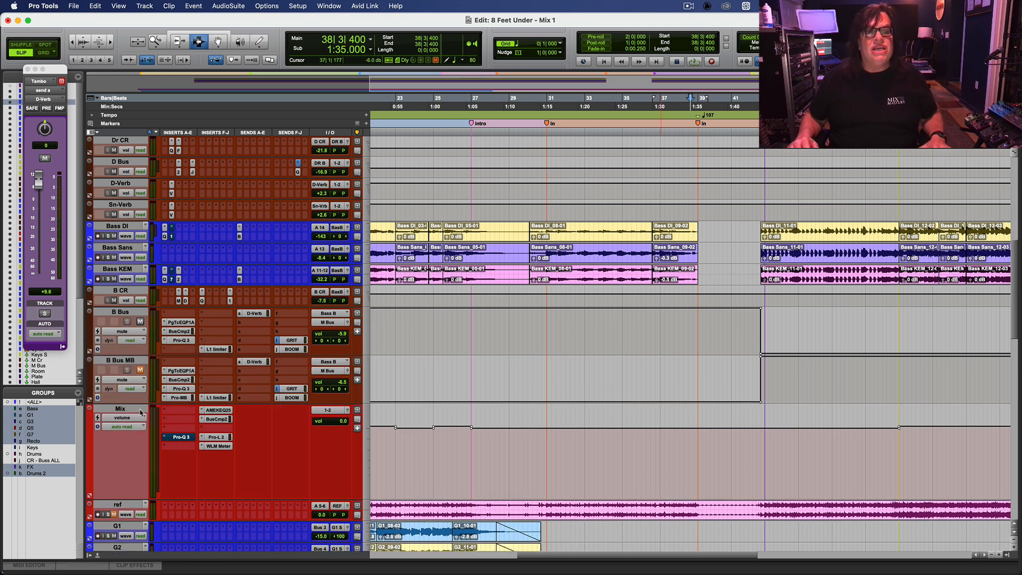
Open the Pro-MB plug-in on B Bus MB and check which of its parameters are enabled for automation.
left_click(180, 400)
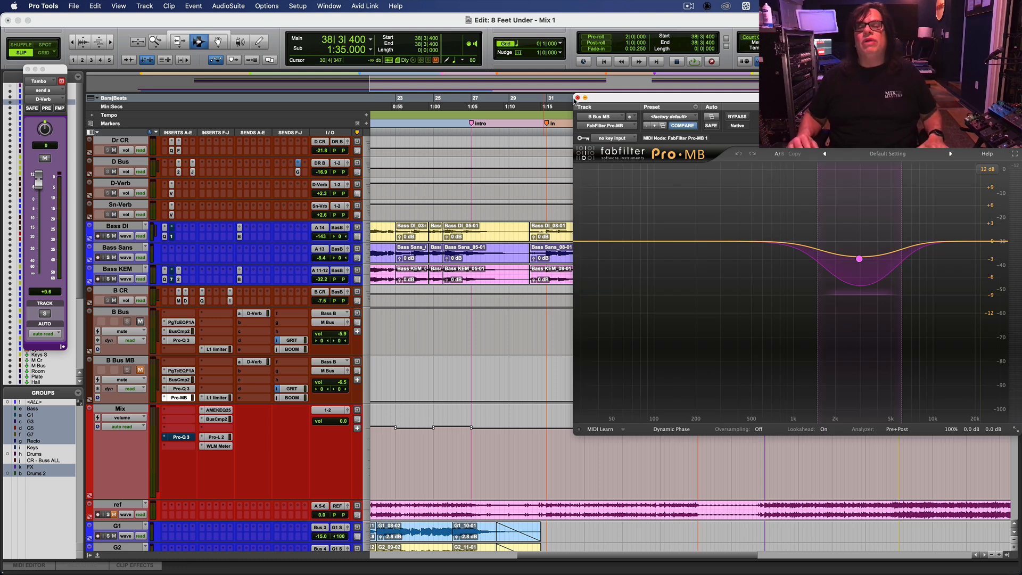
left_click(712, 117)
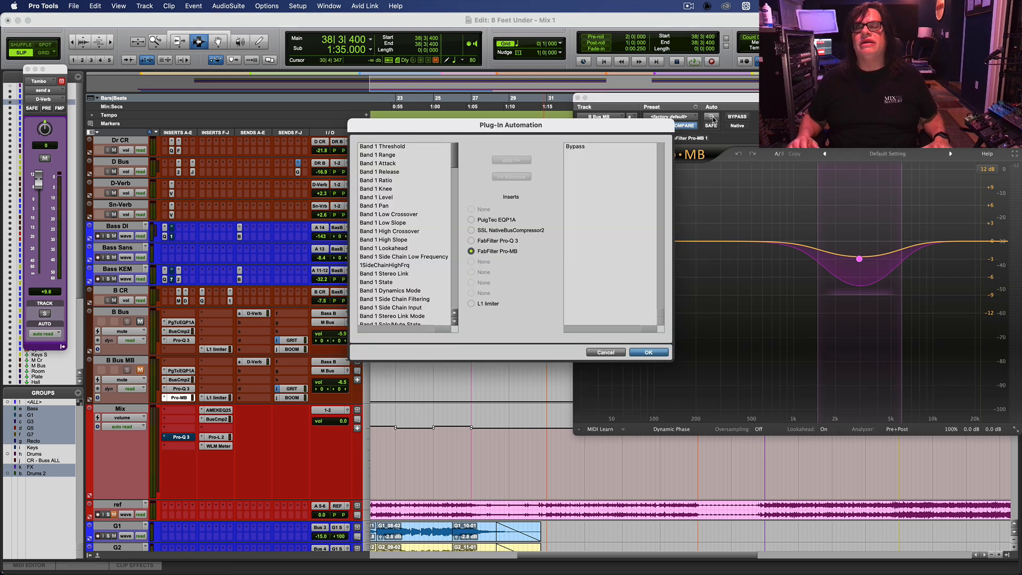
left_click(658, 355)
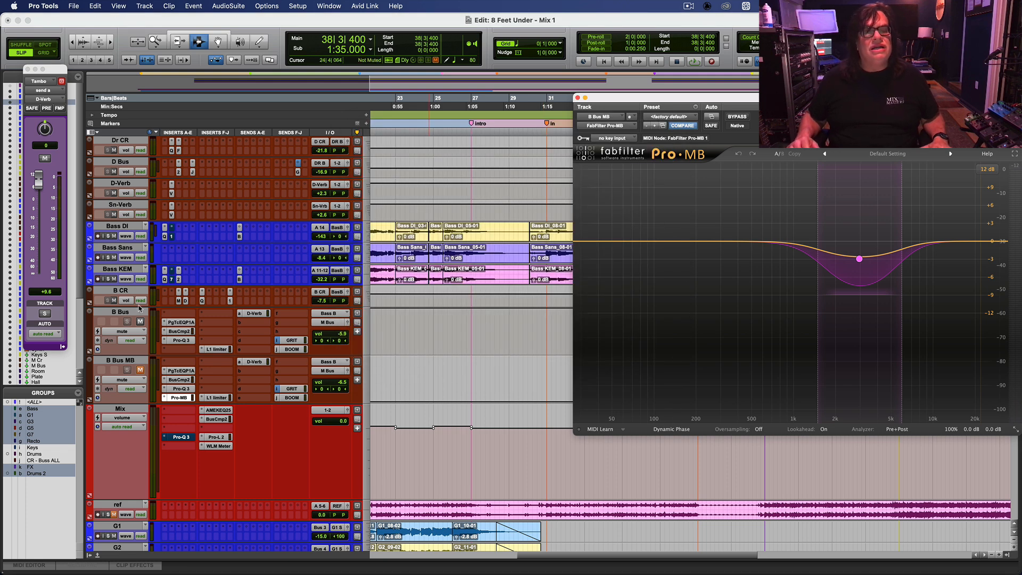
Show the Pro-MB bypass automation on the B Bus MB track across the whole song.
left_click(126, 381)
mouse_move(134, 434)
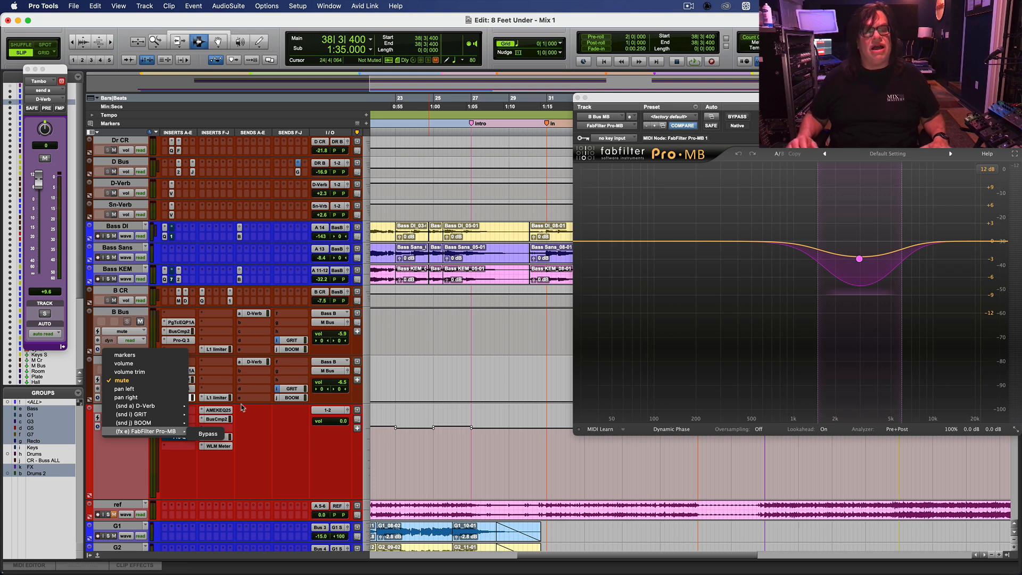
left_click(209, 434)
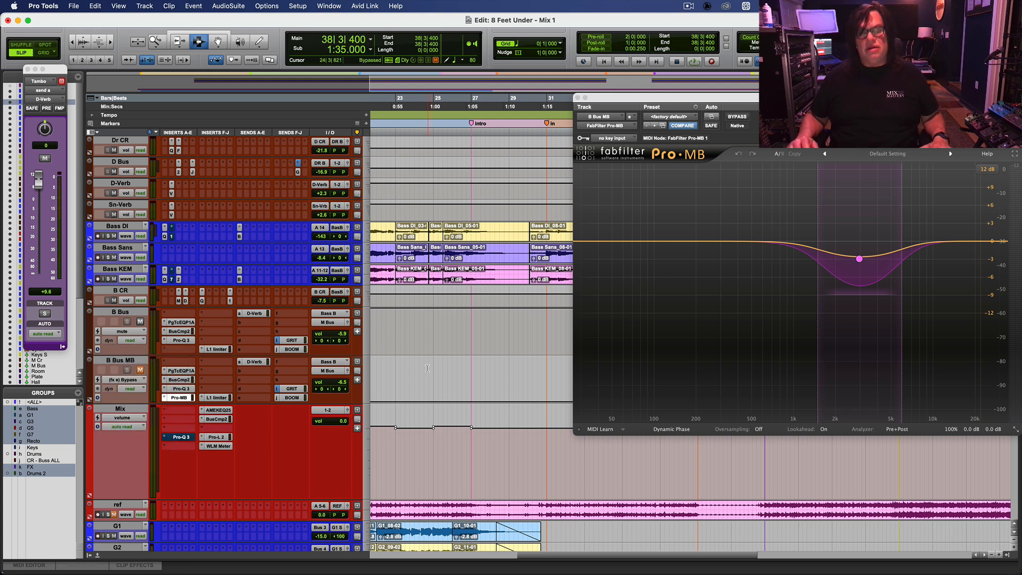
key("r")
key("r")
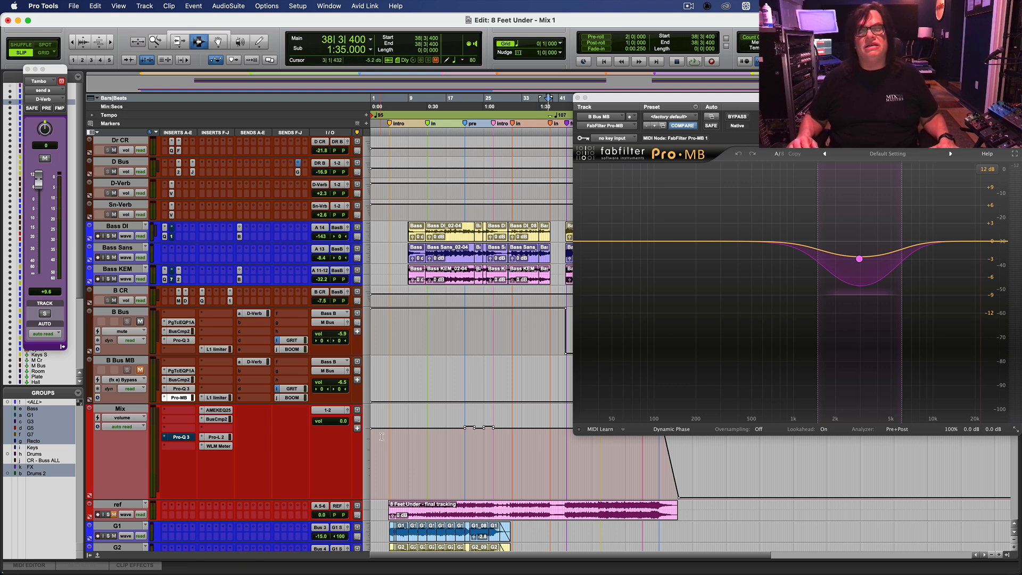
Switch the B Bus MB track back to its mute automation and play briefly from 15|1|187.
left_click(125, 382)
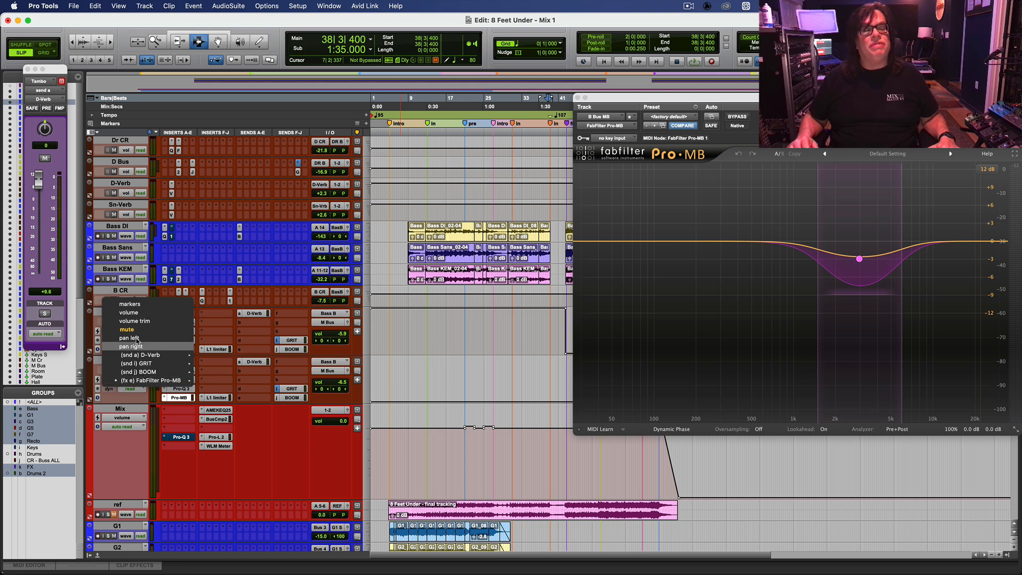
left_click(138, 330)
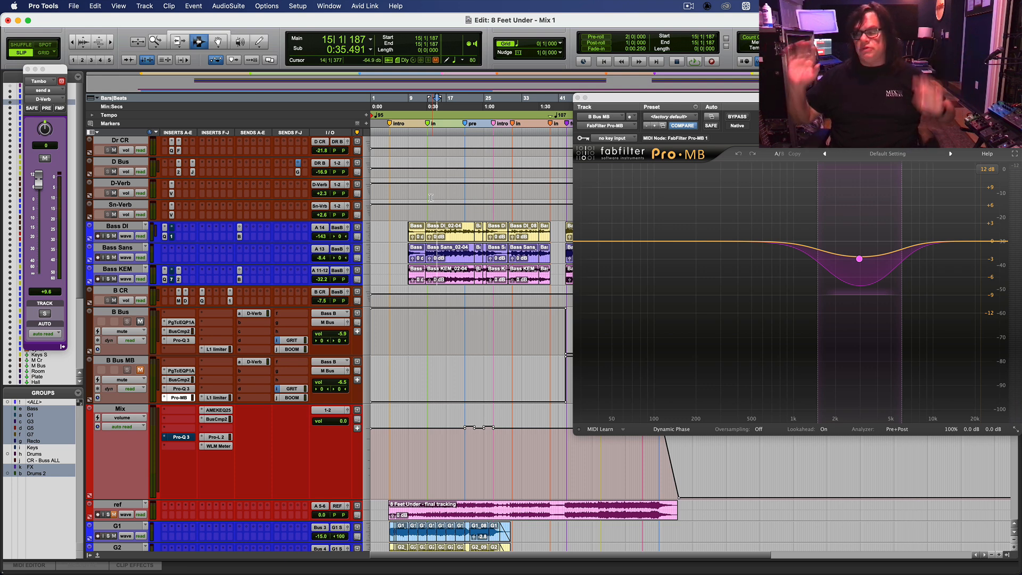
key("space")
key("space")
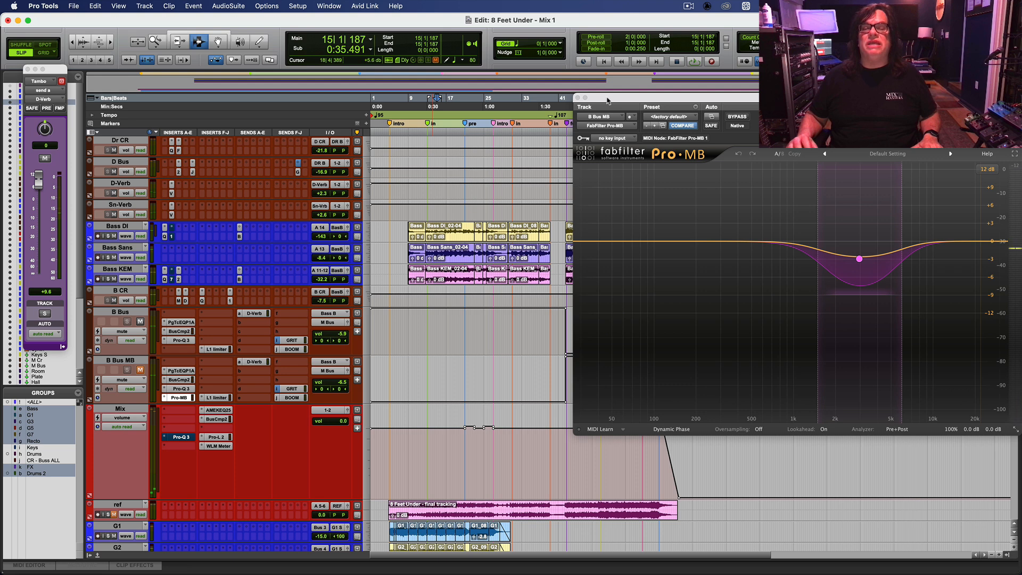
Move the Pro-MB window aside and highlight the stretches before the funky marker in the B Bus and B Bus MB mute automation.
left_click_drag(608, 101, 769, 84)
left_click_drag(427, 332, 541, 338)
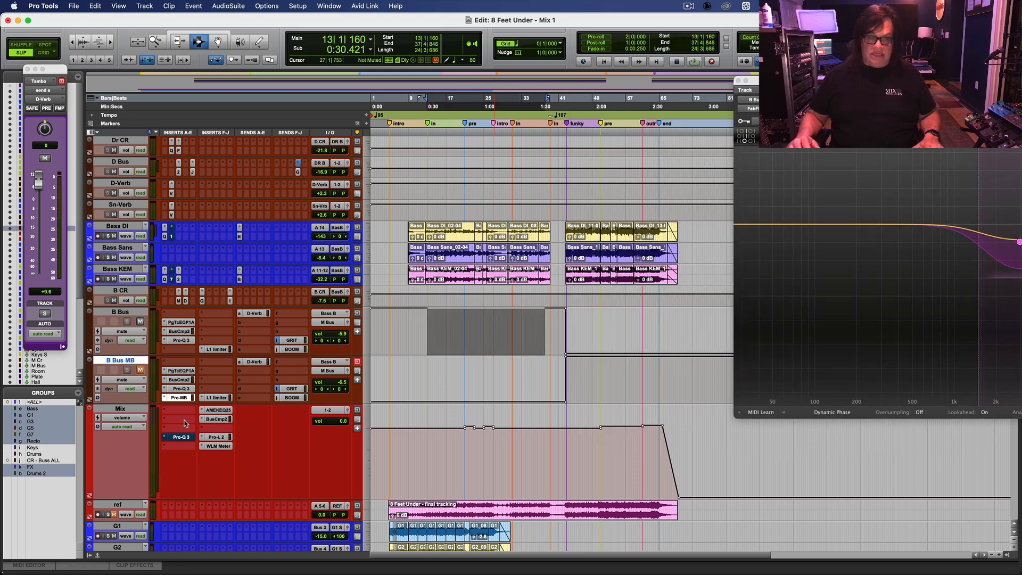
left_click_drag(426, 385, 554, 404)
left_click_drag(421, 320, 526, 335)
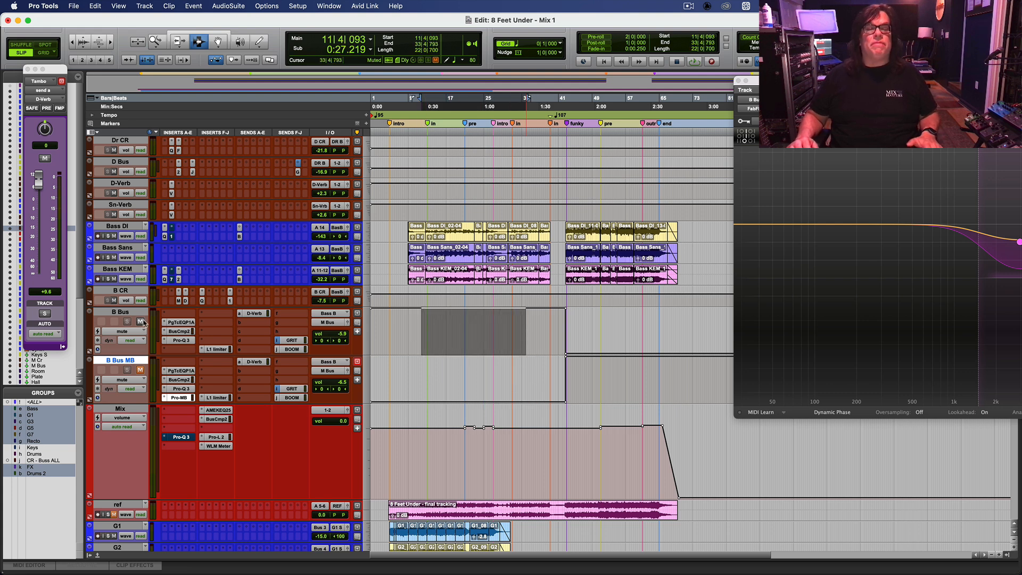
Listen to the bass from 11|4|093 and again from 23|1|294, and stop playback.
left_click(141, 322)
key("space")
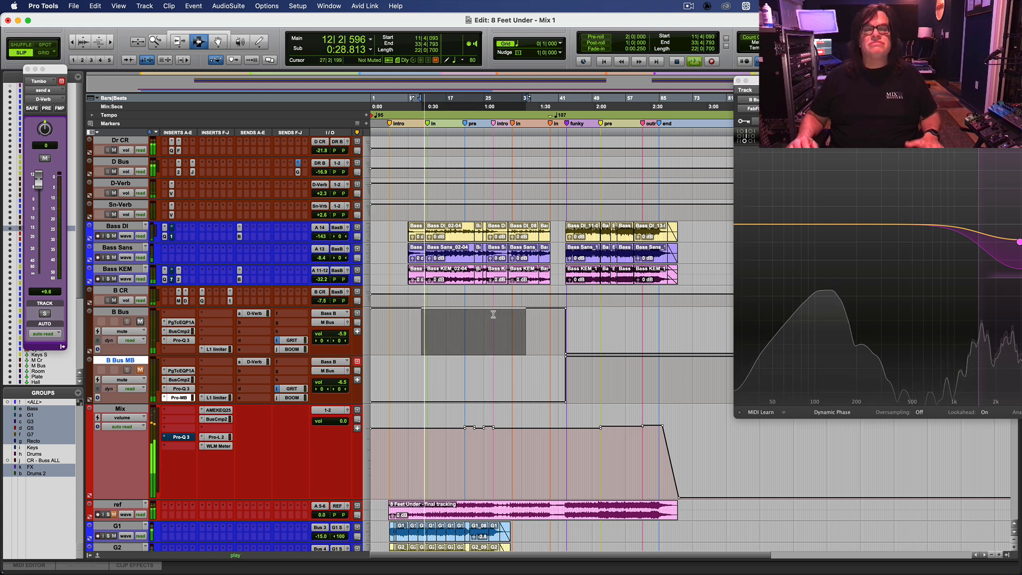
left_click(475, 312)
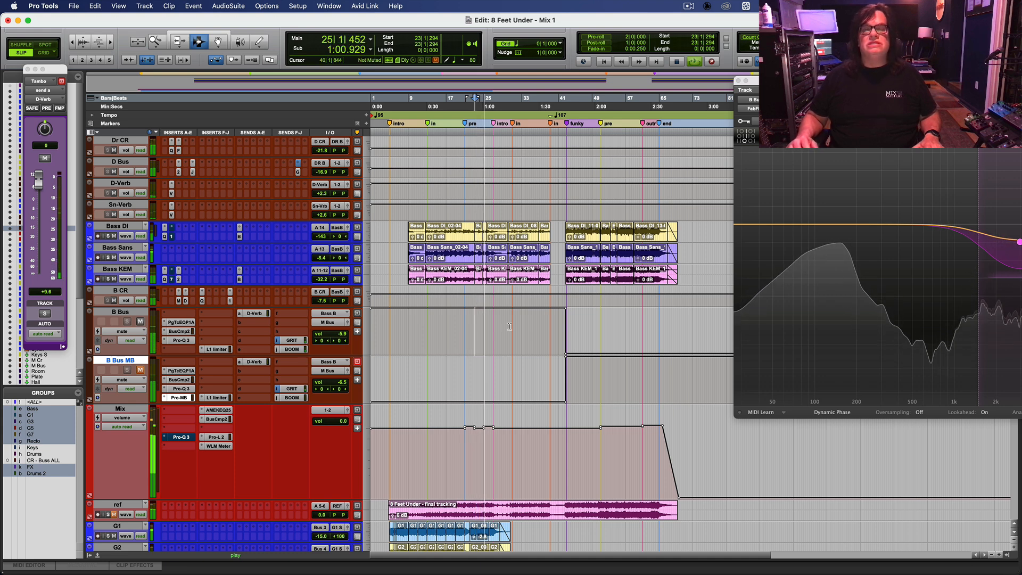
key("space")
Select the mute changeover just before the funky marker on B Bus, and then on B Bus MB from 42|1|245.
left_click(566, 346)
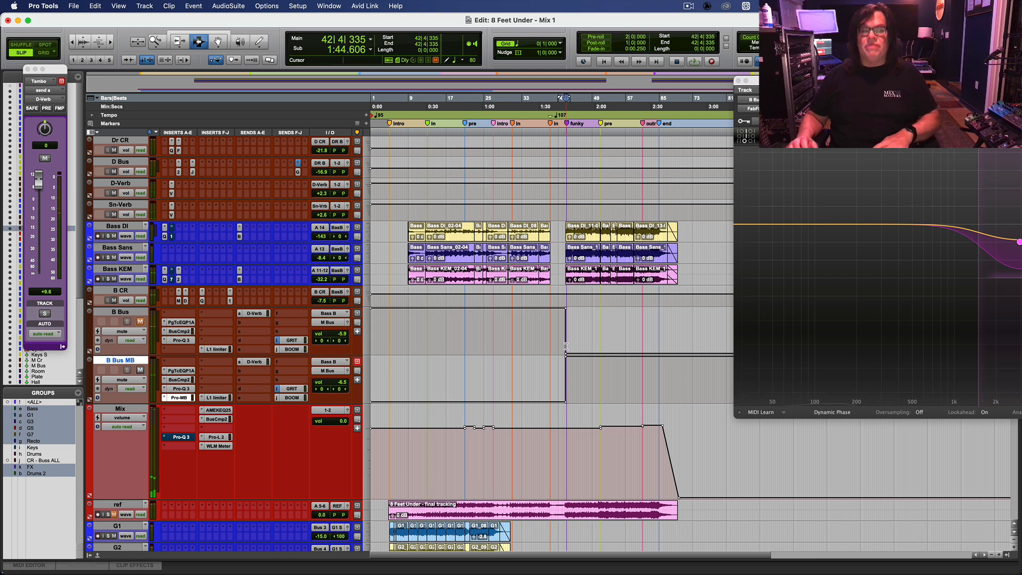
key("t")
key("t")
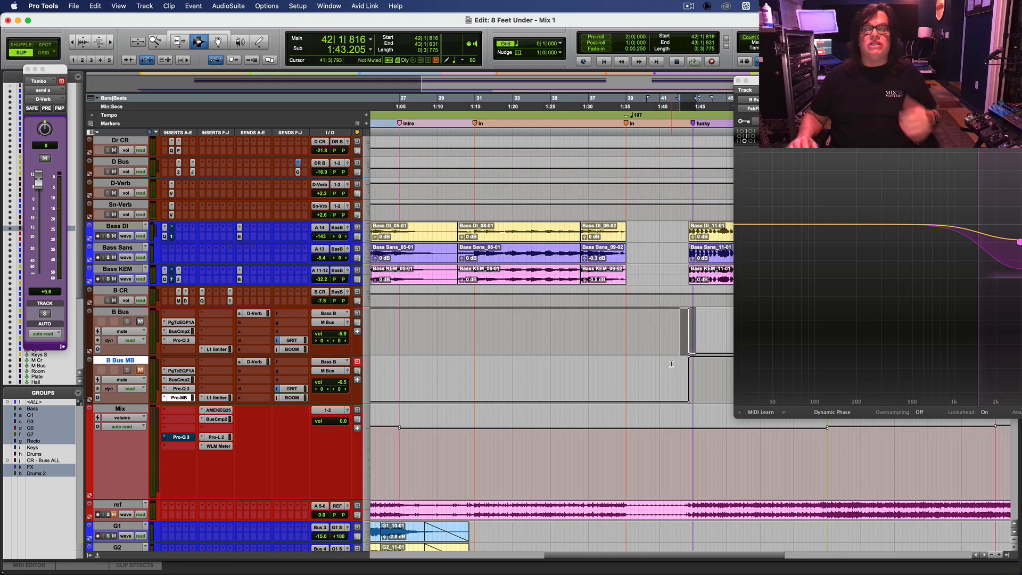
left_click_drag(678, 383, 690, 387)
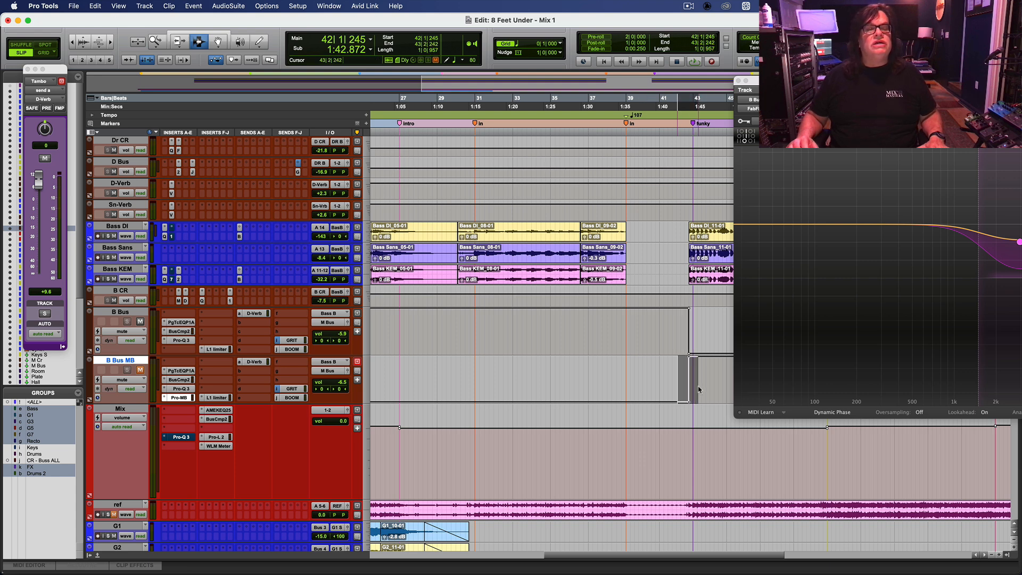
left_click(124, 332)
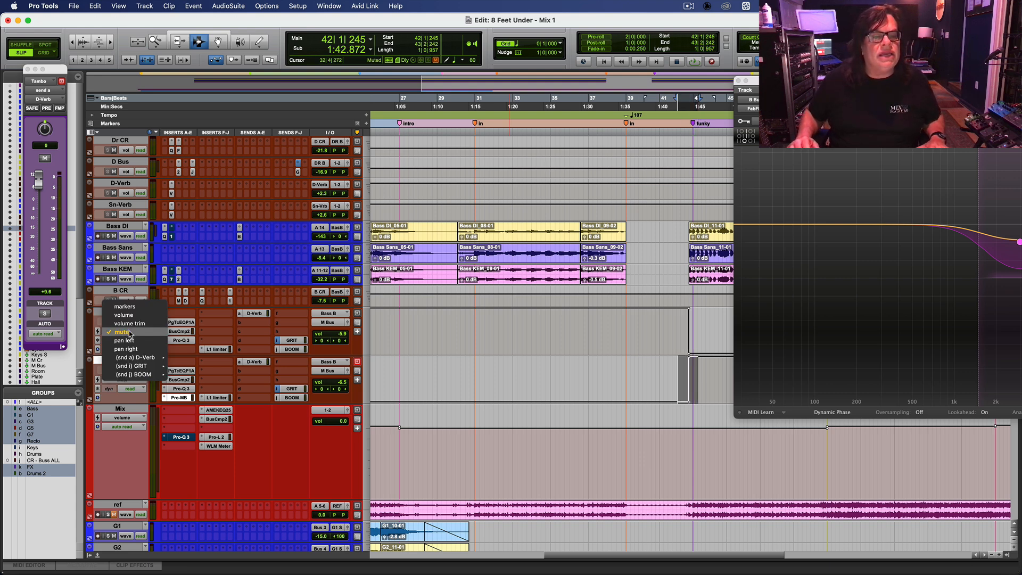
left_click(89, 301)
left_click(121, 380)
mouse_move(135, 433)
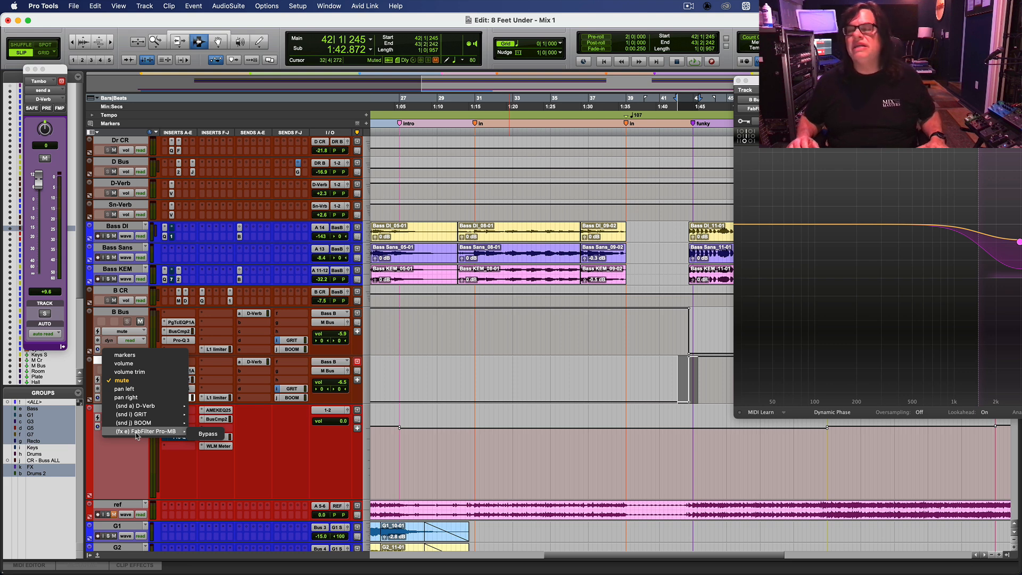
left_click(112, 471)
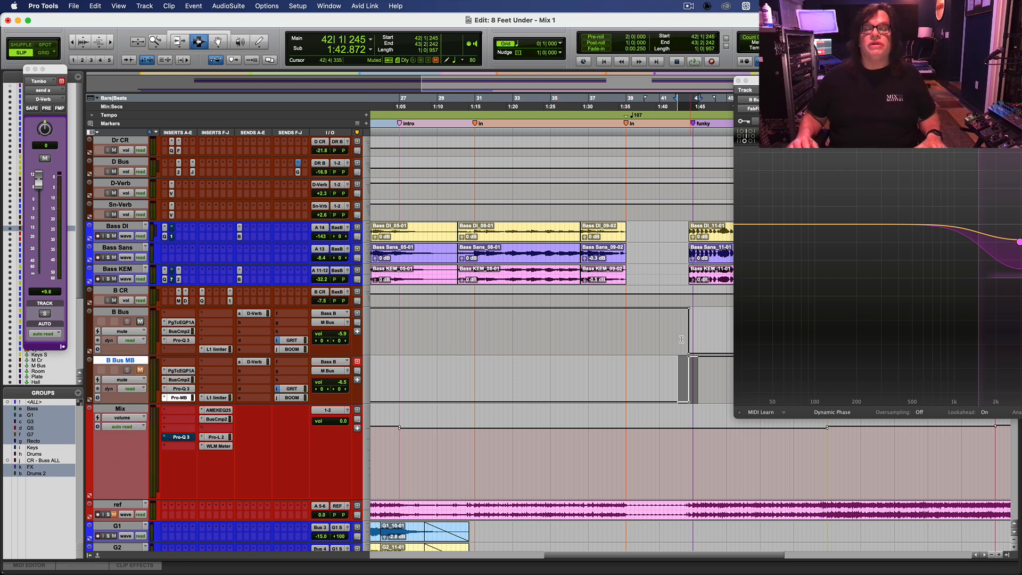
Highlight the B Bus mute changeover from 38|4|251, and play from 37|4|644 with the B Bus track selected.
left_click_drag(623, 321, 711, 321)
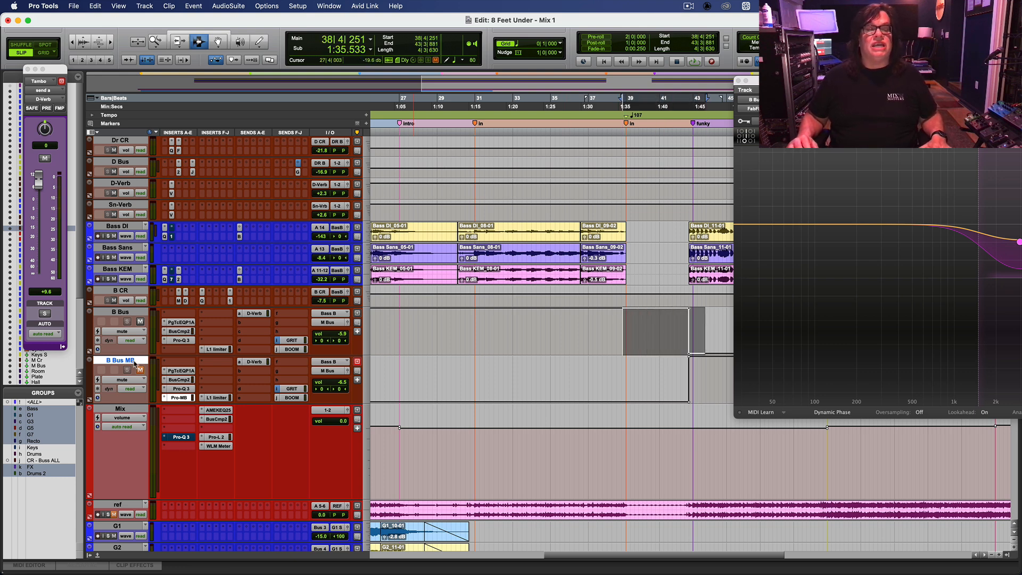
left_click(605, 328)
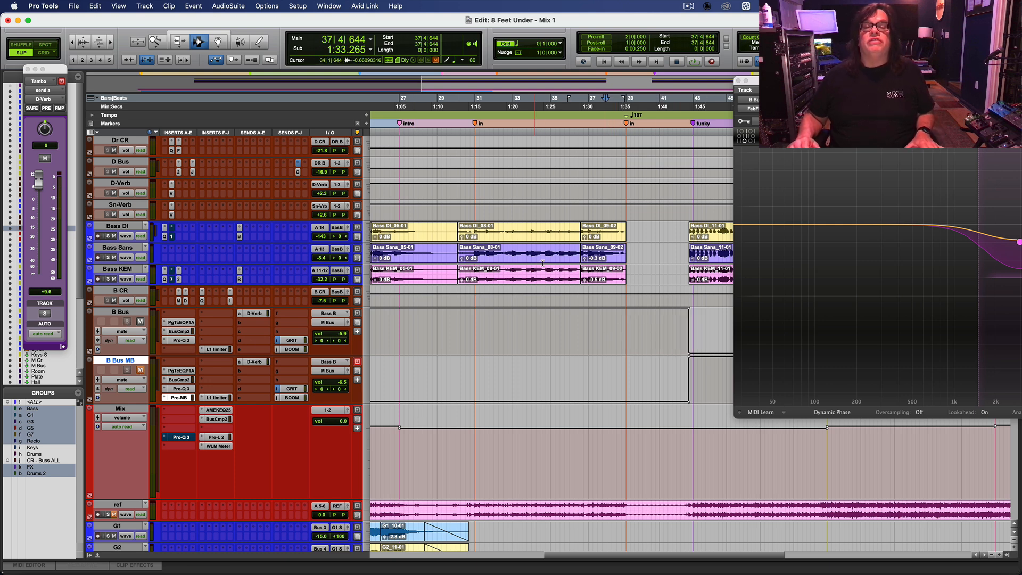
left_click(137, 314)
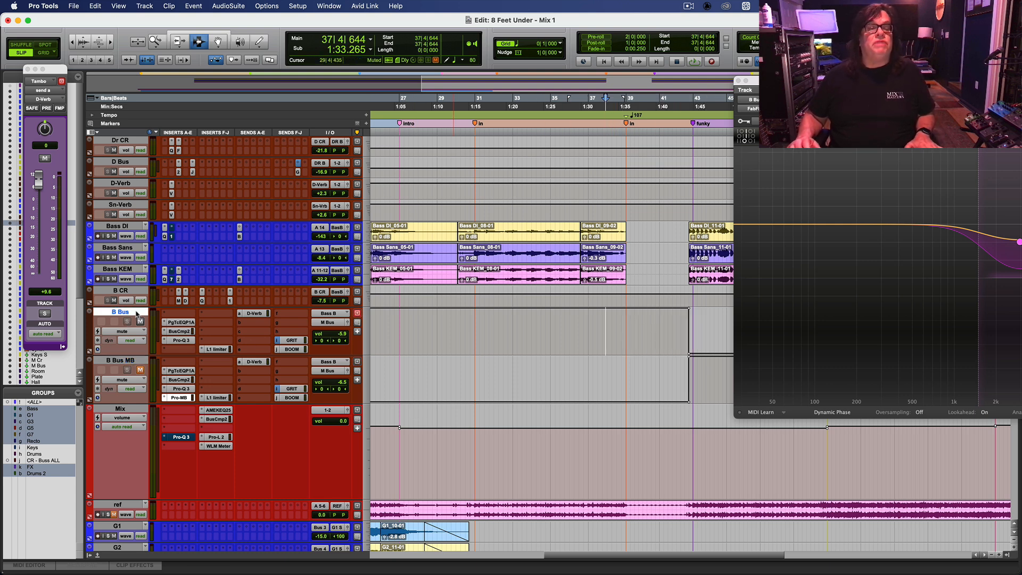
key("space")
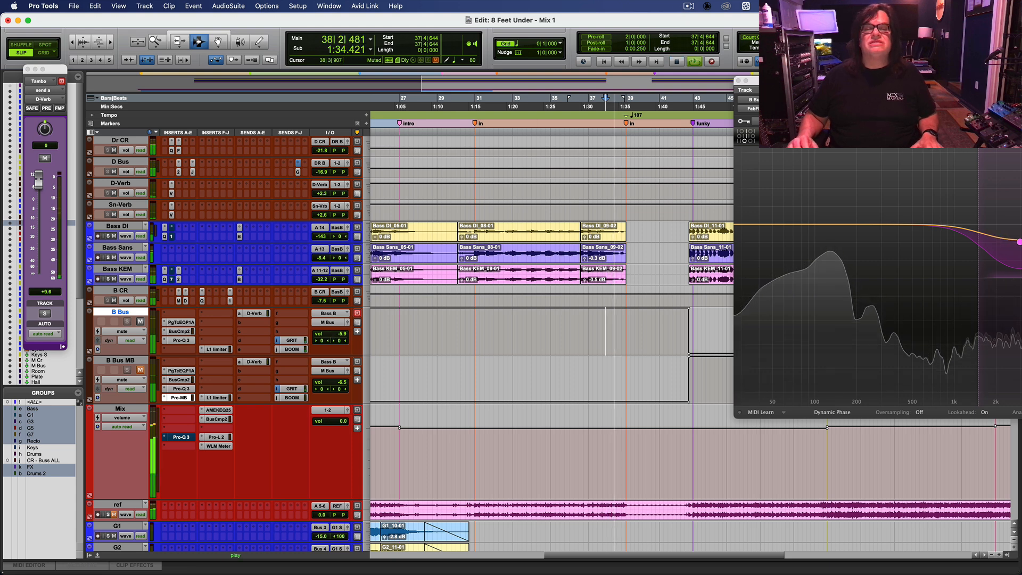
Select the B Bus MB track during playback and reposition the Pro-MB window to view its full analyzer.
left_click_drag(784, 80, 940, 199)
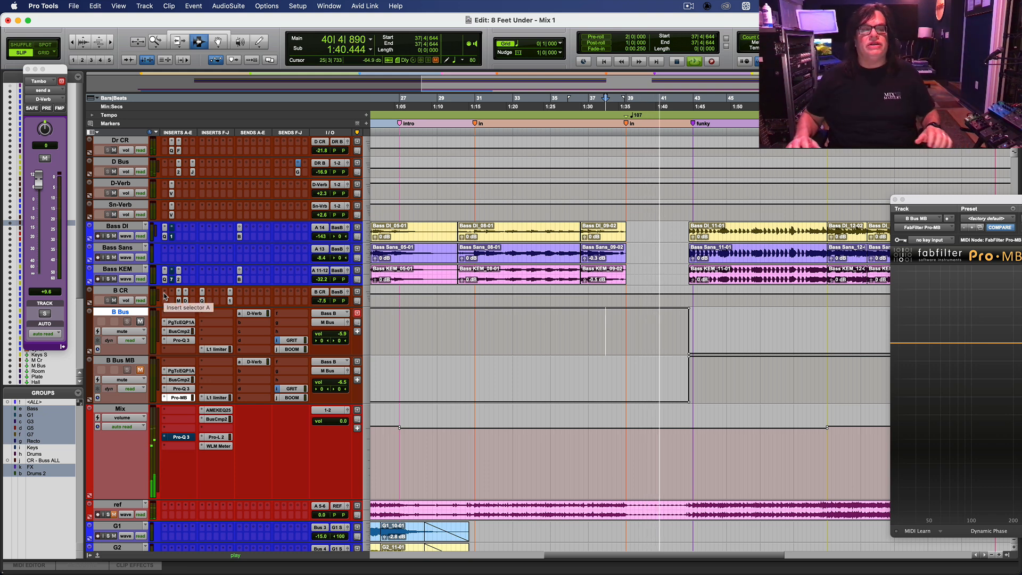
left_click(128, 361)
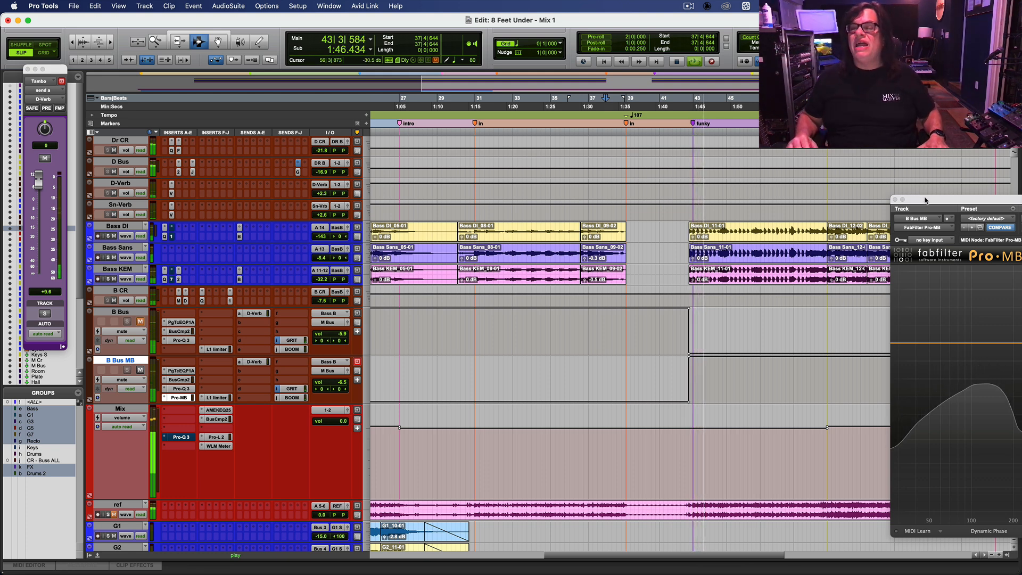
left_click_drag(925, 202, 152, 103)
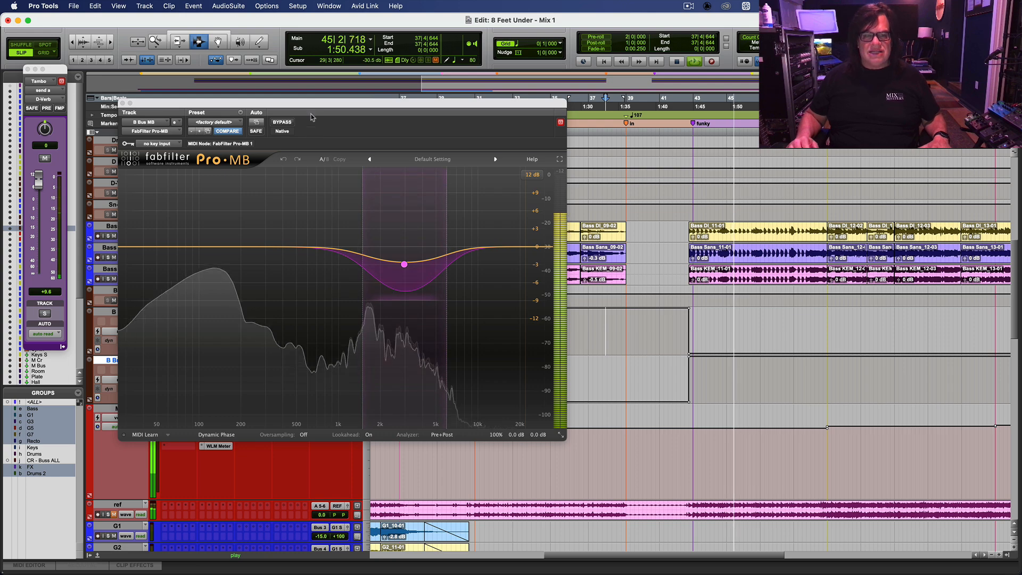
Move the Pro-MB window clear of the bass buses and review the guitar tracks through the funky and pre sections during playback.
left_click_drag(307, 100, 355, 411)
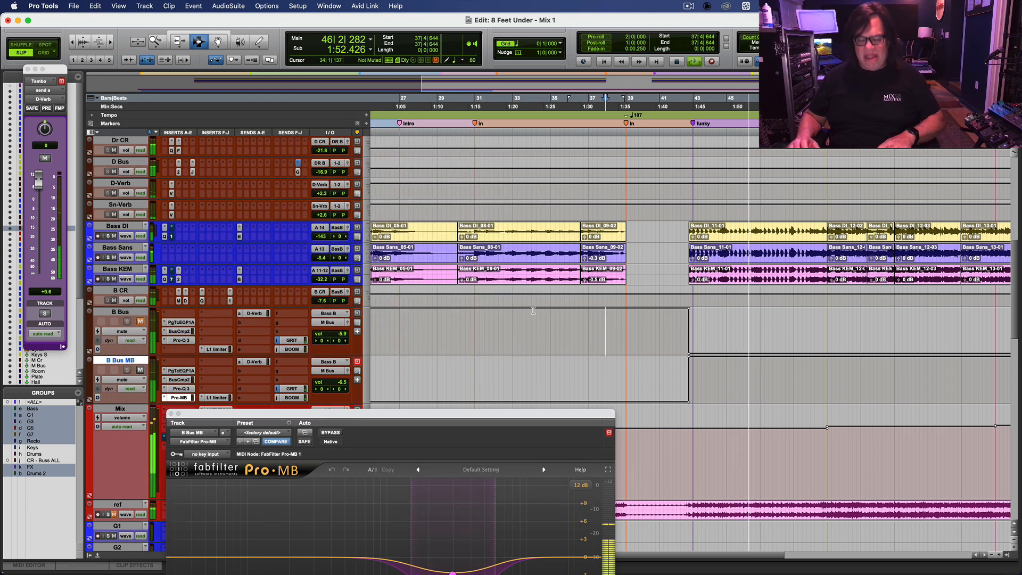
key("super+bracketleft")
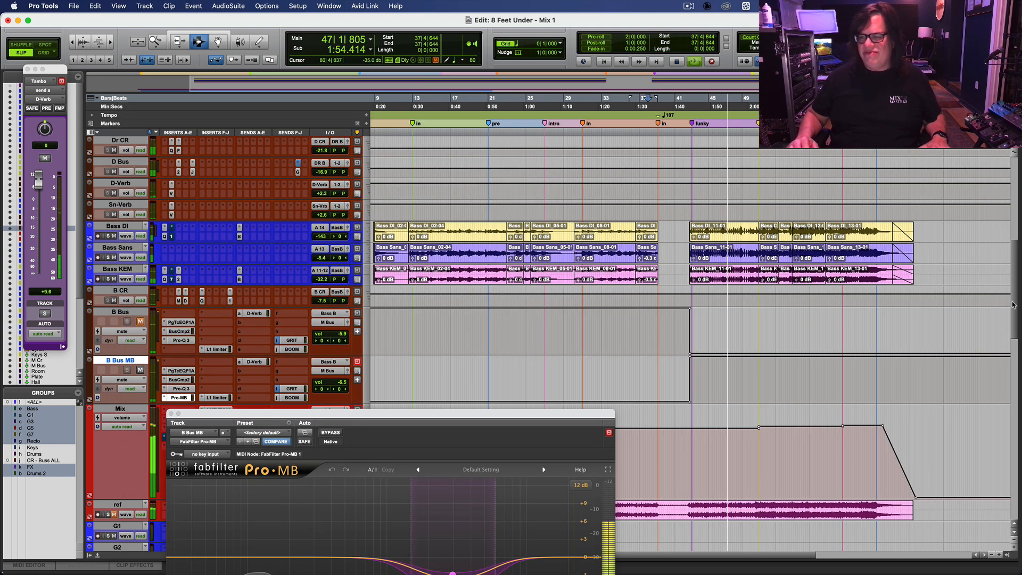
scroll(1015, 302, "down", 15)
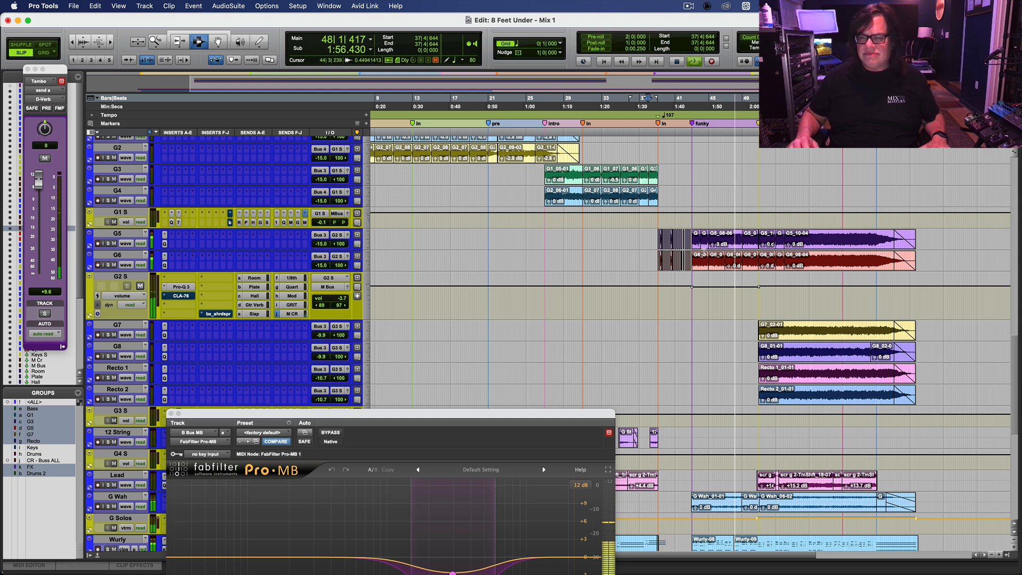
key("super+bracketright")
key("super+bracketright")
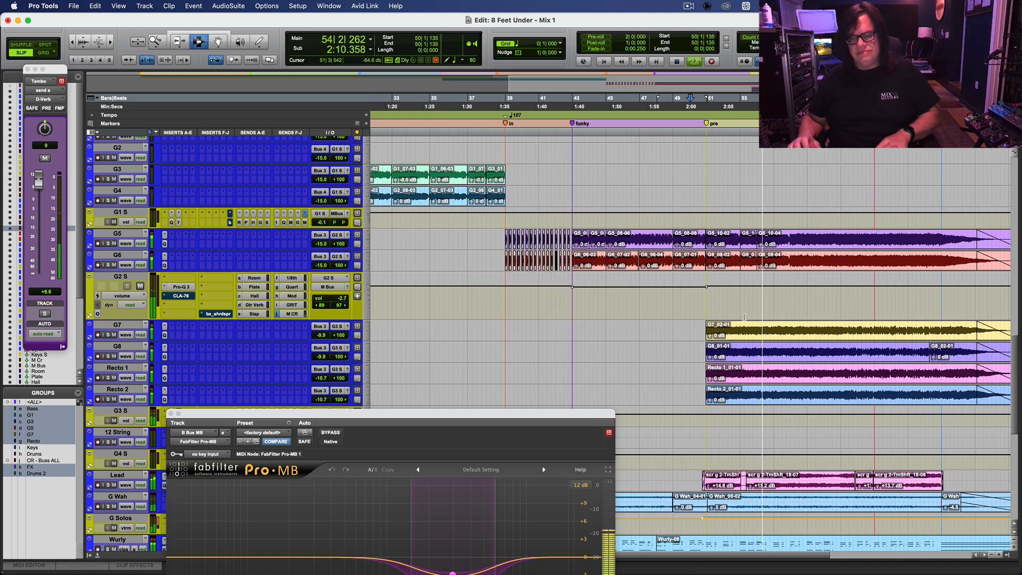
Reposition the Pro-MB window to show its full analyzer for B Bus MB, and close it.
key("super+bracketleft")
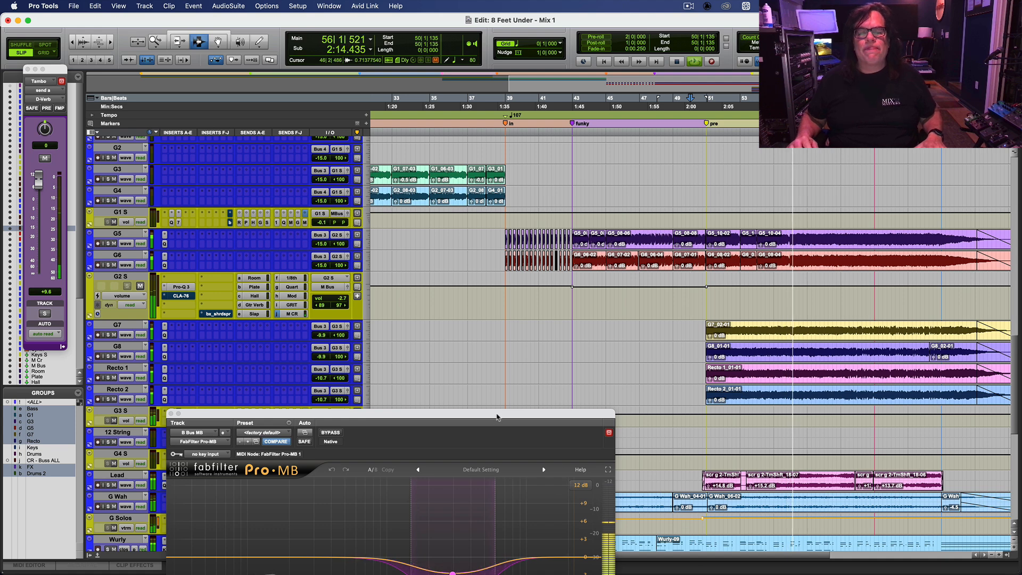
left_click_drag(498, 415, 386, 313)
left_click_drag(323, 311, 308, 179)
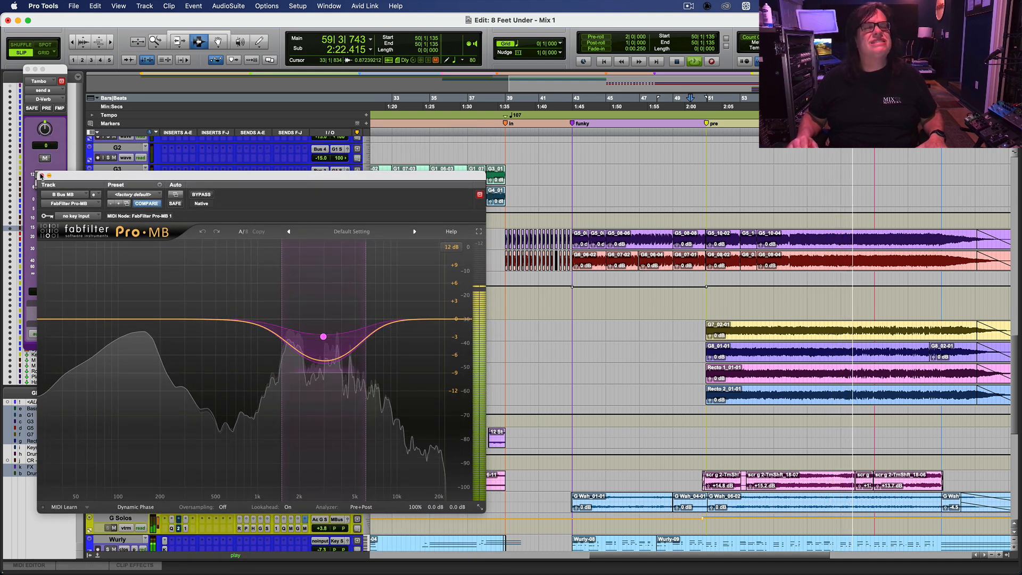
left_click(41, 176)
Check the channel levels in the mixer, and look over the guitar, keys and effects tracks in the edit view.
key("super+equal")
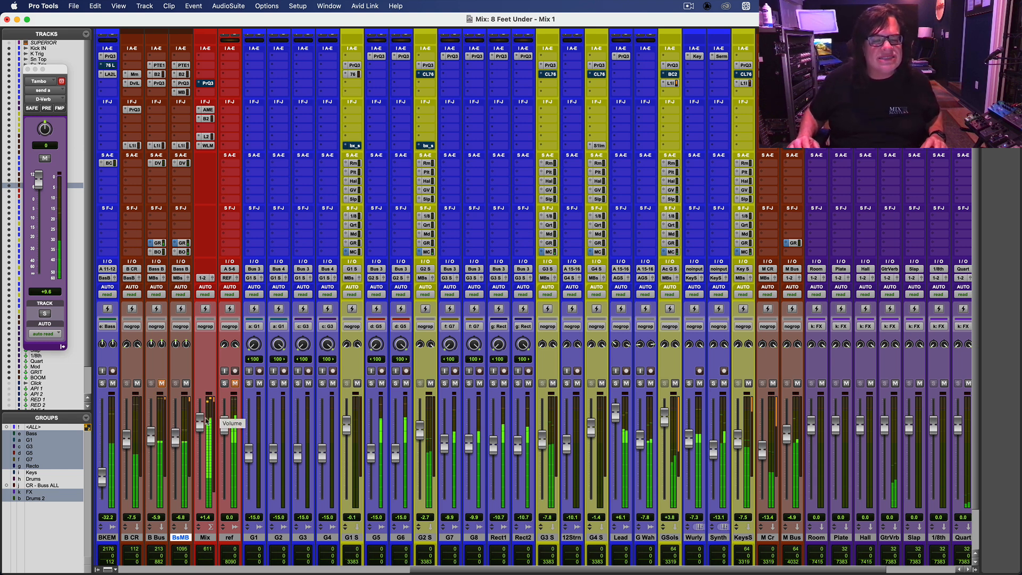
key("super+equal")
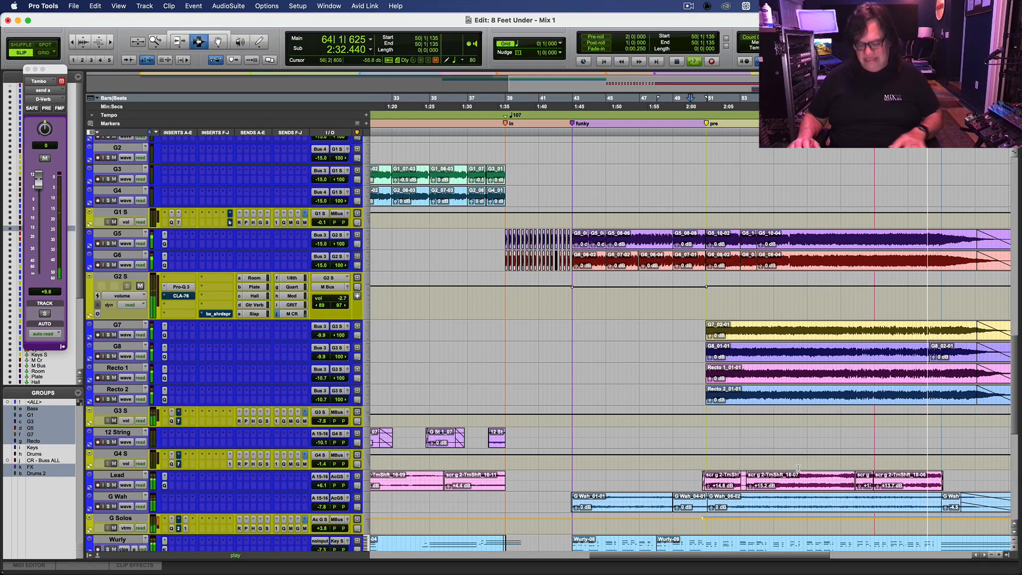
key("super+bracketleft")
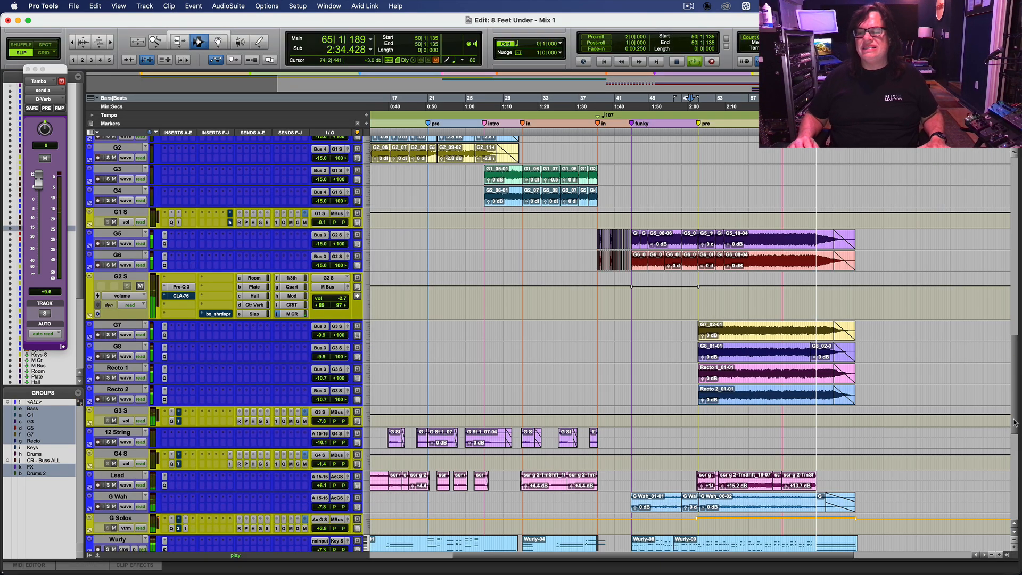
scroll(1015, 422, "down", 10)
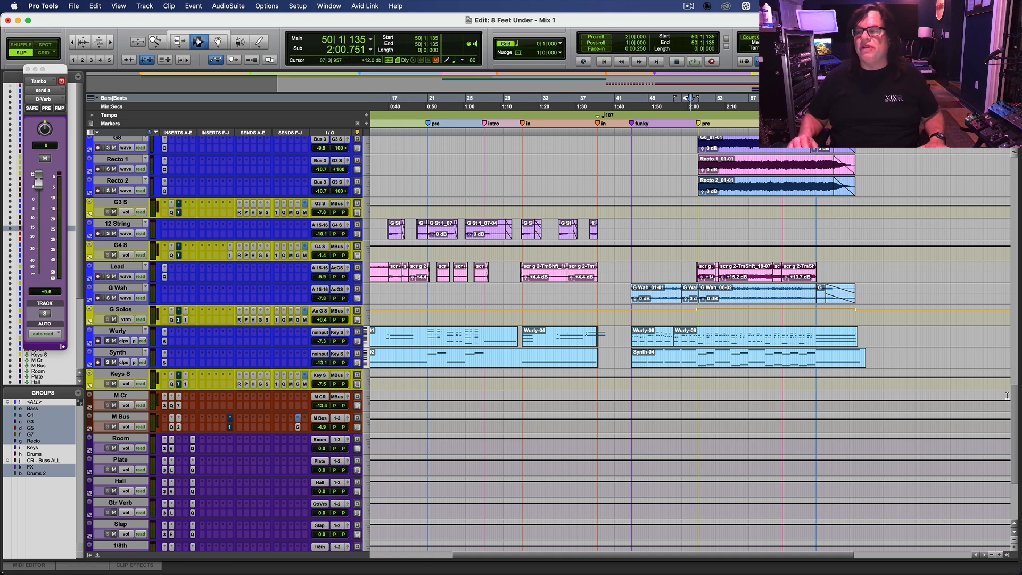
scroll(1015, 398, "down", 7)
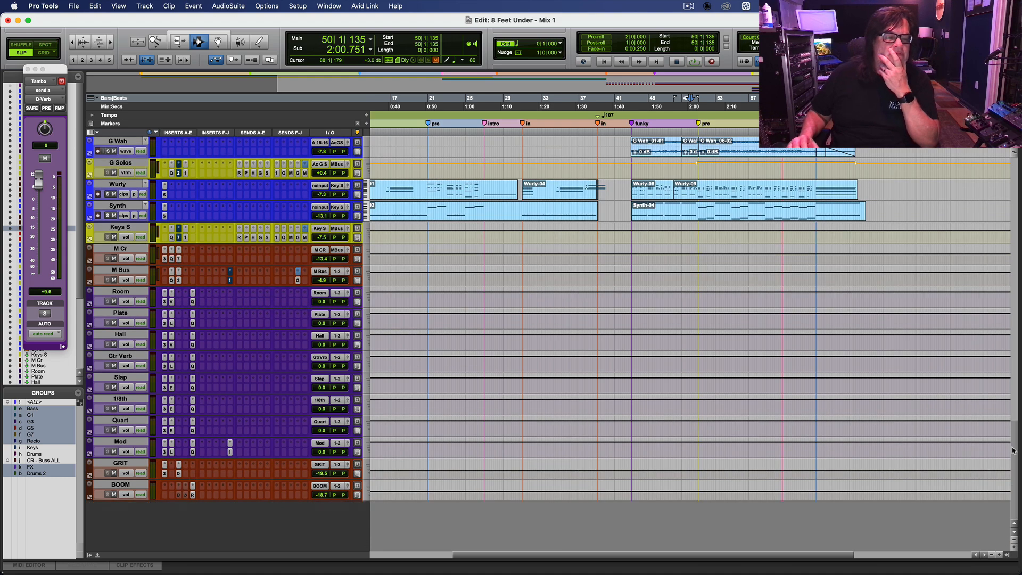
scroll(1007, 426, "up", 10)
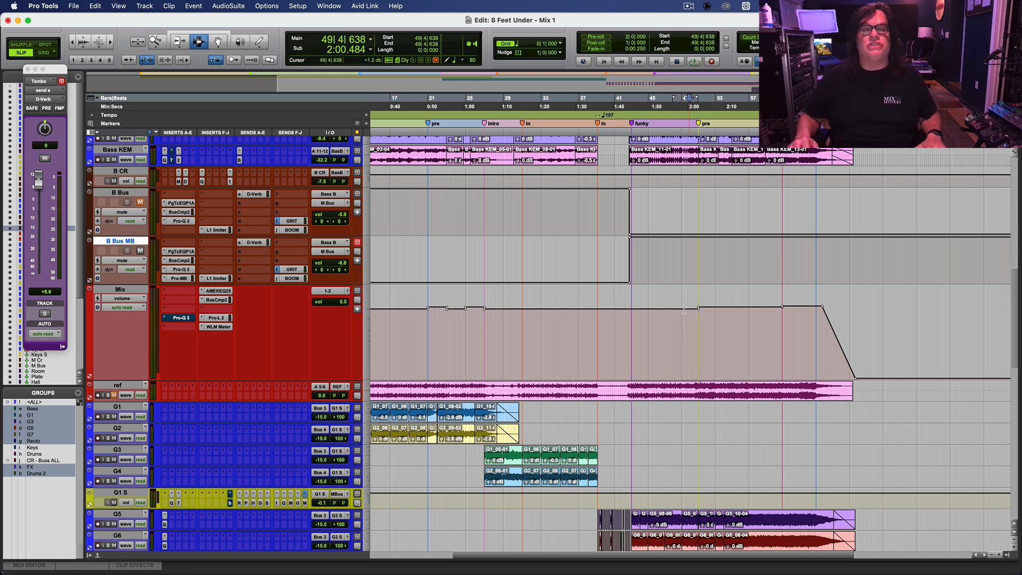
Highlight the Mix volume automation from 36|1|671 to 74|4|349, and play from 49|2|959 with the Mix track selected.
left_click_drag(571, 317, 898, 321)
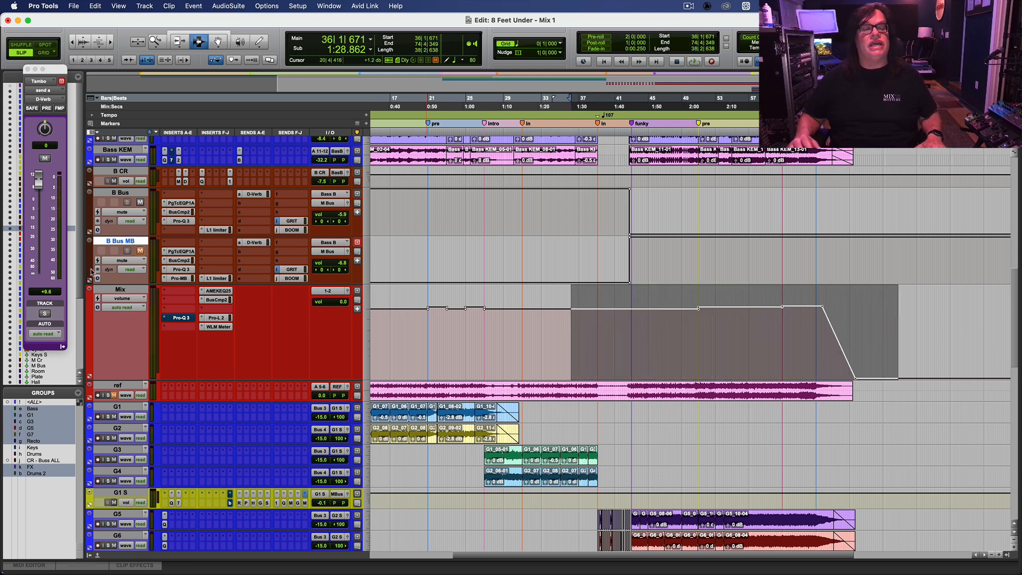
left_click(123, 292)
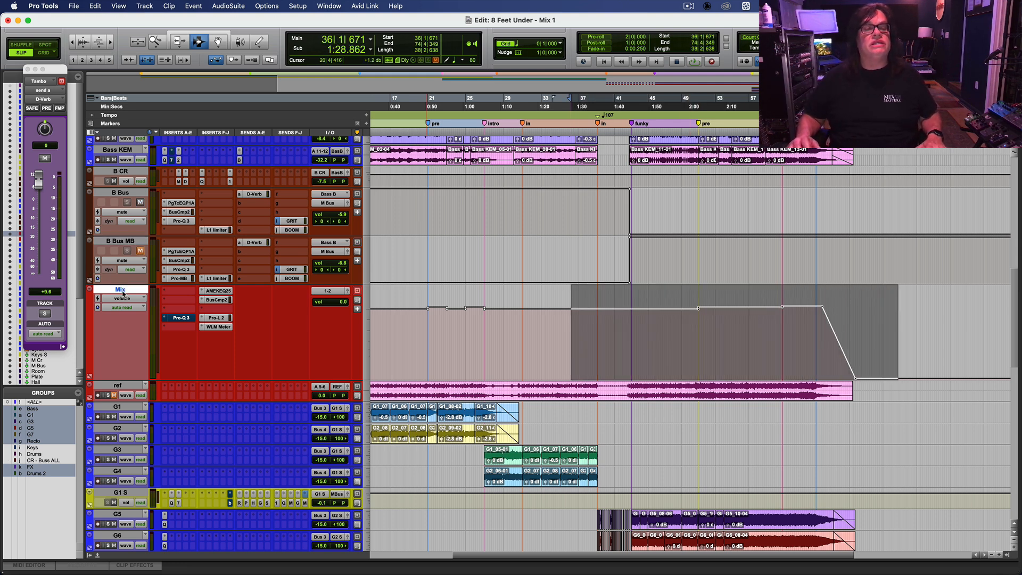
left_click(686, 317)
key("space")
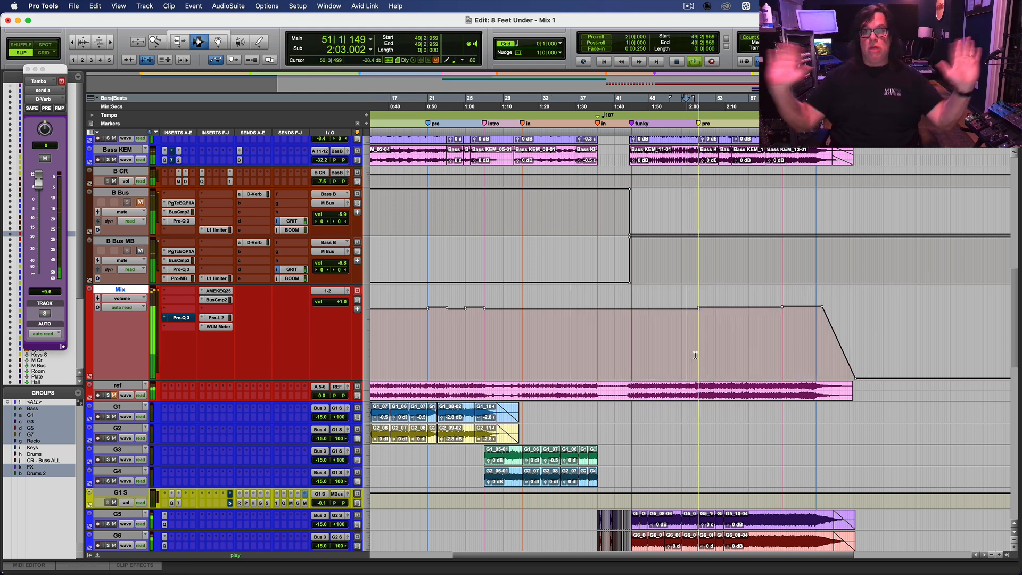
key("space")
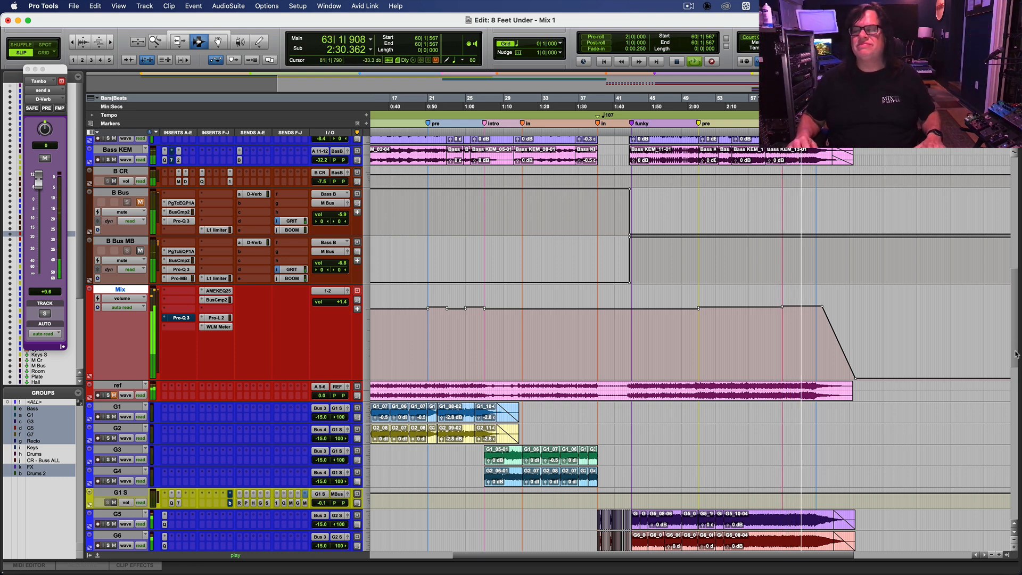
Place the cursor at 58|3|845 on the Lead track and set the clip gain of G Wah_06-02 to +1.2 dB.
left_click_drag(1018, 389, 1019, 464)
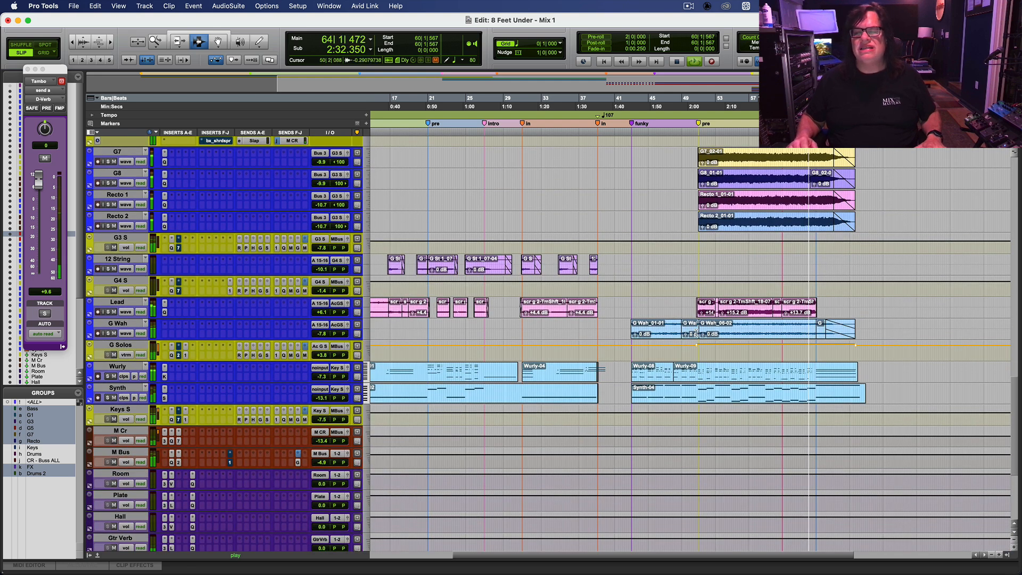
key("space")
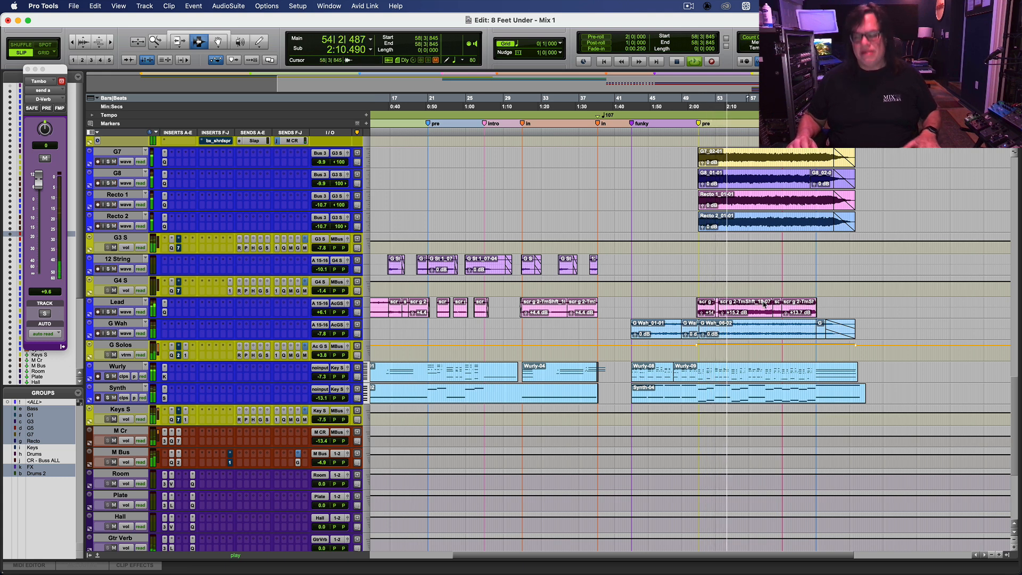
left_click(764, 306)
key("t")
key("t")
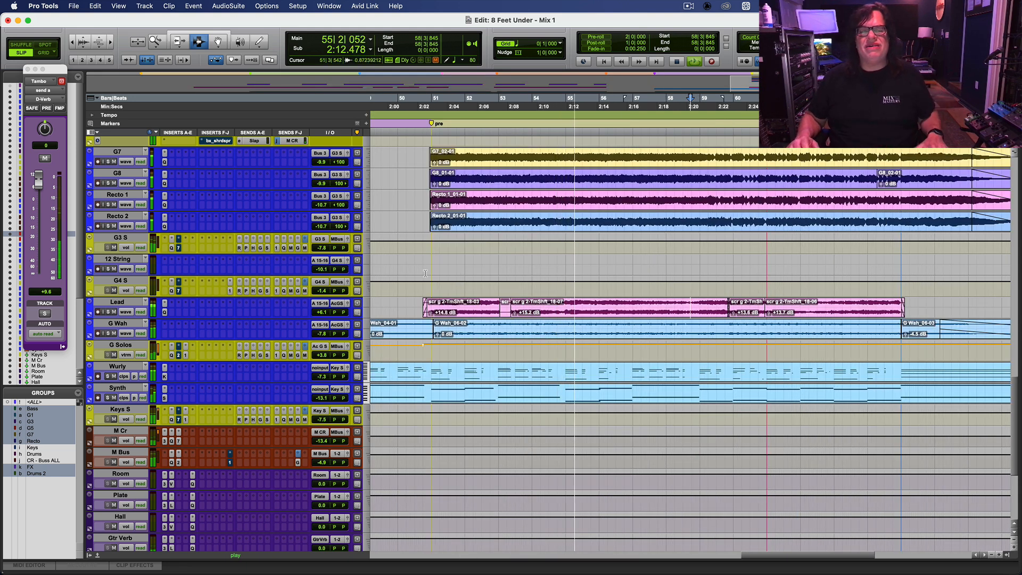
left_click_drag(437, 339, 438, 334)
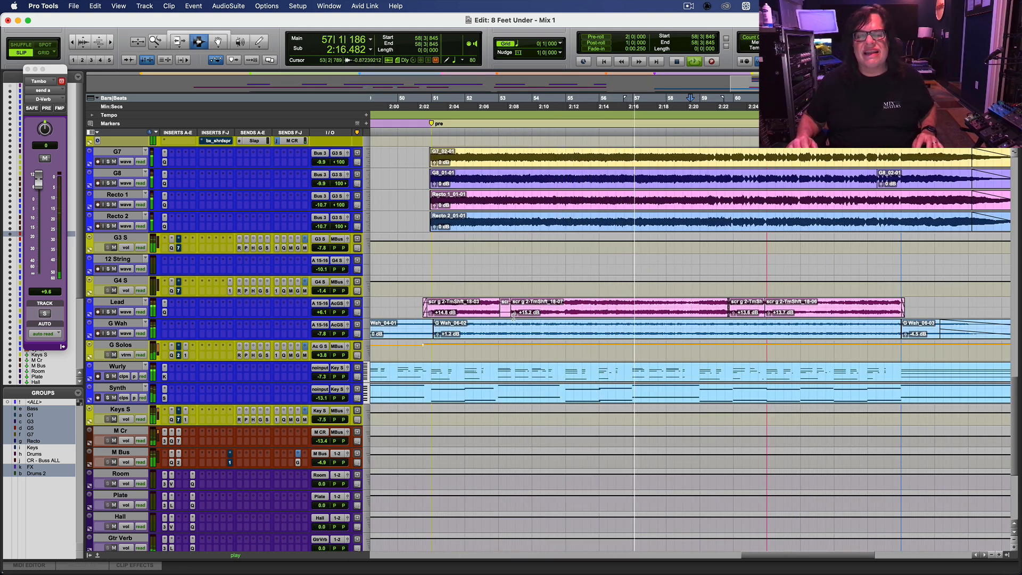
Set the last three Lead clips' gains to +15.8, +14.2 and +14.6 dB, and raise G Wah_06-02's clip gain further.
left_click_drag(515, 314, 515, 313)
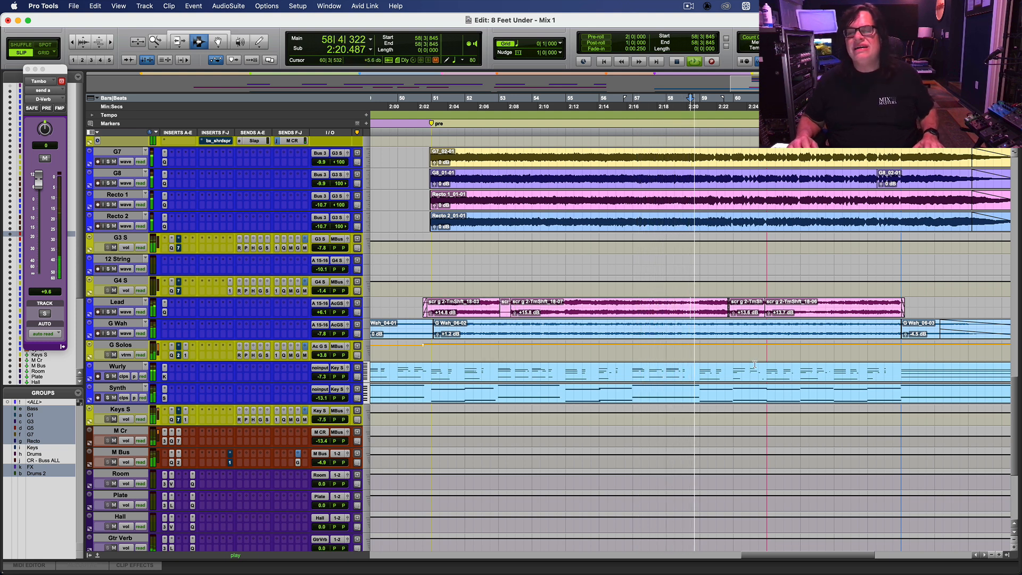
left_click_drag(438, 337, 439, 335)
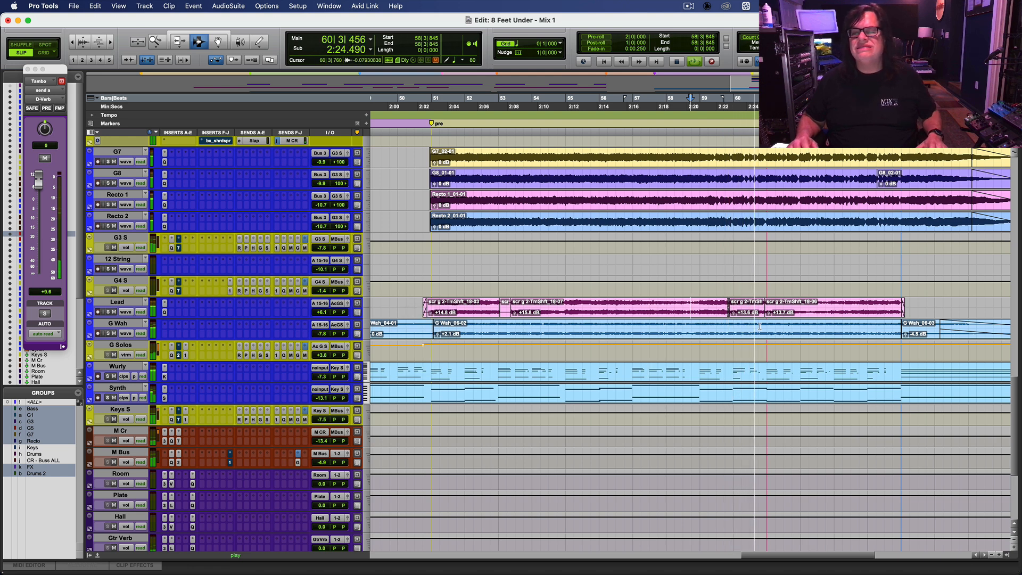
left_click_drag(735, 314, 771, 312)
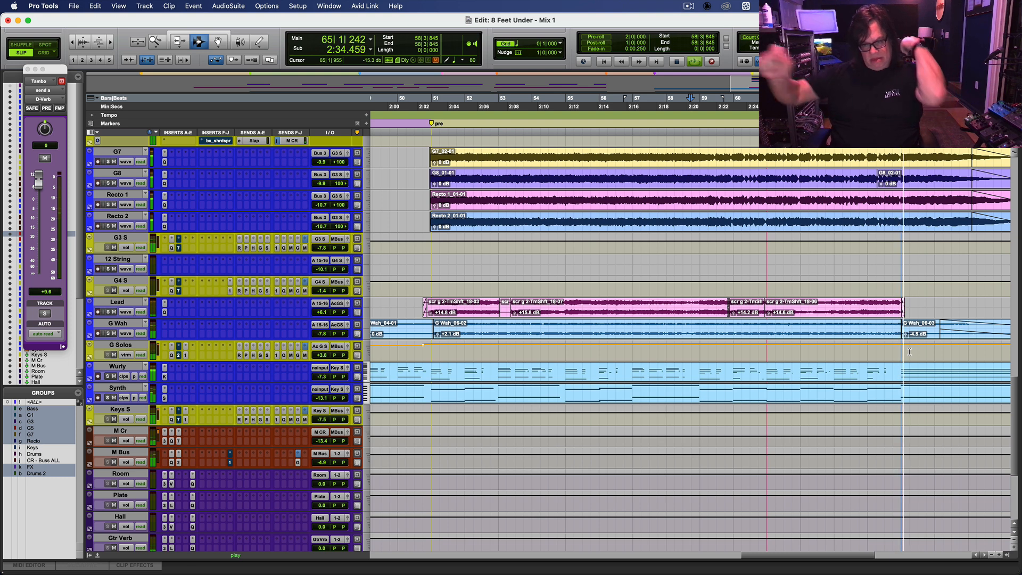
Return to the session start with the song in view, and move the Tambo send window off the tracks.
key("r")
key("r")
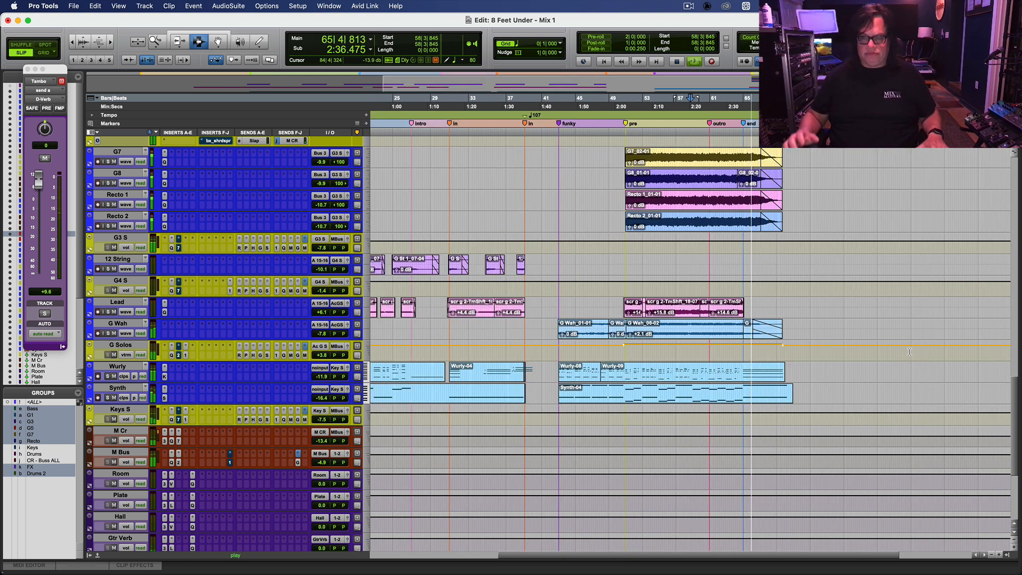
key("Return")
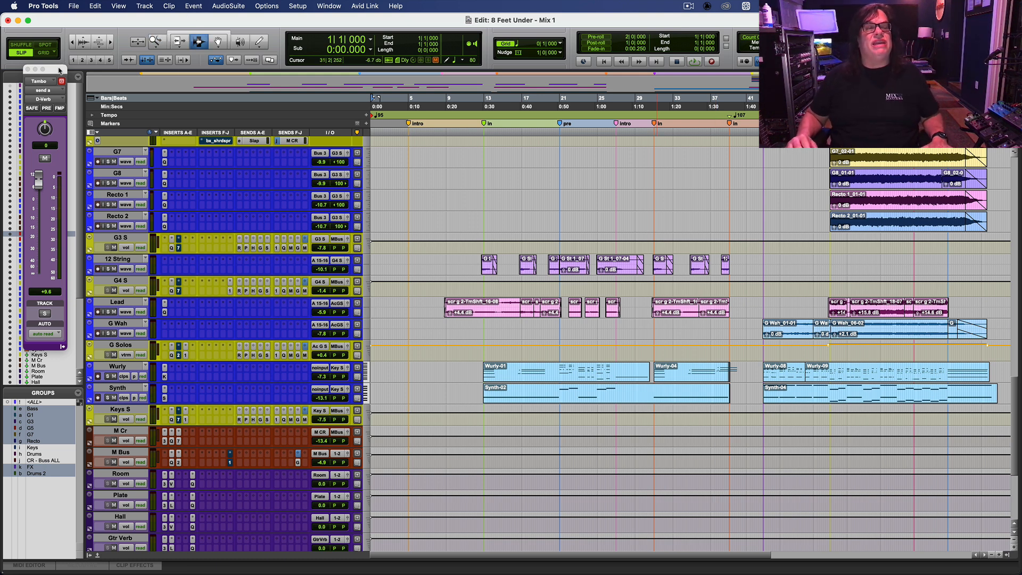
left_click_drag(60, 70, 45, 92)
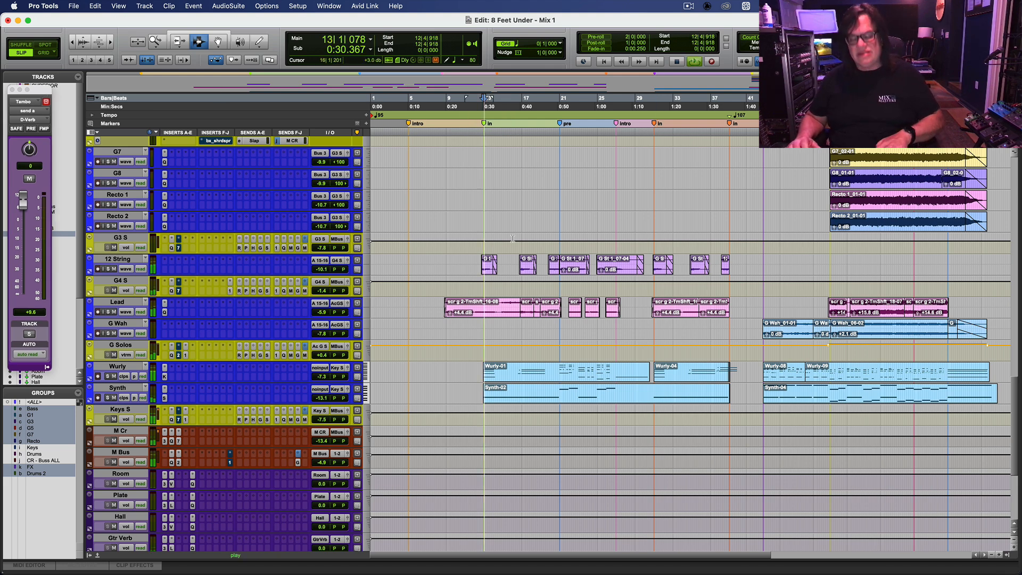
Examine the drum, bass and Mix channel levels in the mixer while playing from 12|4|918, and return to the edit view.
key("super+equal")
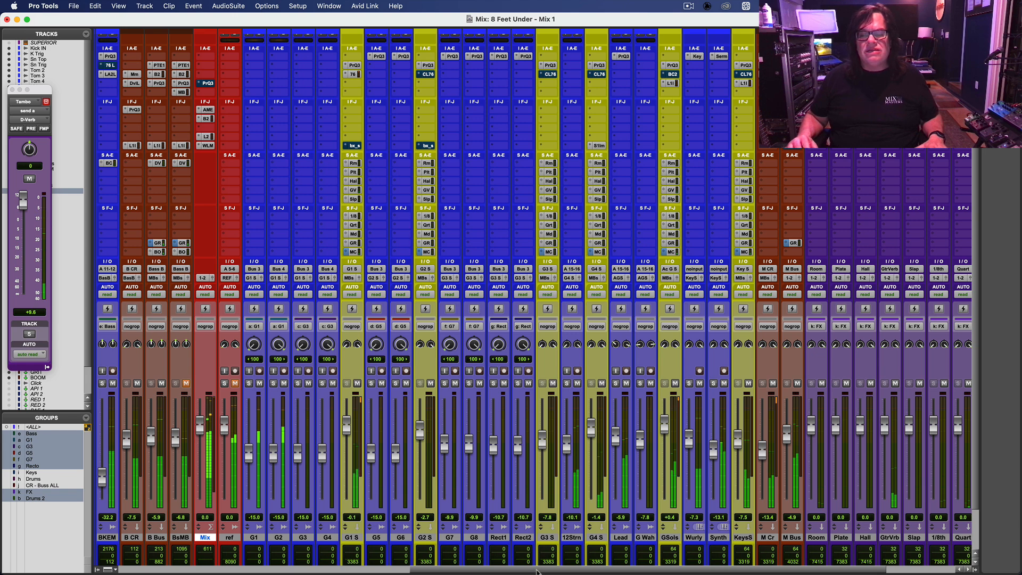
scroll(462, 514, "left", 10)
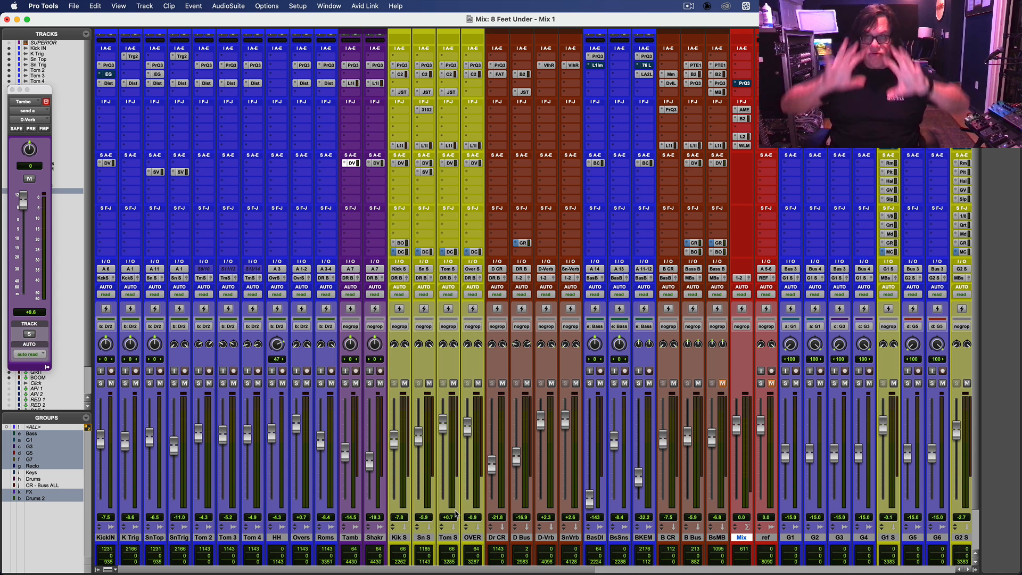
key("space")
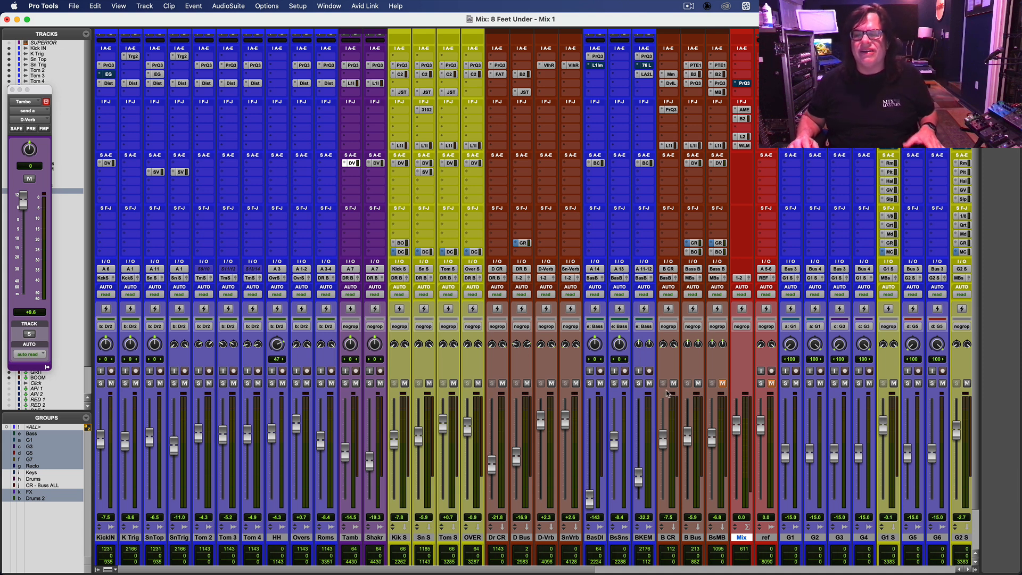
key("space")
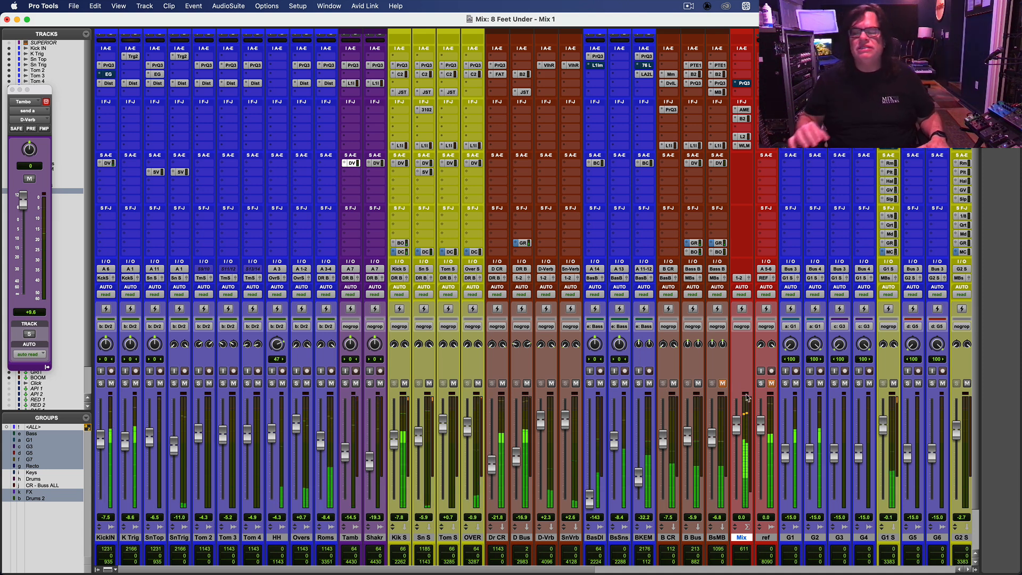
key("super+equal")
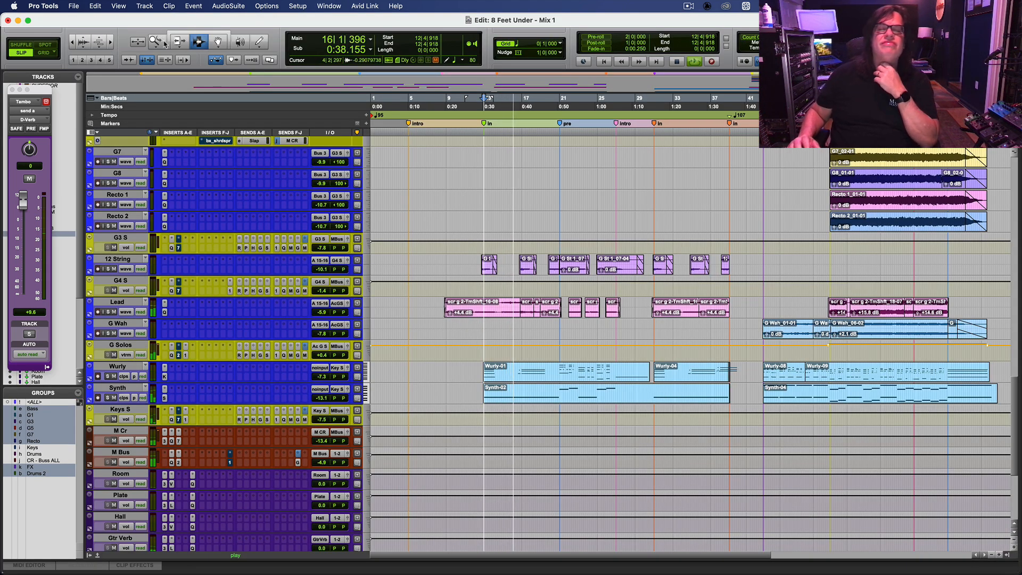
Locate and select the ref track containing the 8 Feet Under final tracking clip.
scroll(1016, 447, "down", 5)
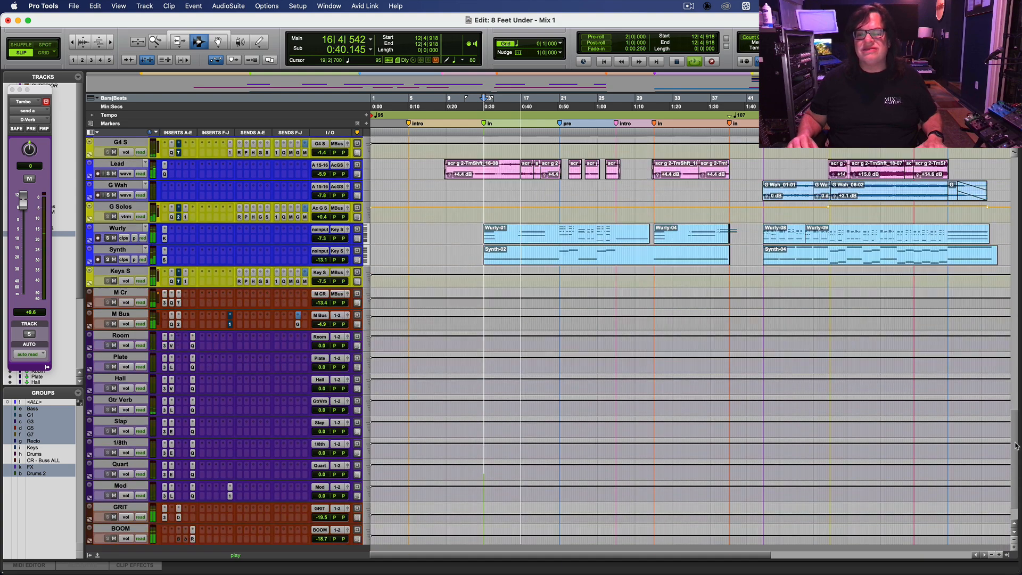
left_click_drag(1016, 446, 1020, 313)
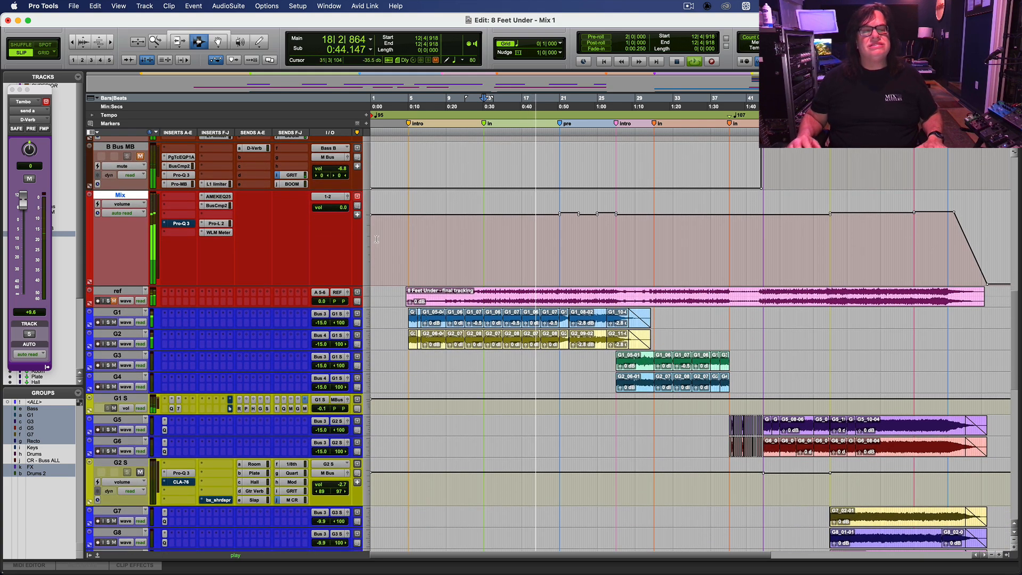
left_click(121, 291)
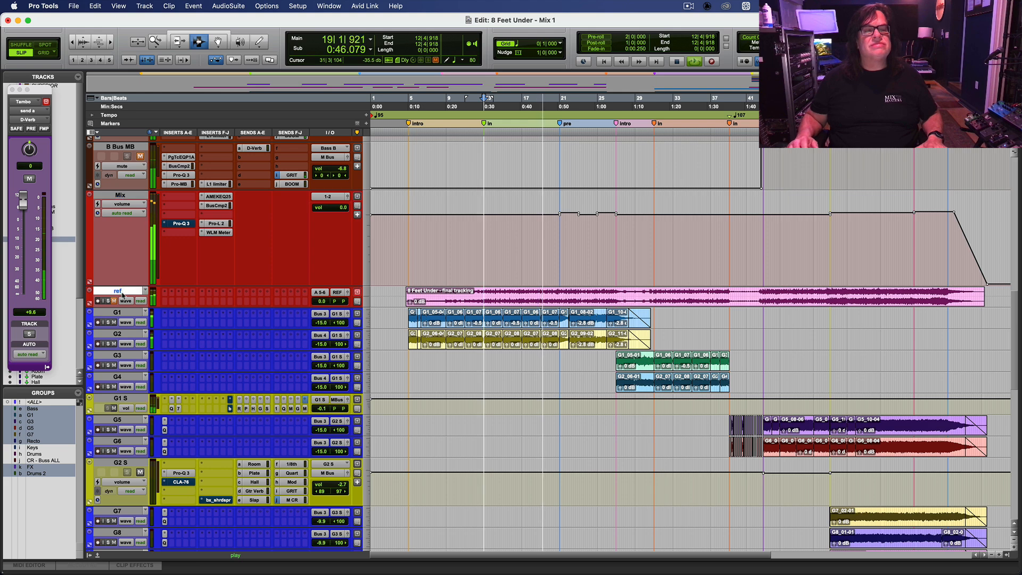
right_click(123, 296)
left_click(139, 310)
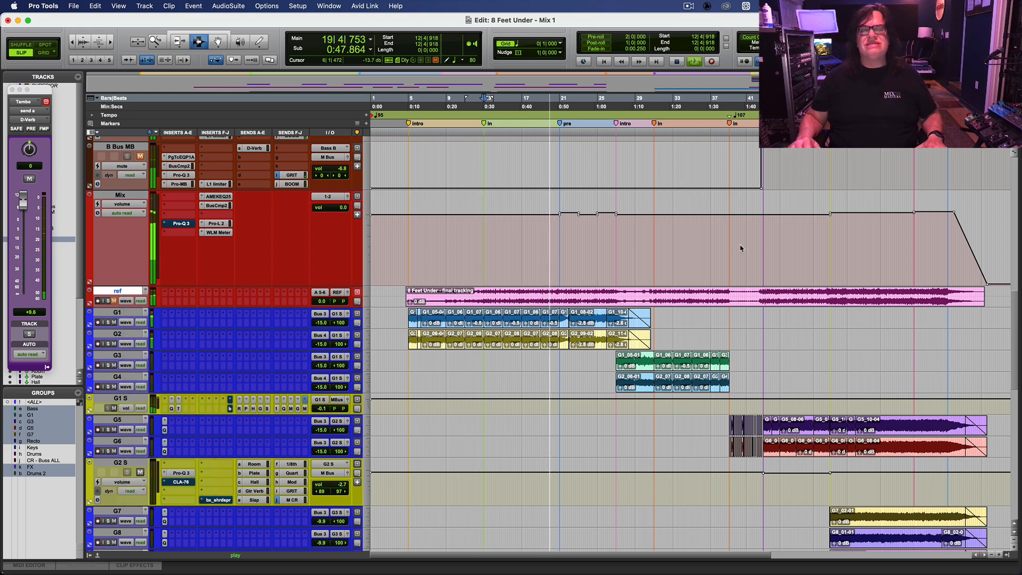
Nudge the Keys S fader up to -7.0 dB in the mixer and return to the edit view.
left_click_drag(1014, 337, 1012, 417)
key("super+equal")
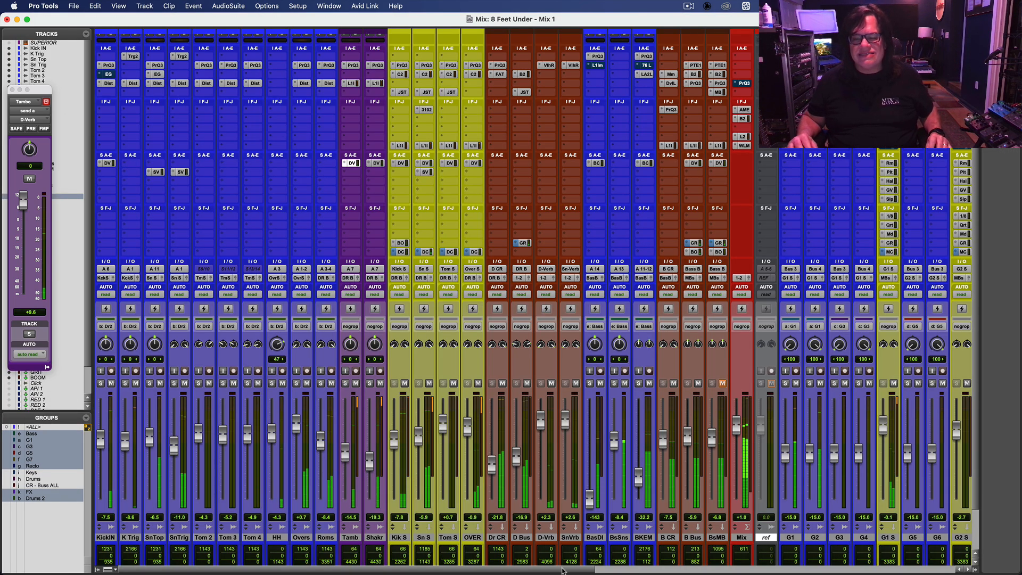
left_click_drag(563, 570, 832, 570)
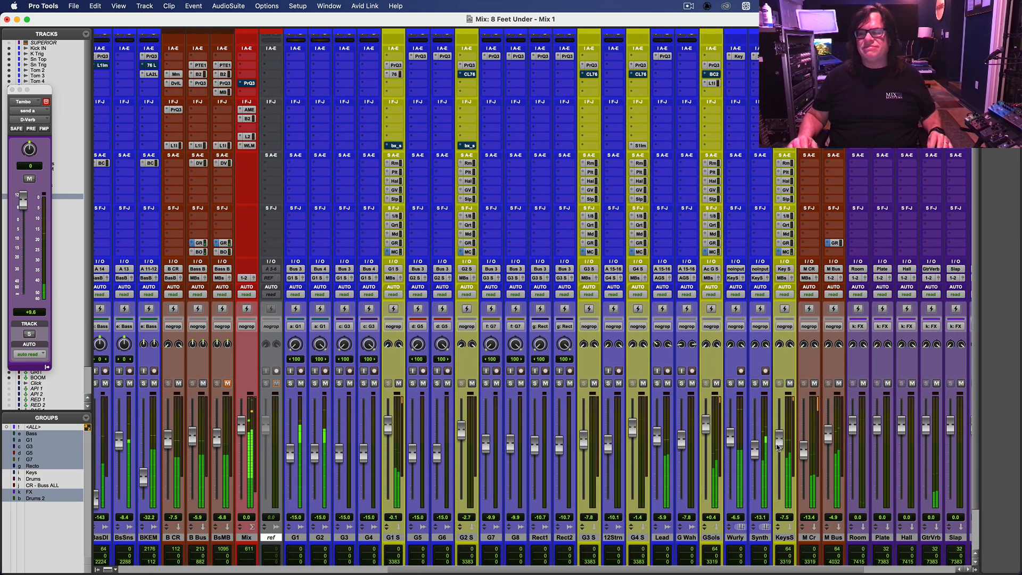
left_click_drag(779, 446, 780, 444)
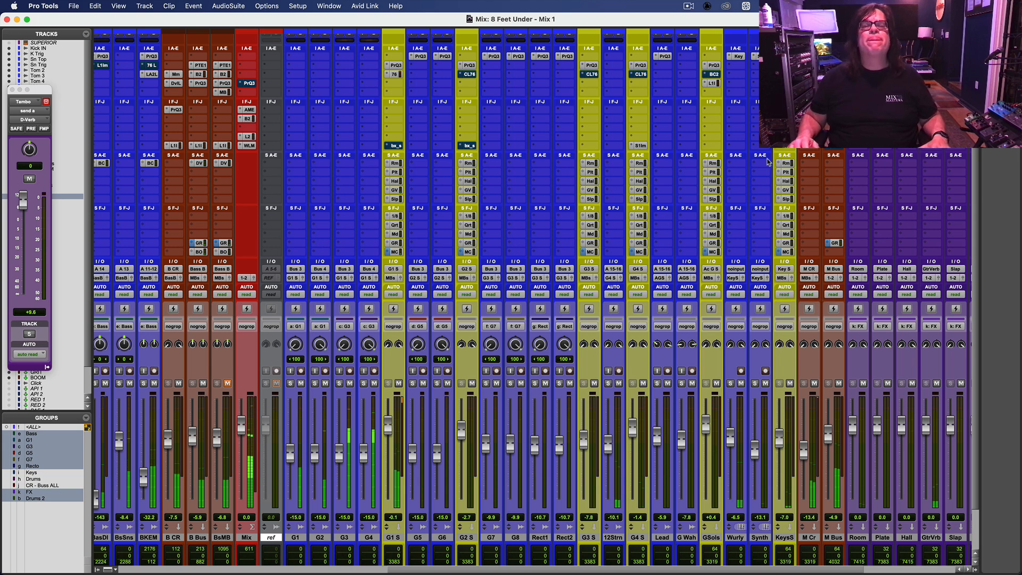
key("super+equal")
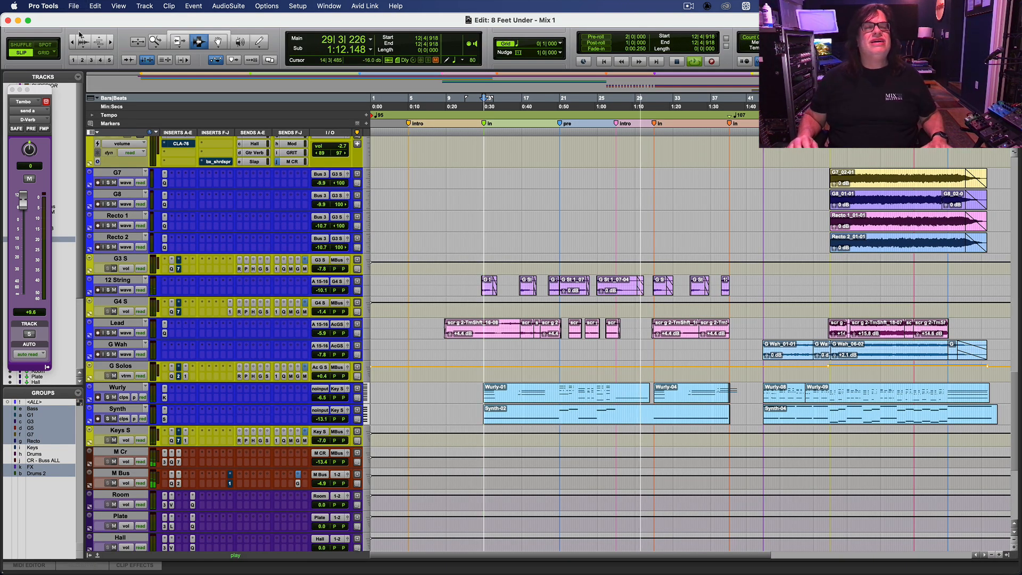
Switch briefly to the Zoomer tool, restore the Selector as the edit tool, and save the session.
left_click(155, 42)
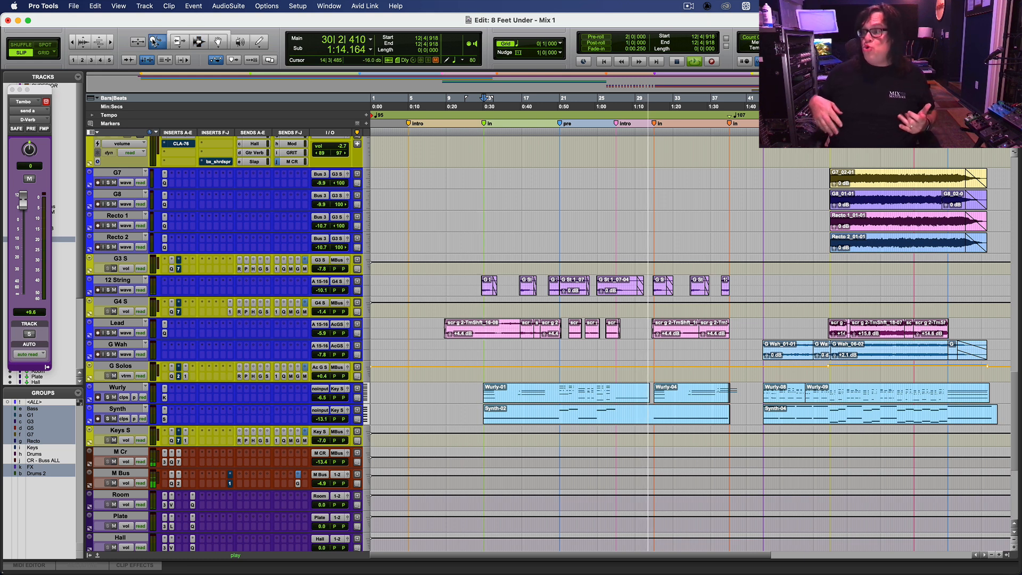
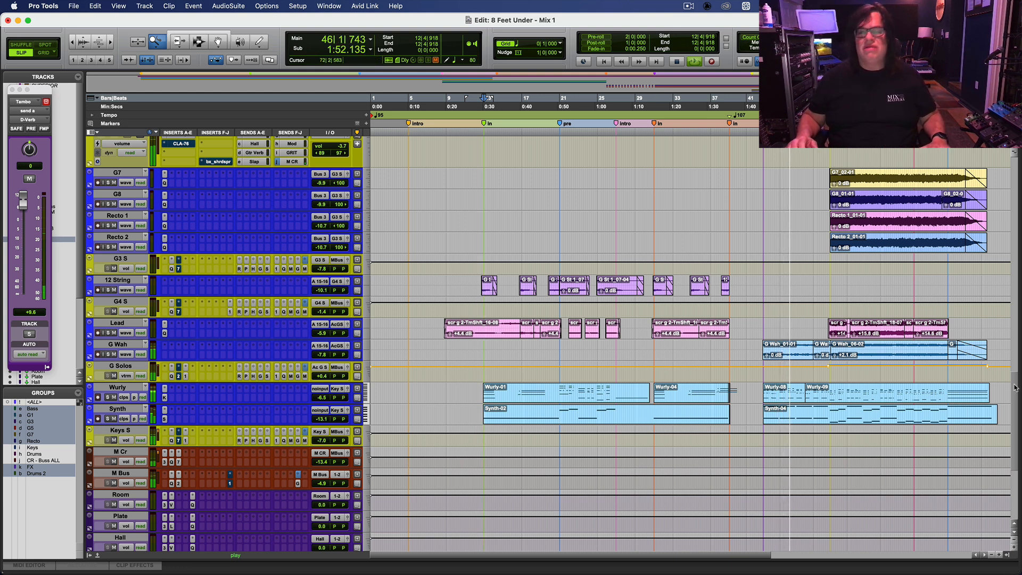
left_click(199, 42)
key("super+s")
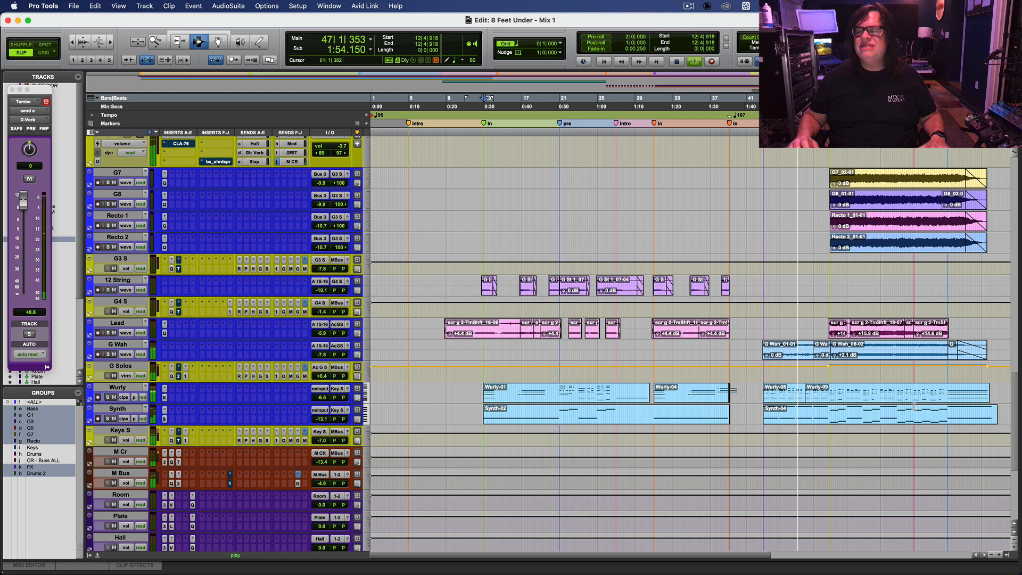
Play the funky section from 48|2|002 on the G Wah track, up close on the timeline, and stop playback.
left_click(808, 350)
key("t")
key("t")
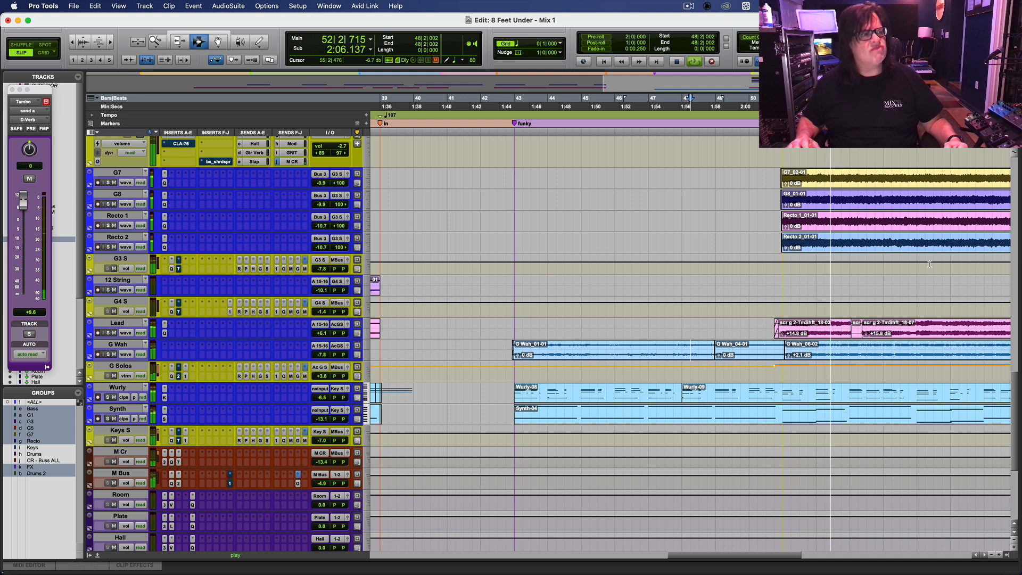
key("space")
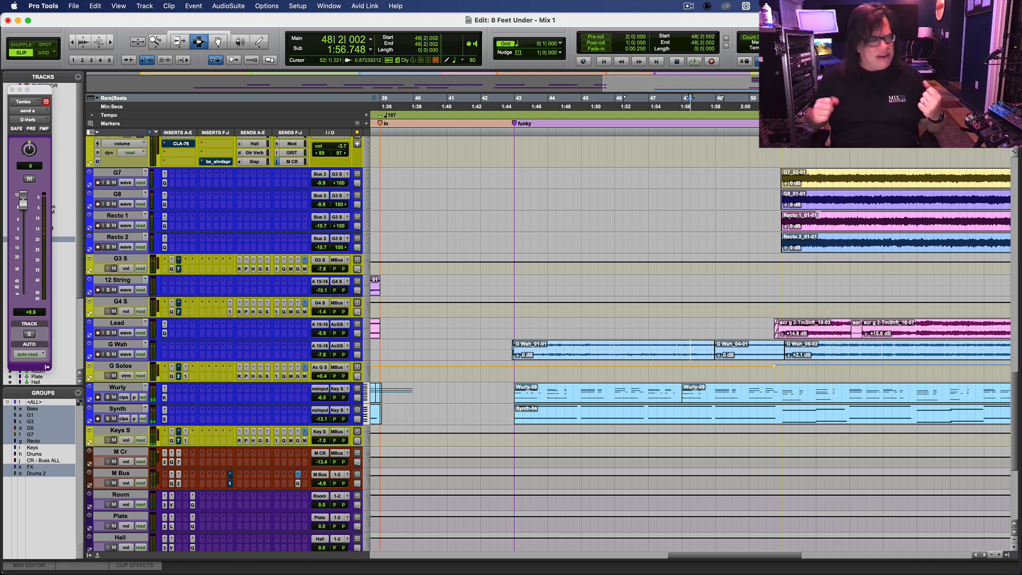
Place the playhead at 50|1|249 just before the G7 and G8 clips, enable Grid mode, and start playback.
left_click(747, 205)
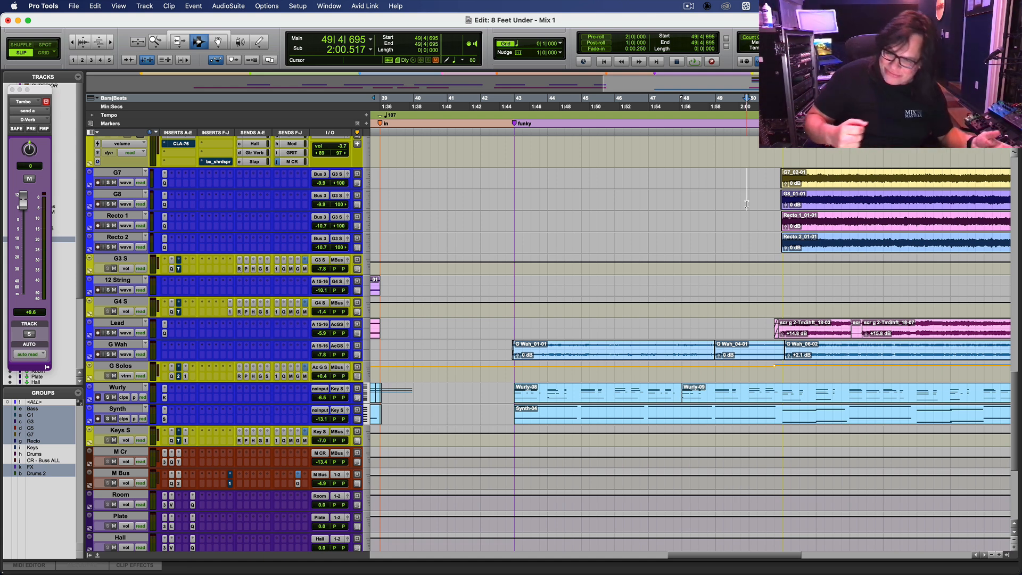
left_click(751, 190)
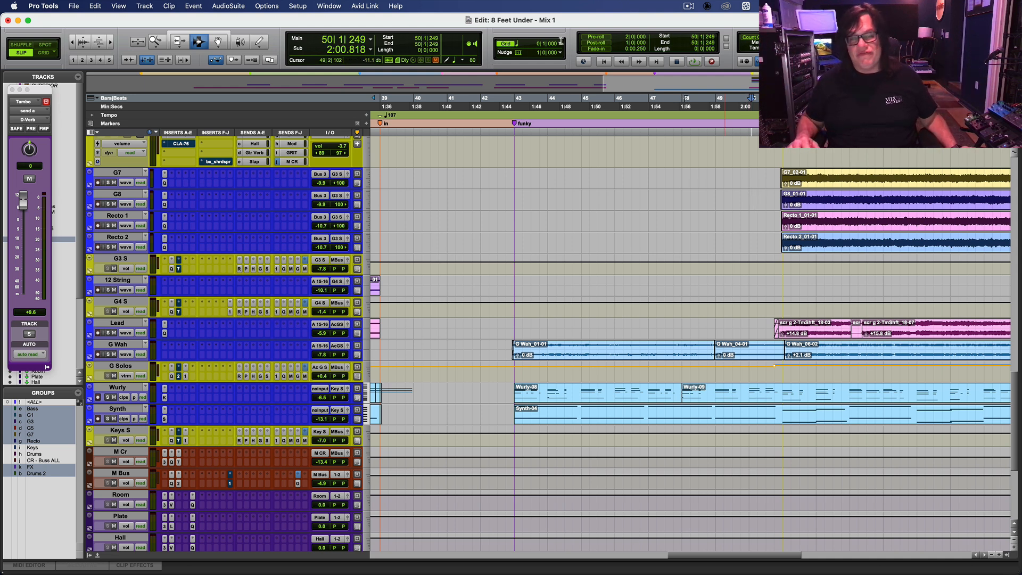
left_click(44, 53)
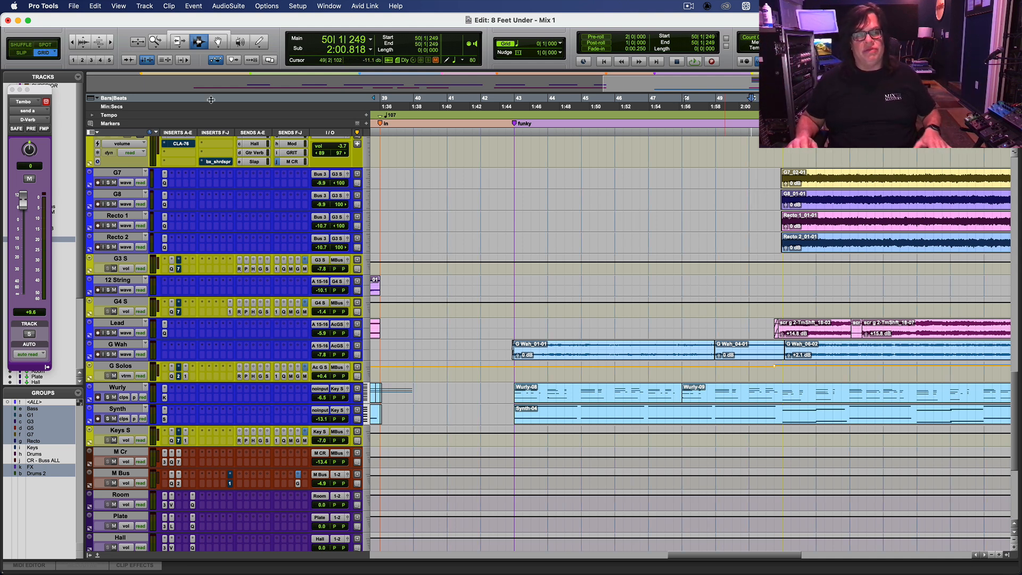
key("space")
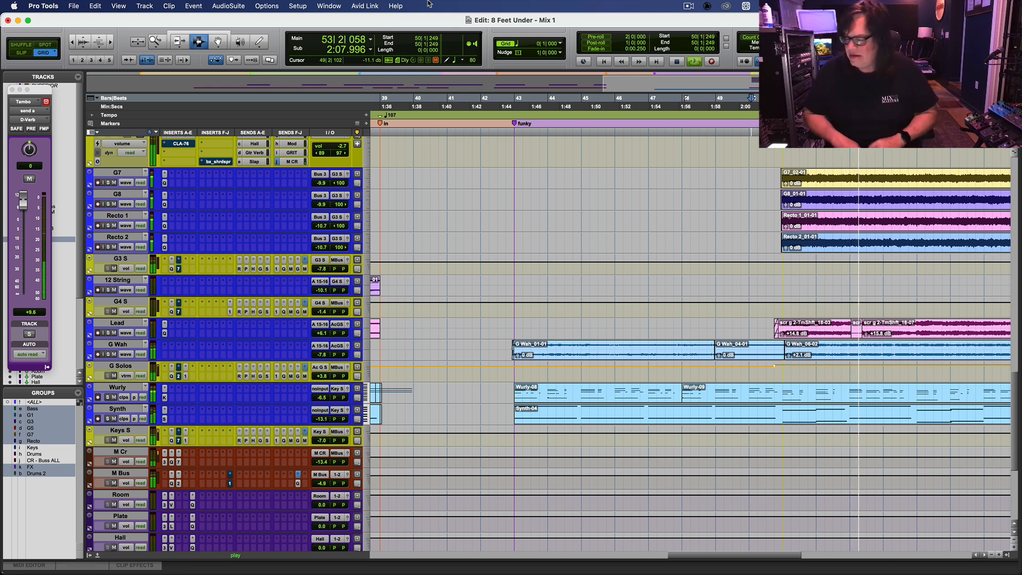
Raise the G3 S fader to -7.3 dB in the mixer while soloing G7, G8, Recto 1 and Recto 2, and clear the solos.
key("super+equal")
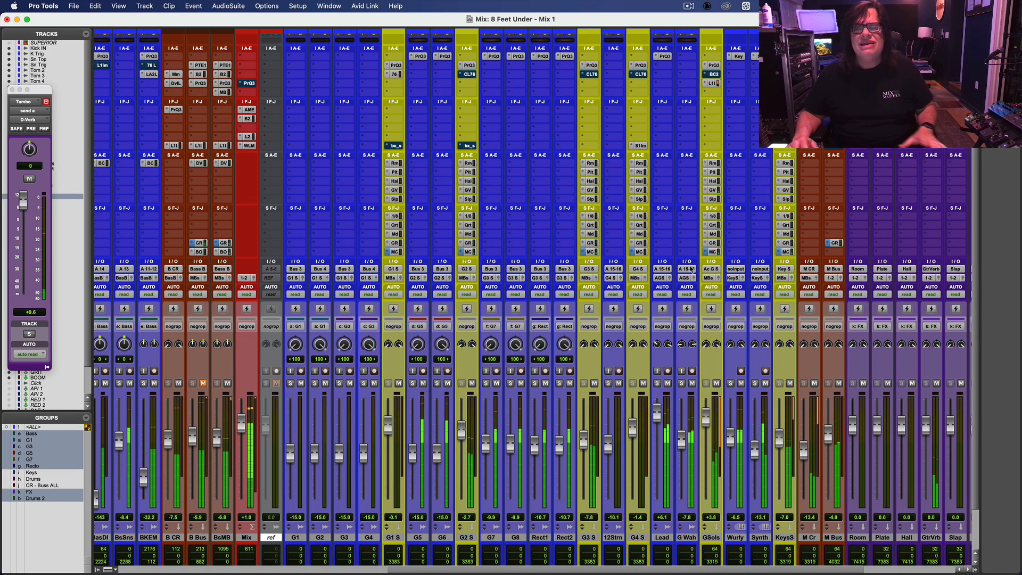
left_click(559, 383)
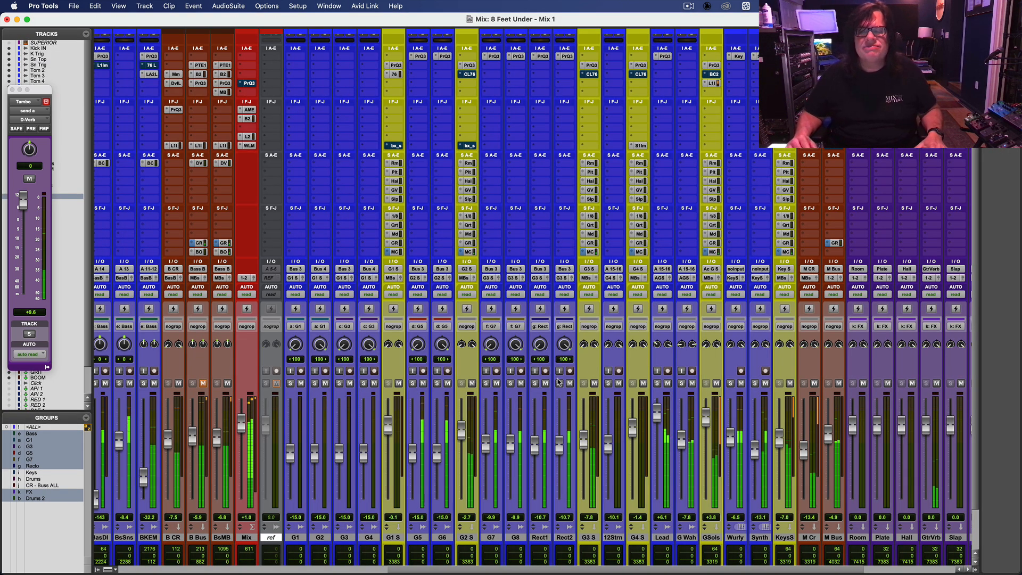
left_click(511, 383)
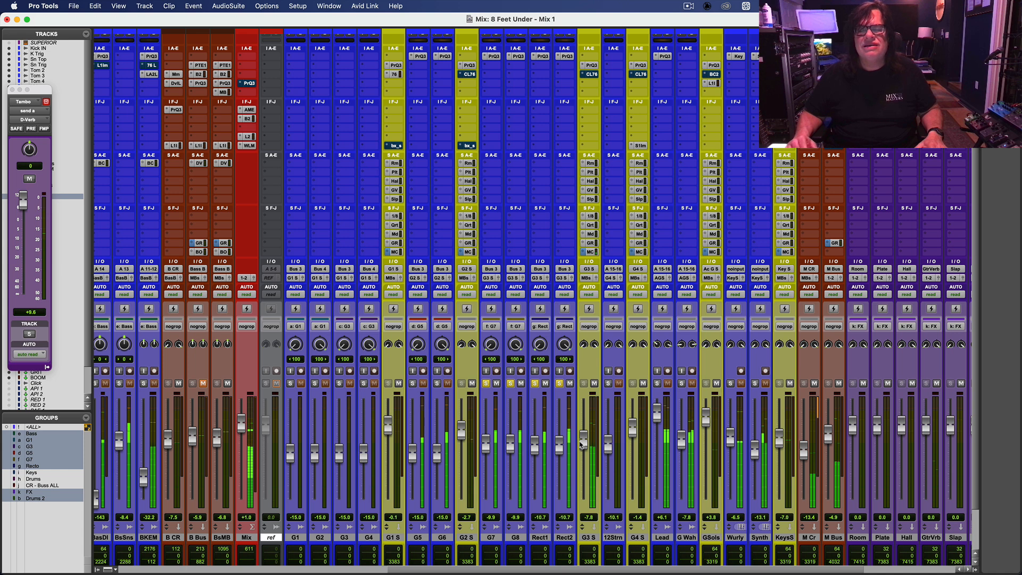
left_click_drag(582, 443, 583, 441)
left_click(559, 384, "alt")
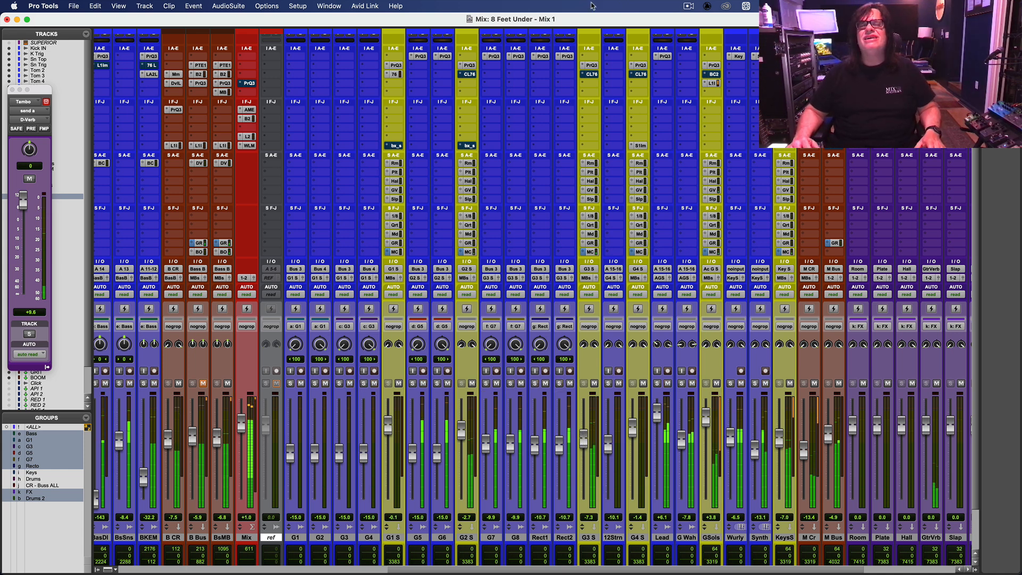
In G3 S's Pro-Q 3, lower the high cut slightly and set the low shelf to about 11.7 Hz and -1.92 dB.
left_click(591, 65)
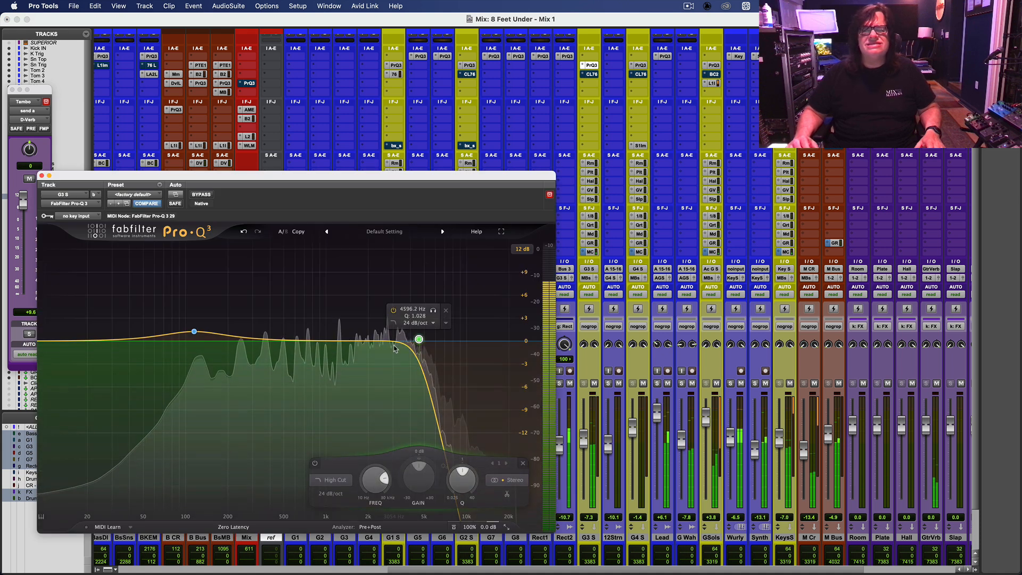
left_click_drag(419, 340, 414, 346)
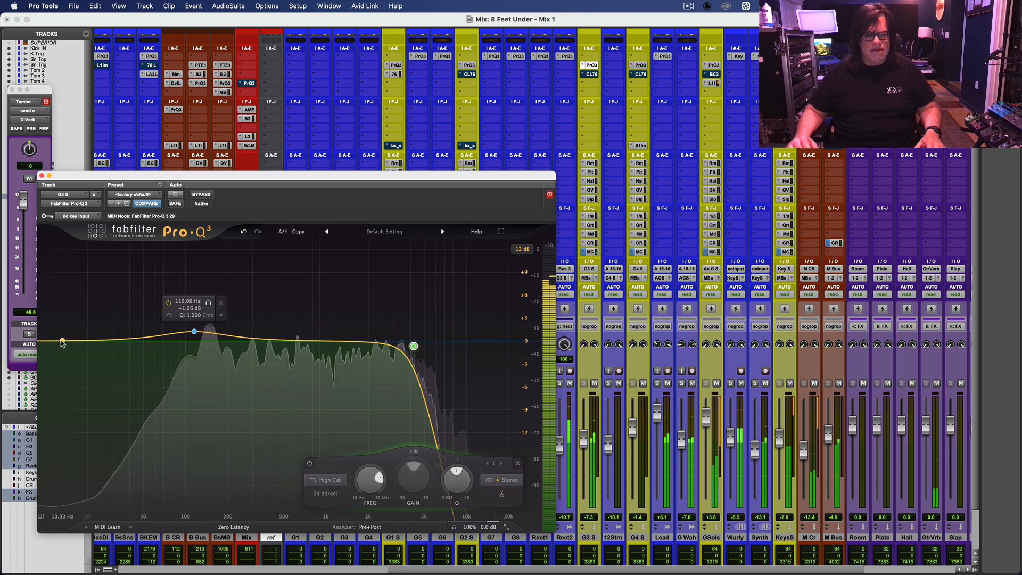
left_click_drag(62, 342, 54, 348)
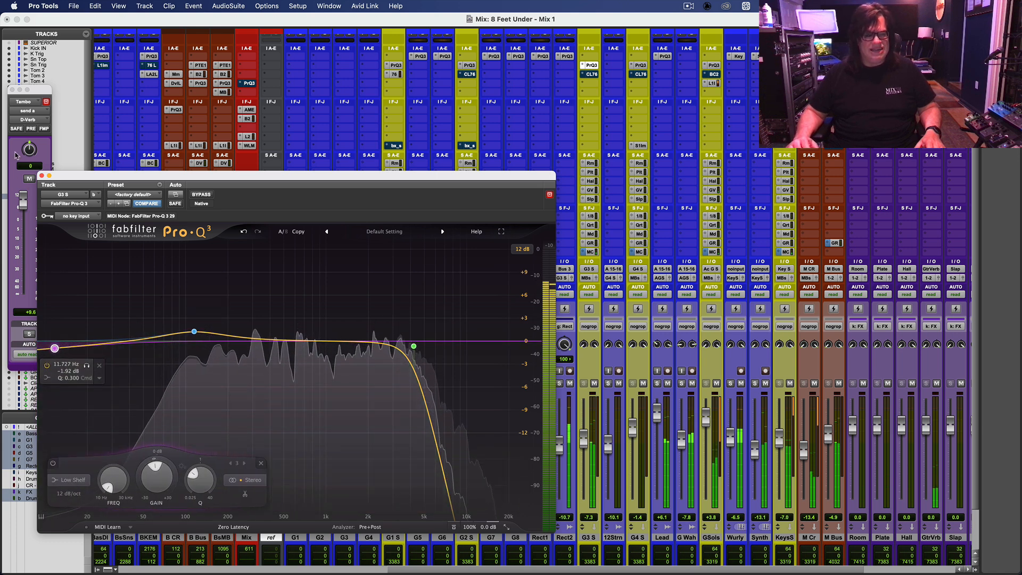
left_click(41, 175)
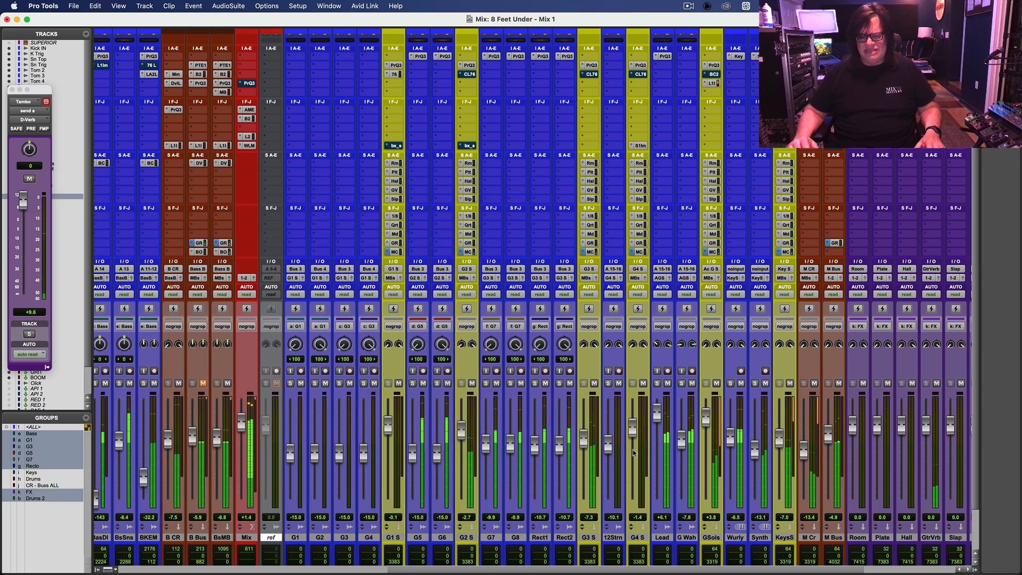
Lower the G3 S fader to -7.5 dB, return to the edit view, and stop playback.
left_click_drag(587, 441, 587, 443)
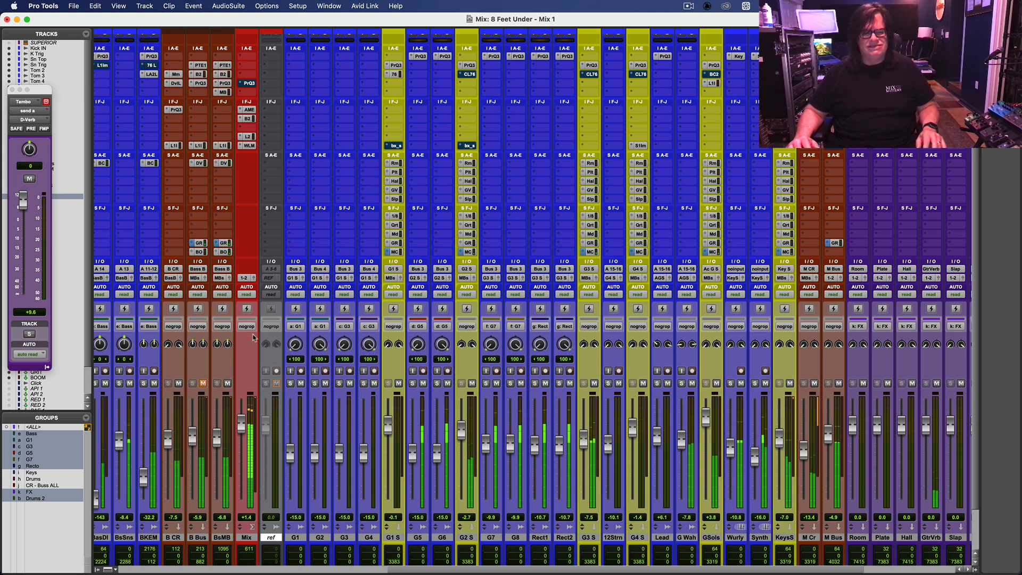
key("super+equal")
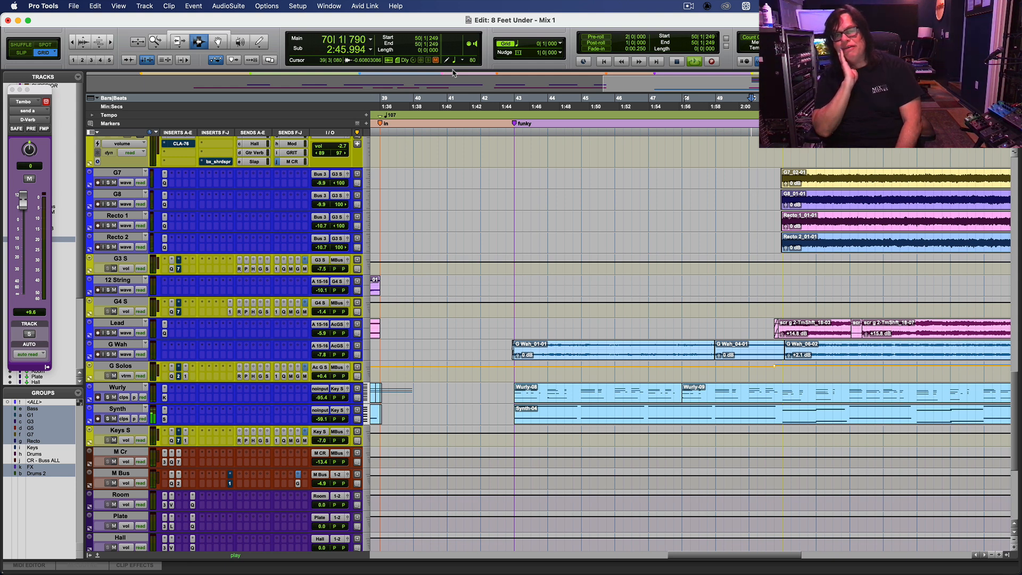
key("space")
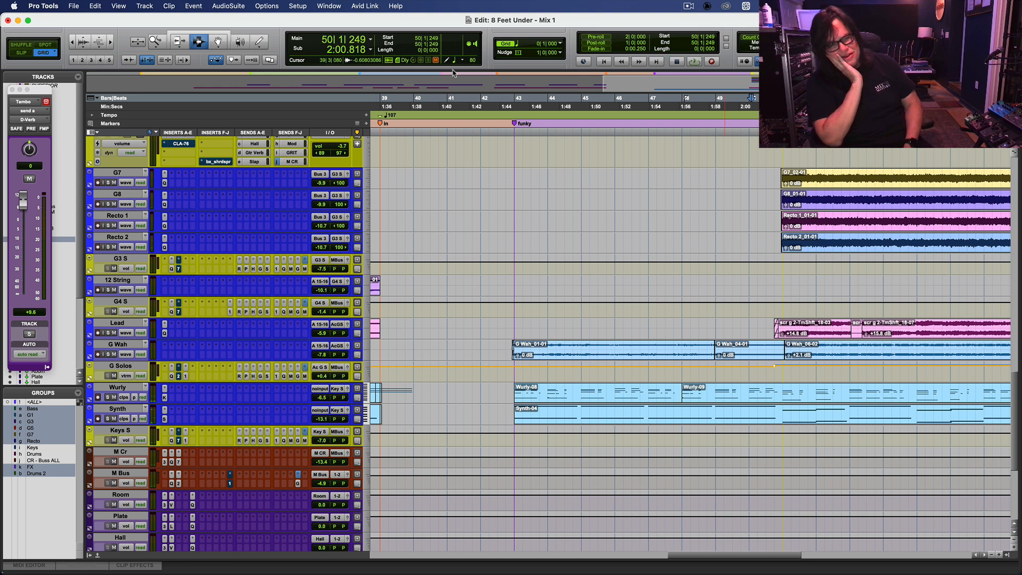
Place the playhead at 68|2|000 near the end of the song, and go back to the session start.
key("Return")
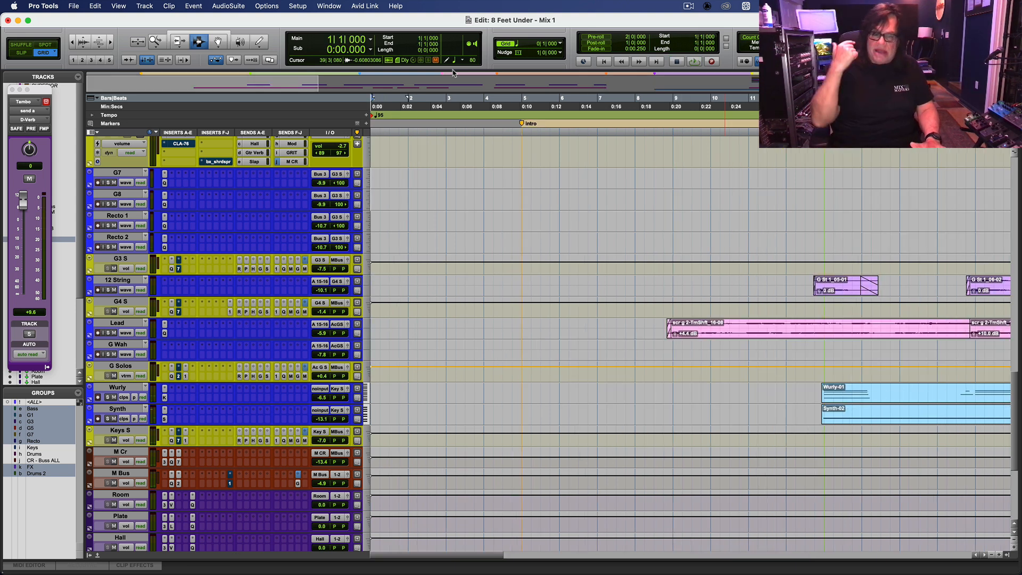
key("r")
key("r")
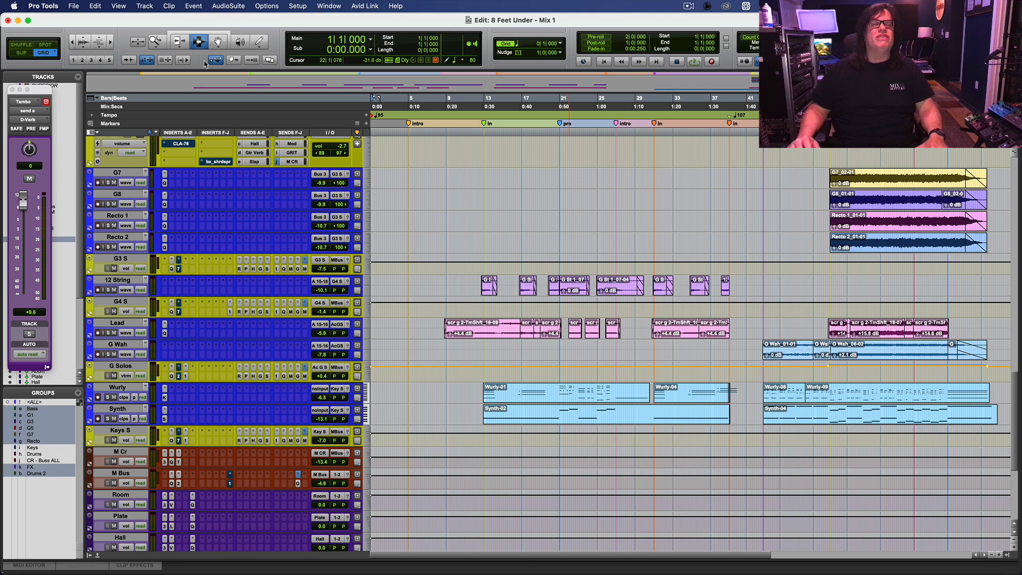
left_click(975, 349)
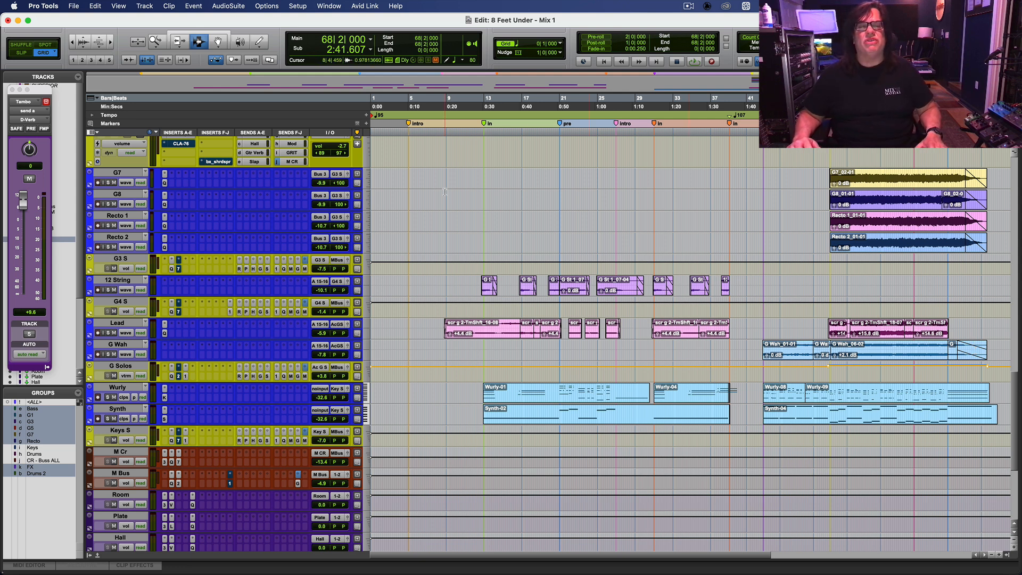
key("Return")
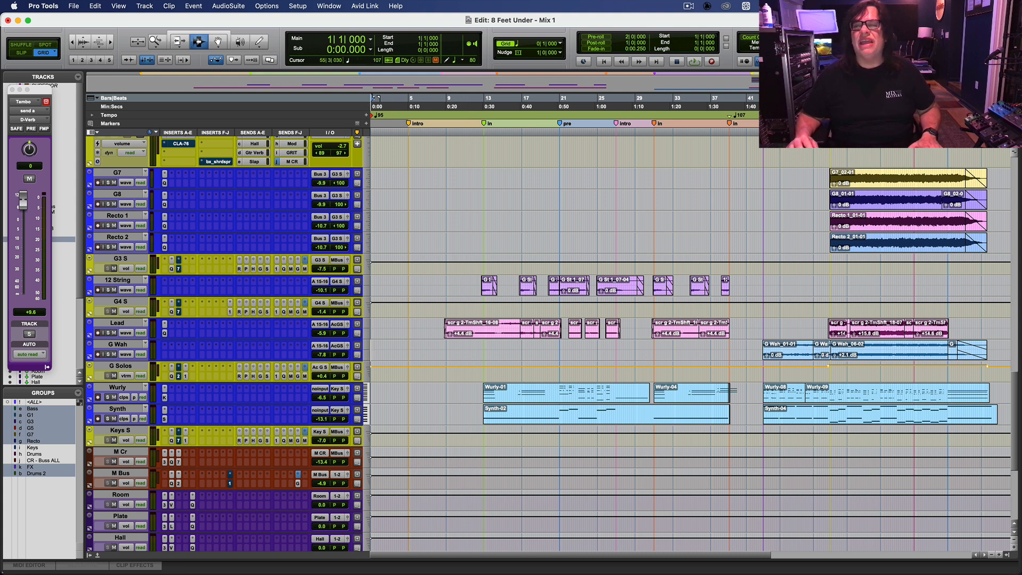
Play the transition into the 107 bpm section from 38|1|000, and stop playback.
left_click(742, 150)
key("super+bracketright")
key("super+bracketright")
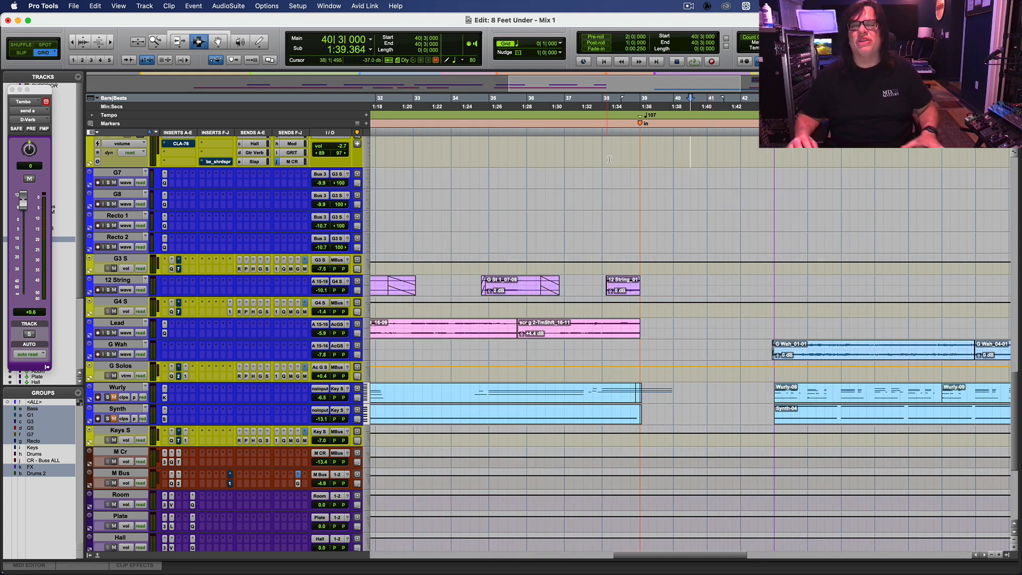
left_click(601, 161)
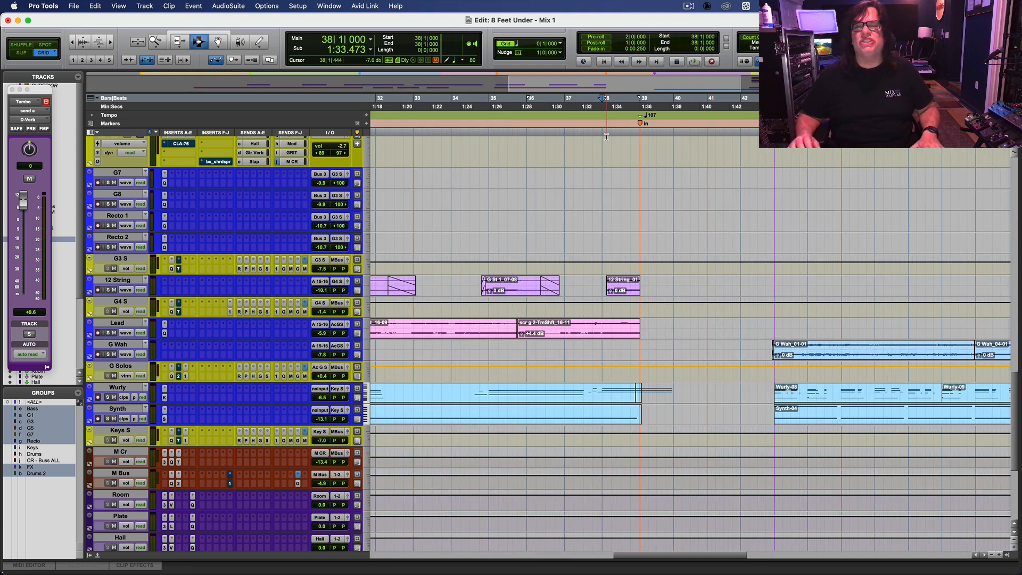
key("space")
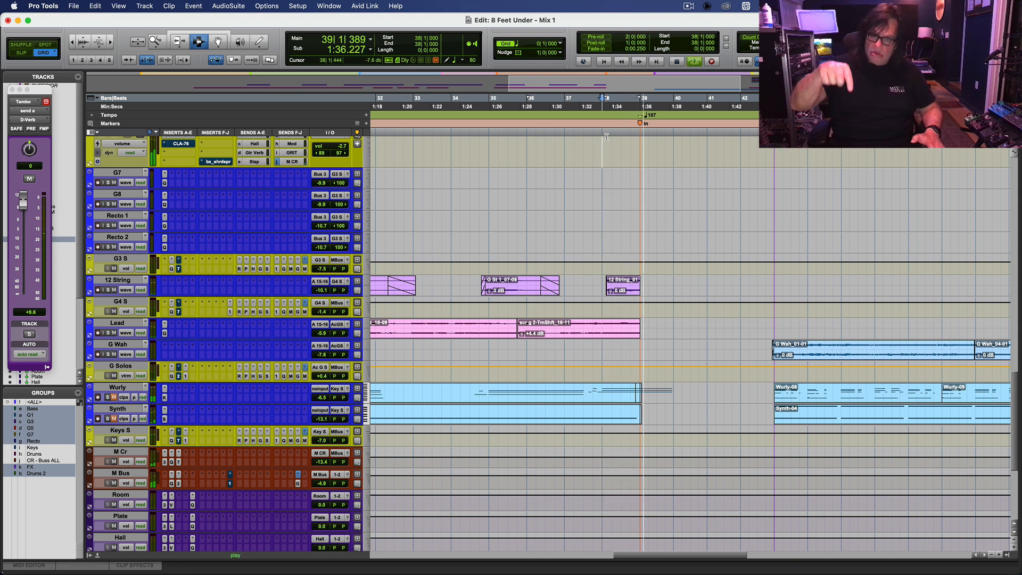
key("space")
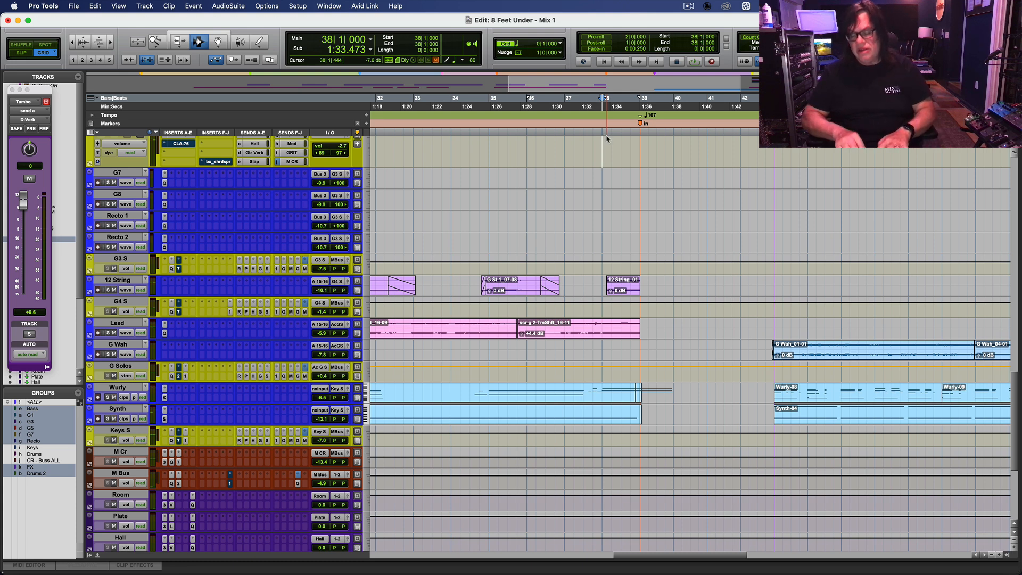
Return to the session start with the full song fitted in the edit view, and bring up the mixer.
key("Return")
key("r")
key("r")
key("r")
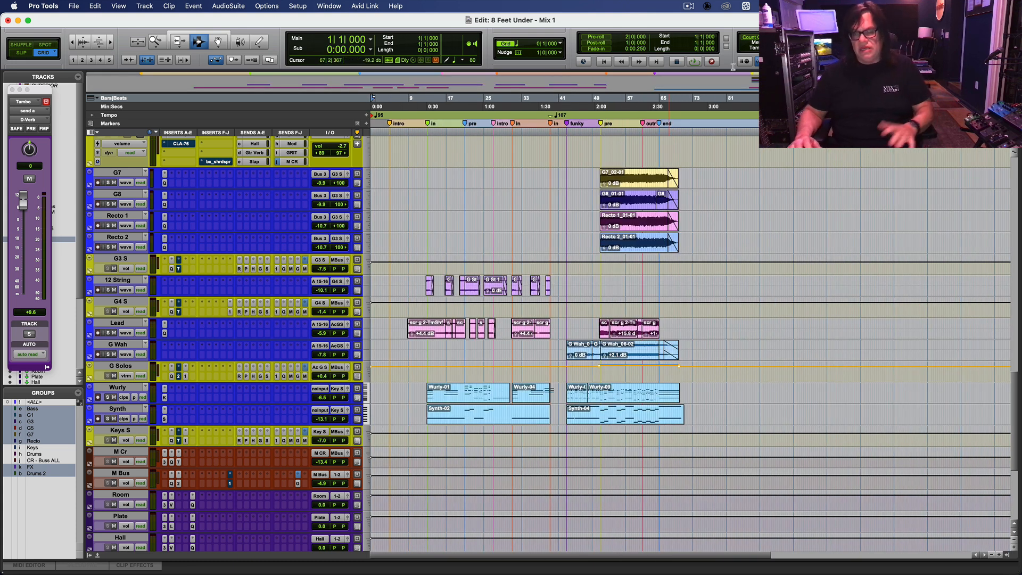
double_click(154, 42)
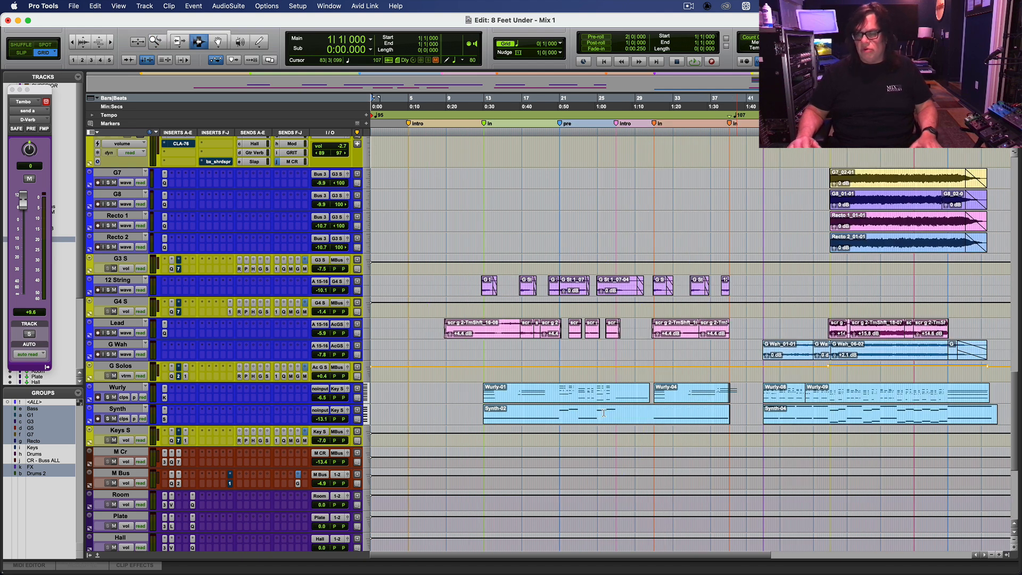
key("super+equal")
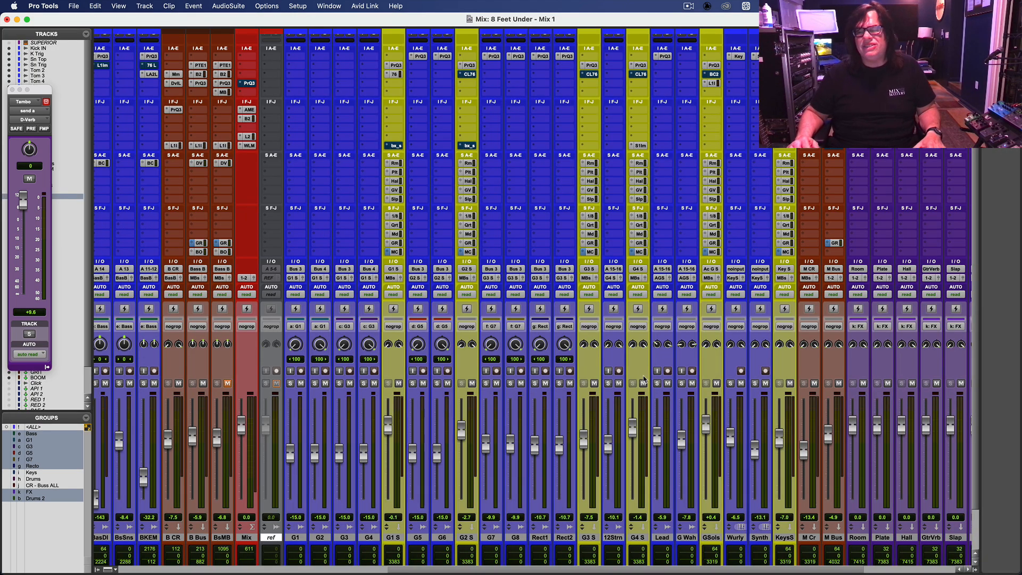
Inspect the Lead track's Pro-Q 3 and the G Solos track's Pro-Q 3 and L1 limiter, and close the open plug-in and Tambo send windows.
left_click(665, 57)
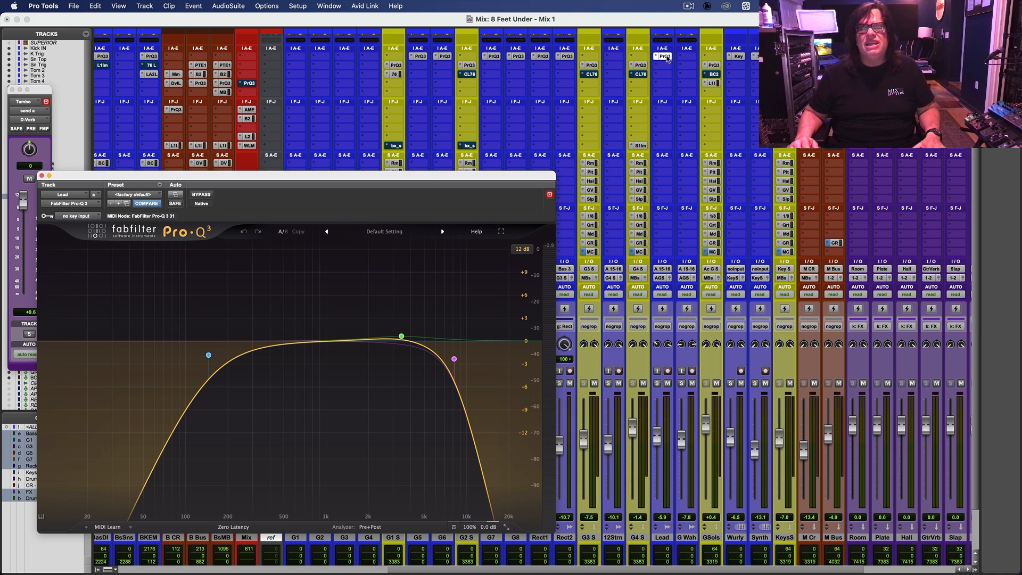
left_click(713, 64)
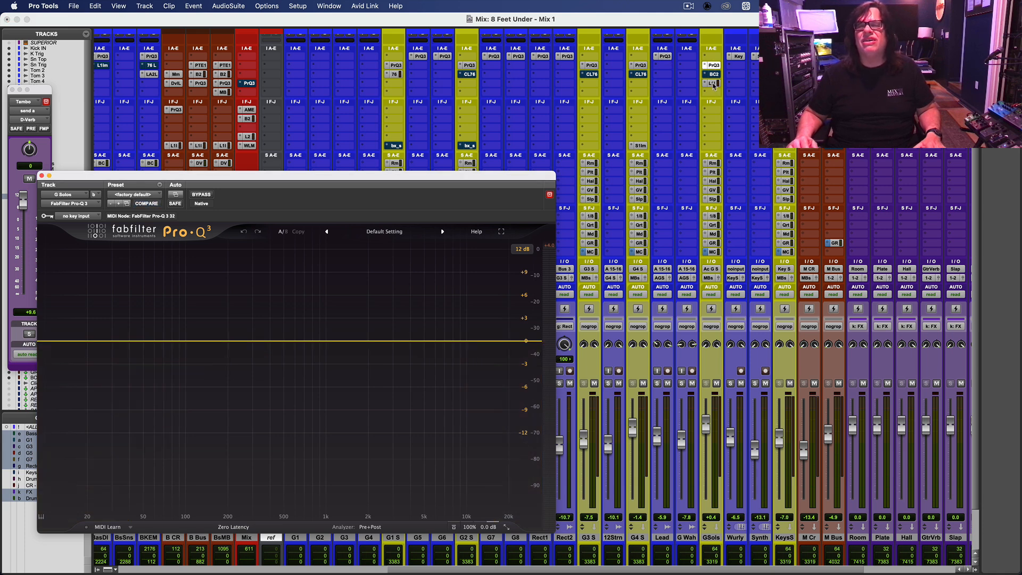
left_click(712, 83)
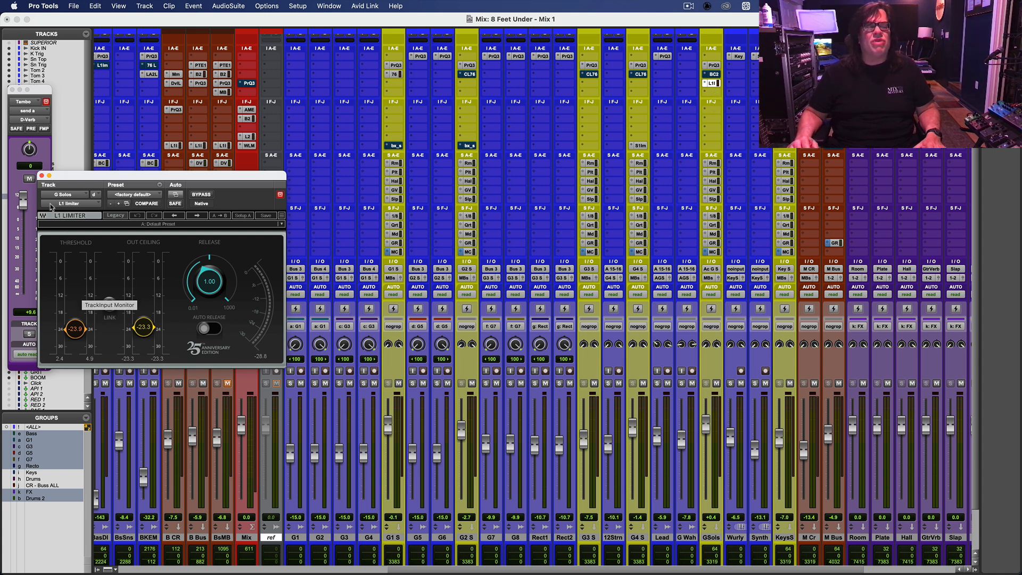
left_click(41, 176)
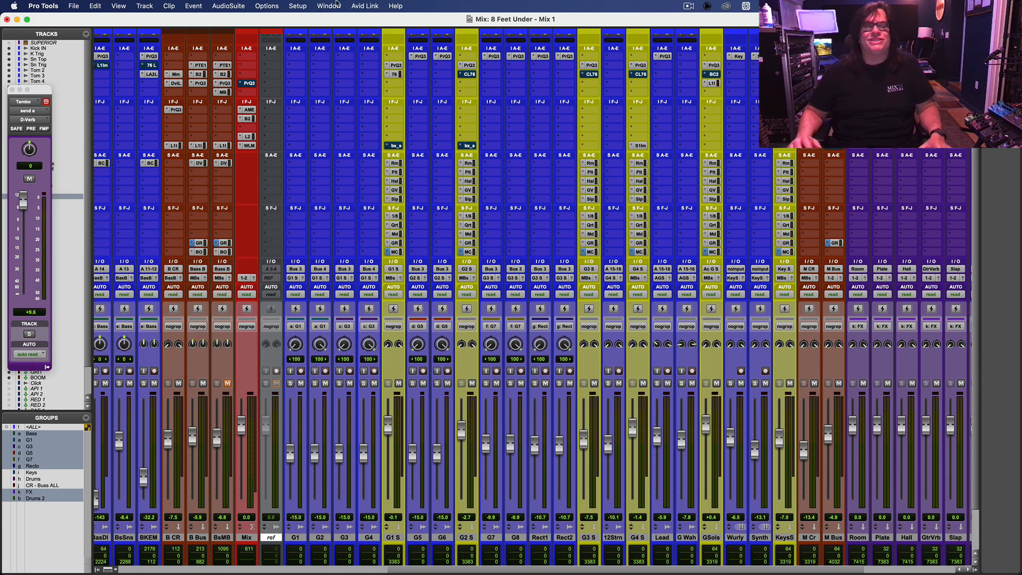
left_click(11, 90)
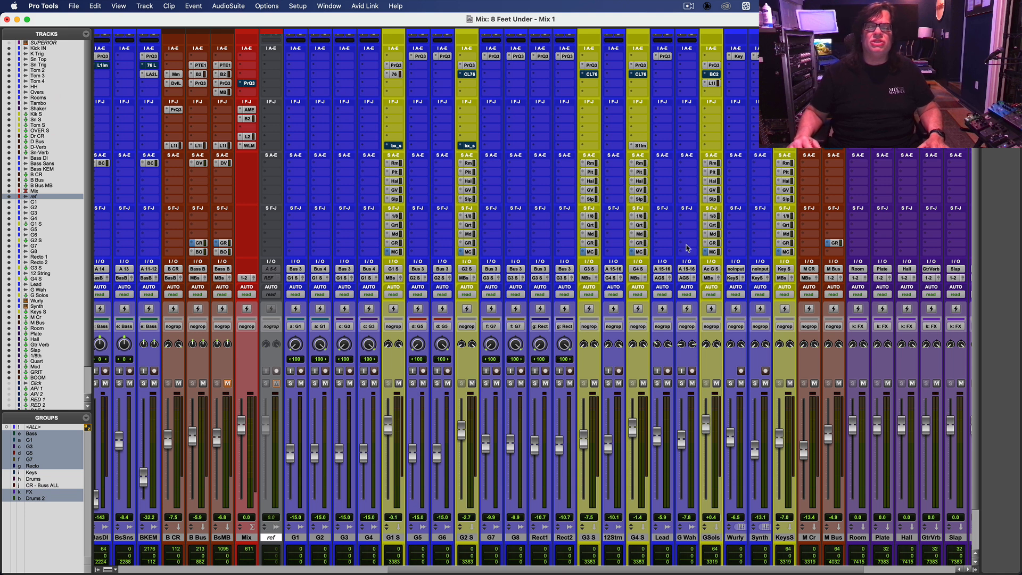
Select the Mix track, review the insert plug-ins on the M Cr and M Bus channels, and close the plug-in window.
left_click(246, 538)
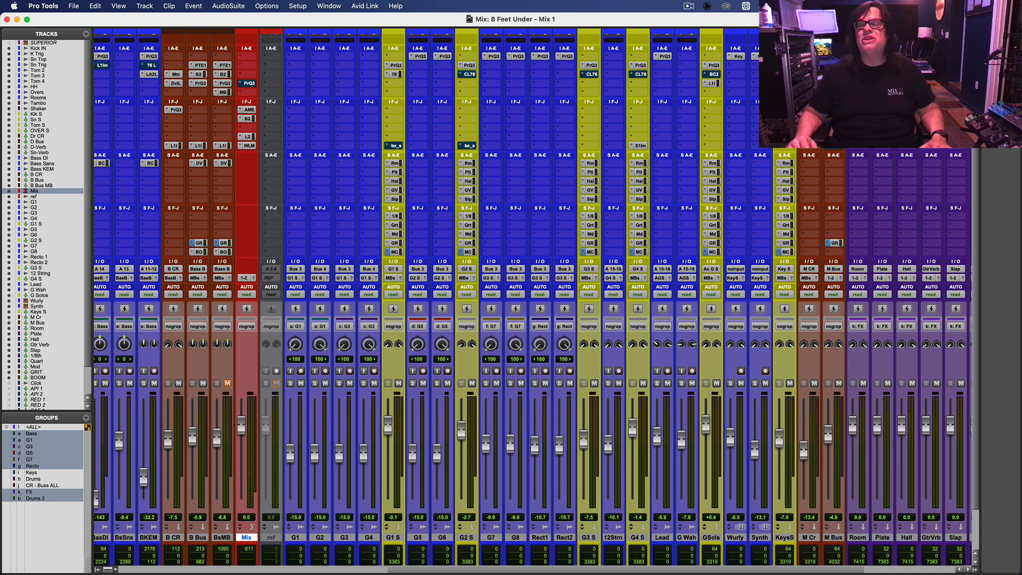
left_click(812, 56)
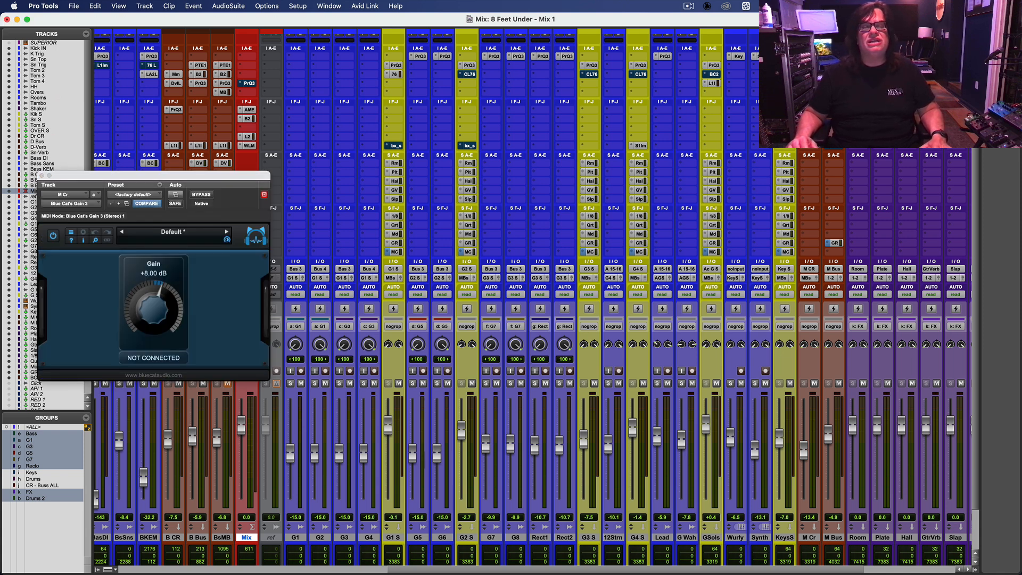
left_click(812, 65)
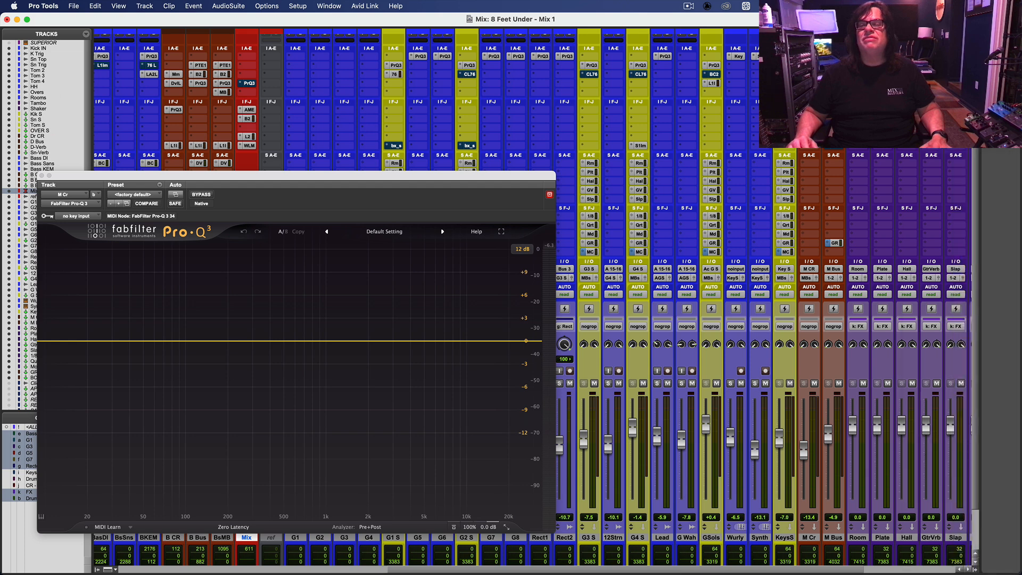
left_click(812, 75)
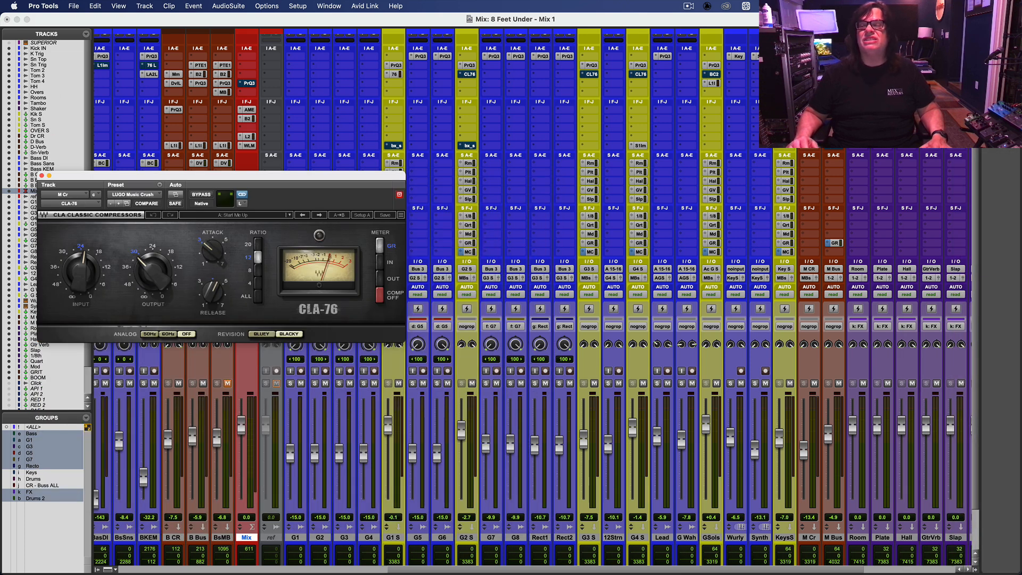
left_click(836, 65)
left_click(837, 74)
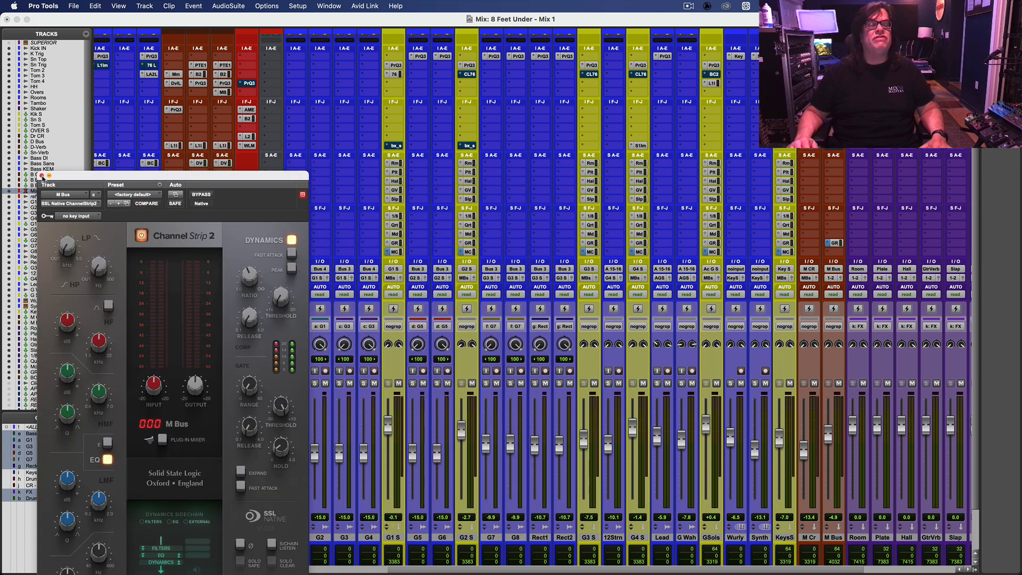
left_click(41, 176)
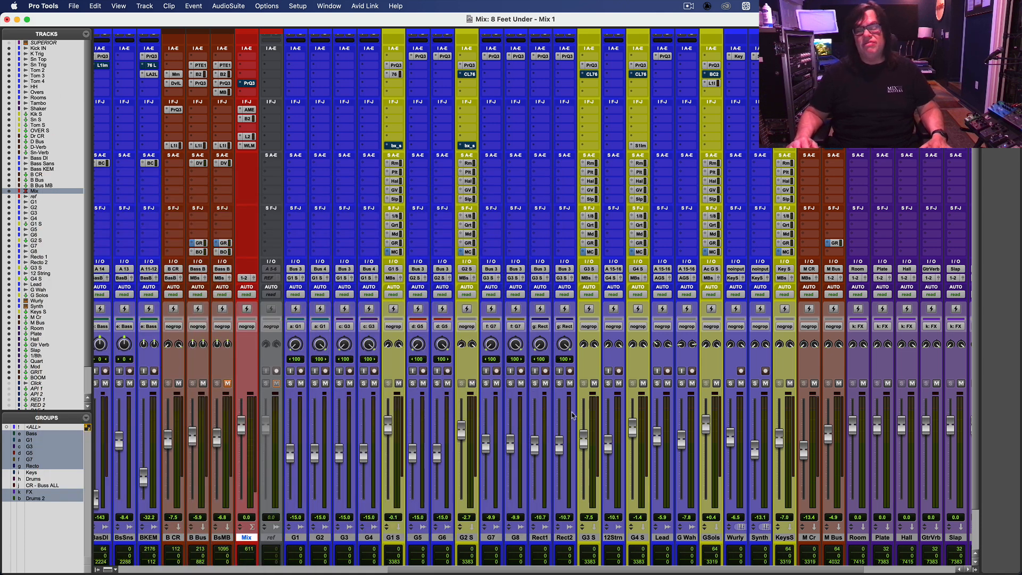
Return to the edit view, look at the song's ending, and place the playhead at 4|4|000 just before the intro.
left_click_drag(617, 569, 302, 549)
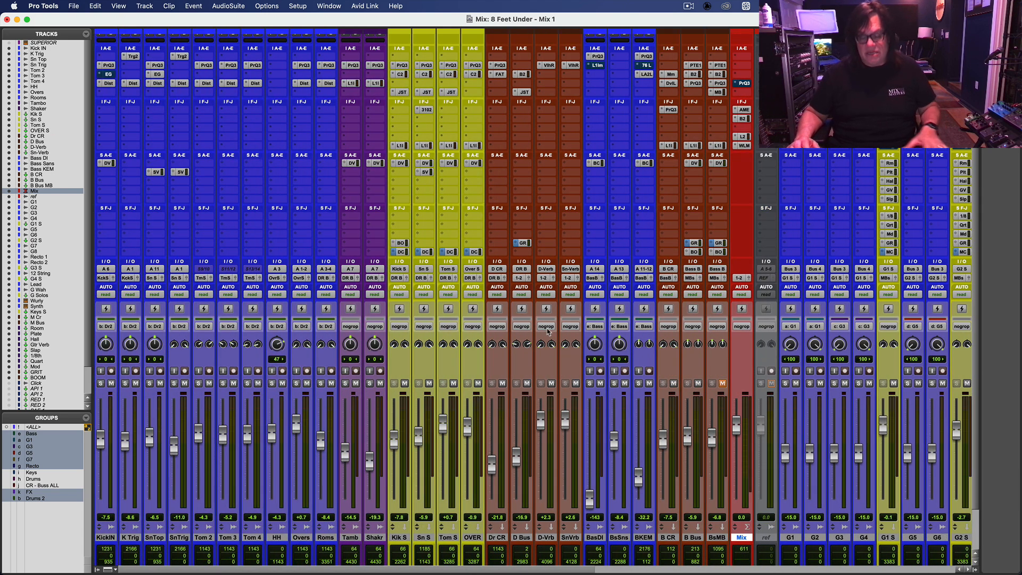
key("super+equal")
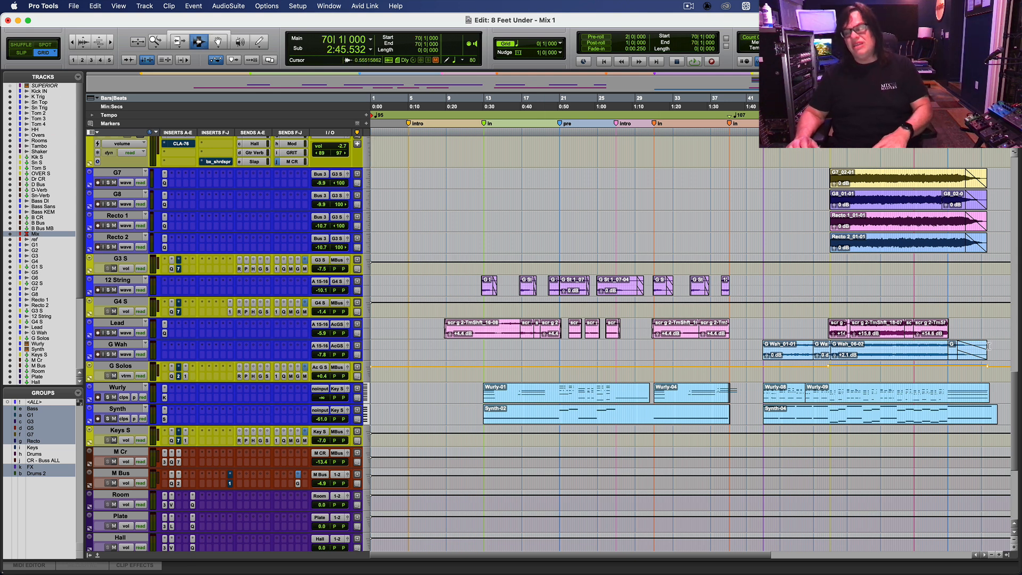
key("t")
key("t")
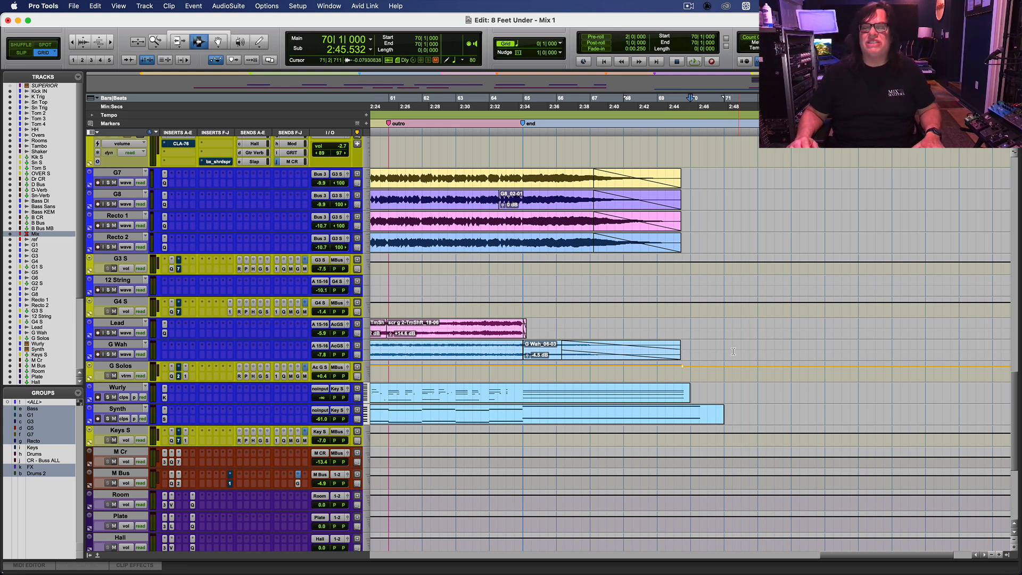
key("r")
key("Return")
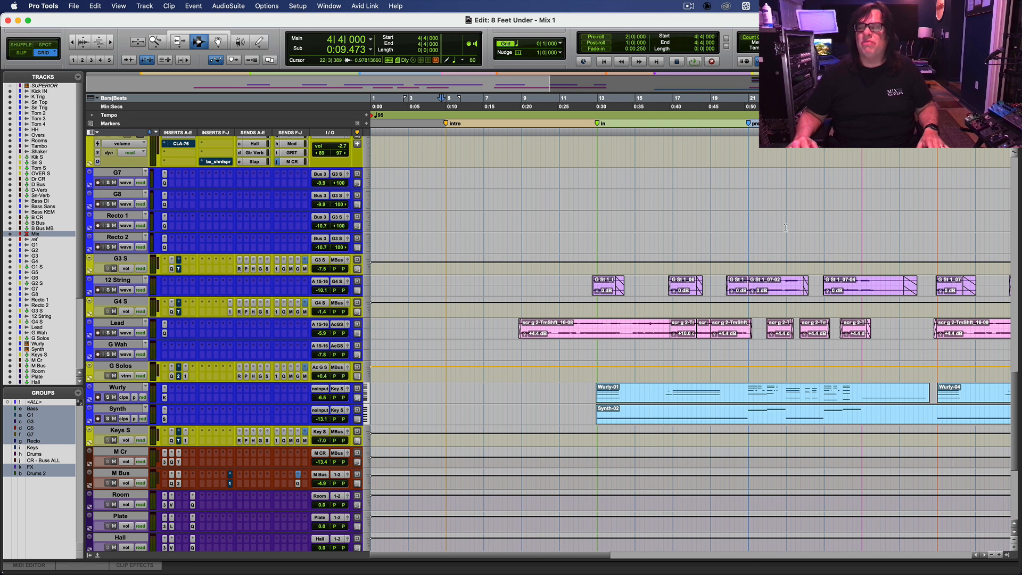
Shrink the G2 S track to the height of its neighbouring tracks, and bring the bass, Mix and guitar tracks into view.
left_click_drag(1014, 381, 1017, 354)
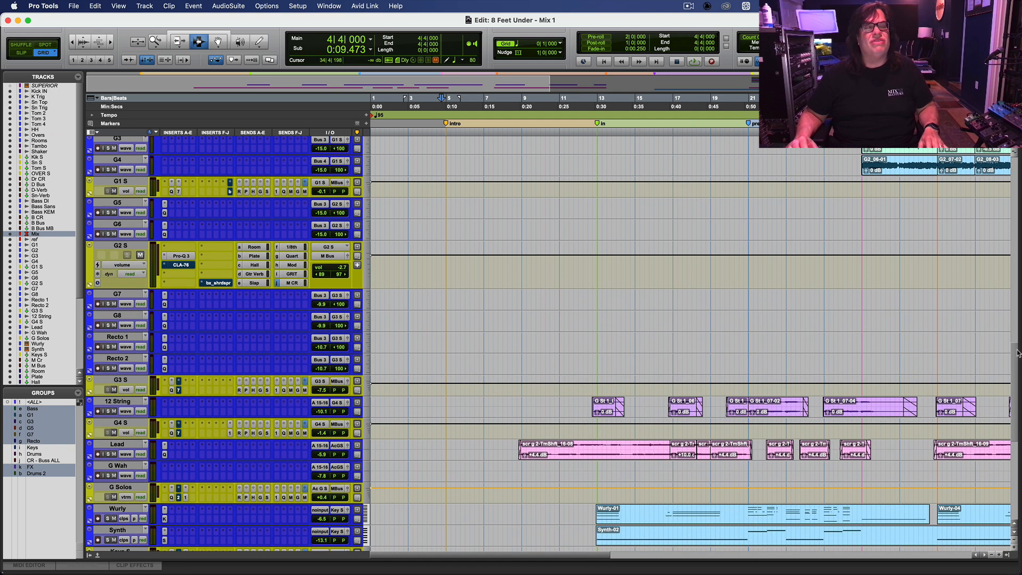
left_click(89, 247)
left_click(95, 238)
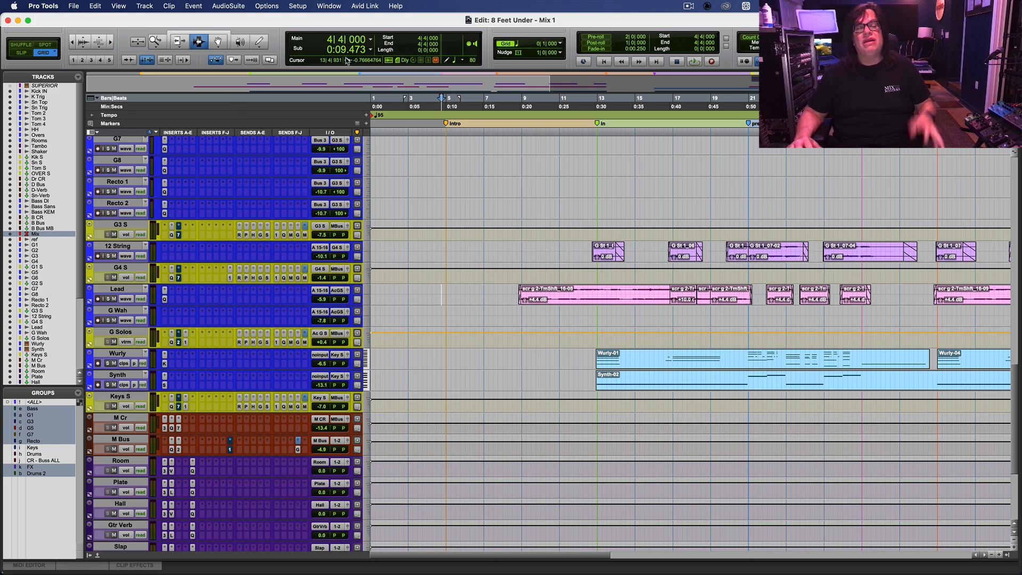
left_click_drag(1016, 431, 1017, 345)
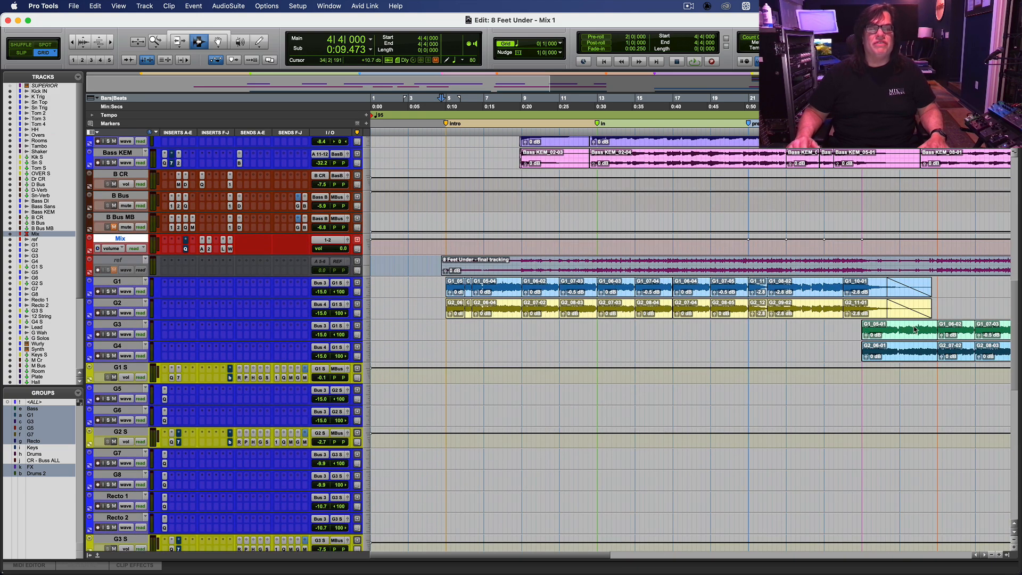
mouse_move(1016, 306)
left_mouse_down()
mouse_move(1020, 420)
mouse_move(1020, 292)
left_mouse_up()
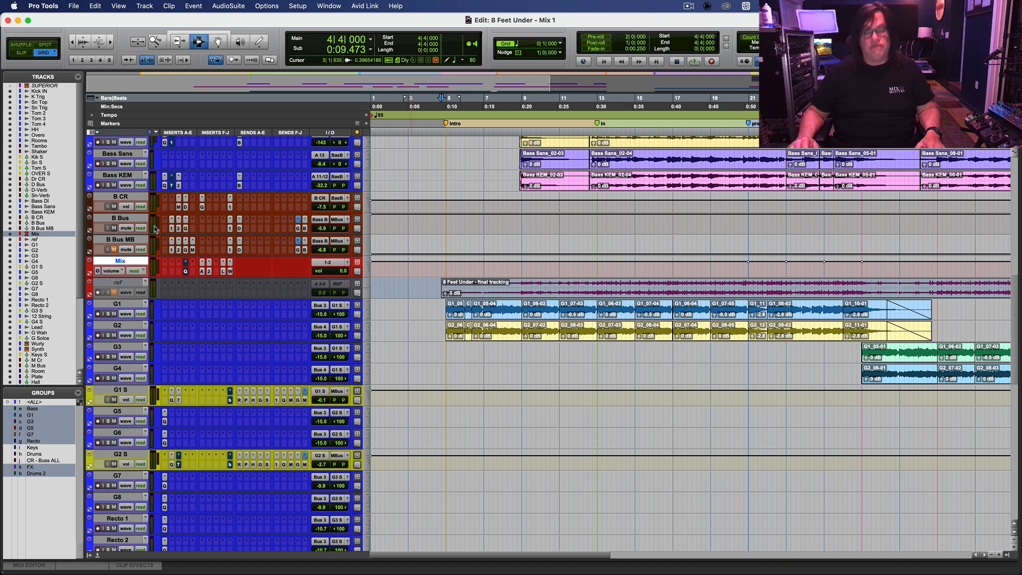
Play the song from 4|4|000 with its full length fitted in view, and set the play start to 48|1|000 in the funky section.
key("space")
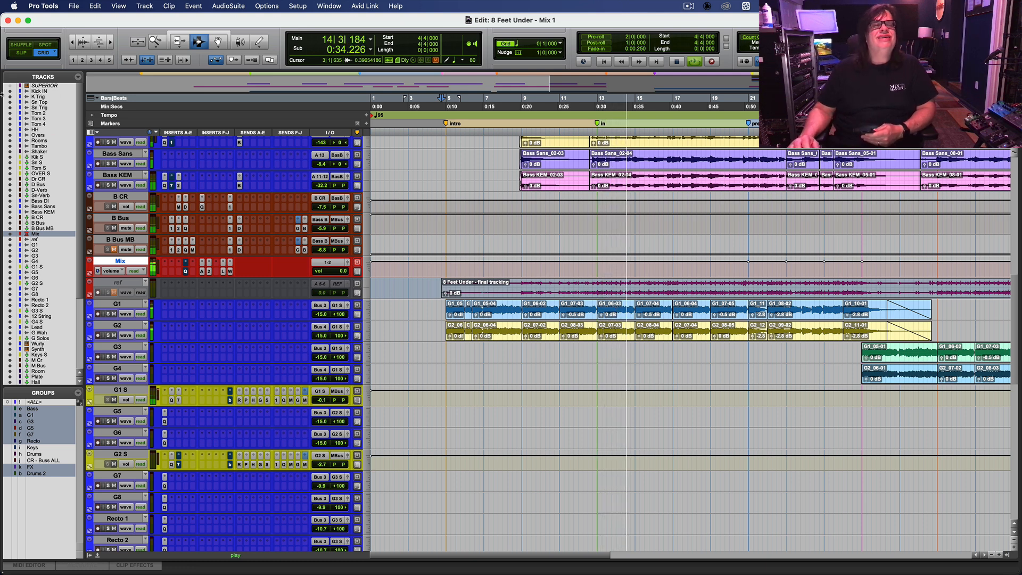
double_click(158, 41)
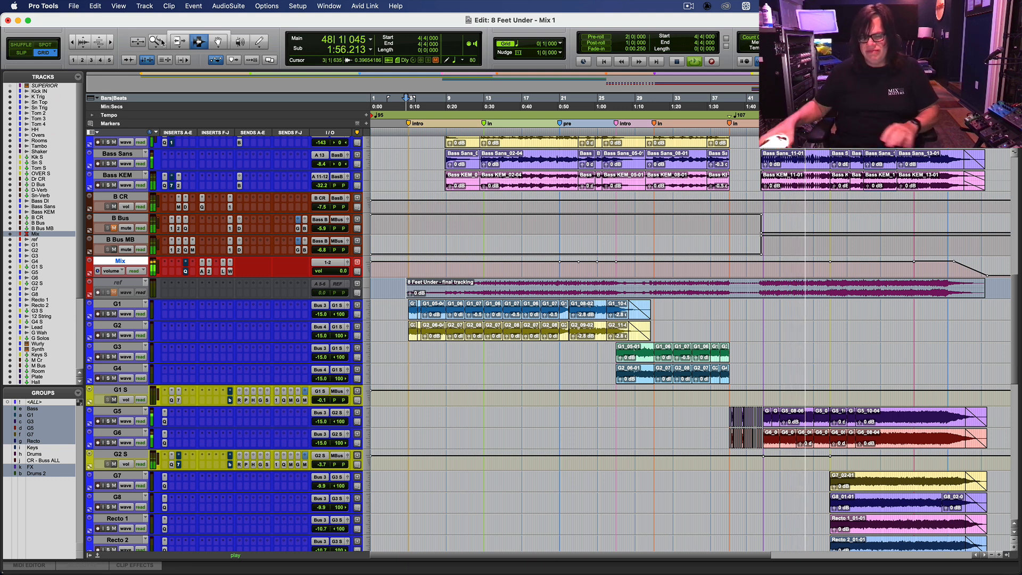
left_click_drag(1014, 368, 1015, 416)
left_click(805, 469)
key("t")
key("t")
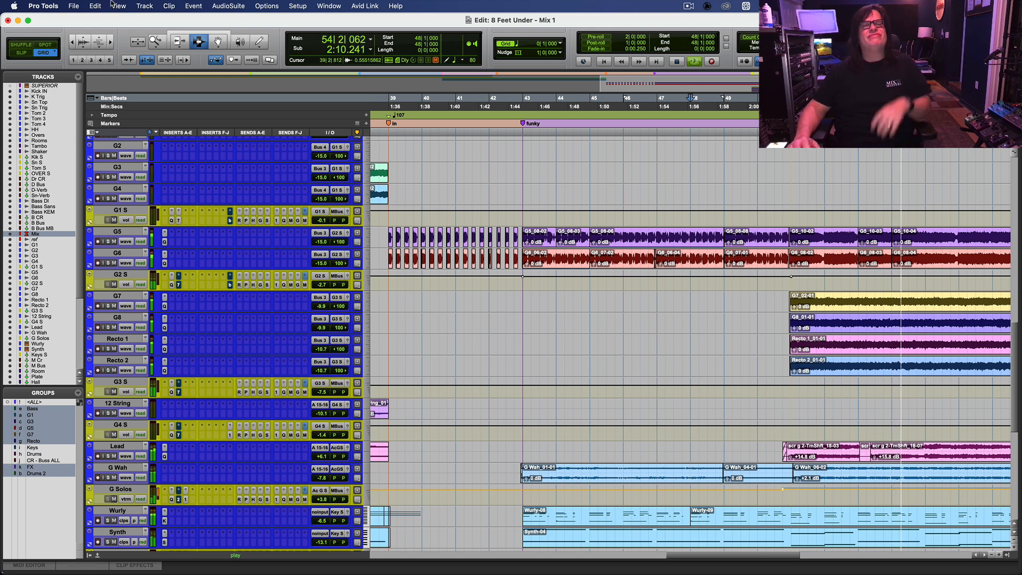
Review the Mix channel's AMEK EQ 250, Bus Compressor 2, Pro-L 2 and WLM Meter in the mixer during playback, and close the plug-in window.
double_click(154, 41)
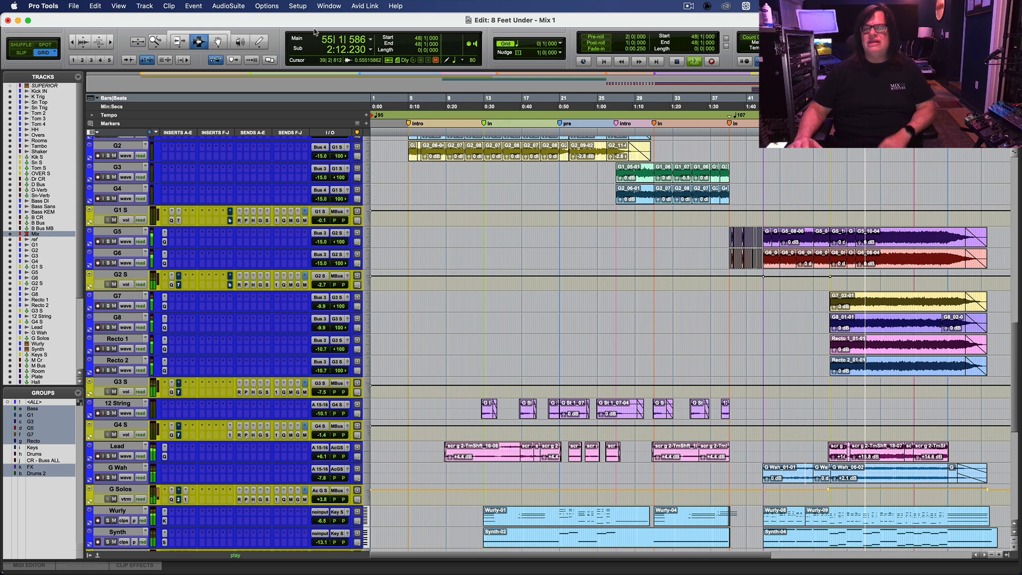
key("super+equal")
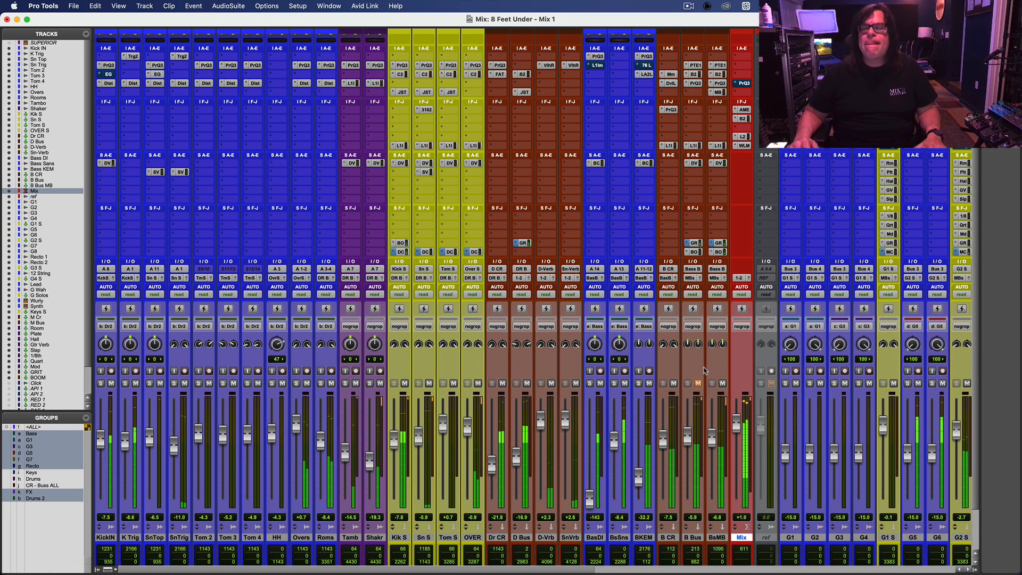
left_click(744, 109)
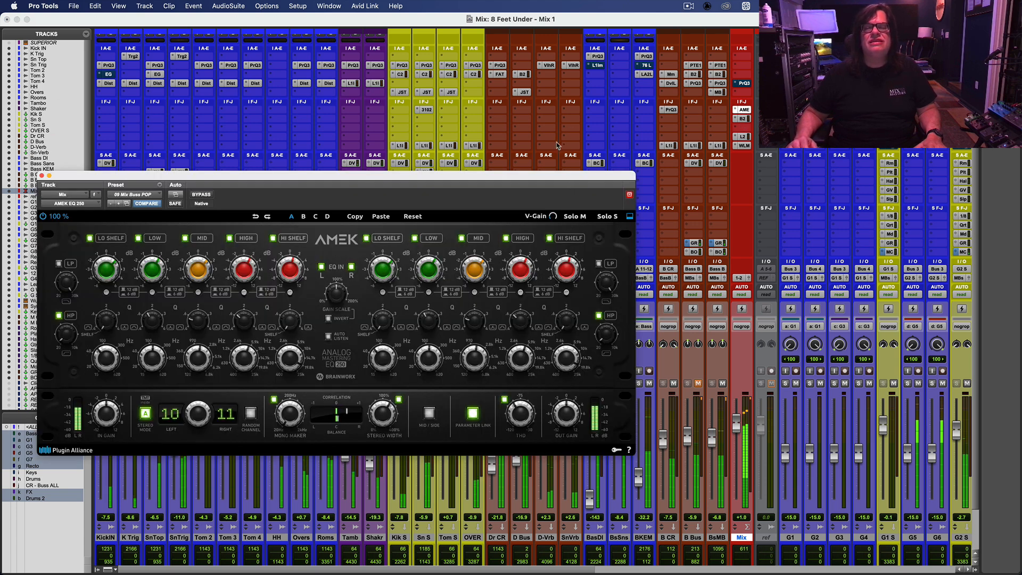
left_click_drag(539, 183, 548, 75)
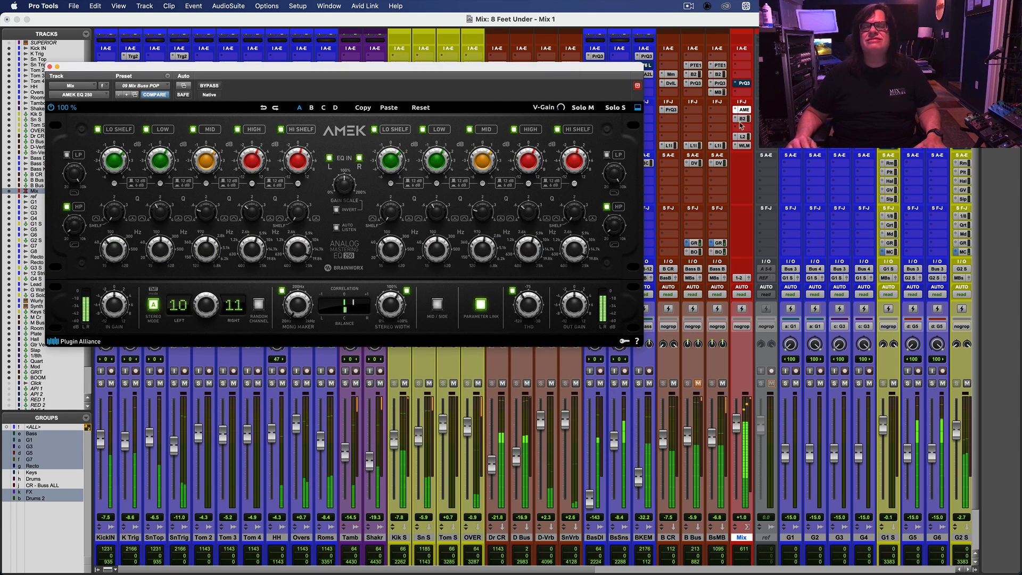
left_click(741, 118)
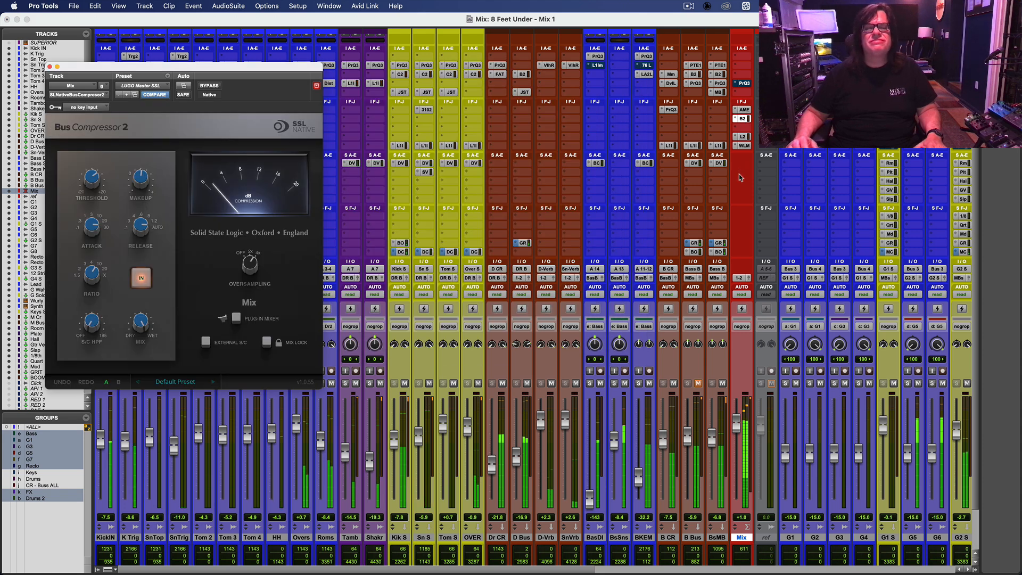
left_click(743, 136)
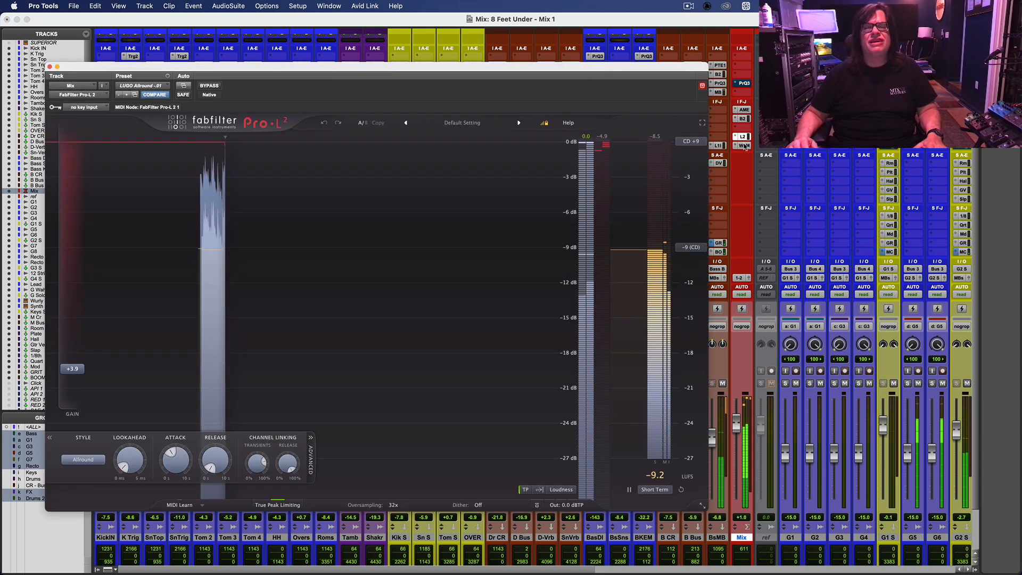
left_click(743, 146)
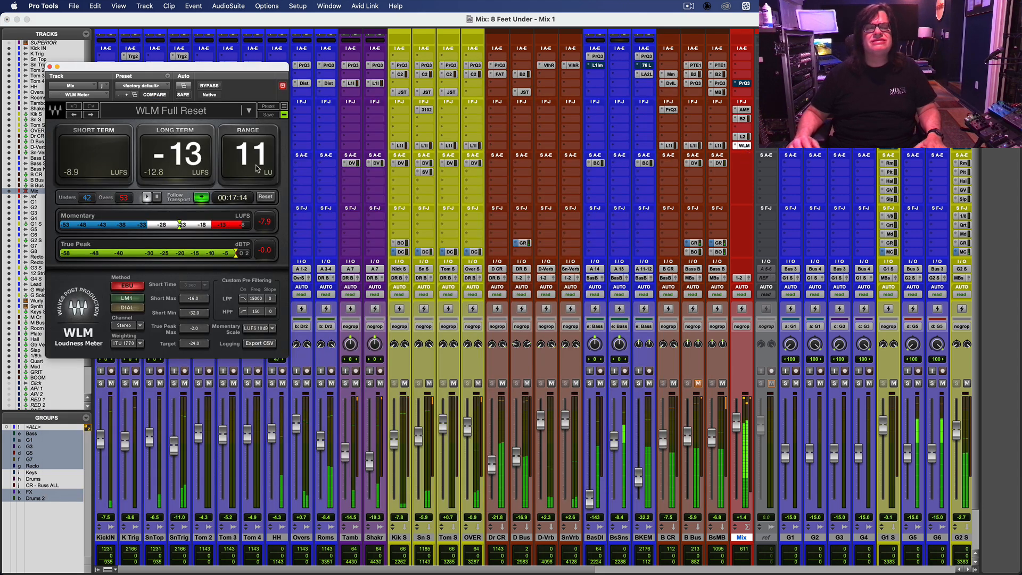
left_click(49, 67)
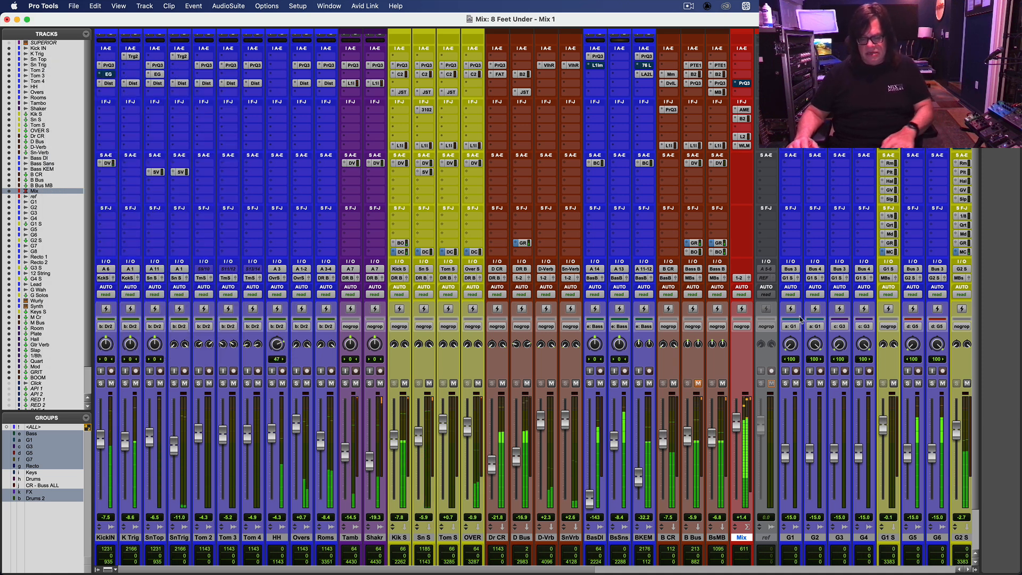
Return to the edit view, stop playback, and focus on the song's ending with the playhead at 69|1|000.
key("super+equal")
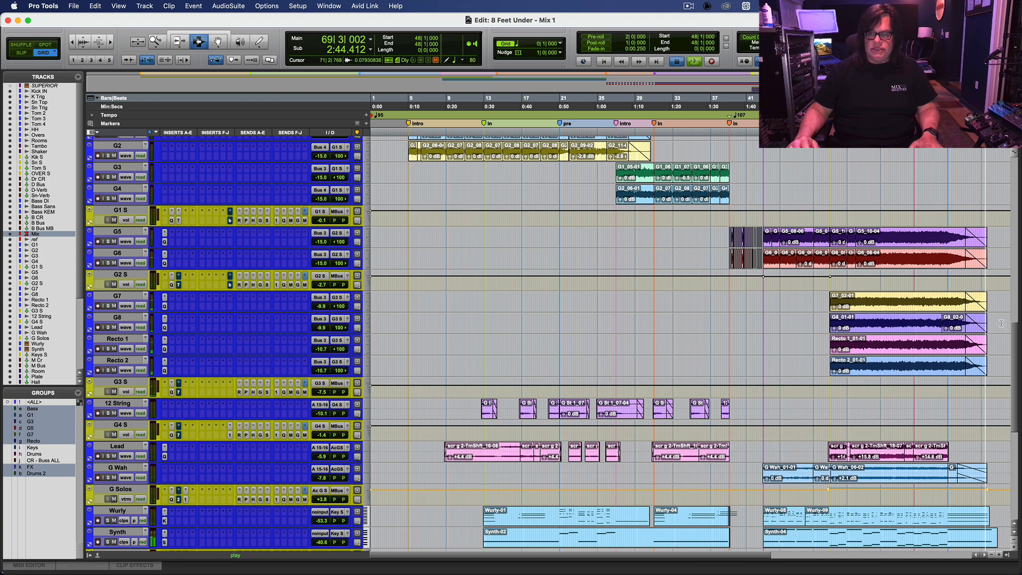
key("space")
key("super+bracketright")
key("super+bracketright")
key("super+bracketright")
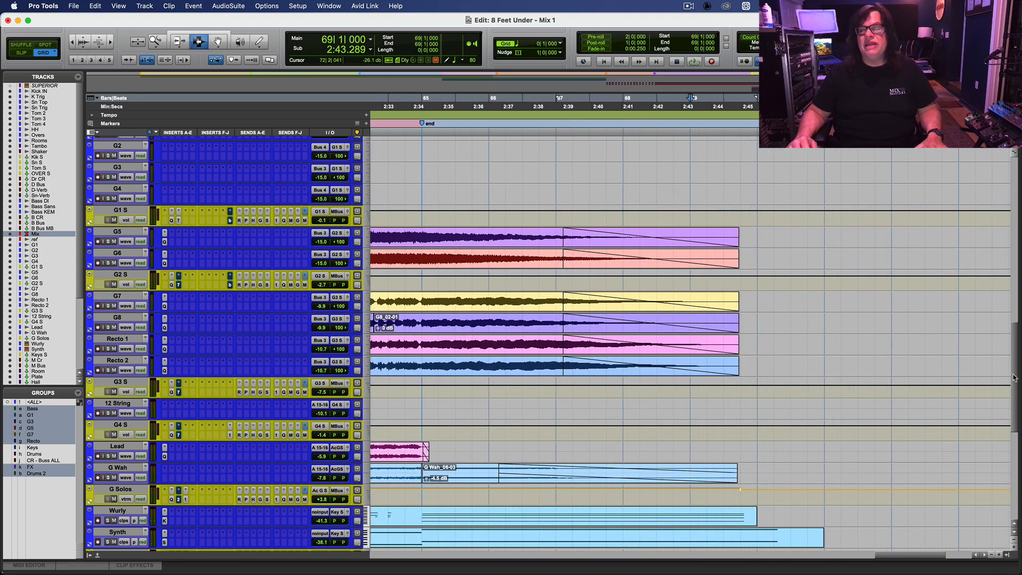
Select the full song range from 4|3|000 to 70|2|000 across the Mix through G4 tracks.
scroll(1015, 378, "up", 5)
scroll(1015, 379, "down", 10)
scroll(1017, 378, "up", 6)
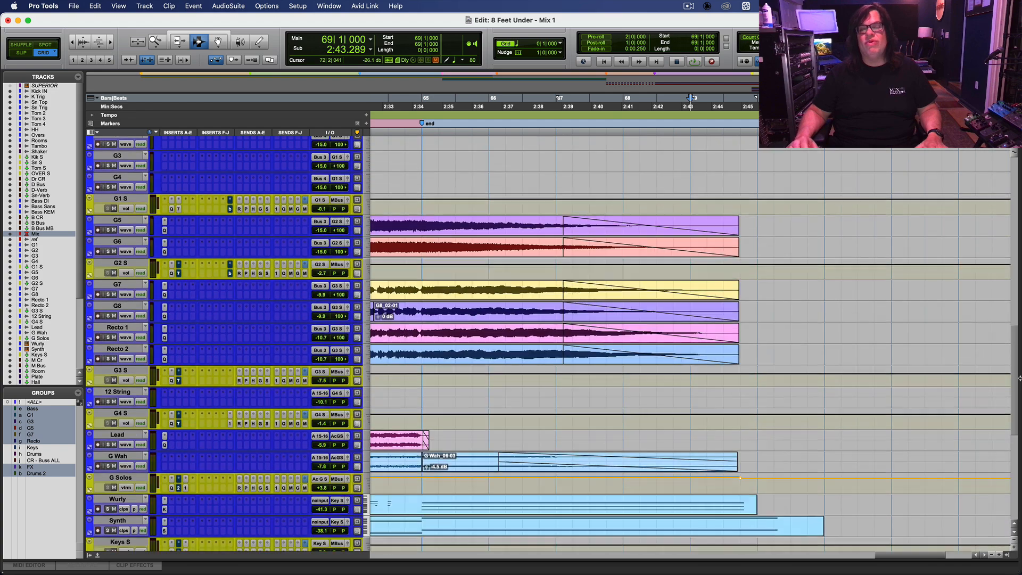
left_click_drag(1020, 378, 1020, 310)
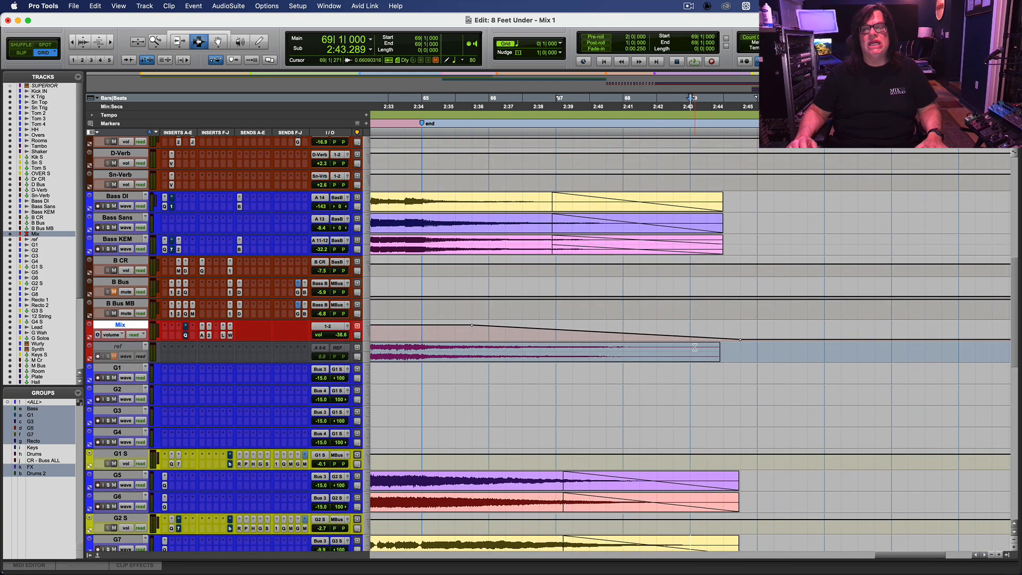
left_click_drag(775, 333, 634, 417)
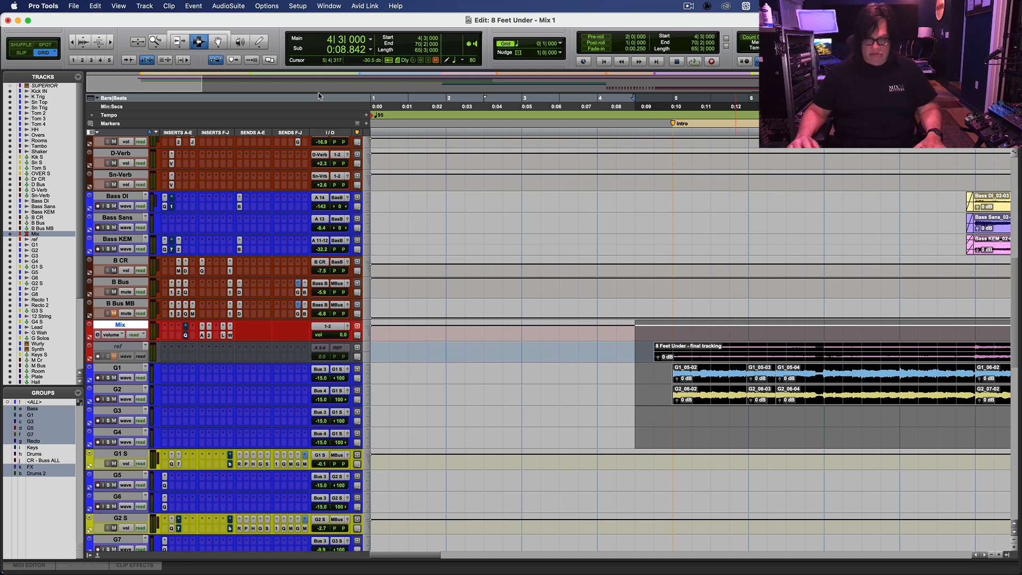
left_click(689, 7)
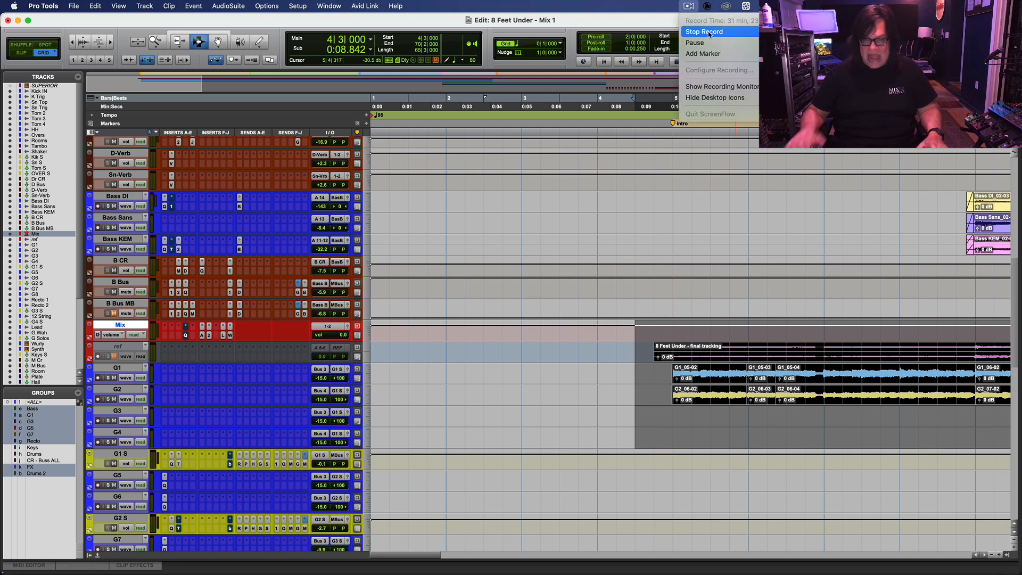